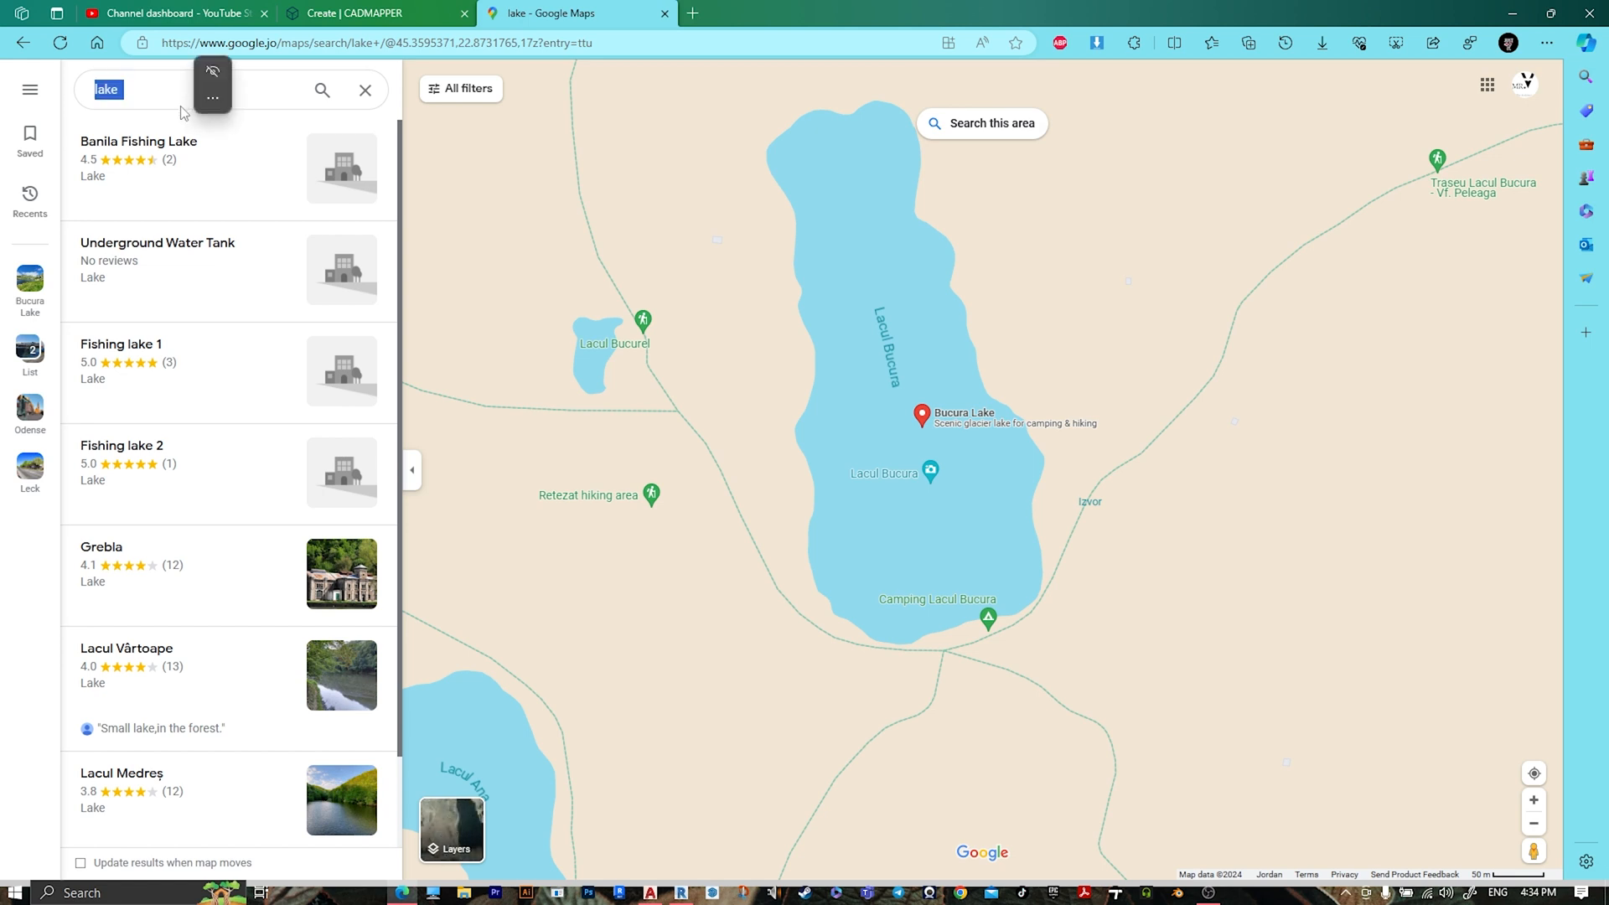
- Search Google Maps for "lake" and open the Tăul Peleaga lake from the map results
left_click(214, 77)
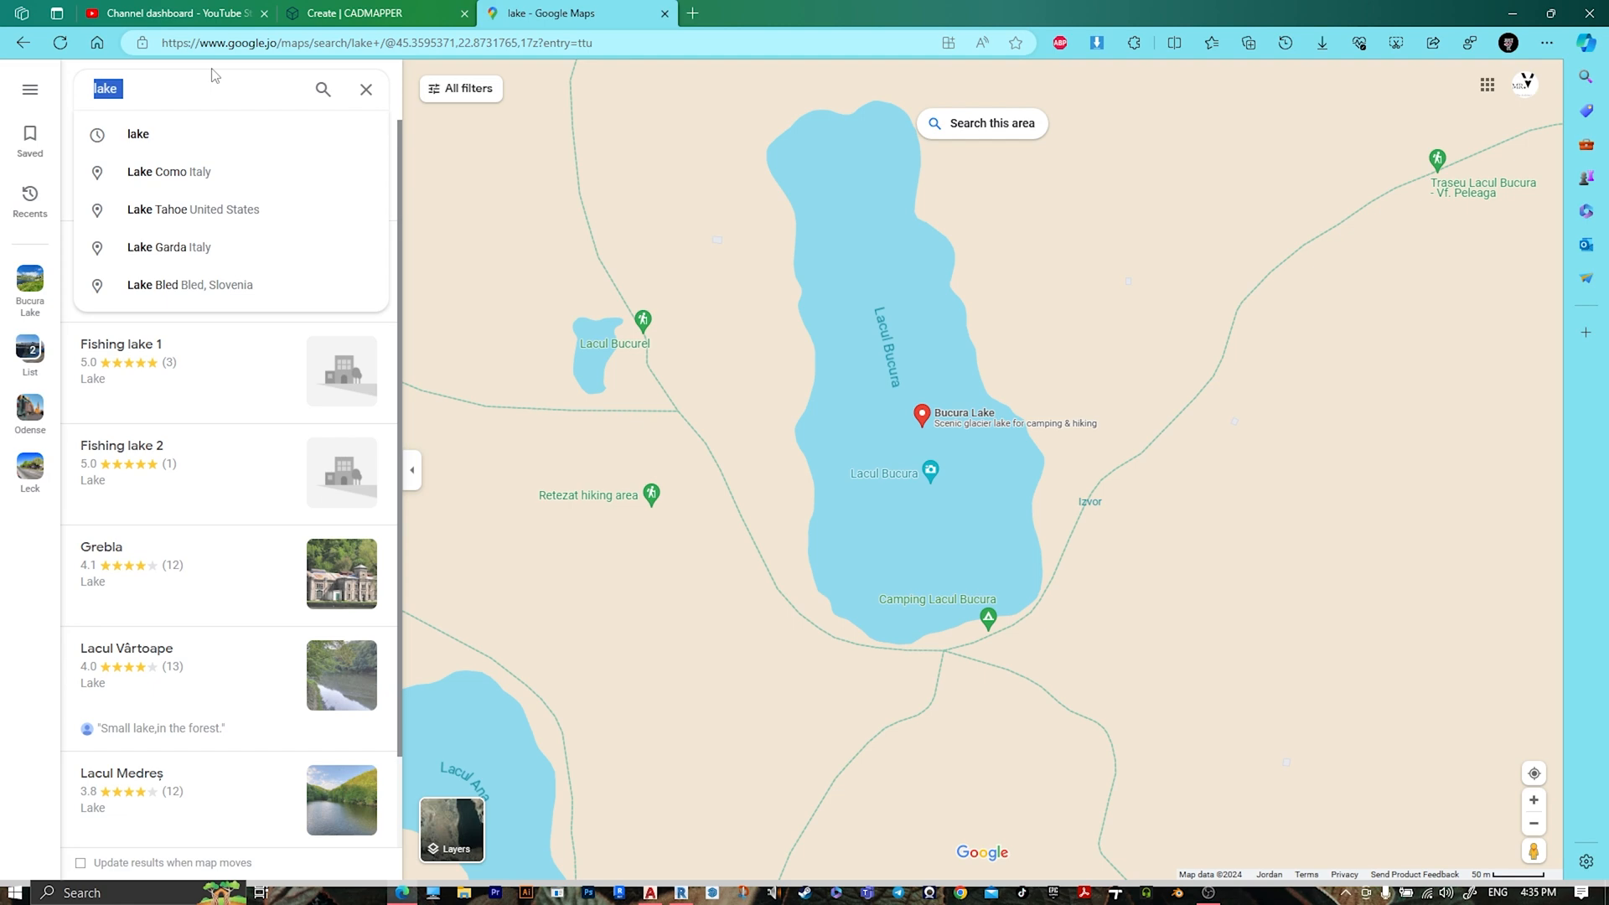
left_click(169, 135)
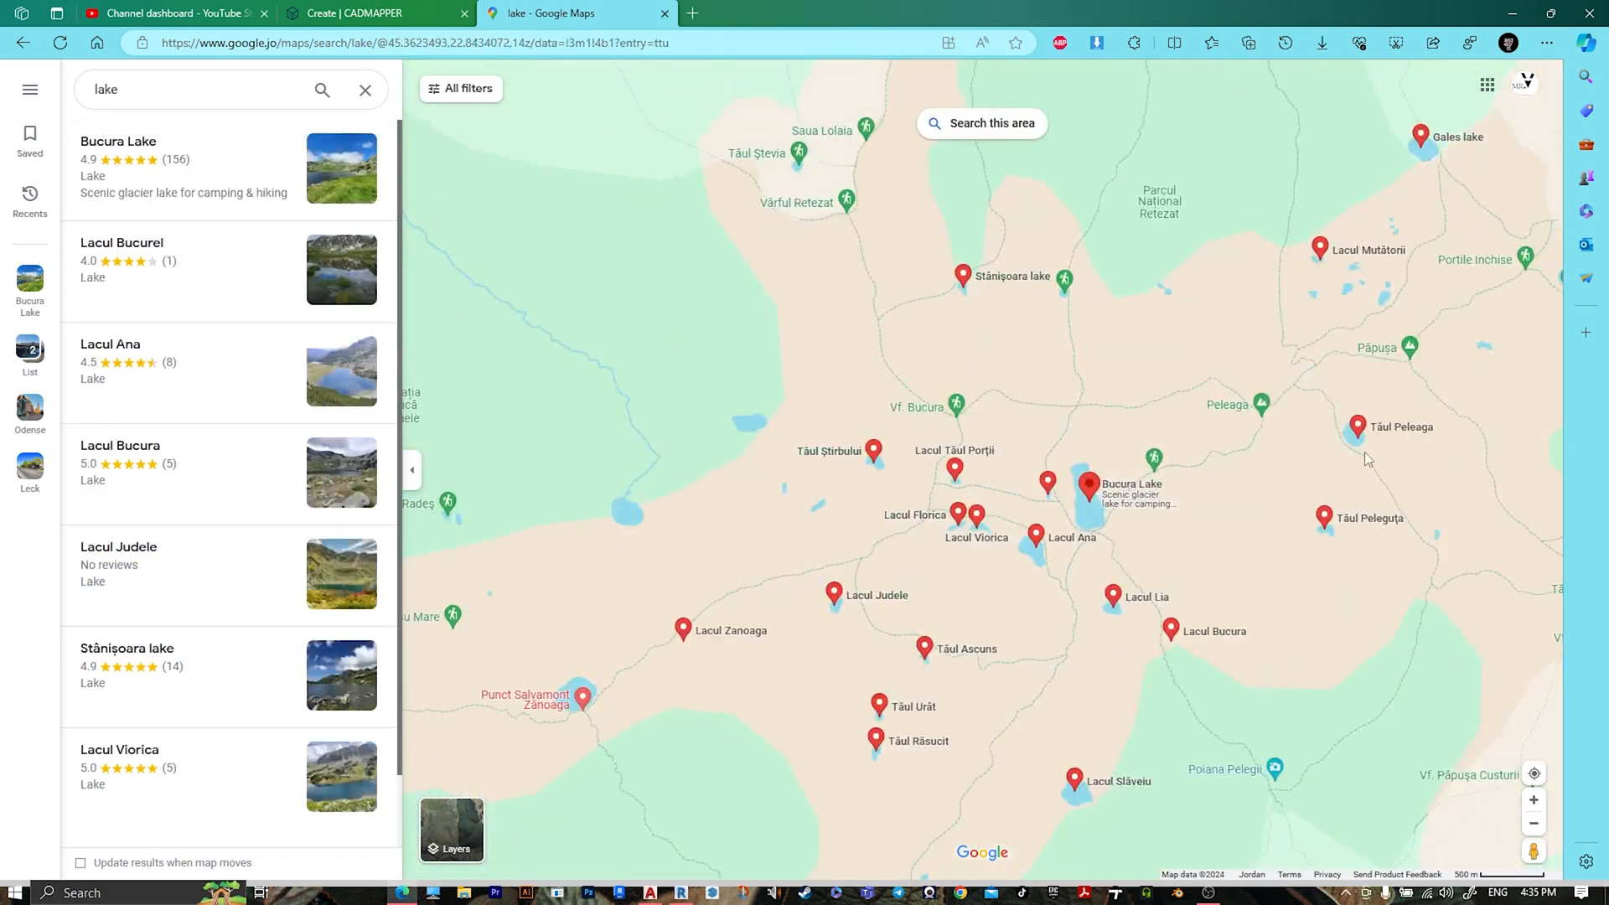
scroll(1330, 409, "up", 5)
scroll(1233, 359, "up", 2)
left_click(1243, 419)
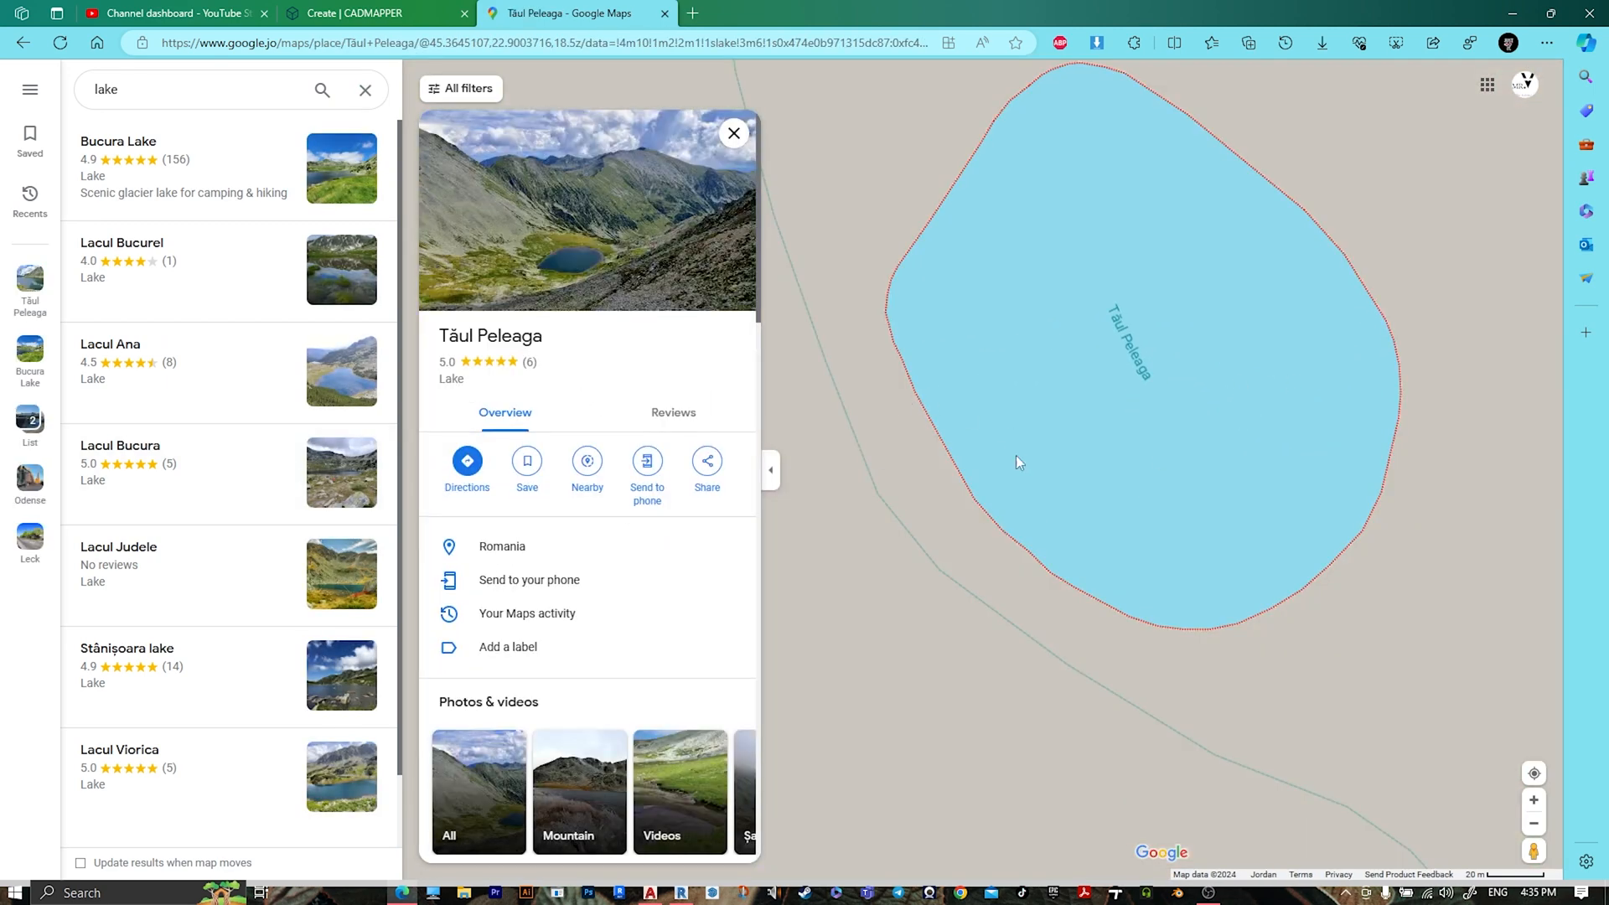
- Copy the coordinates 45.36485, 22.90222 from inside Tăul Peleaga and locate them on the CADMAPPER map
right_click(1189, 364)
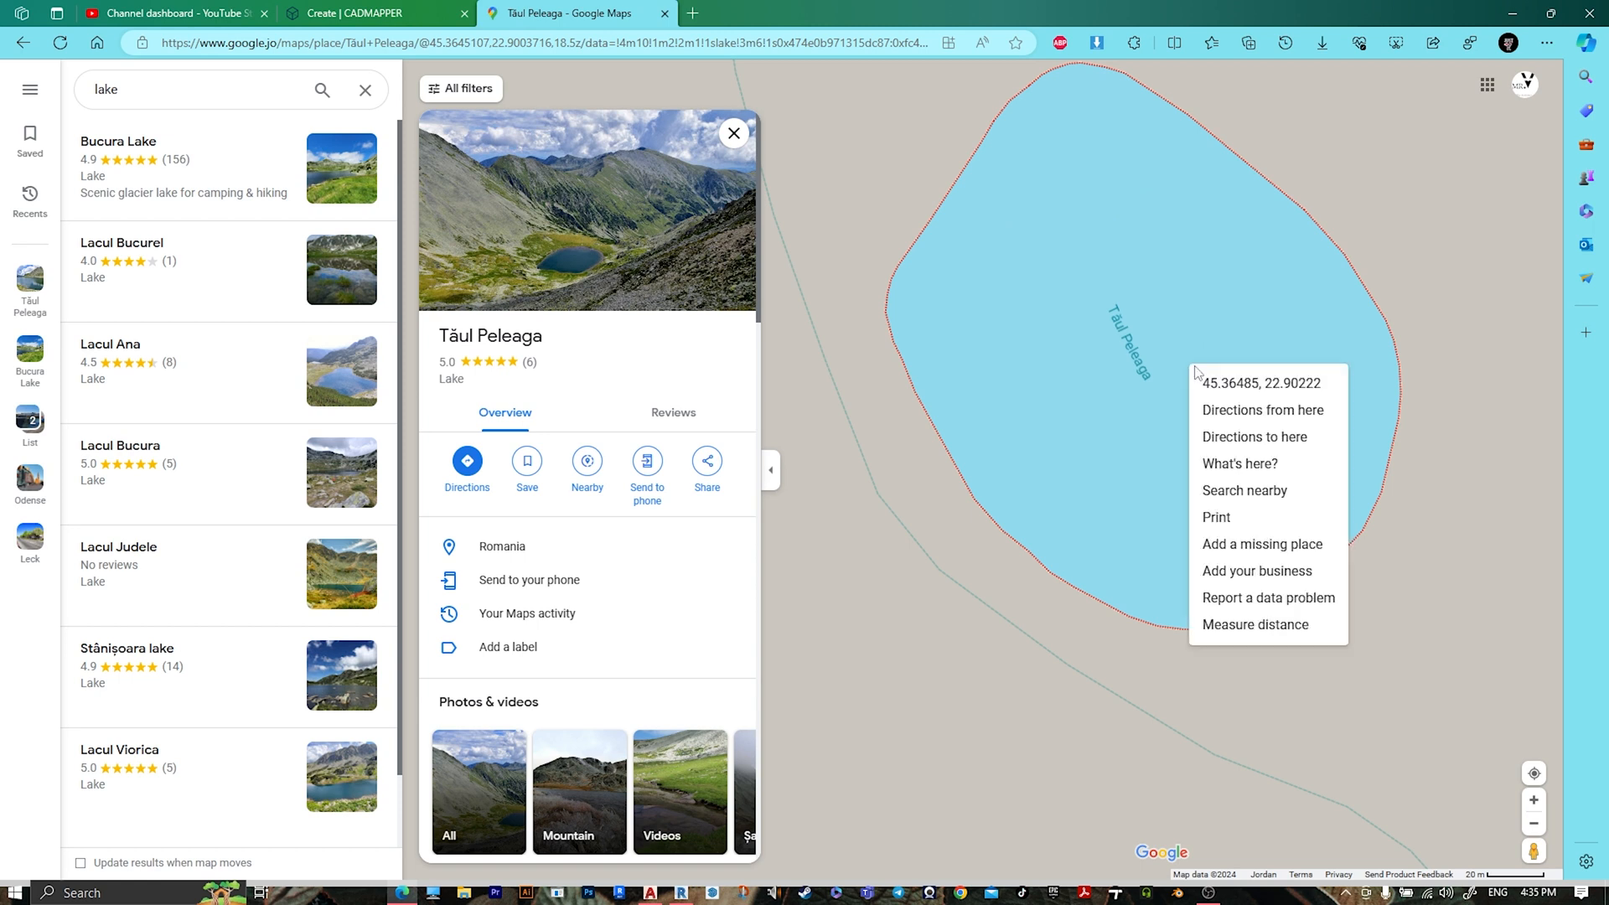
left_click(1262, 384)
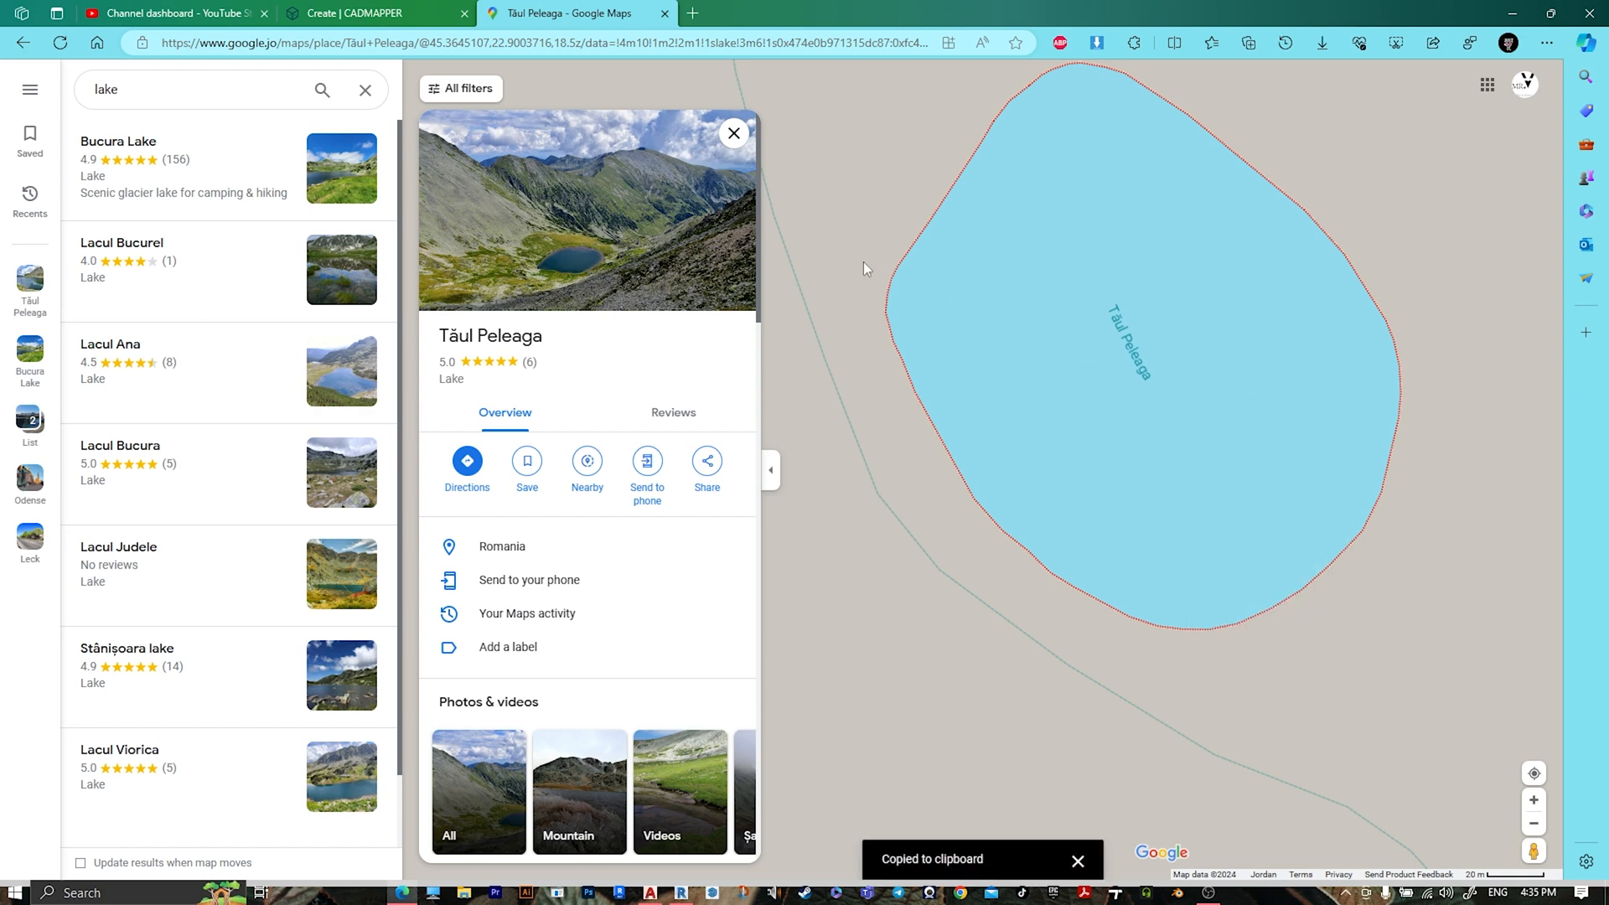
left_click(369, 13)
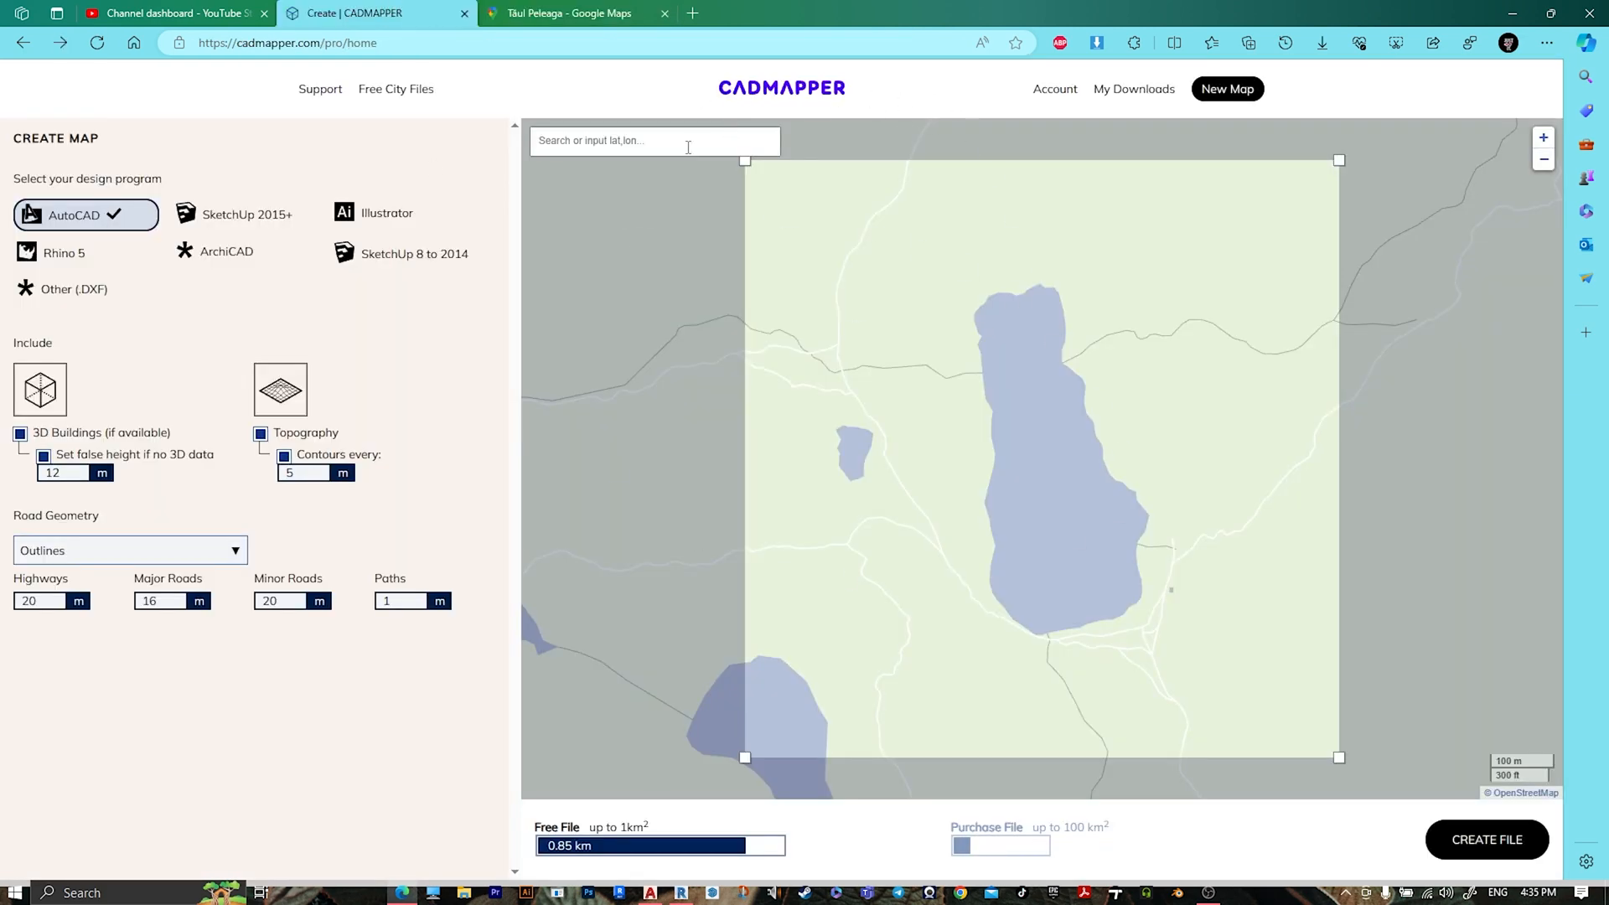
left_click(606, 148)
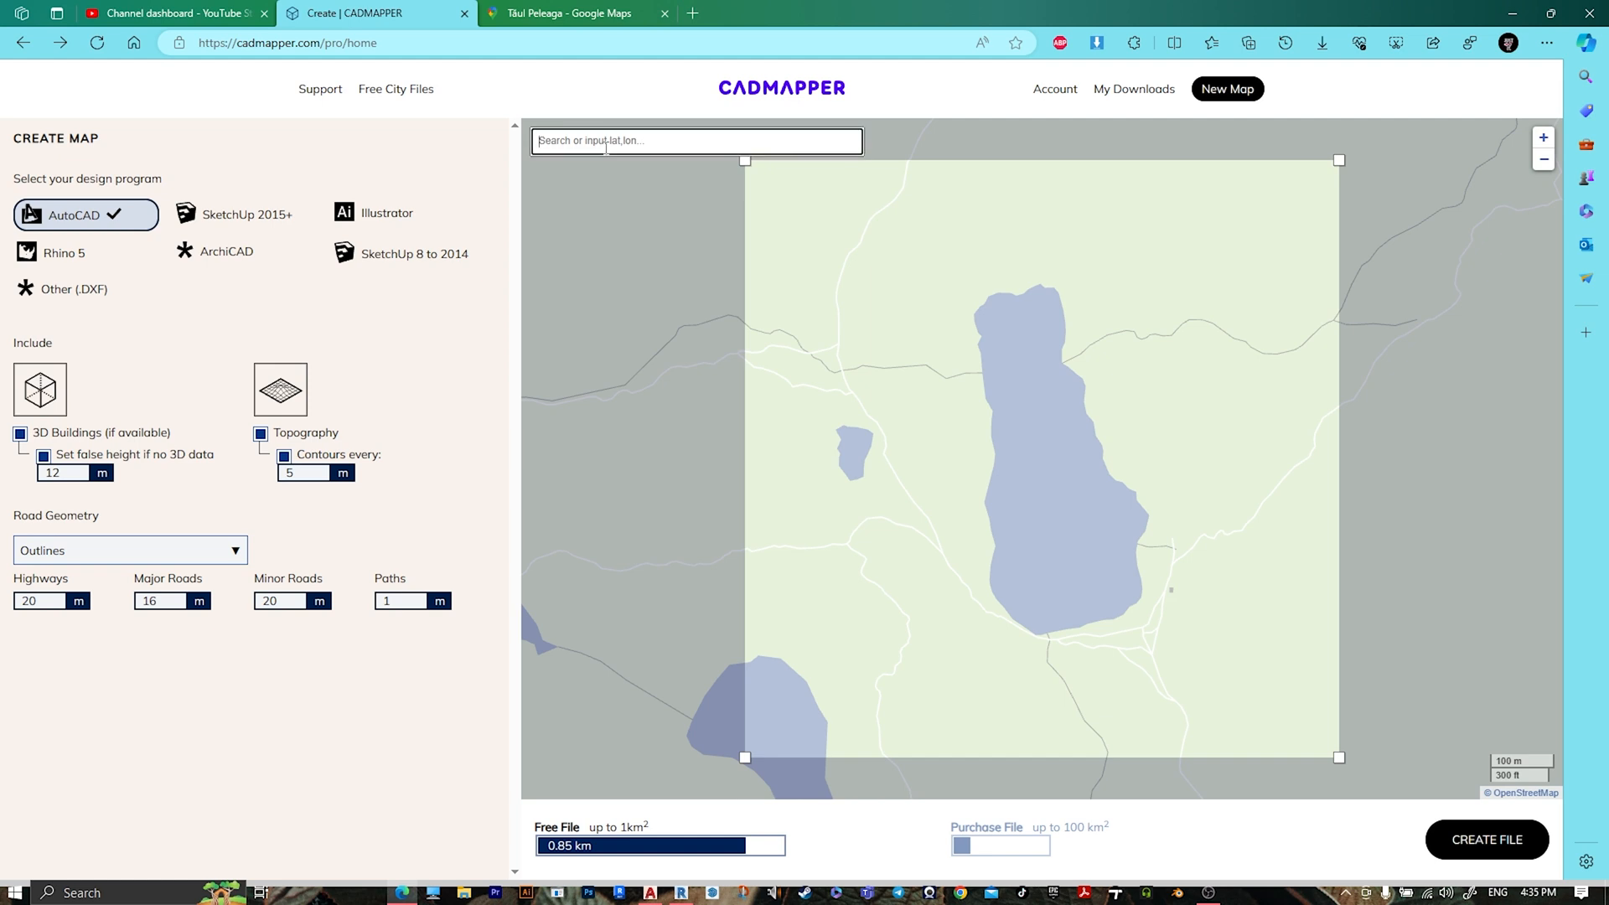
key("ctrl+v")
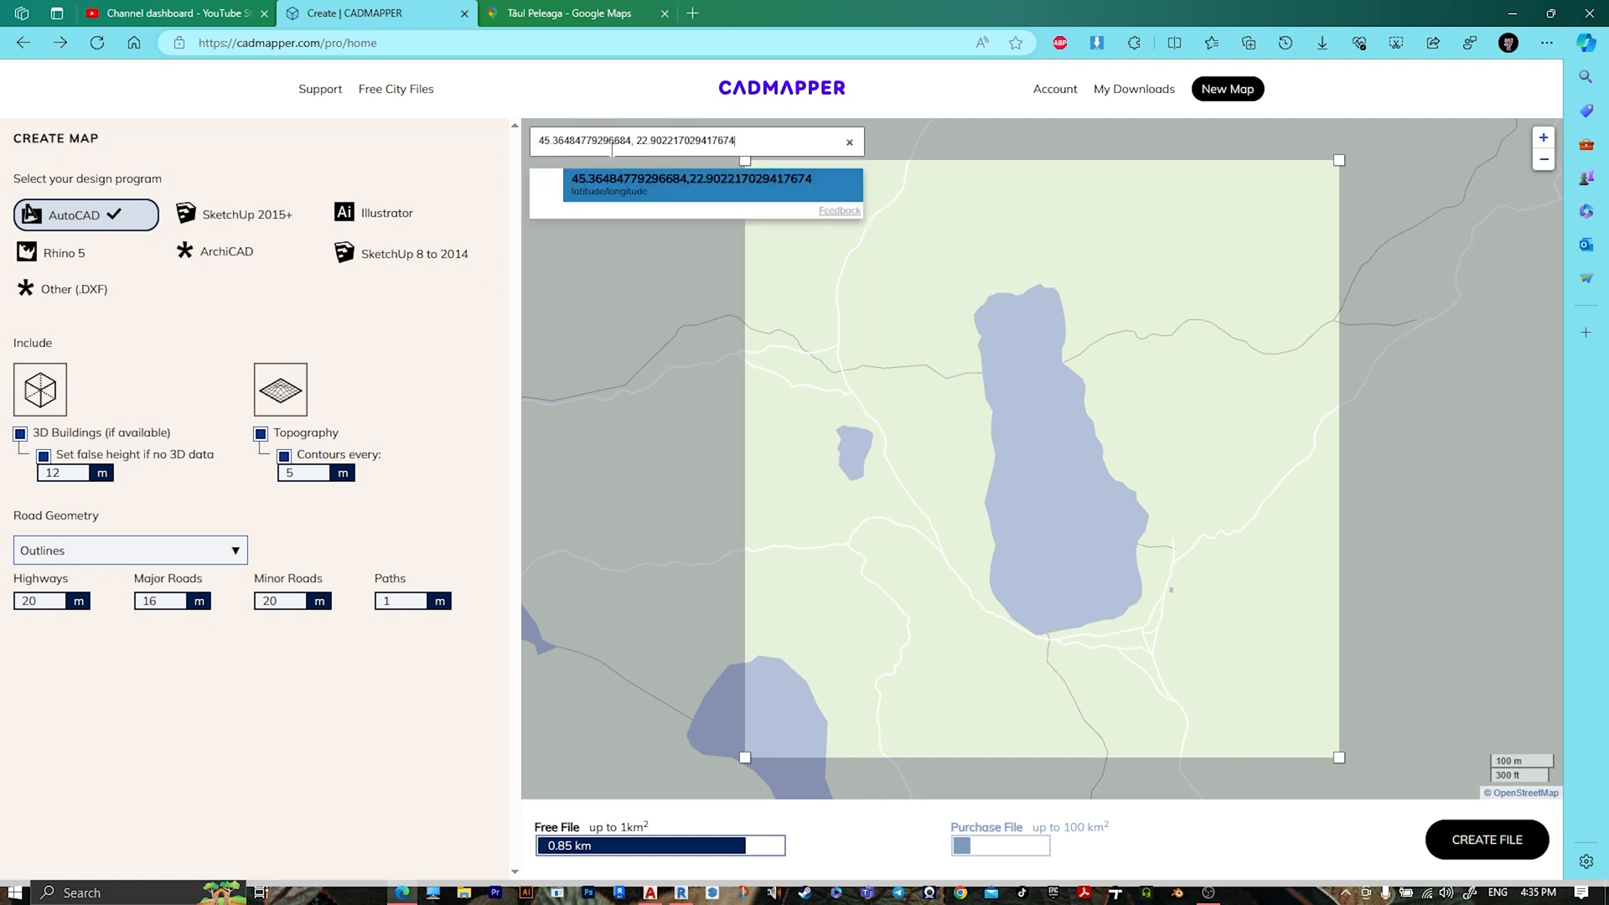
key("Return")
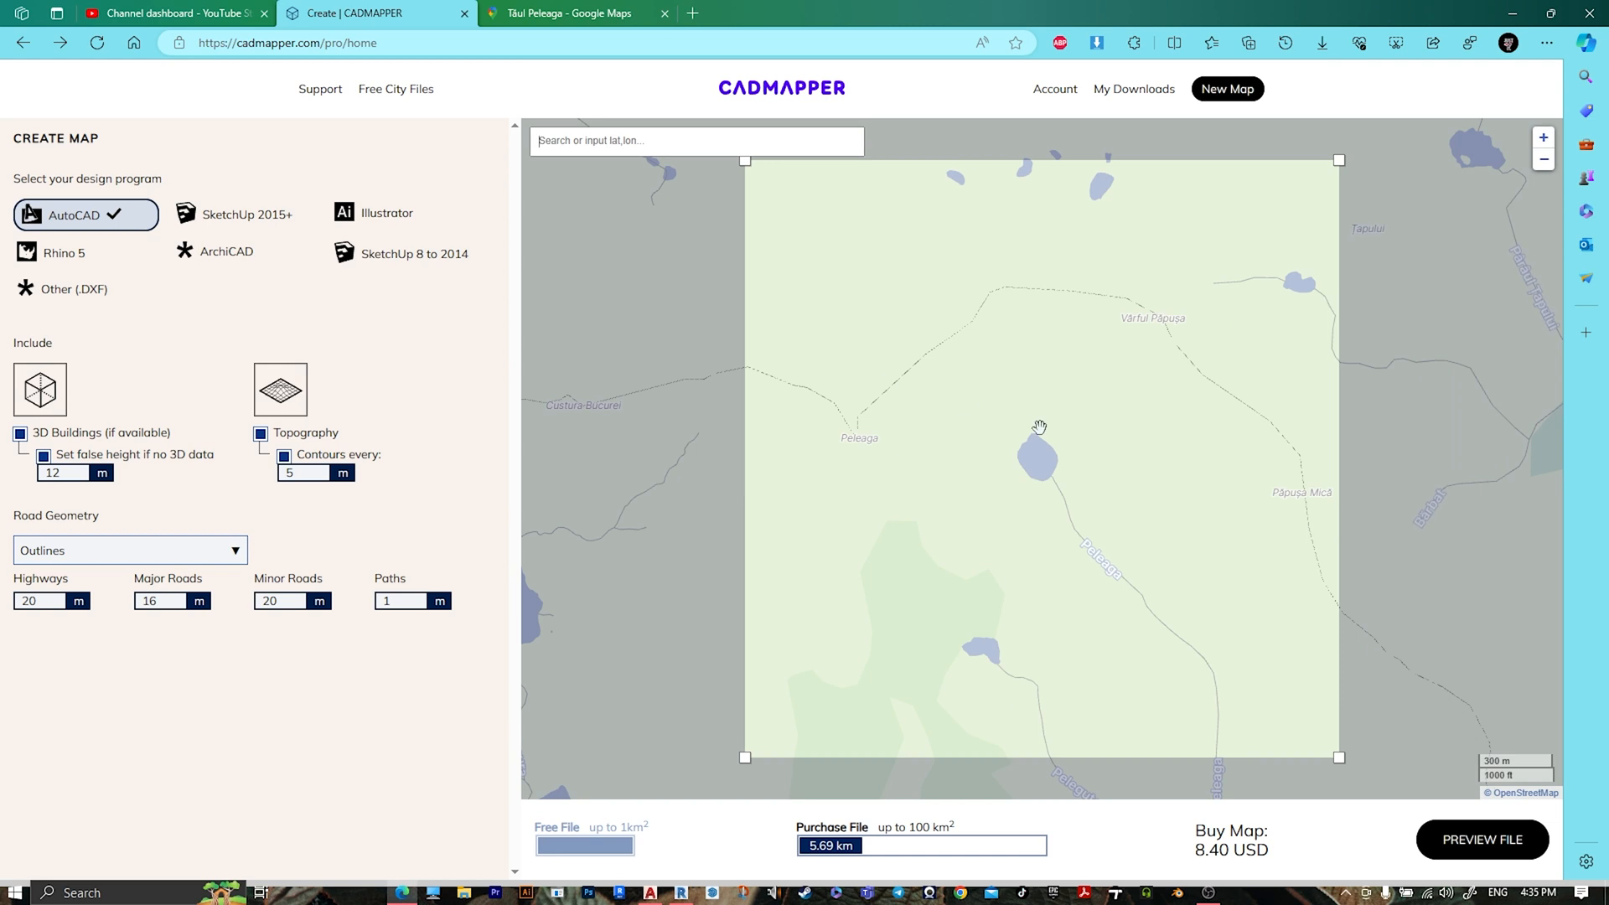
- Frame the export area around the Tăul Peleaga lake at about 0.24 km²
scroll(1006, 486, "up", 3)
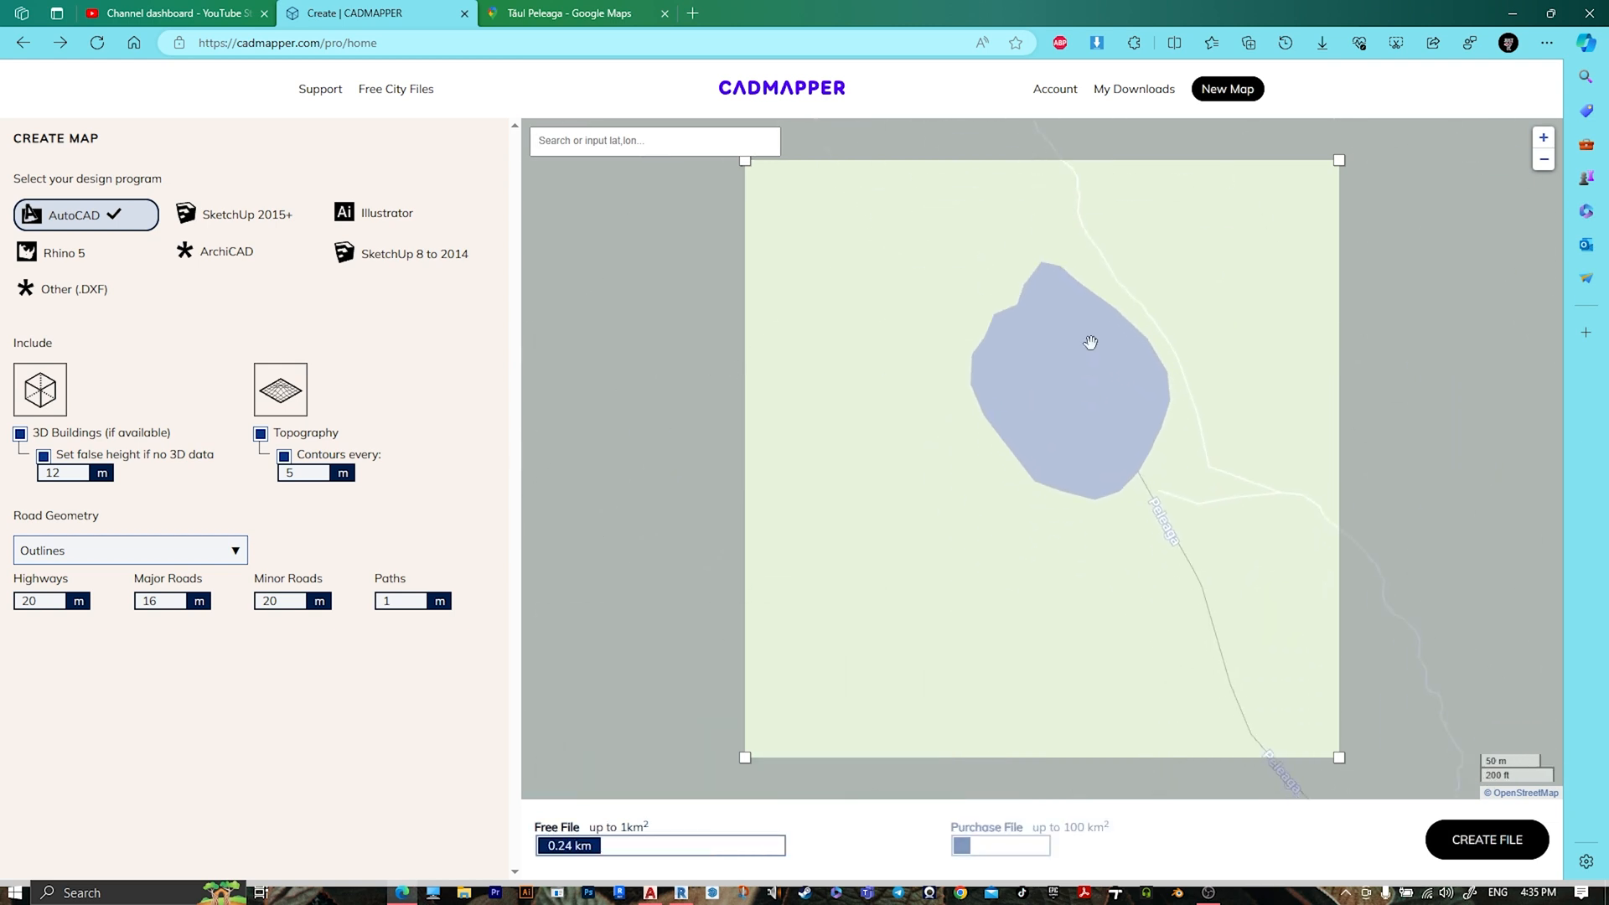
mouse_move(1045, 410)
left_mouse_down()
mouse_move(966, 348)
mouse_move(1005, 405)
mouse_move(1288, 457)
mouse_move(1009, 405)
mouse_move(1038, 422)
left_mouse_up()
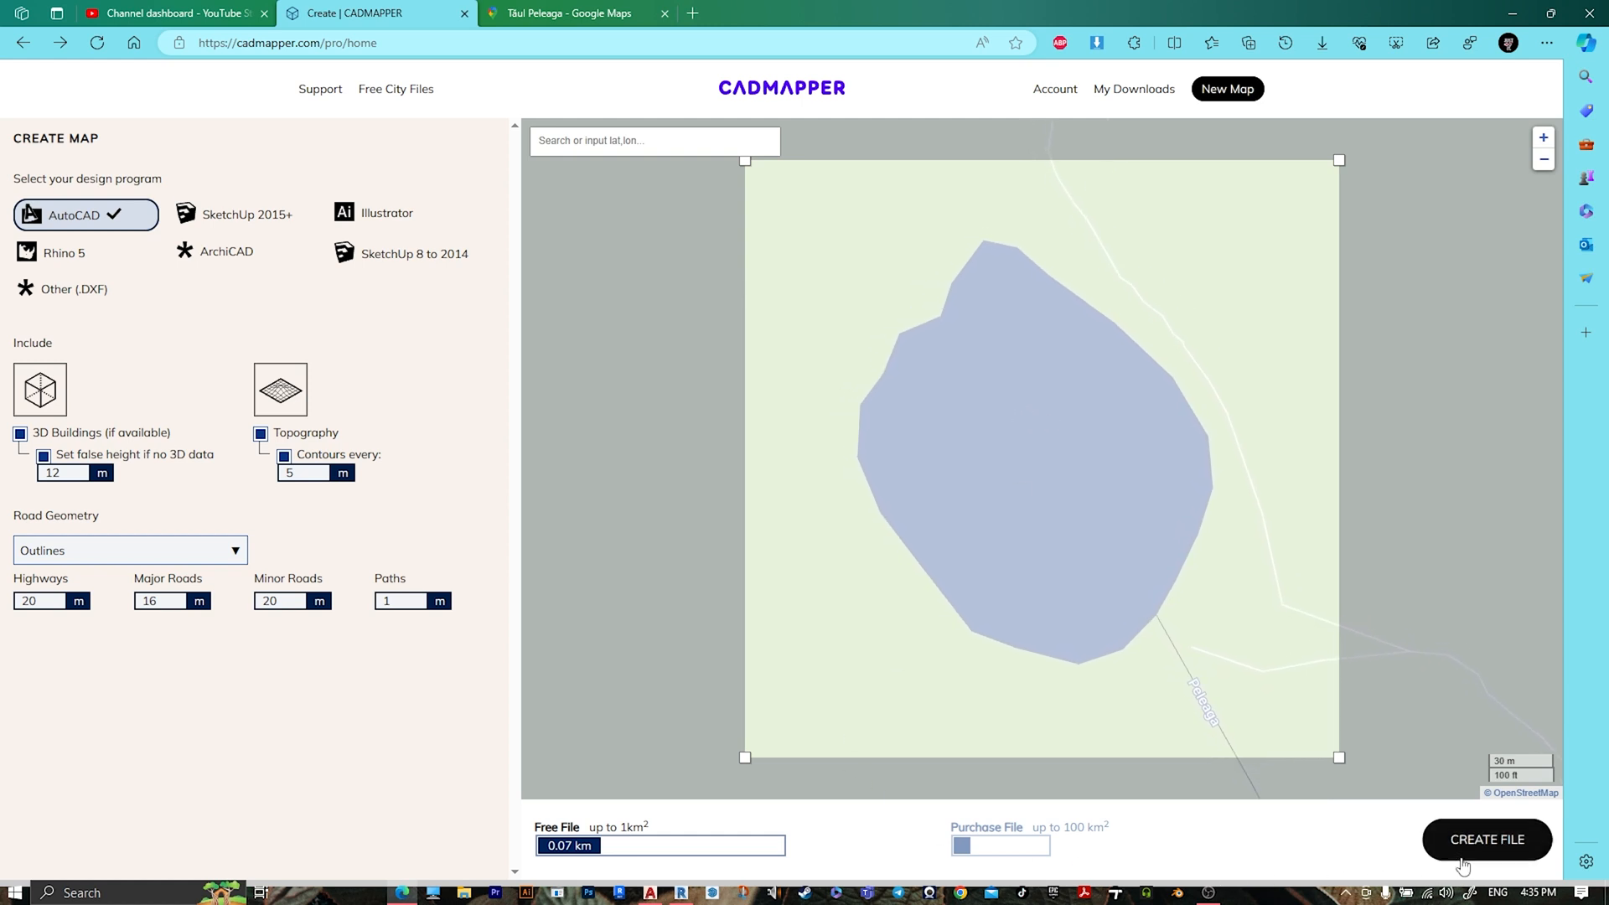
scroll(1123, 557, "down", 2)
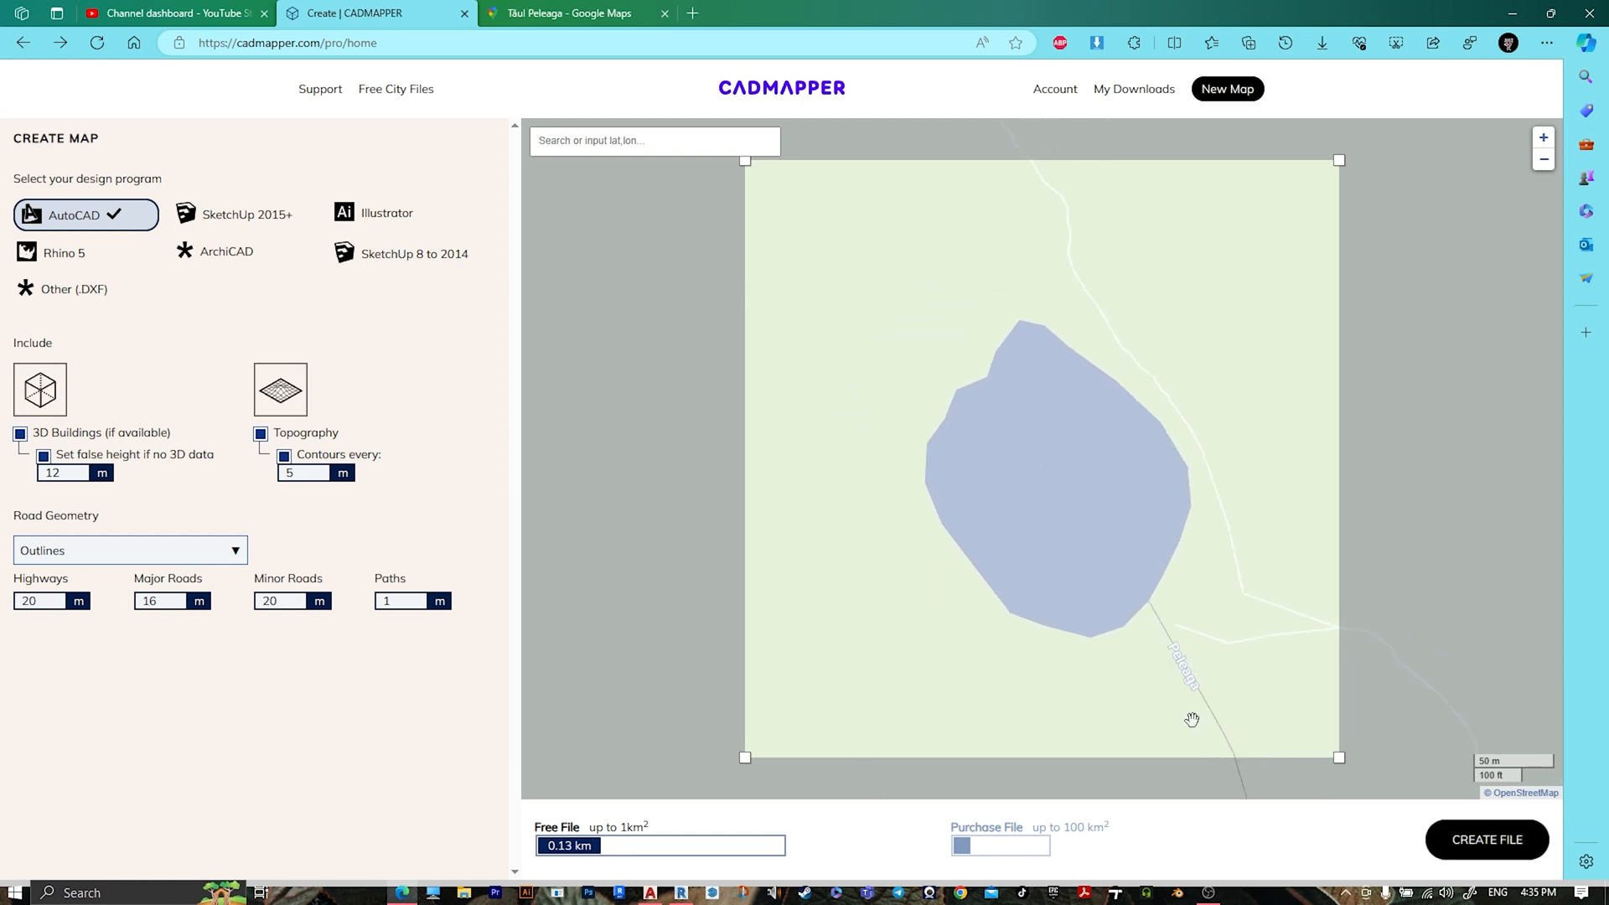
scroll(1188, 708, "down", 1)
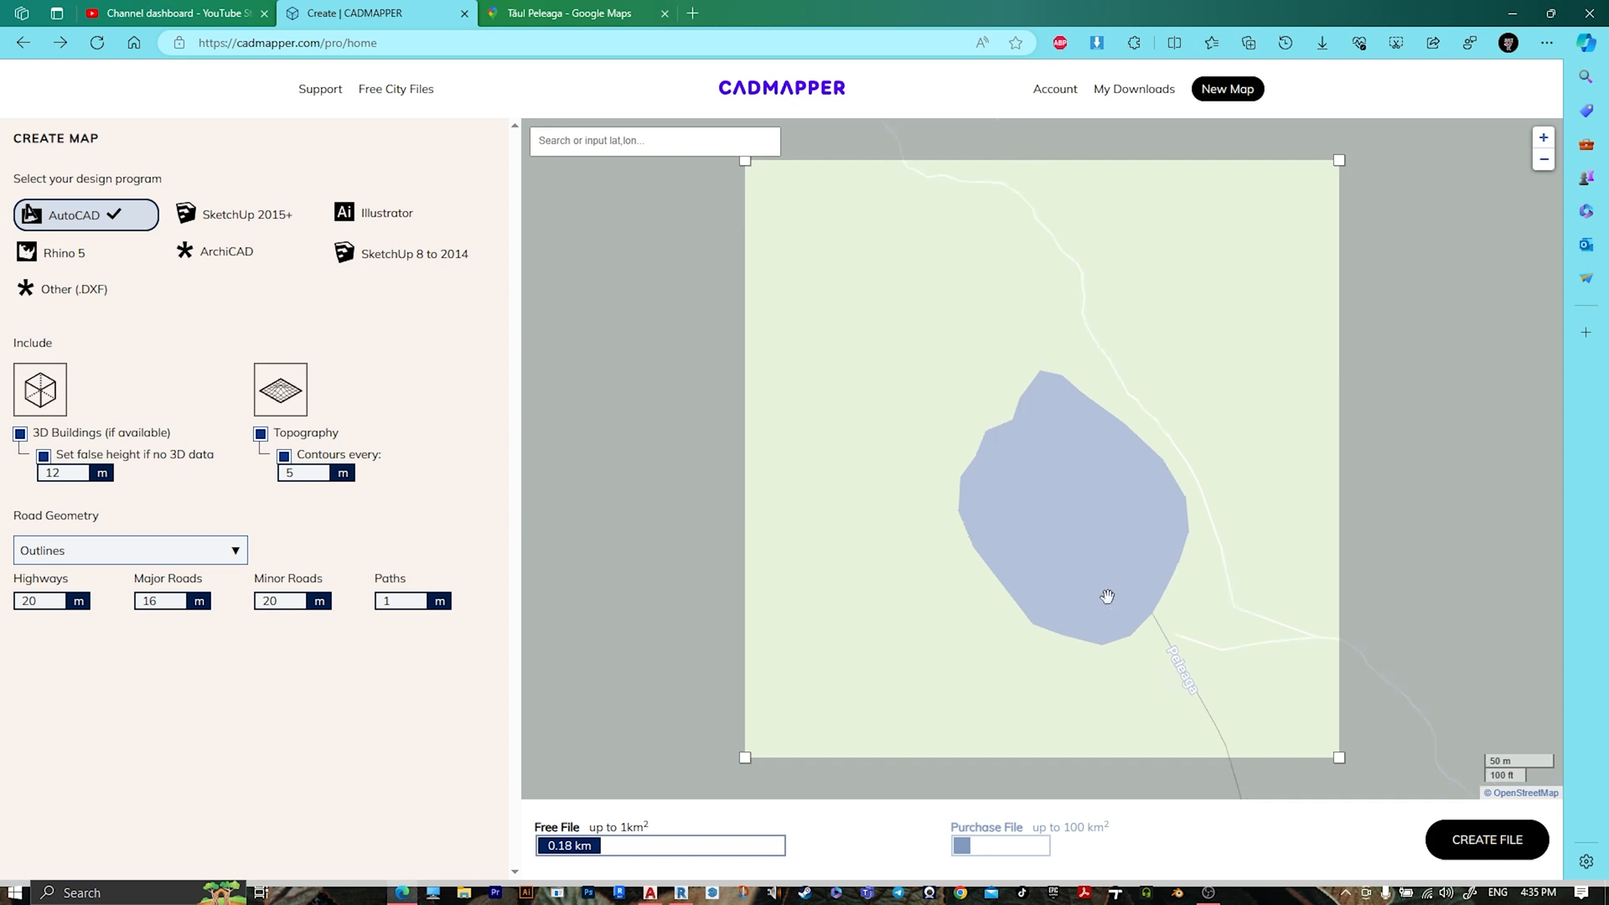
scroll(1107, 596, "down", 1)
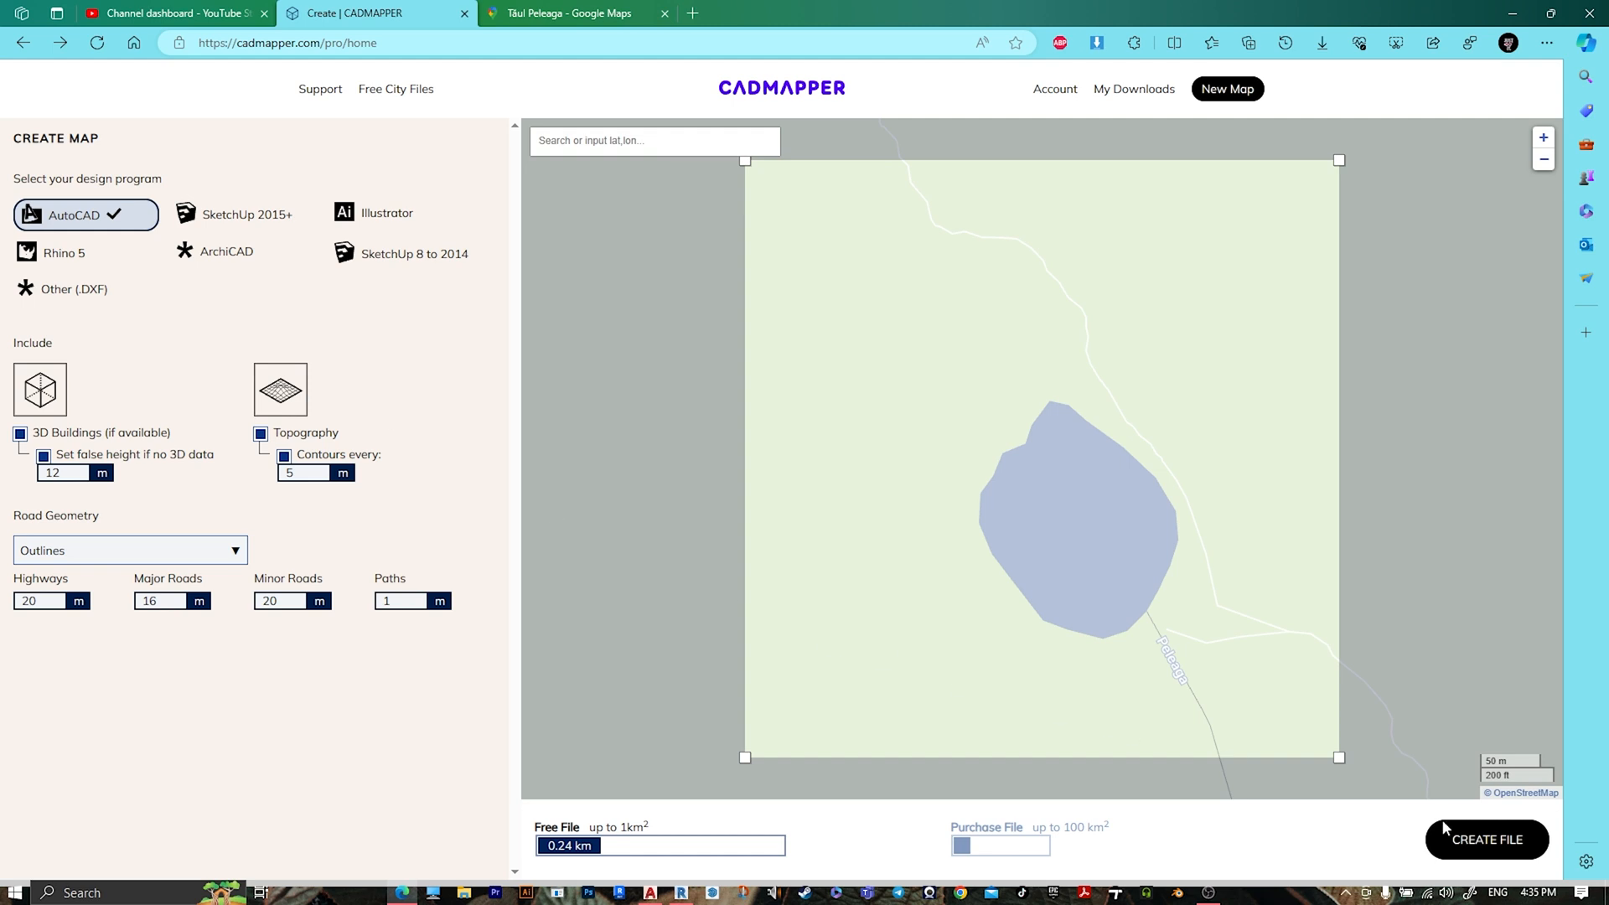
- Create the AutoCAD map file of the framed area and preview it in 2D and as topography
left_click(1486, 843)
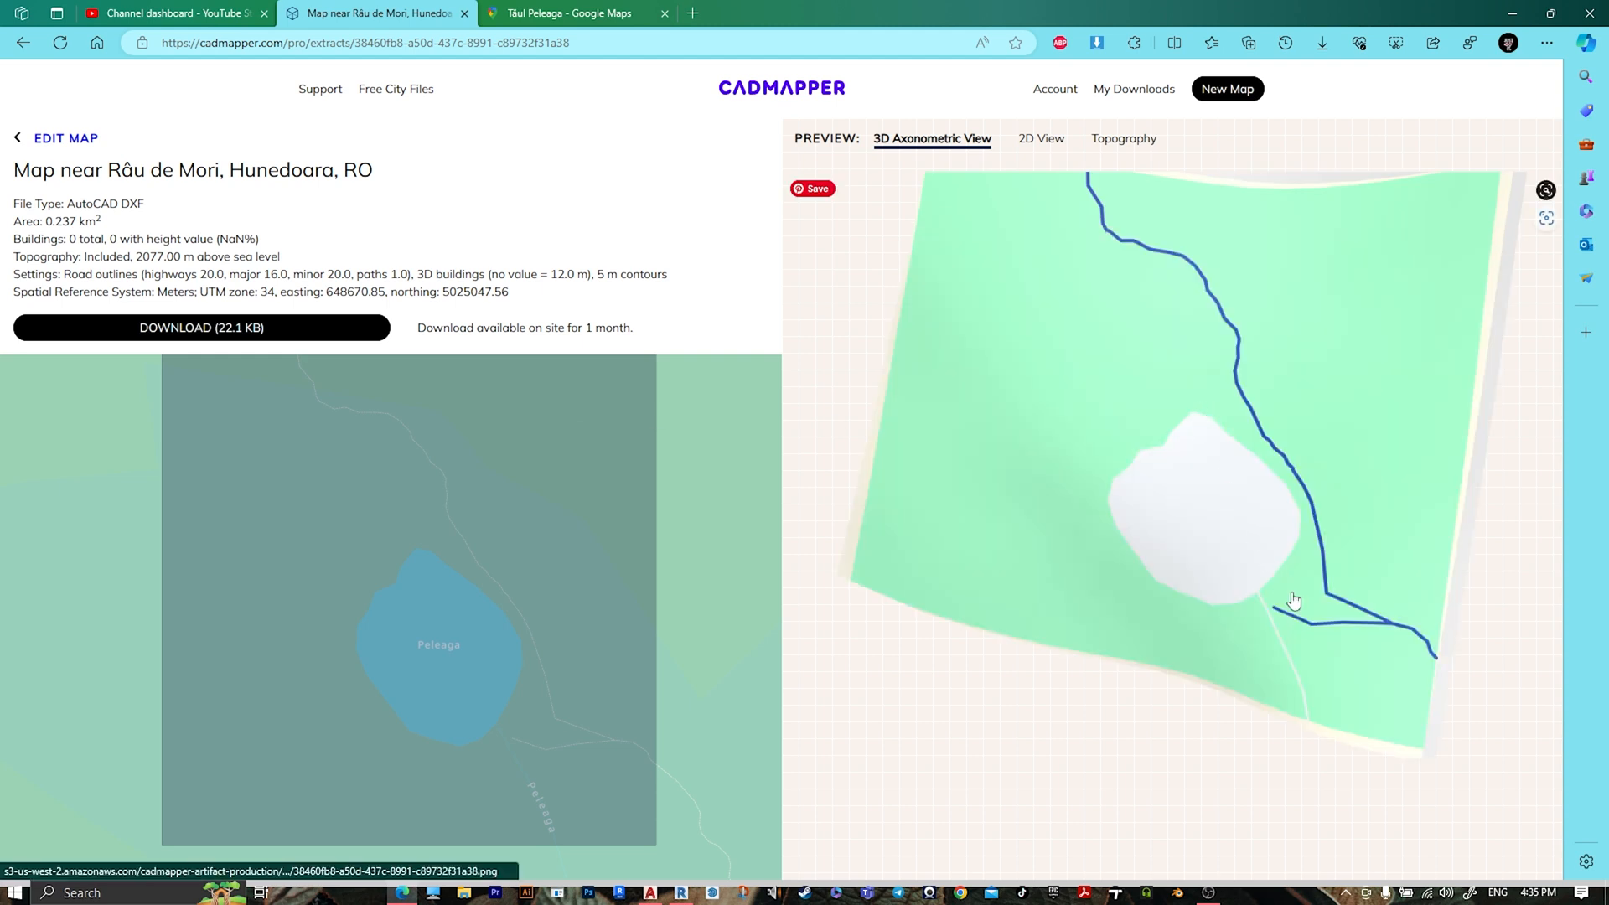
left_click(1042, 139)
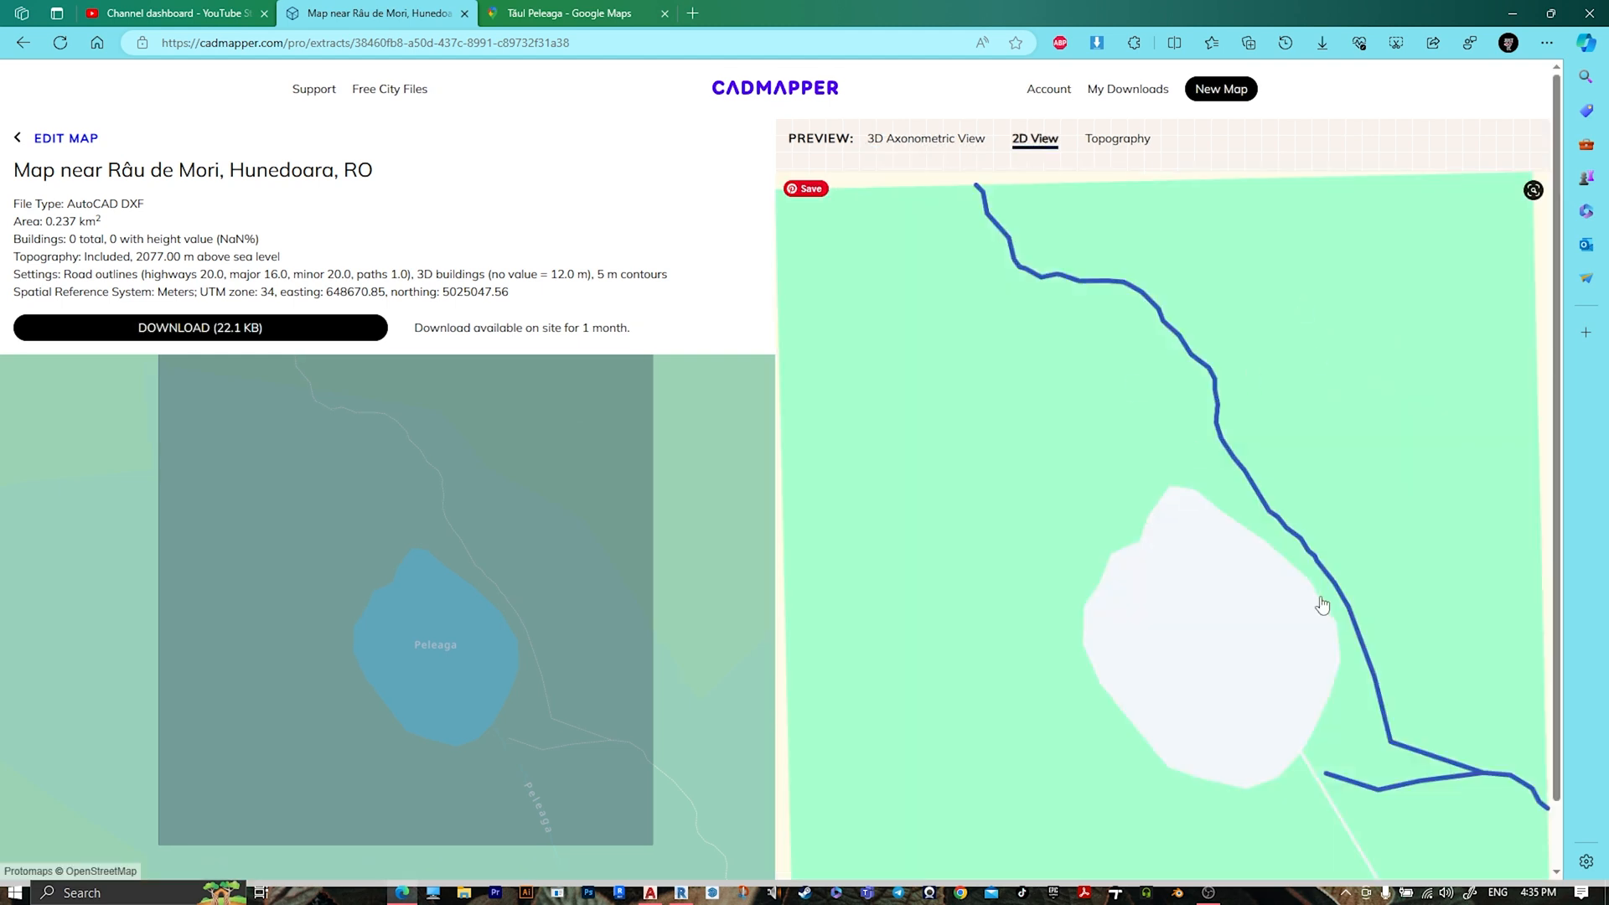
left_click(1120, 139)
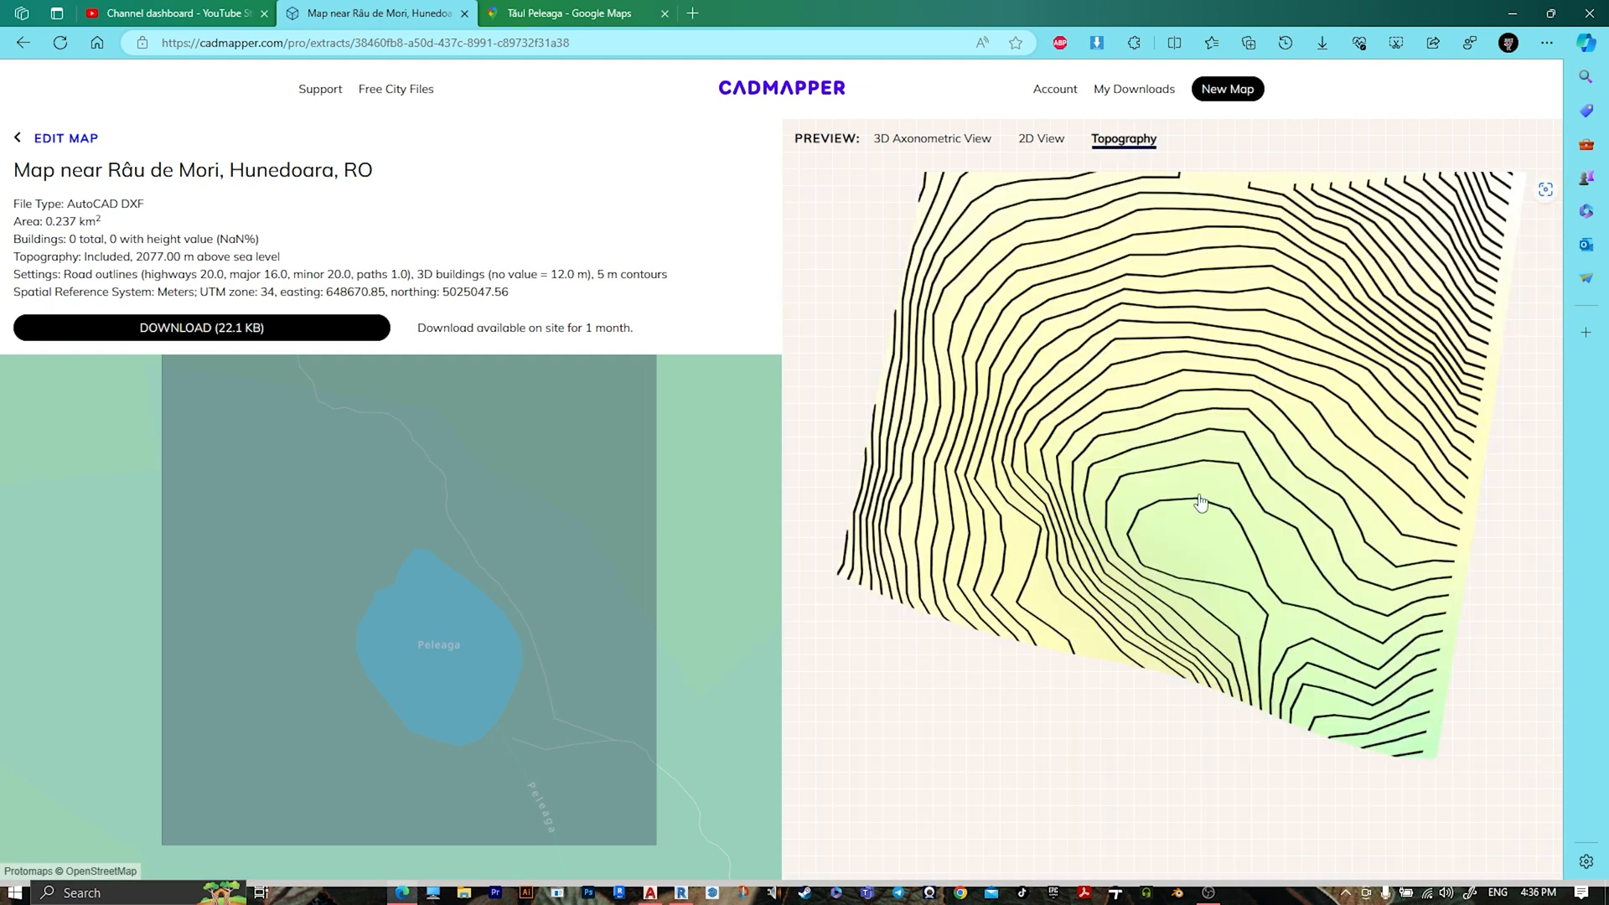
- Download the map archive cadmapper-rau-de-mori-hunedoara-ro.zip into a new Desktop folder named "lake"
left_click(219, 335)
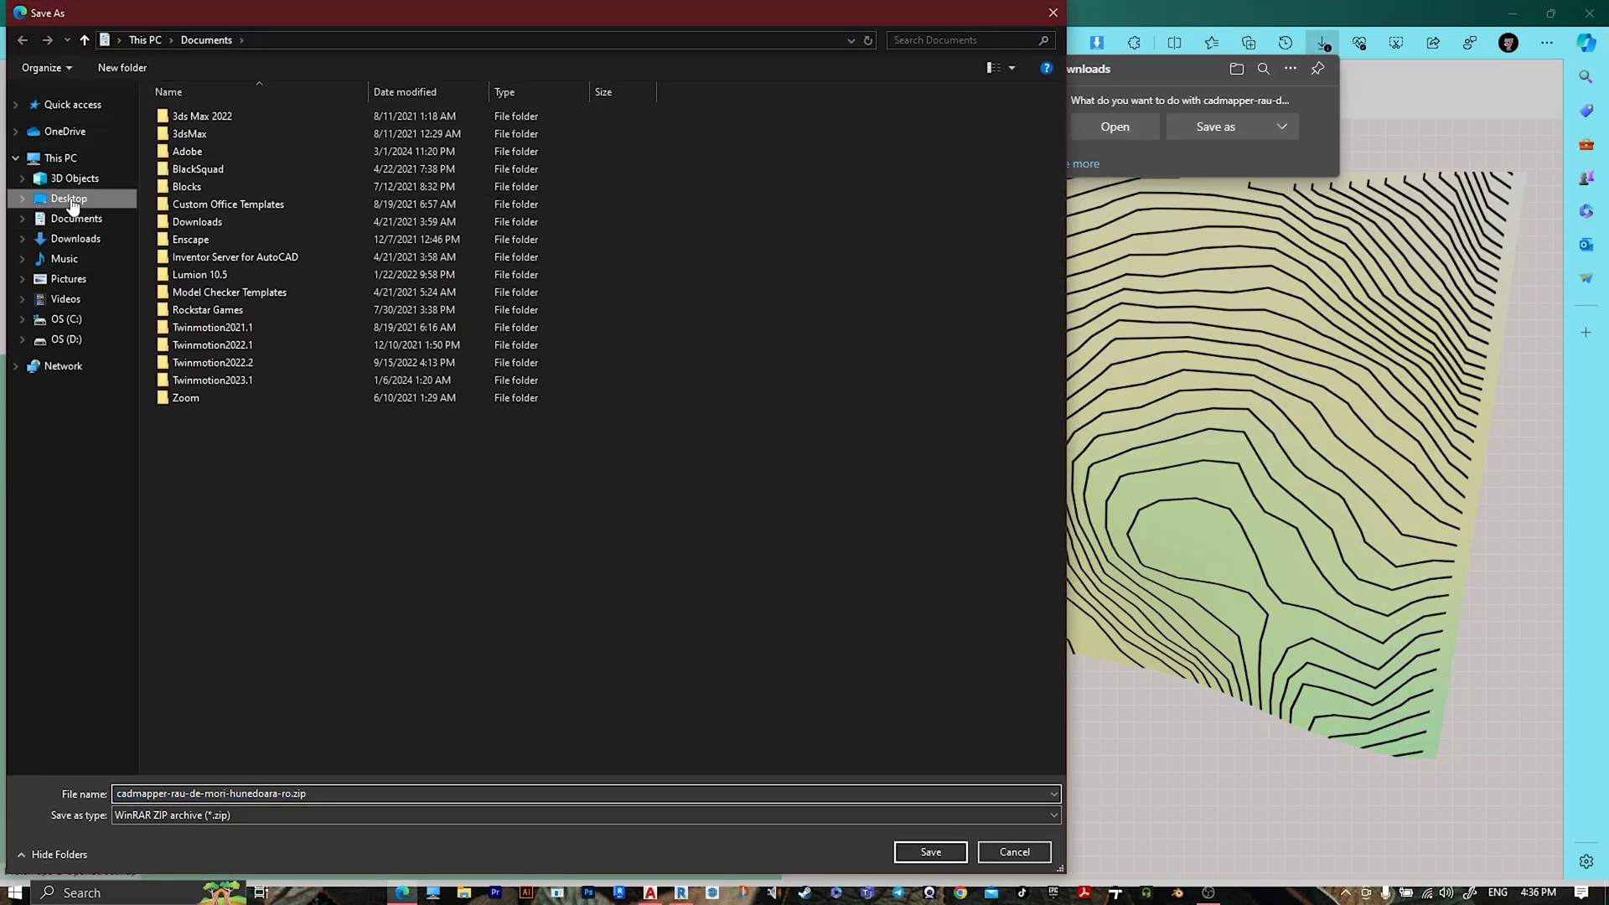
left_click(71, 201)
right_click(436, 290)
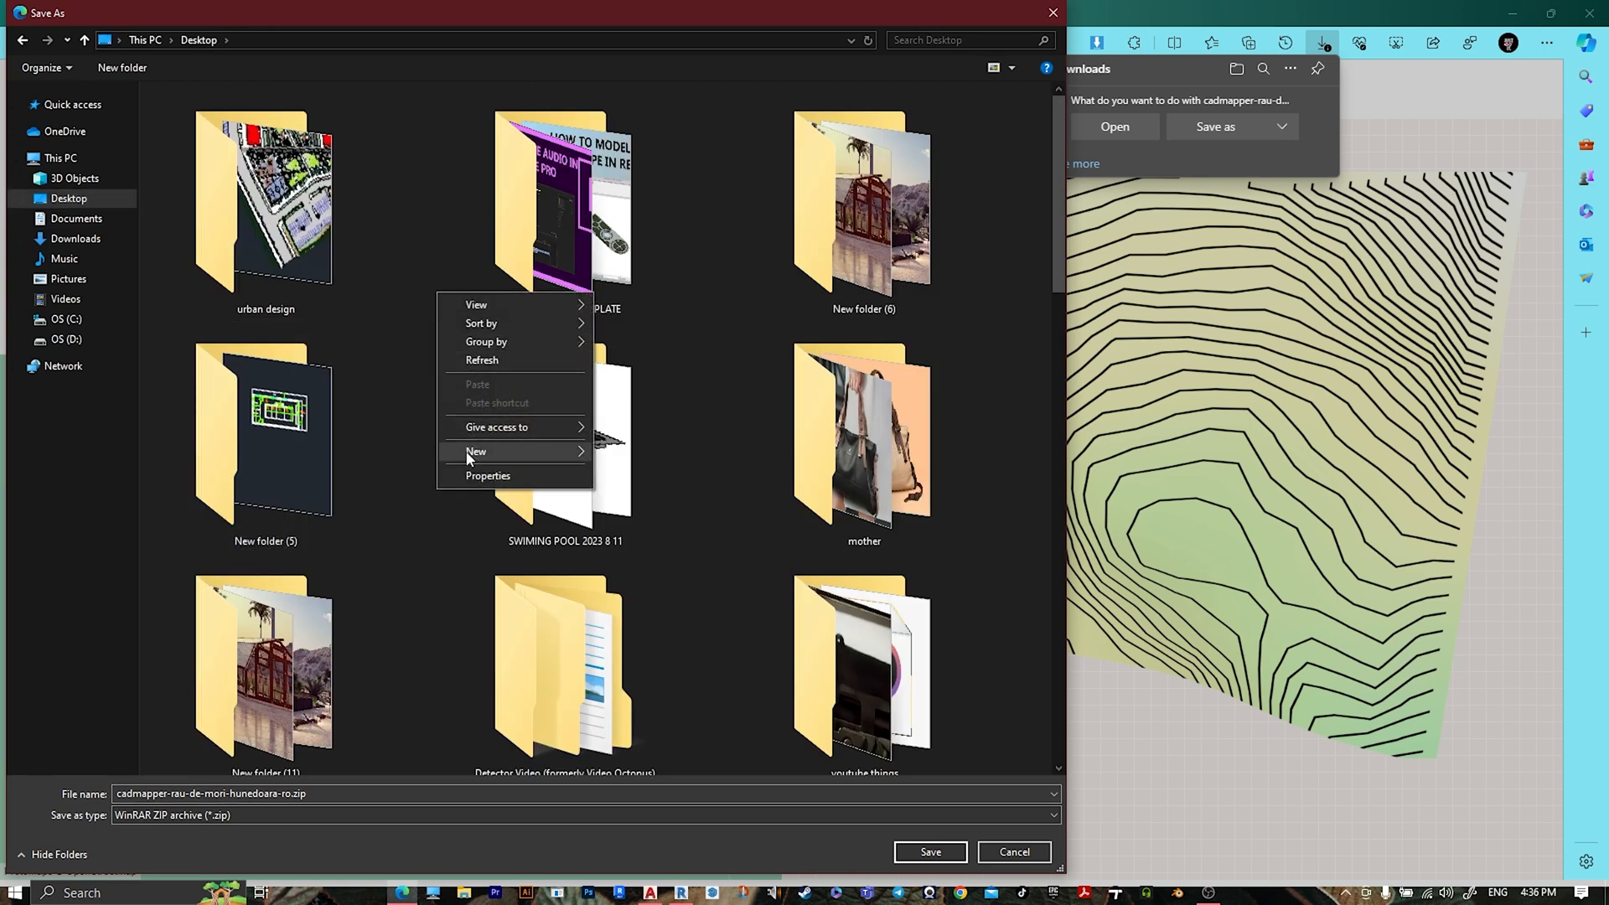
mouse_move(469, 451)
left_click(674, 459)
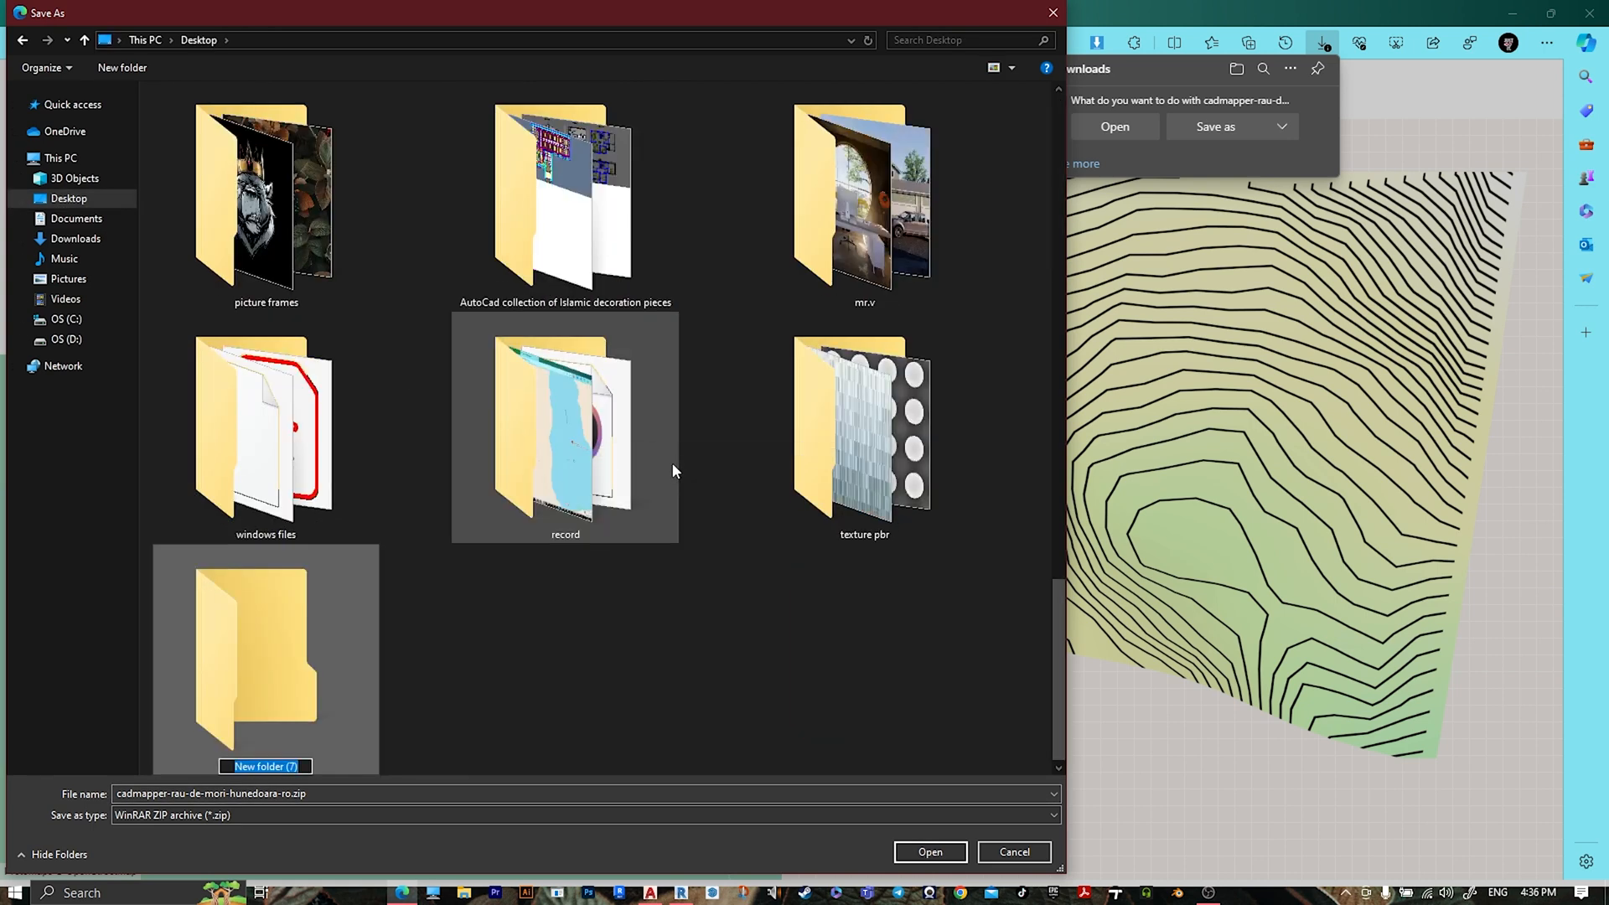
type("lake")
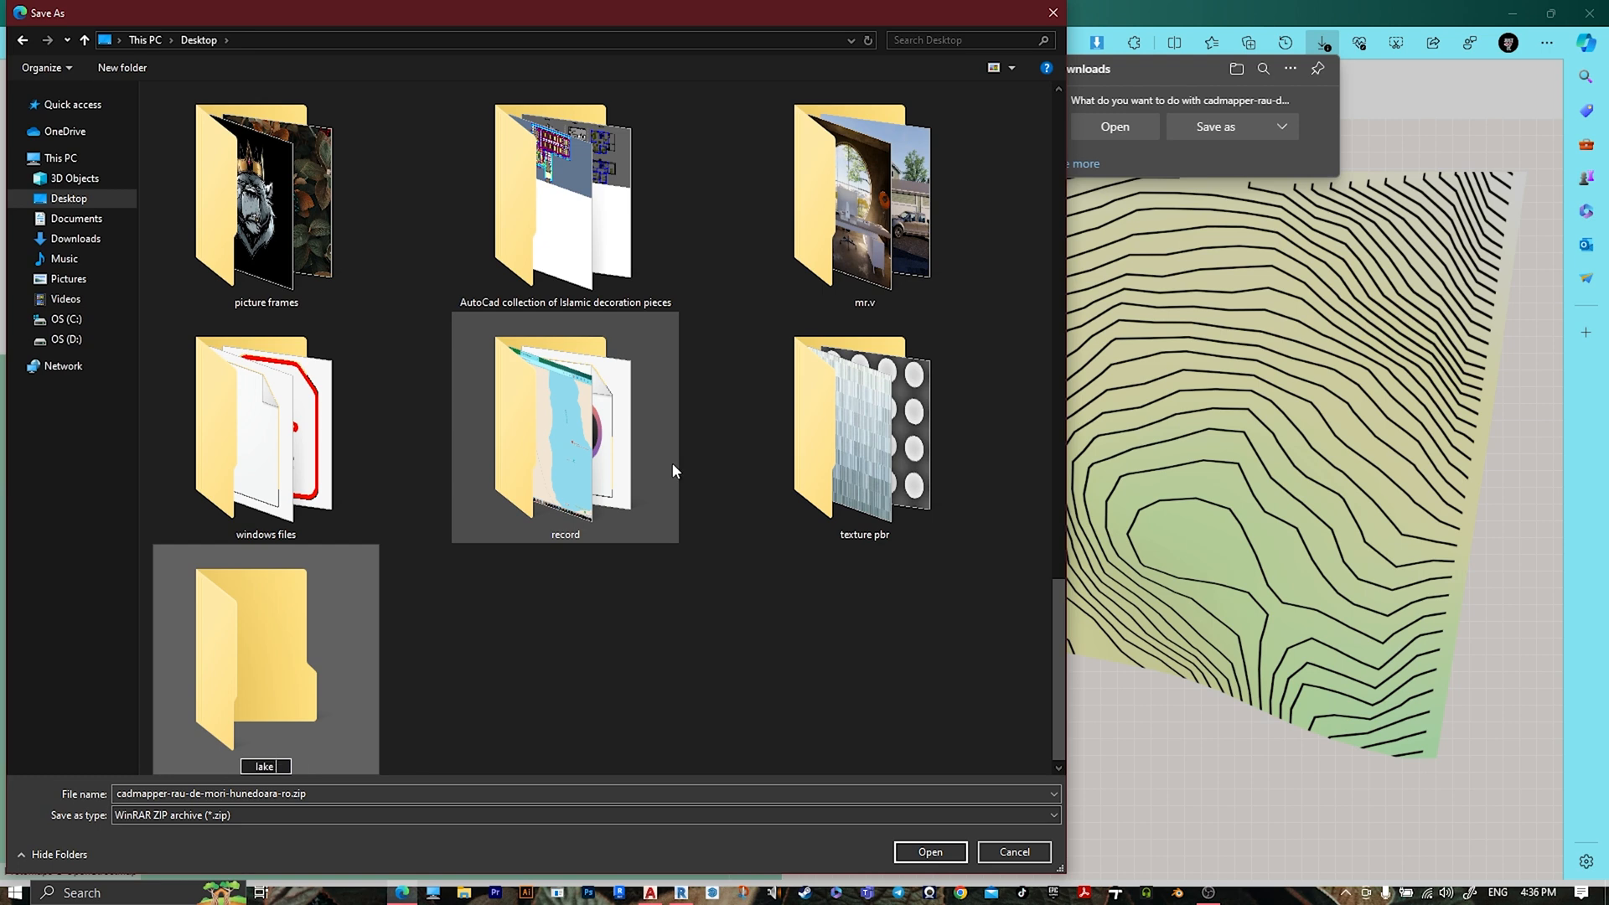
key("Return")
key("Return")
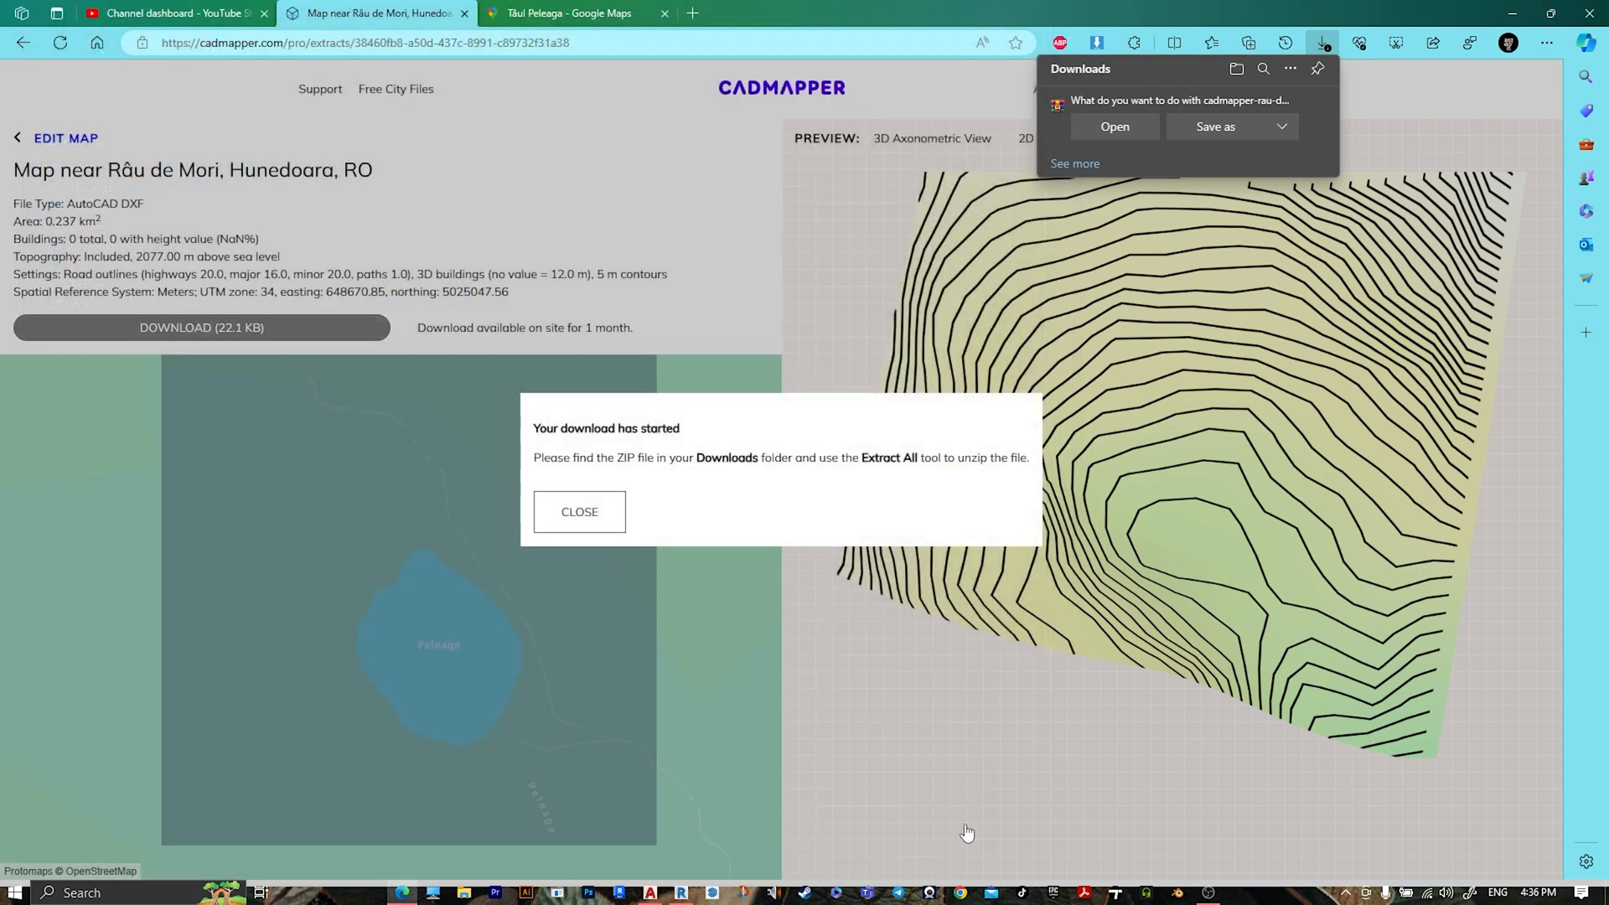
left_click(930, 852)
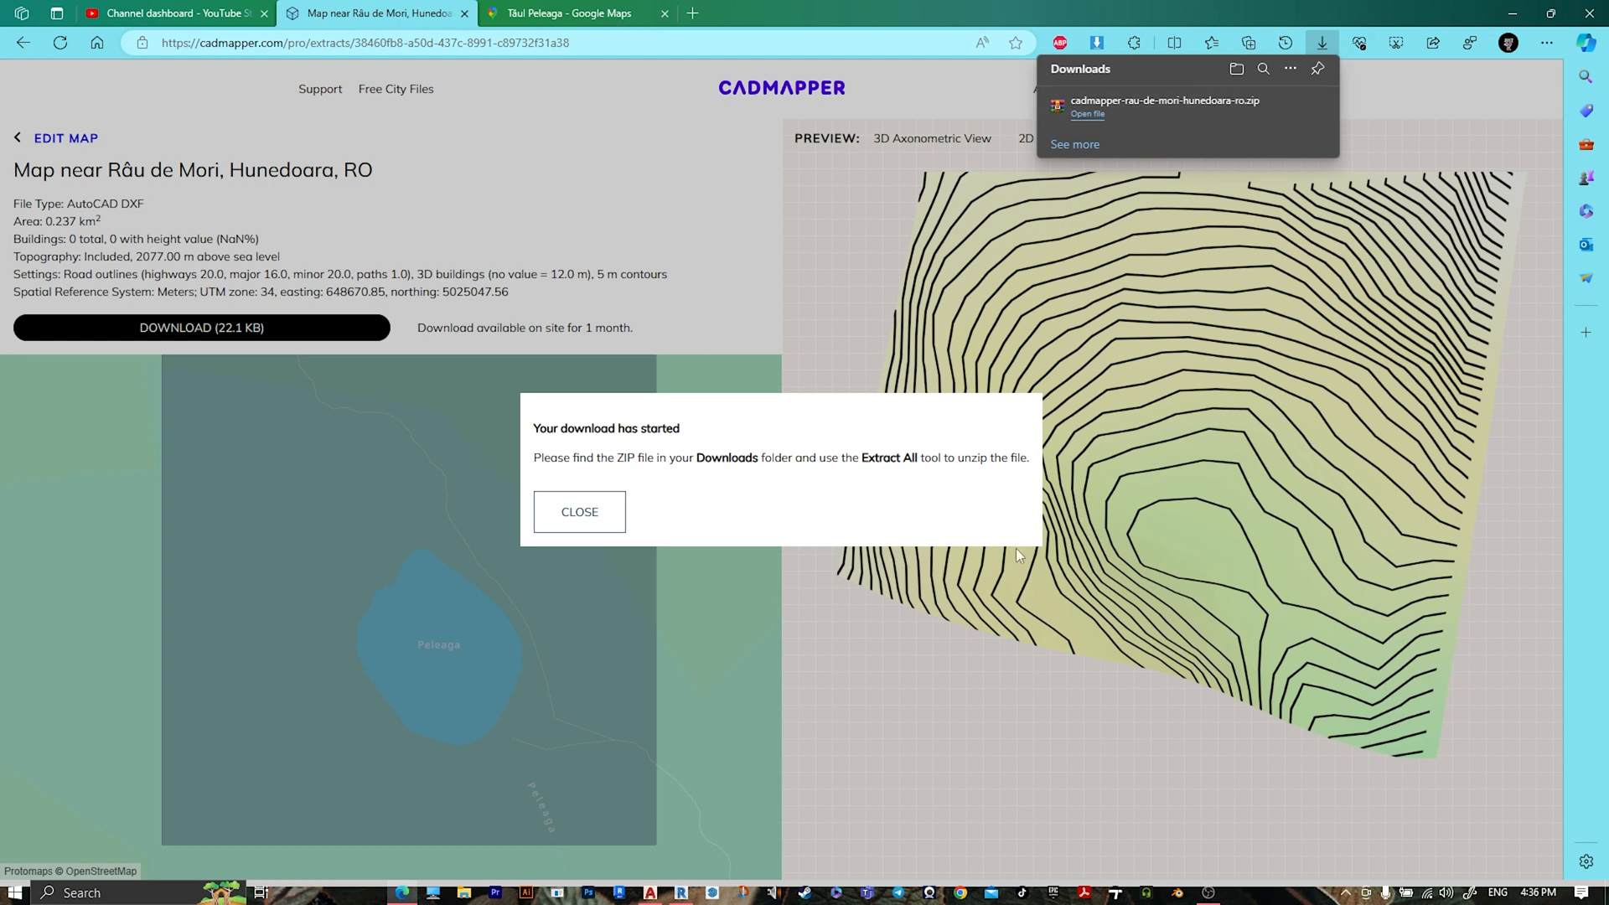
- Open the lake folder on the desktop and extract cadmapper-rau-de-mori-hunedoara-ro.zip in place
left_click(1513, 13)
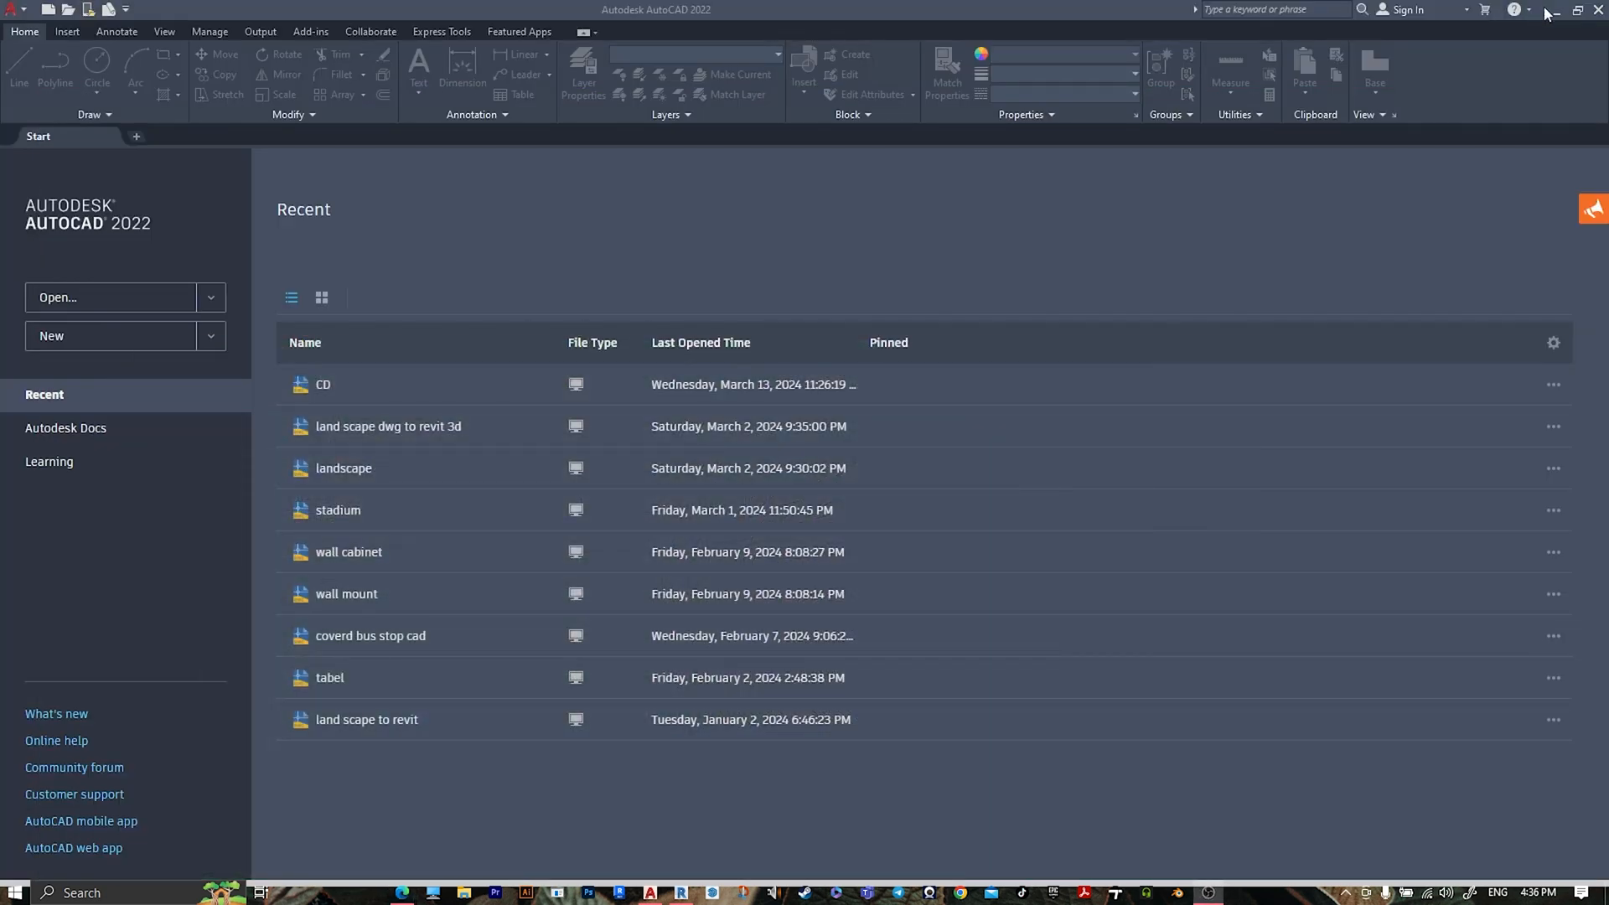
left_click(1553, 12)
left_click(1553, 11)
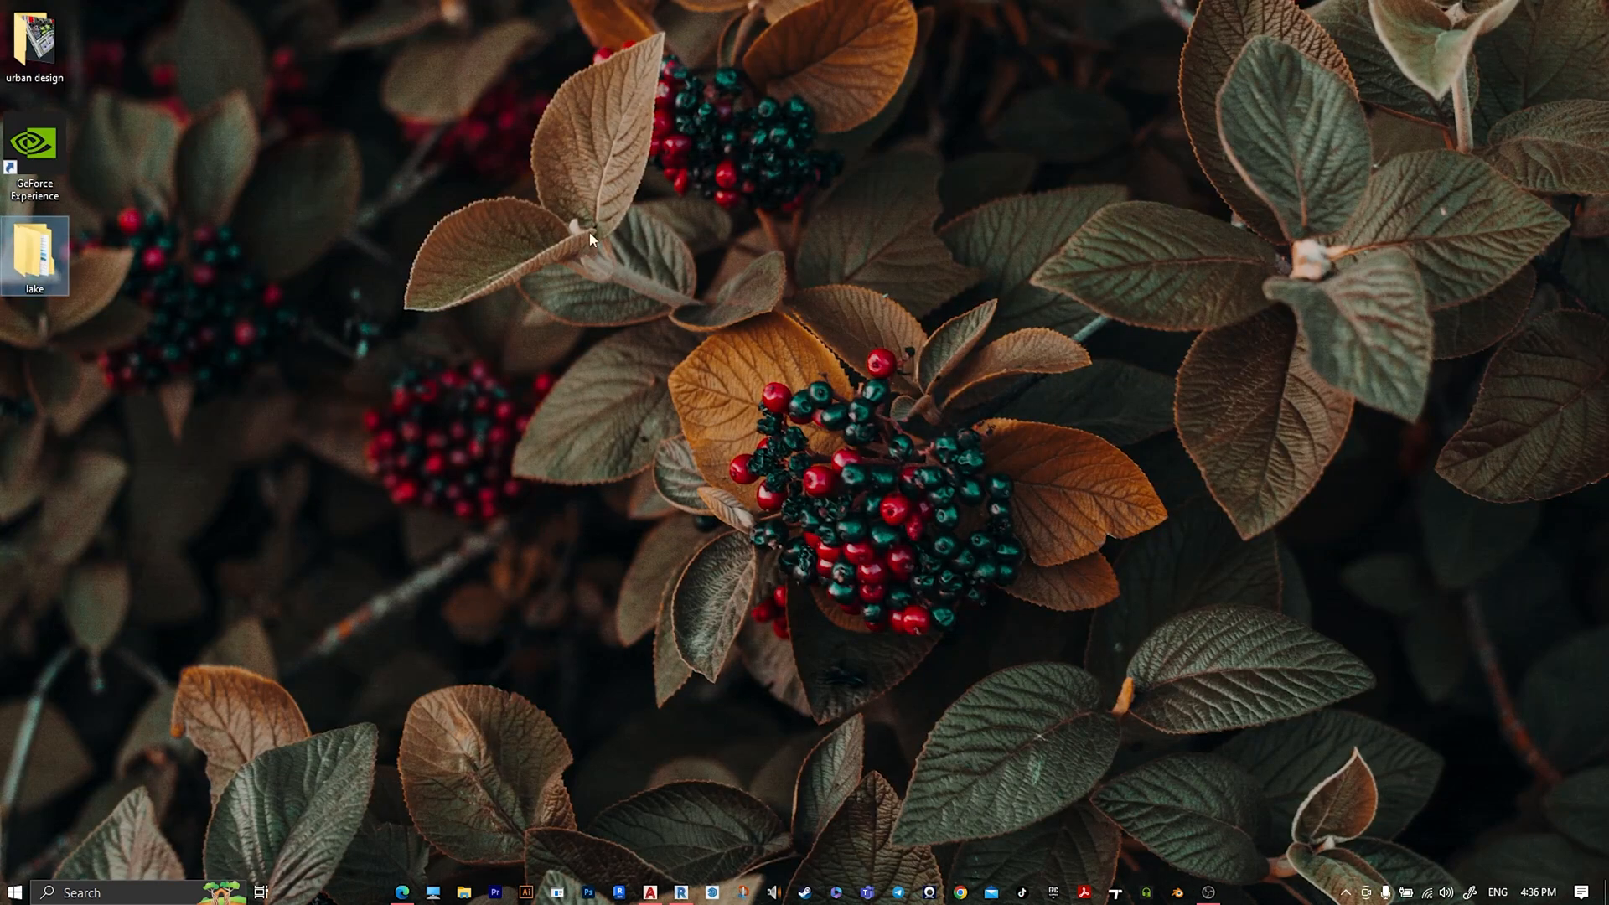
key("Return")
left_click(132, 183)
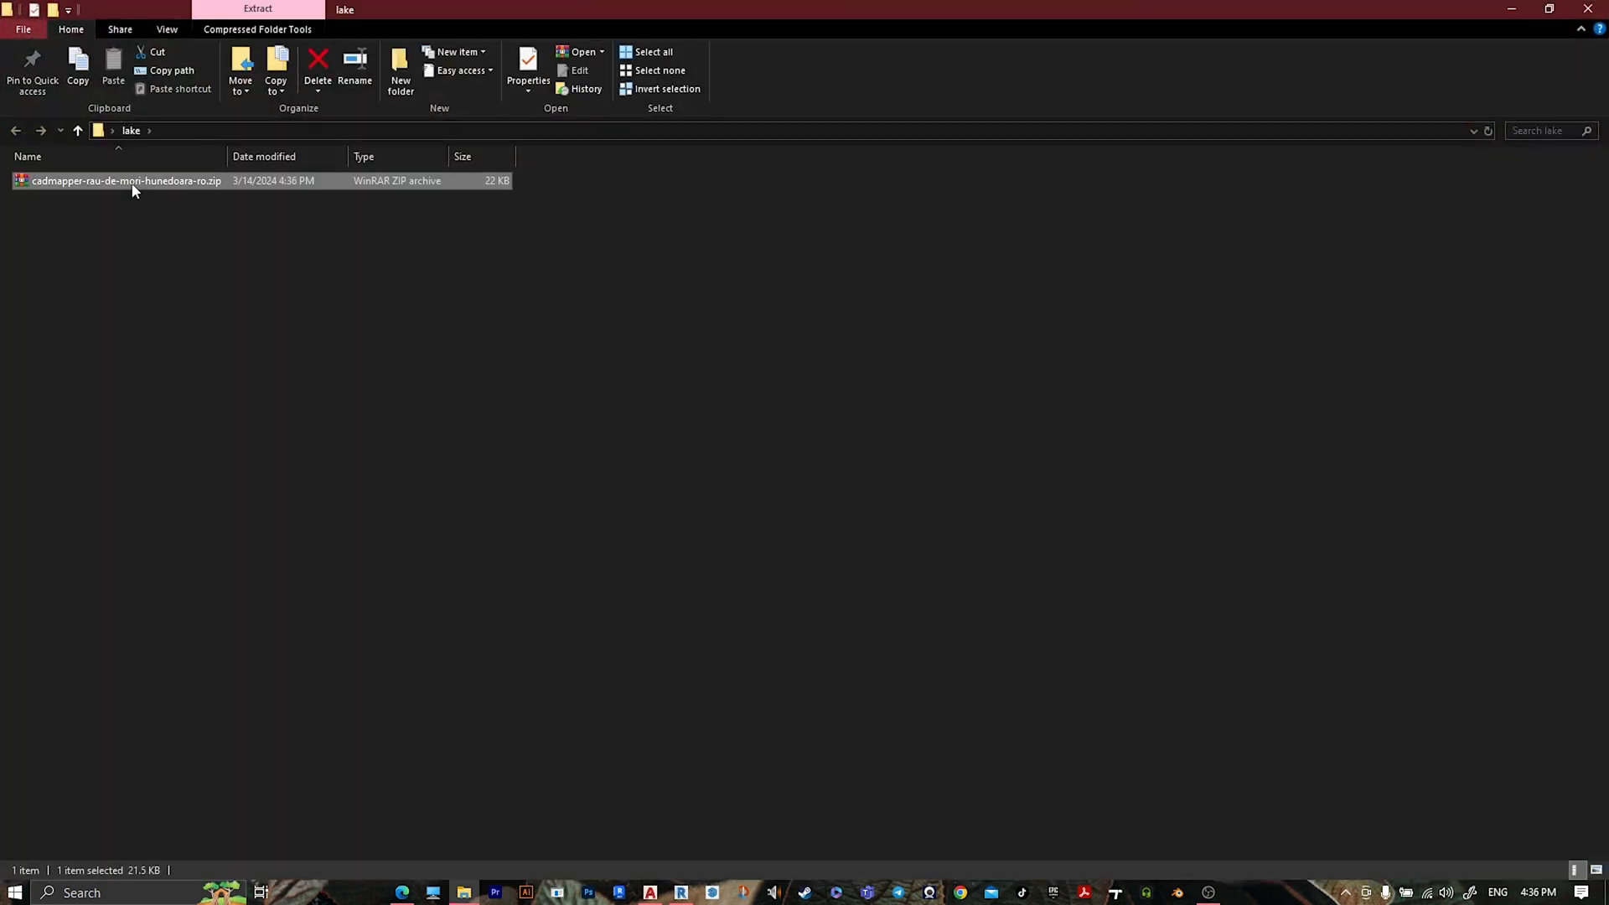
right_click(132, 186)
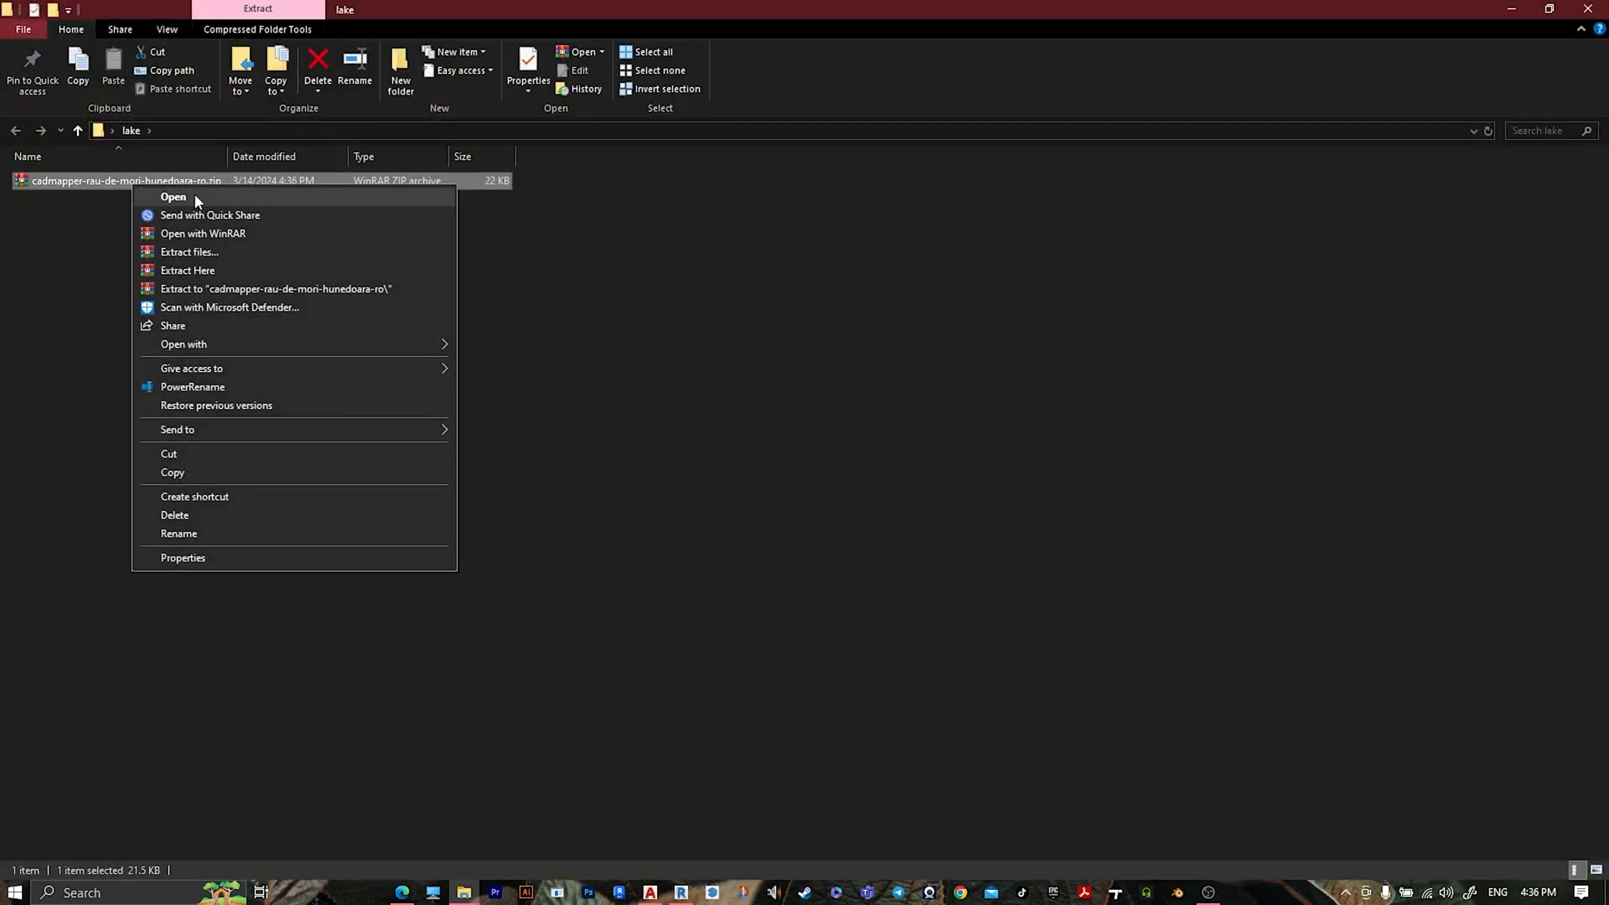
left_click(199, 274)
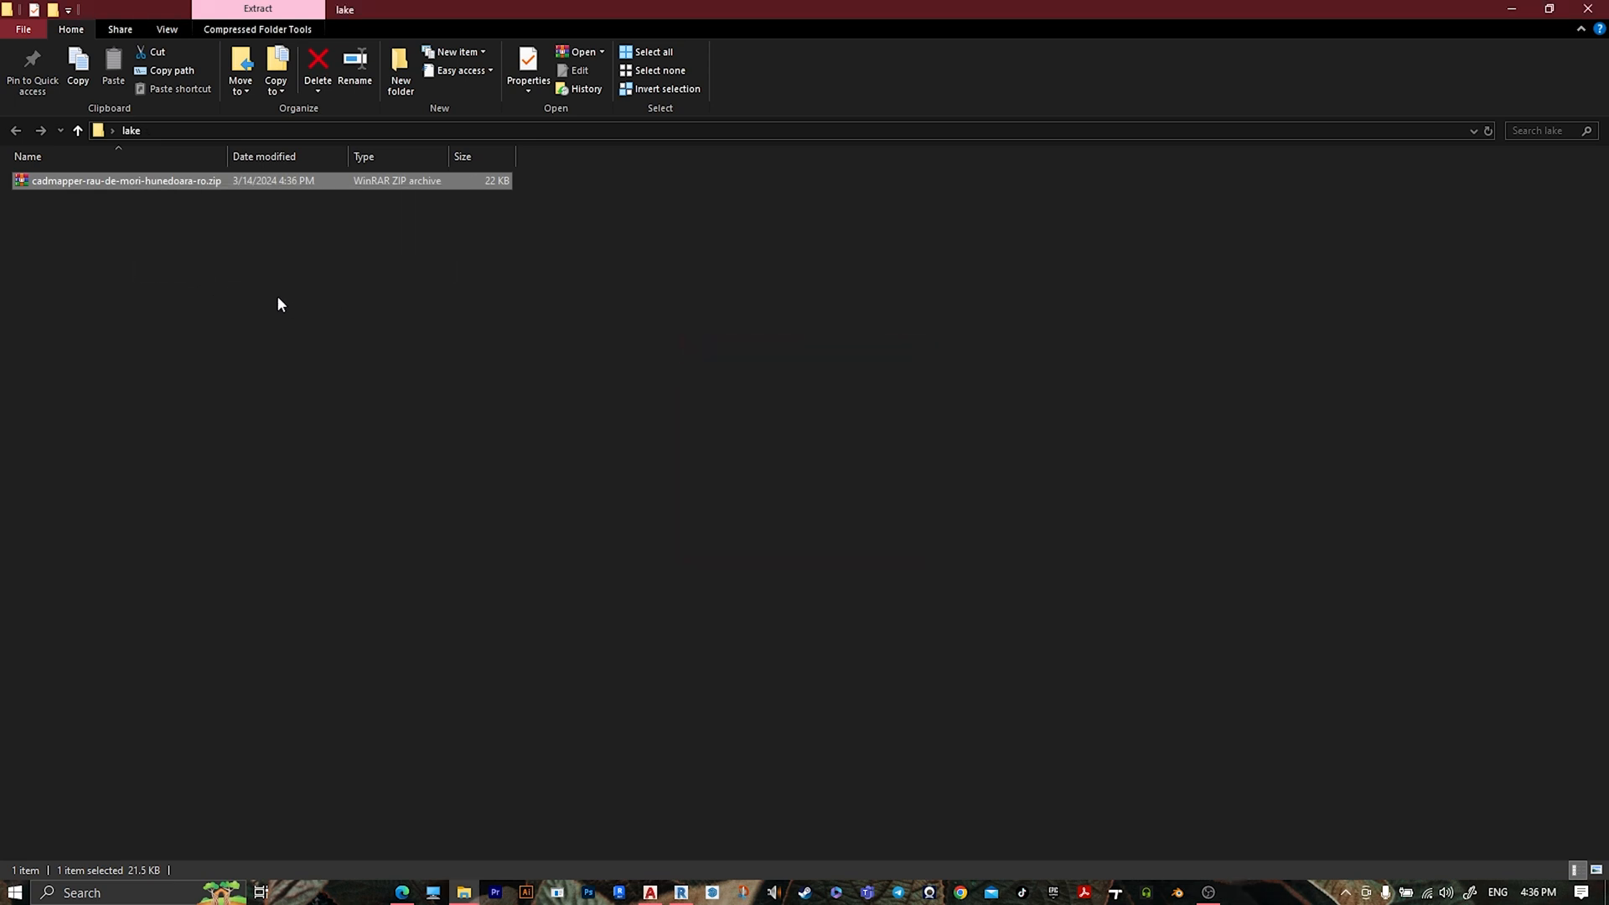
- Show the extracted folder's files as large icons and open cadmapper-rau-de-mori-hunedoara-ro.dxf in AutoCAD to inspect the lake outline and contours
double_click(94, 181)
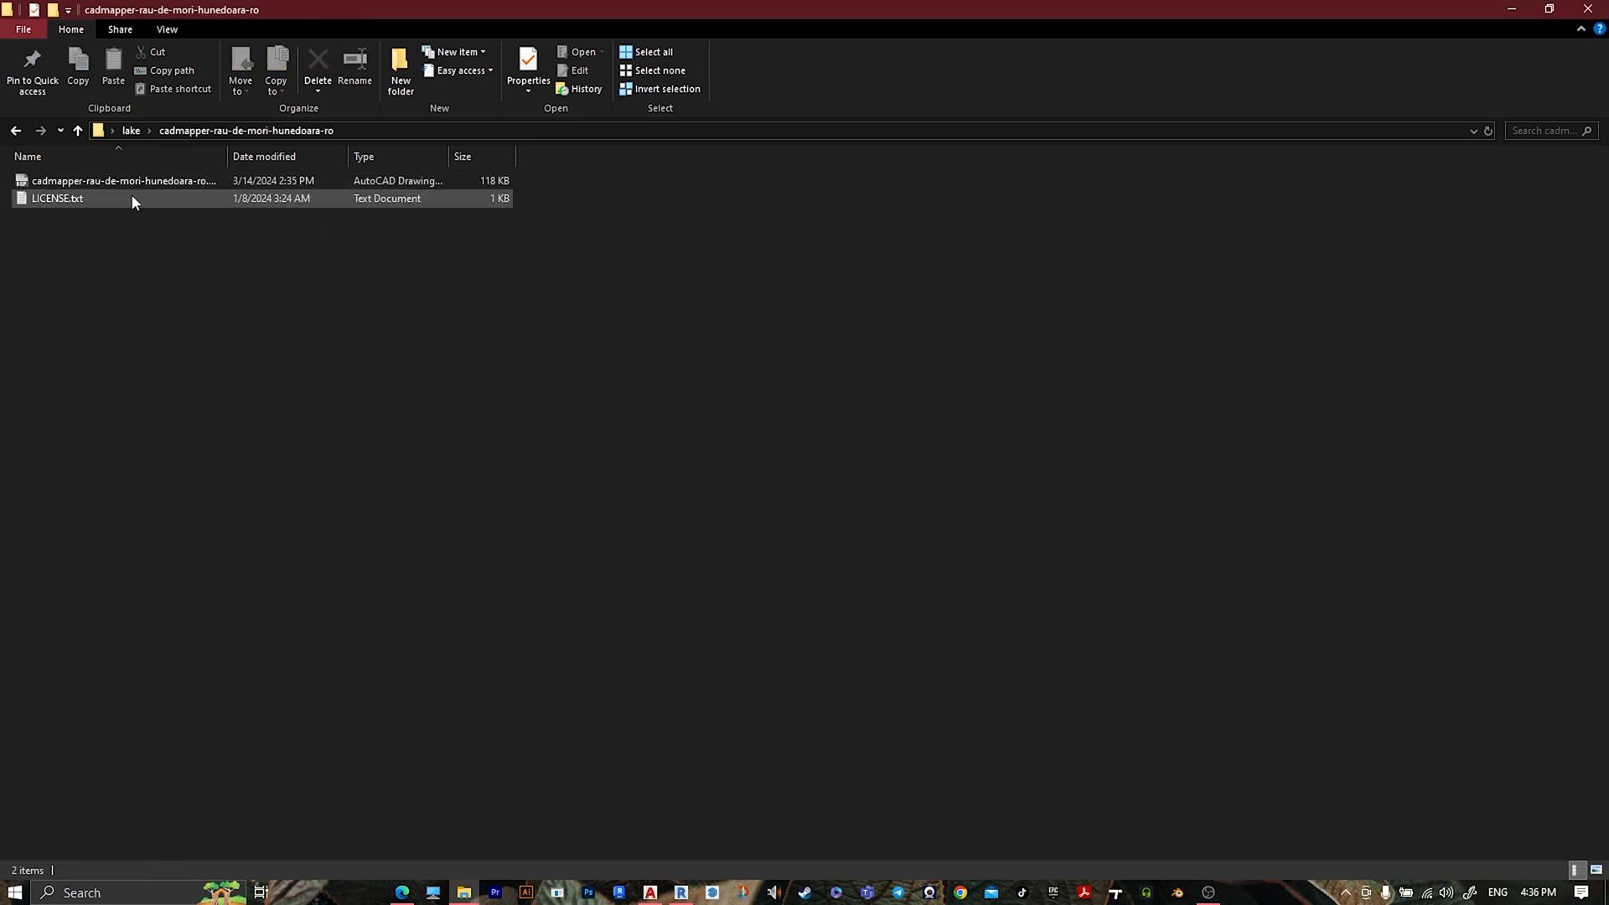
right_click(171, 304)
mouse_move(318, 315)
left_click(393, 315)
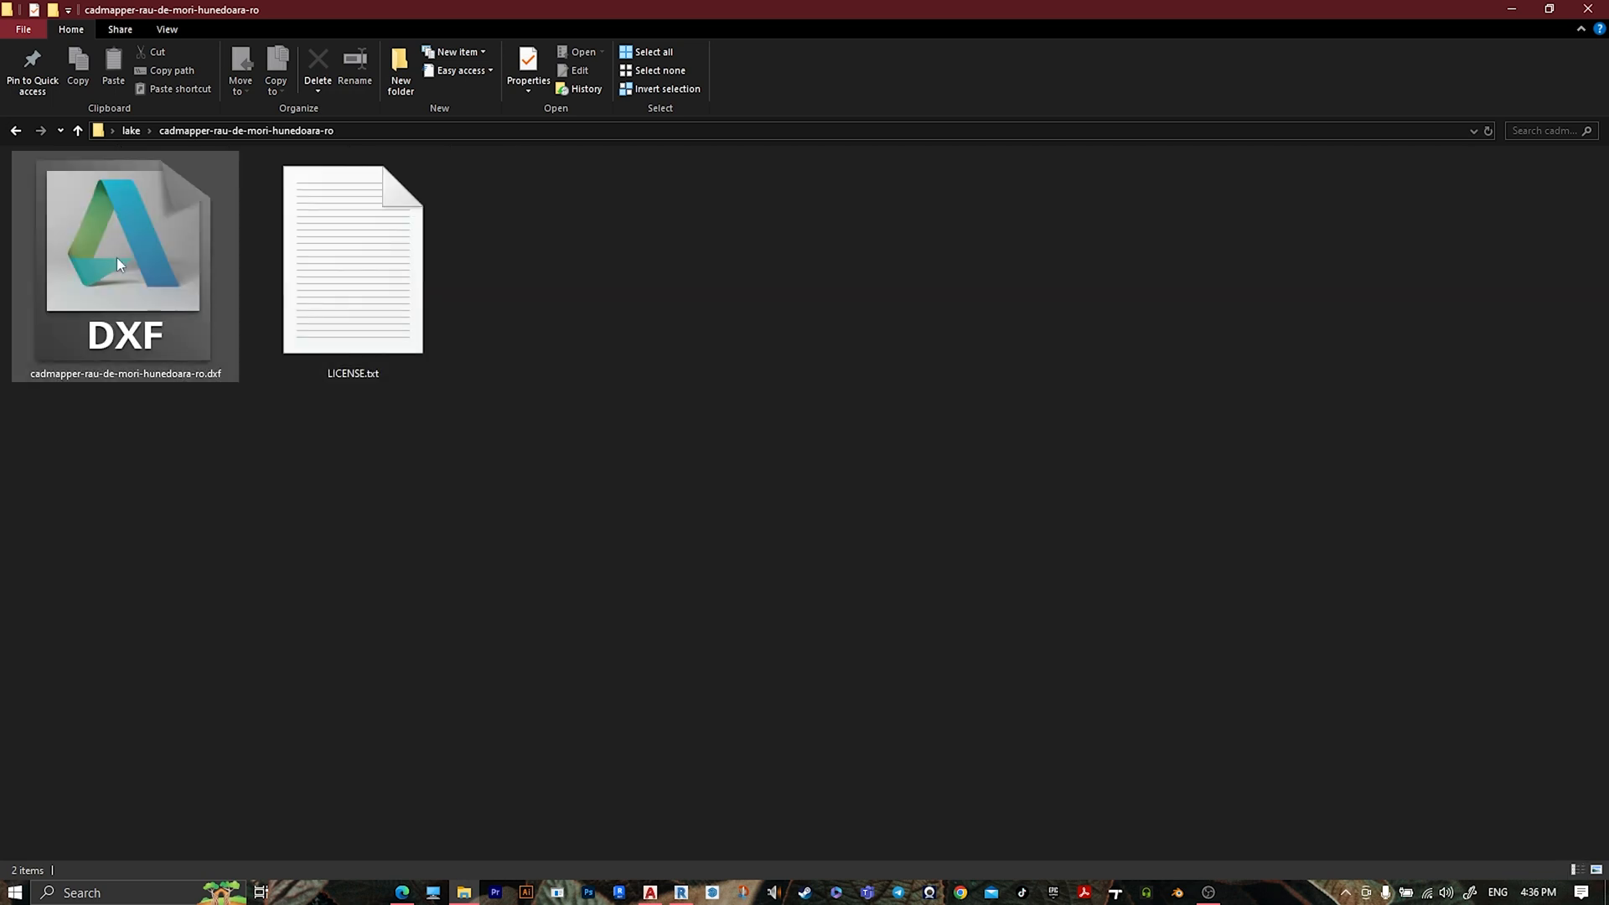
double_click(118, 264)
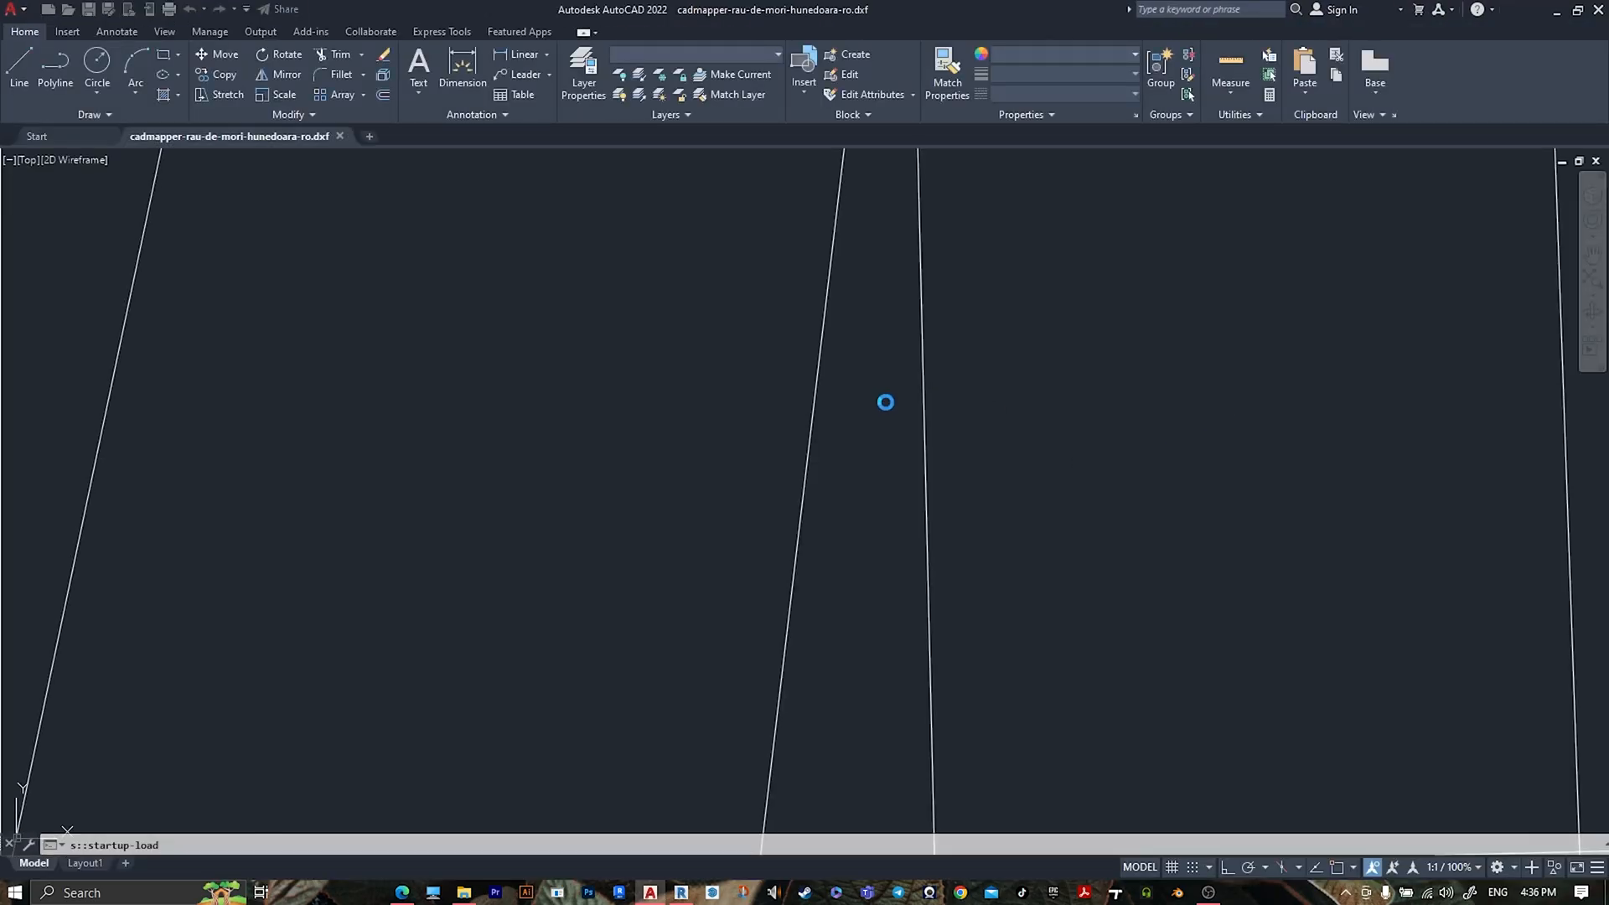
scroll(870, 486, "down", 6)
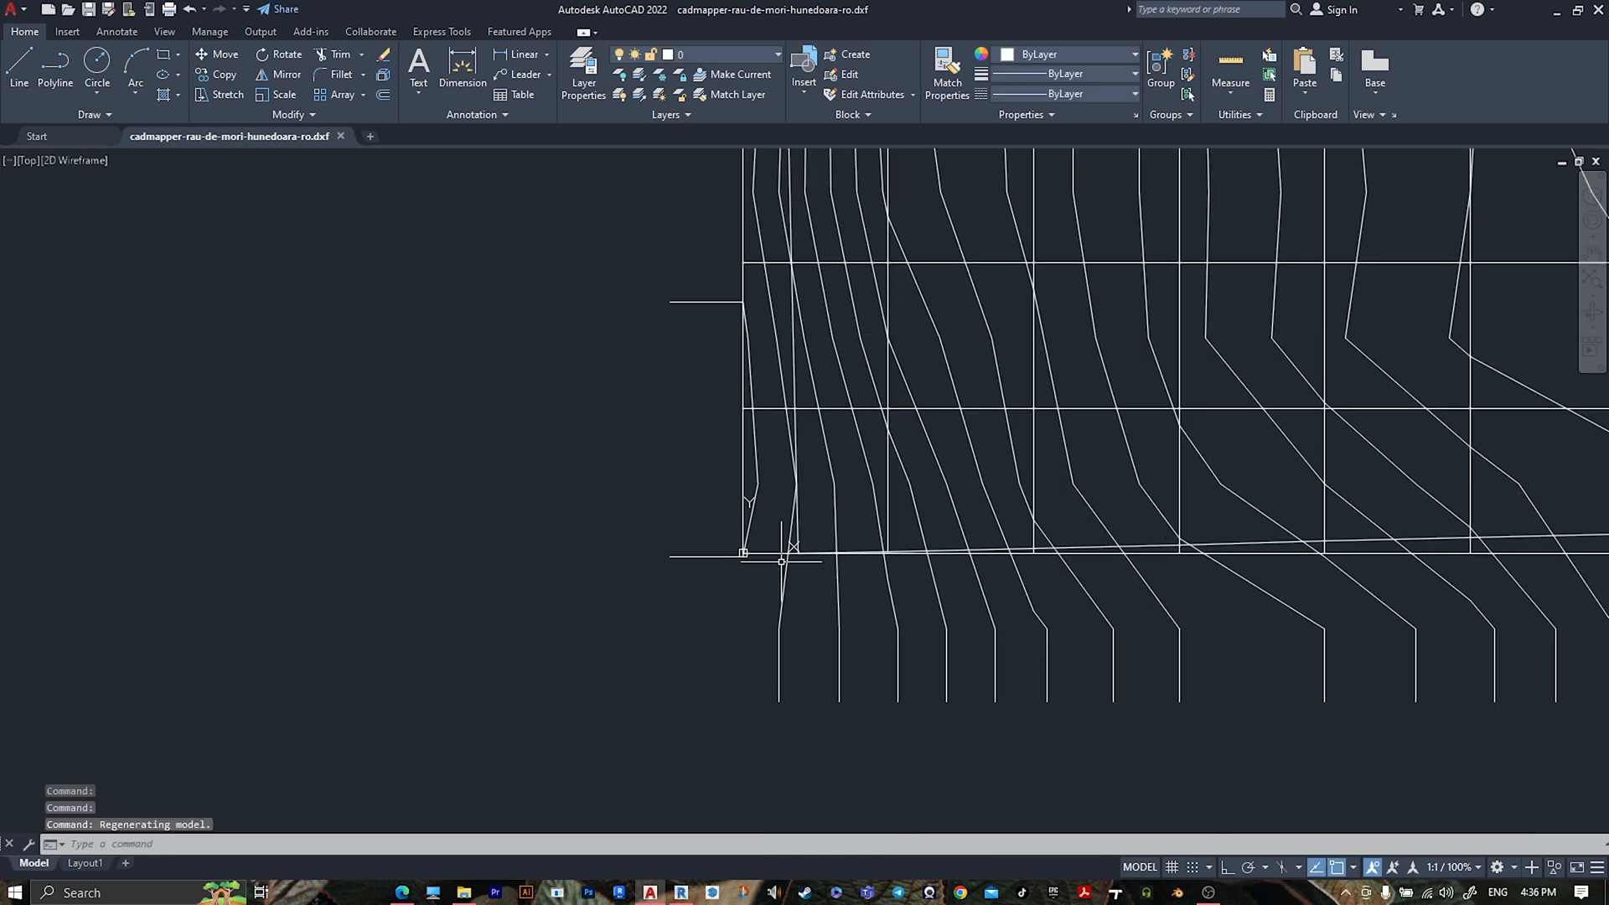
scroll(820, 582, "down", 1)
scroll(1249, 459, "down", 8)
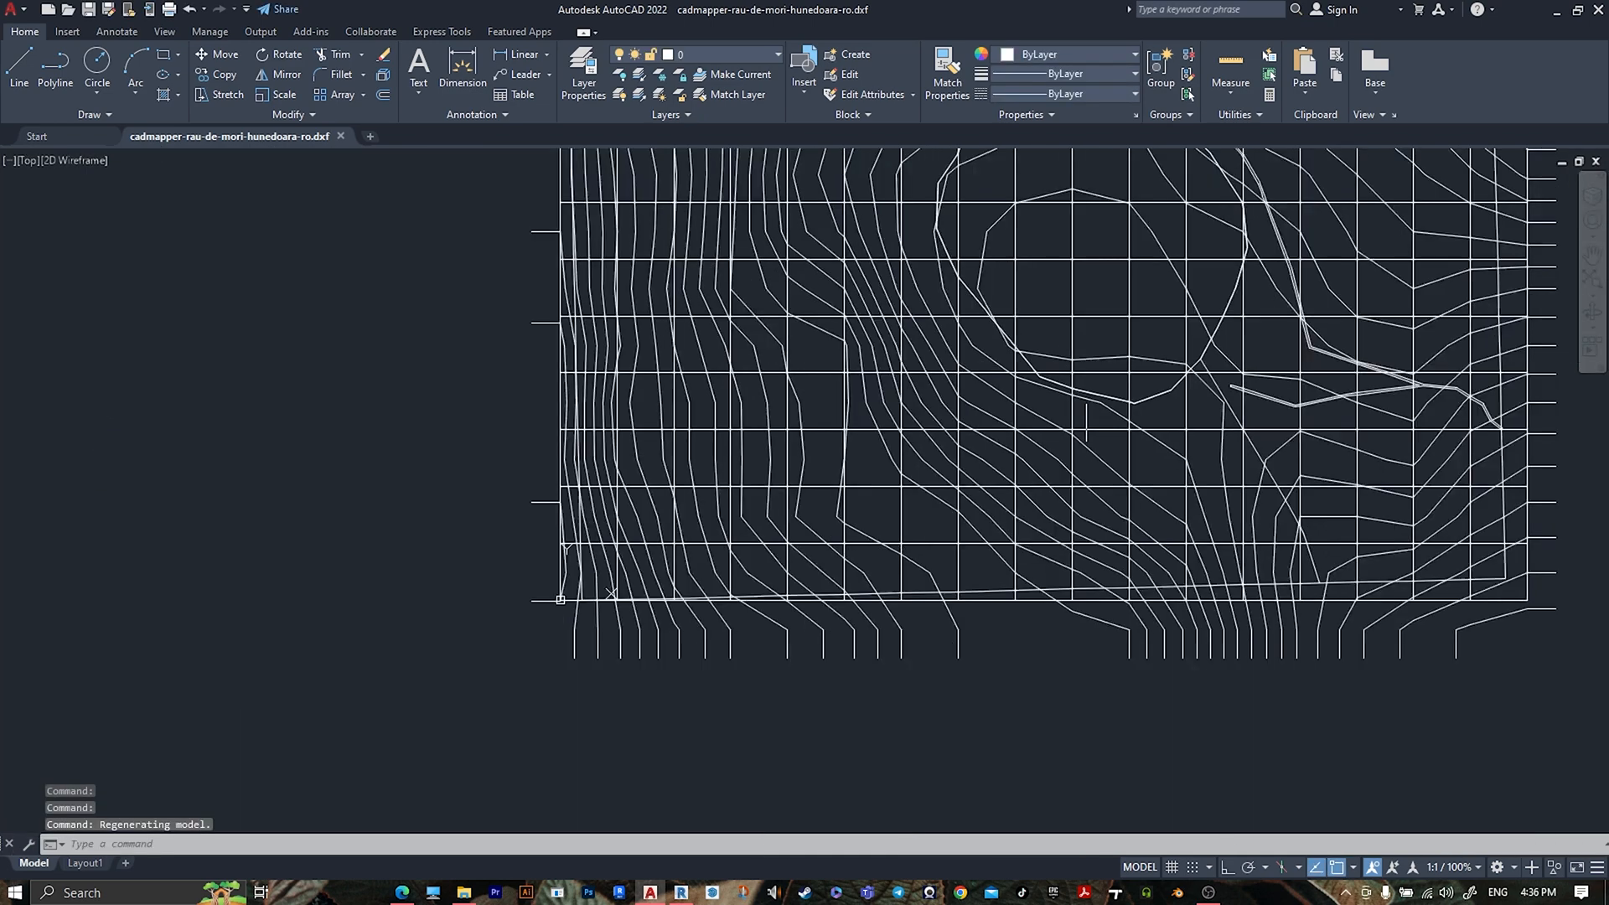
scroll(878, 502, "up", 5)
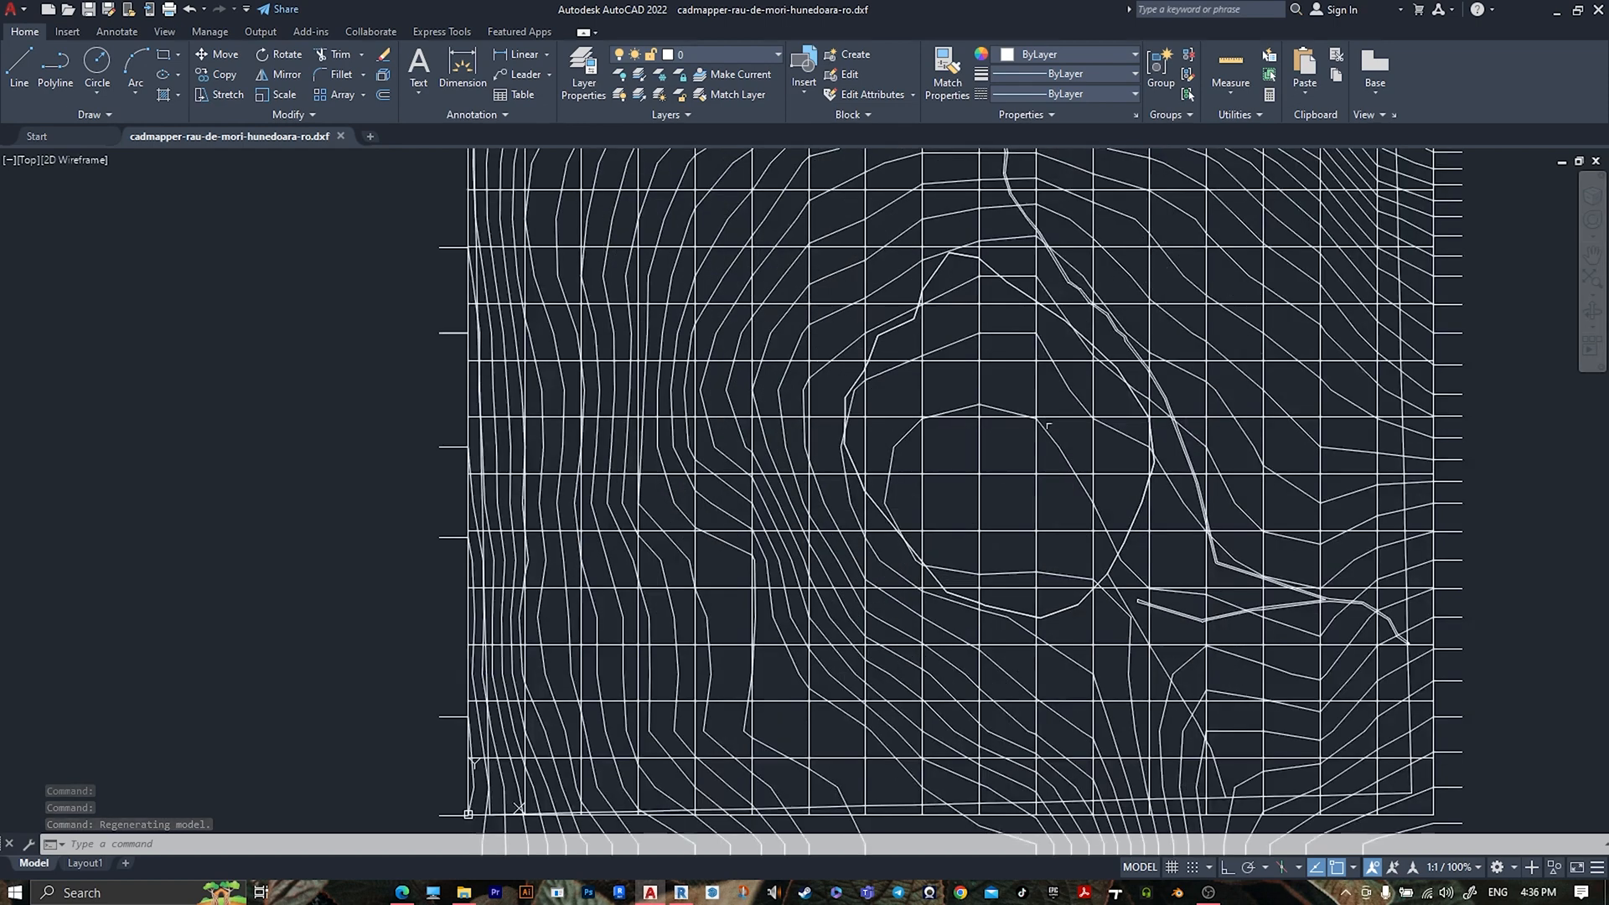
scroll(1141, 369, "down", 5)
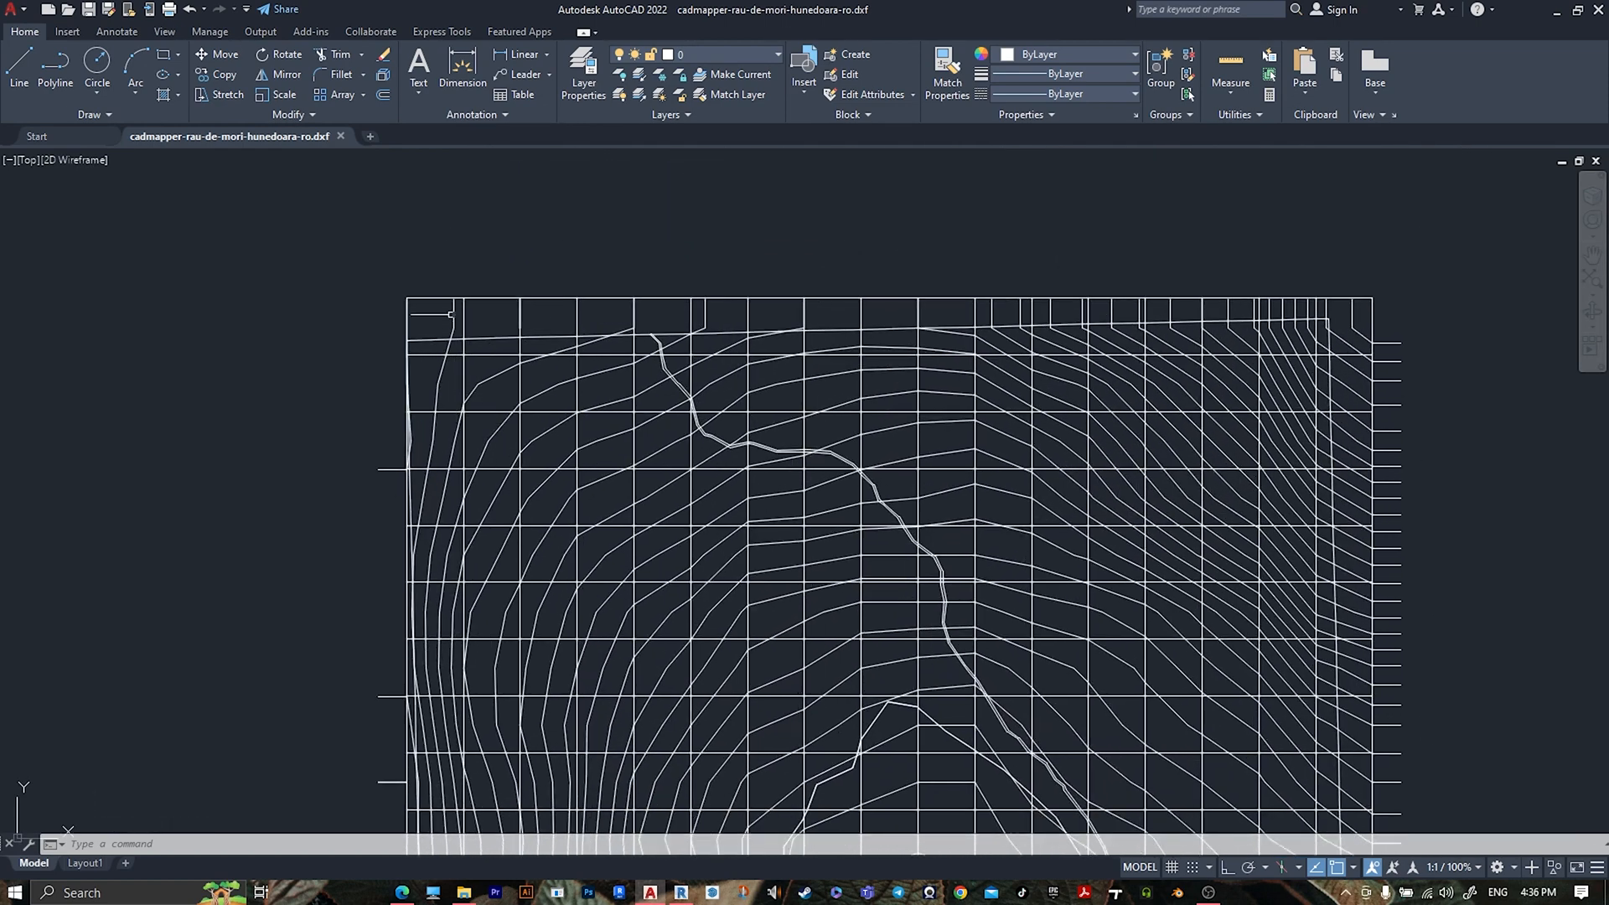
- Examine the topography mesh, contour lines and lake outline across the drawing, and clear the selection
scroll(592, 250, "up", 3)
scroll(592, 249, "up", 2)
left_click(600, 246)
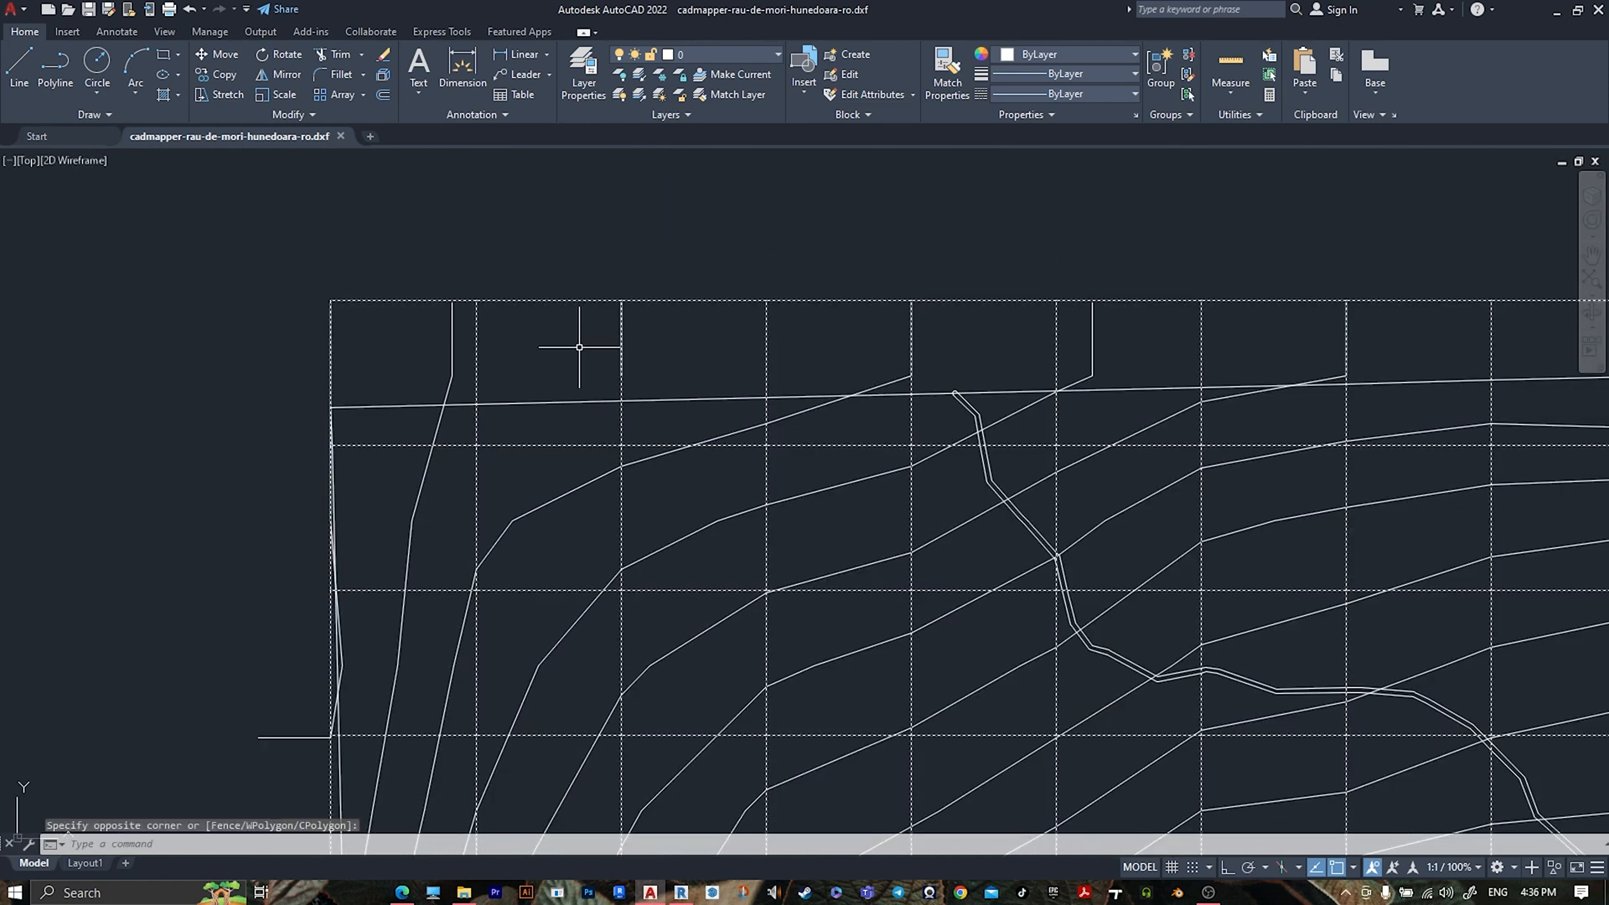
scroll(904, 348, "down", 6)
mouse_move(1074, 436)
middle_mouse_down()
mouse_move(744, 372)
mouse_move(673, 321)
middle_mouse_up()
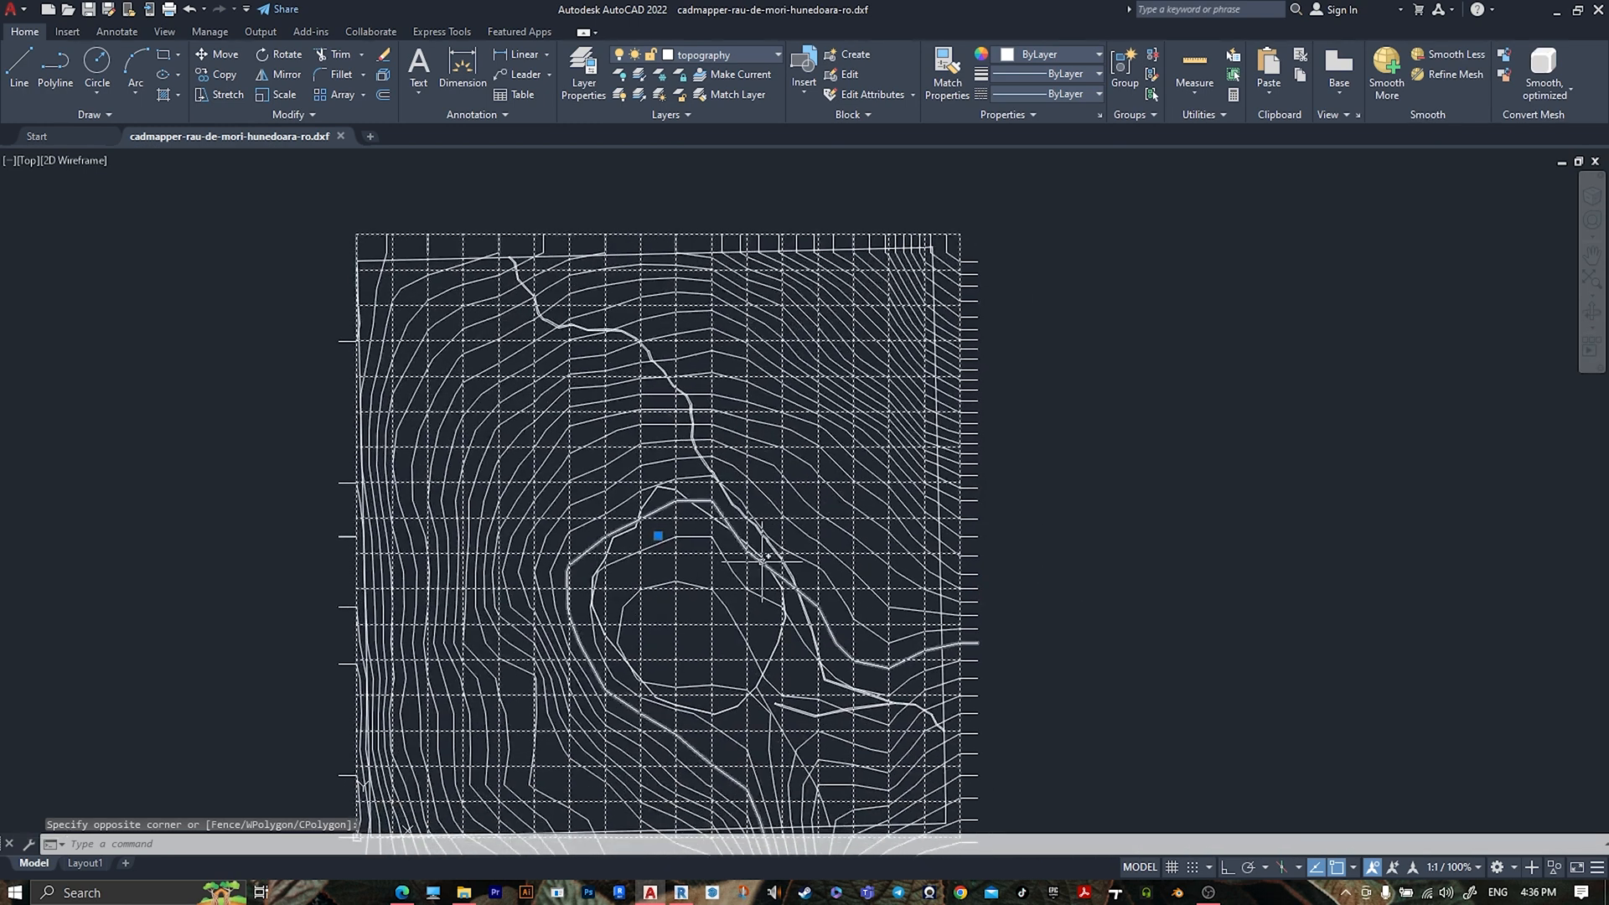
scroll(762, 557, "up", 2)
key("Escape")
key("Escape")
key("Escape")
middle_click_drag(650, 396, 671, 521)
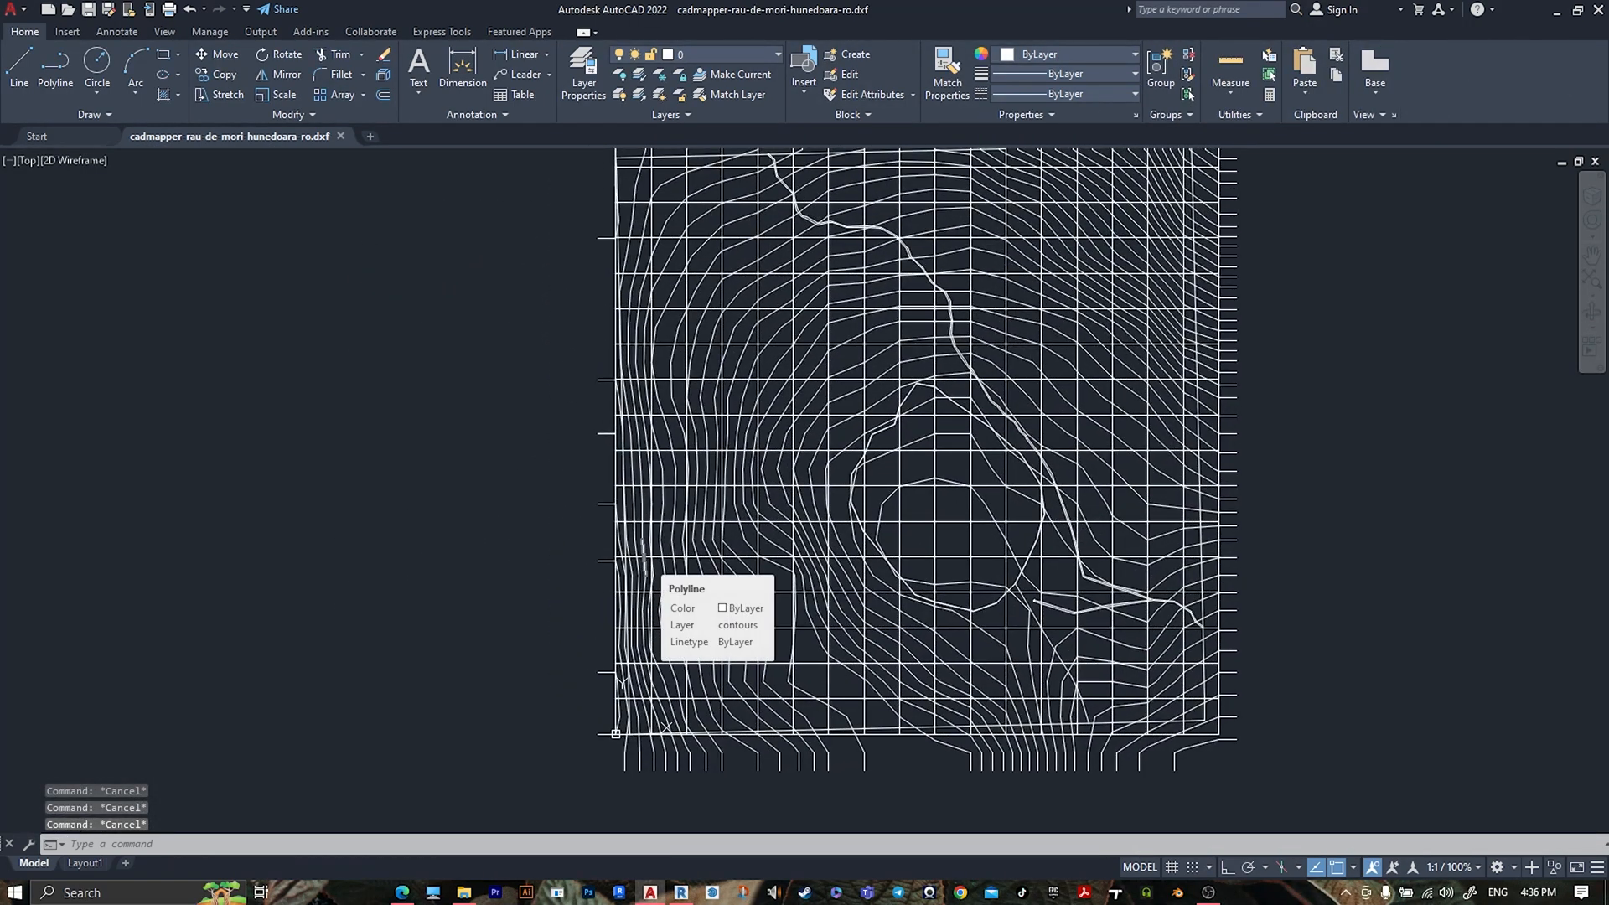
- Save the drawing as lake.dwg in the Desktop folder "lake", in AutoCAD 2018 Drawing format
key("ctrl+s")
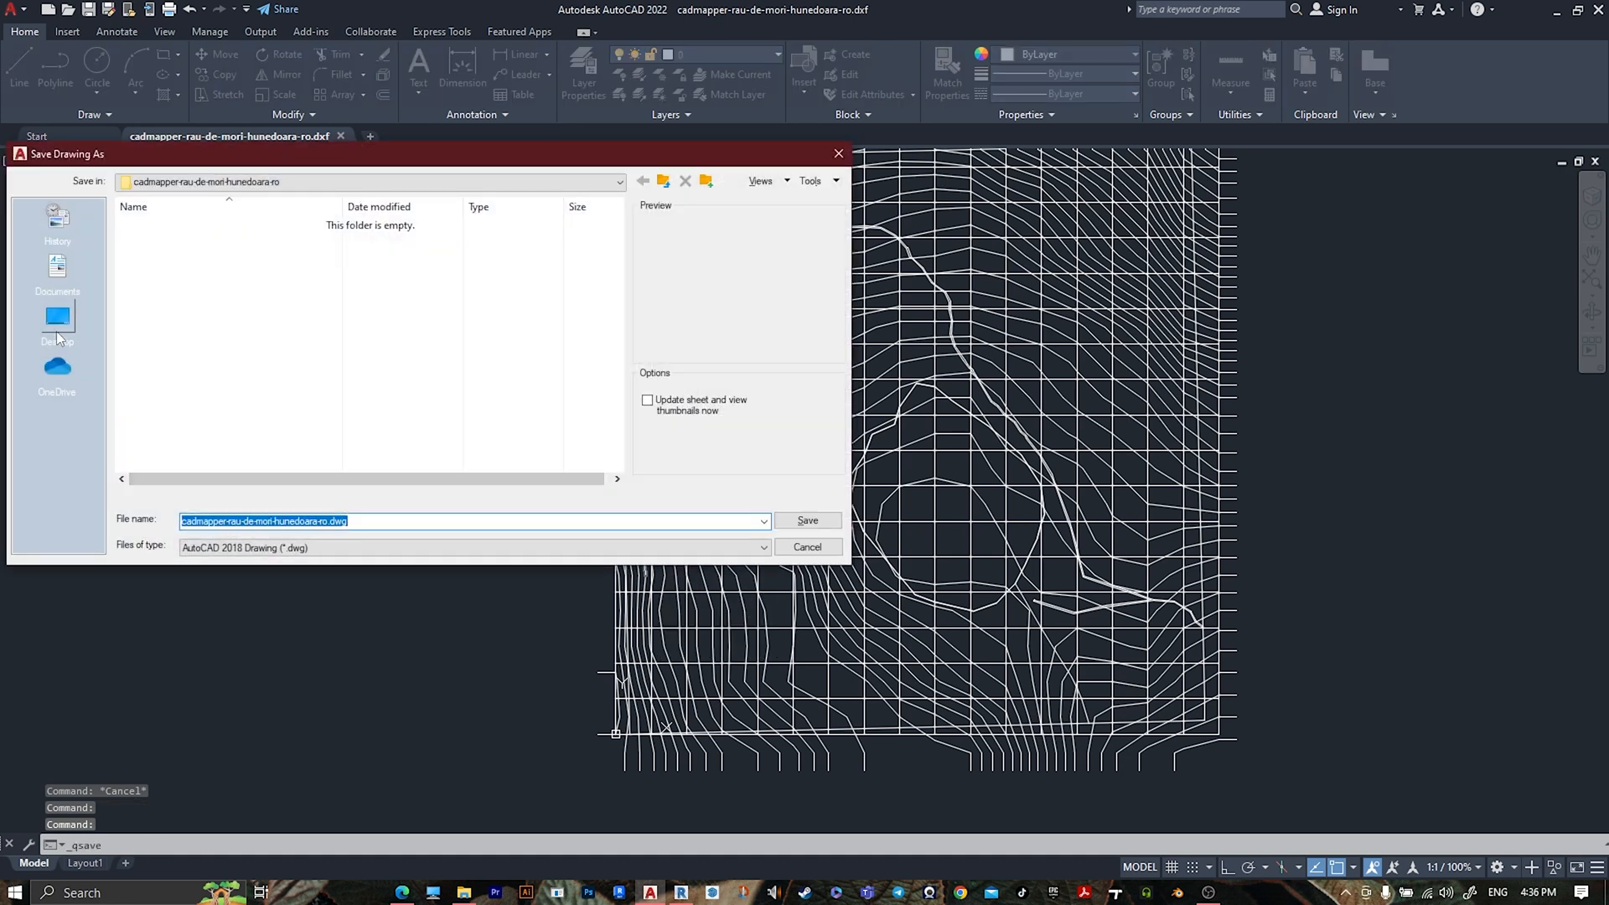
left_click(59, 336)
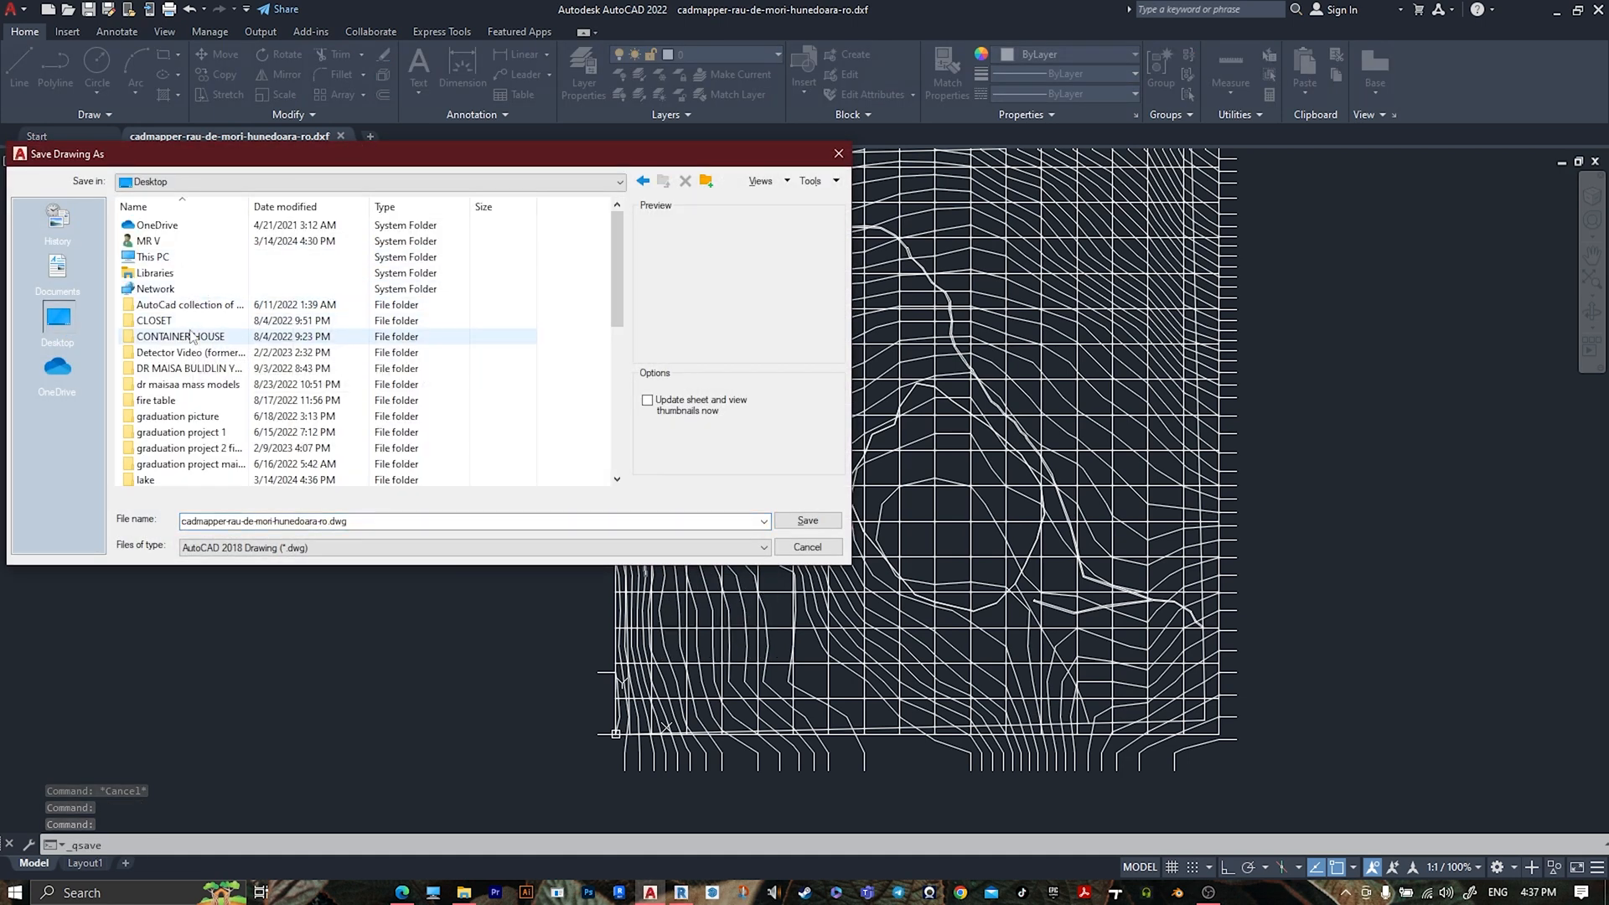
left_click(308, 369)
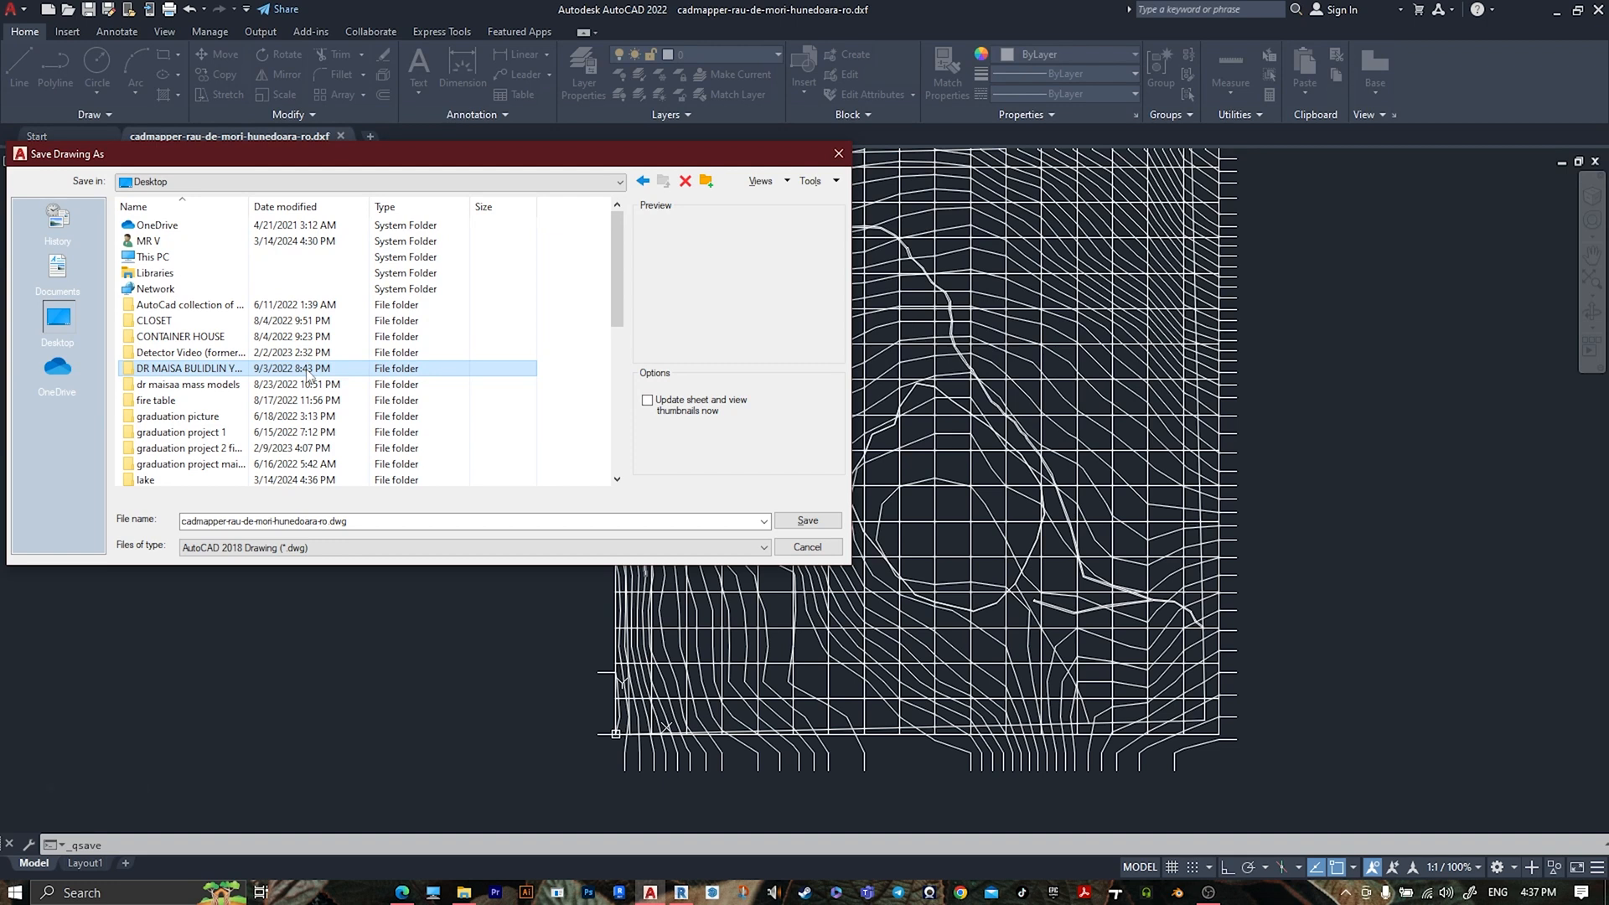
double_click(149, 480)
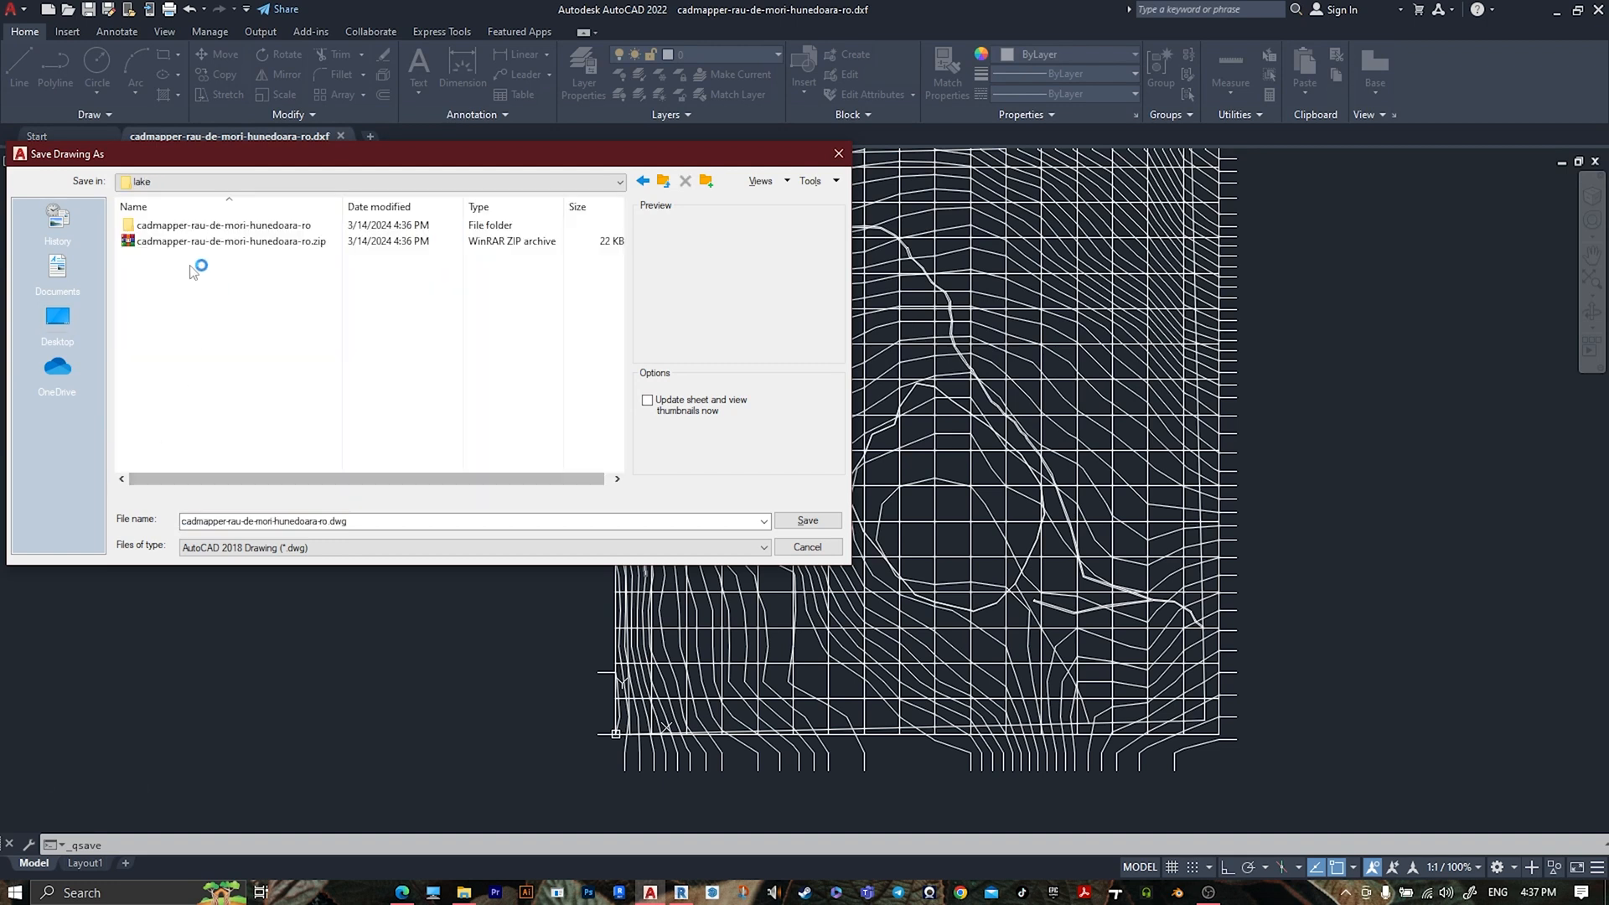
left_click(476, 522)
key("BackSpace")
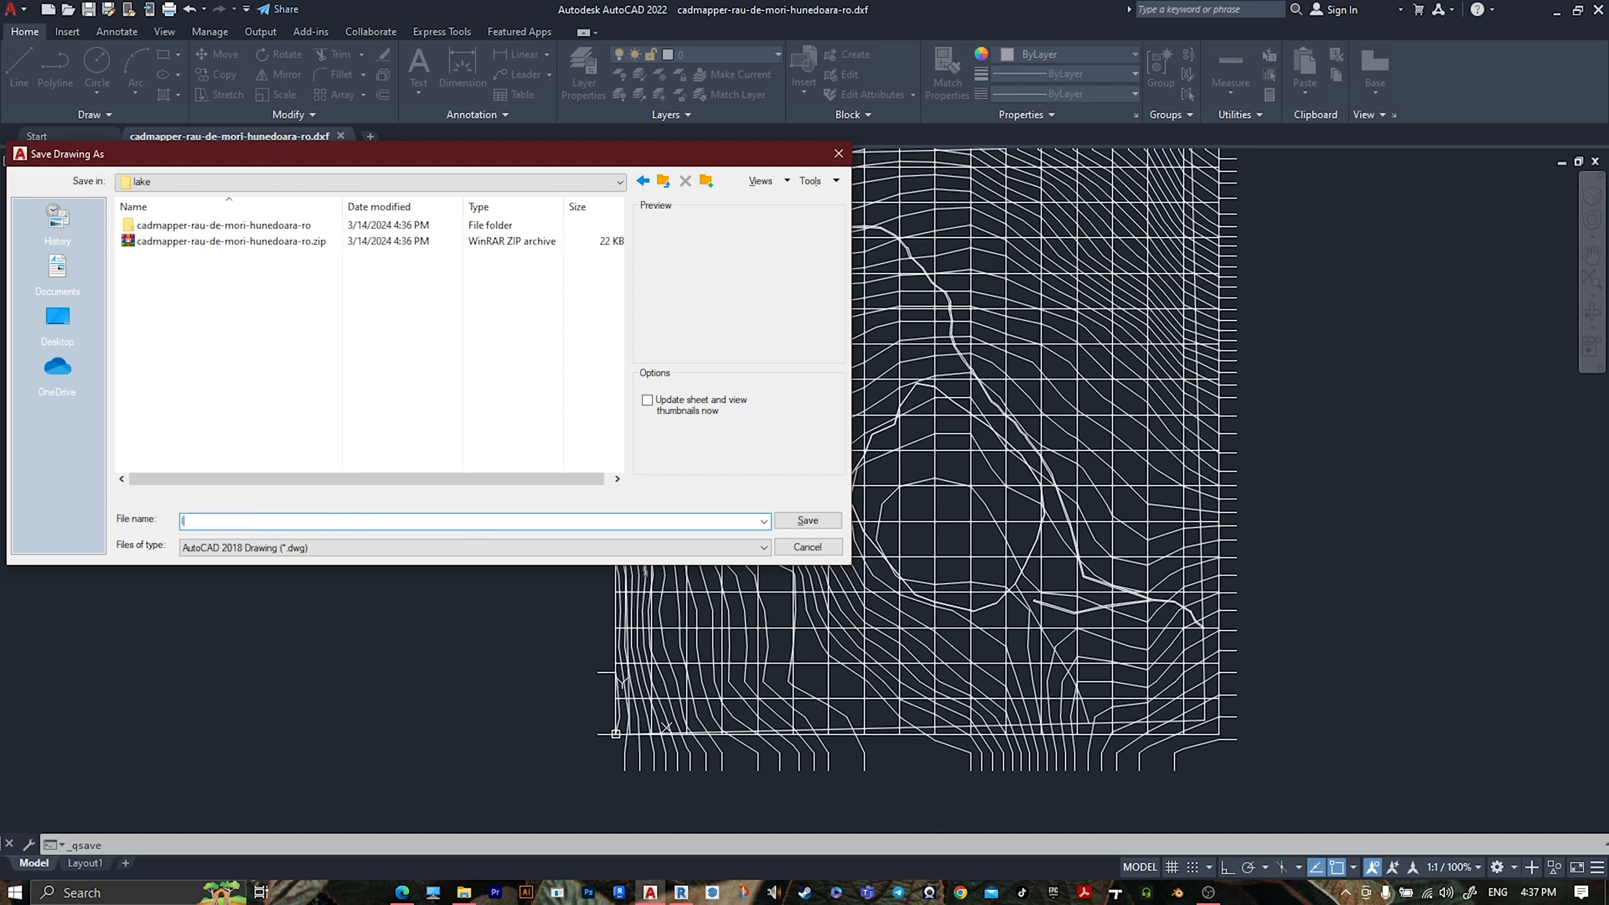
key("Return")
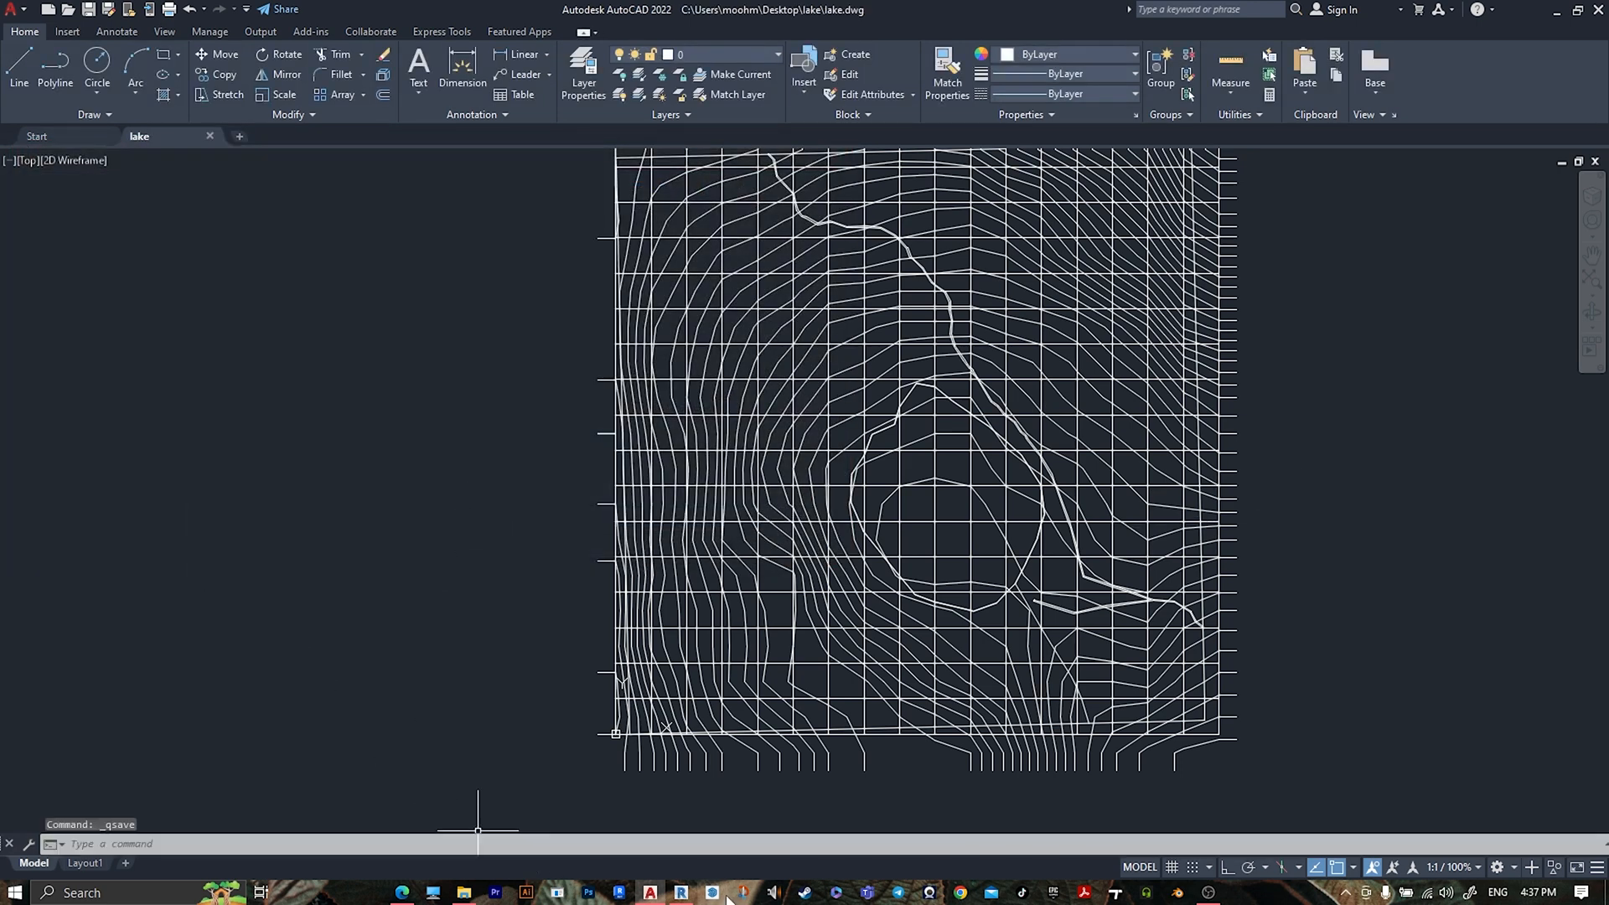
- Switch to Revit and create a new project from the Metric-Architectural Template
left_click(680, 894)
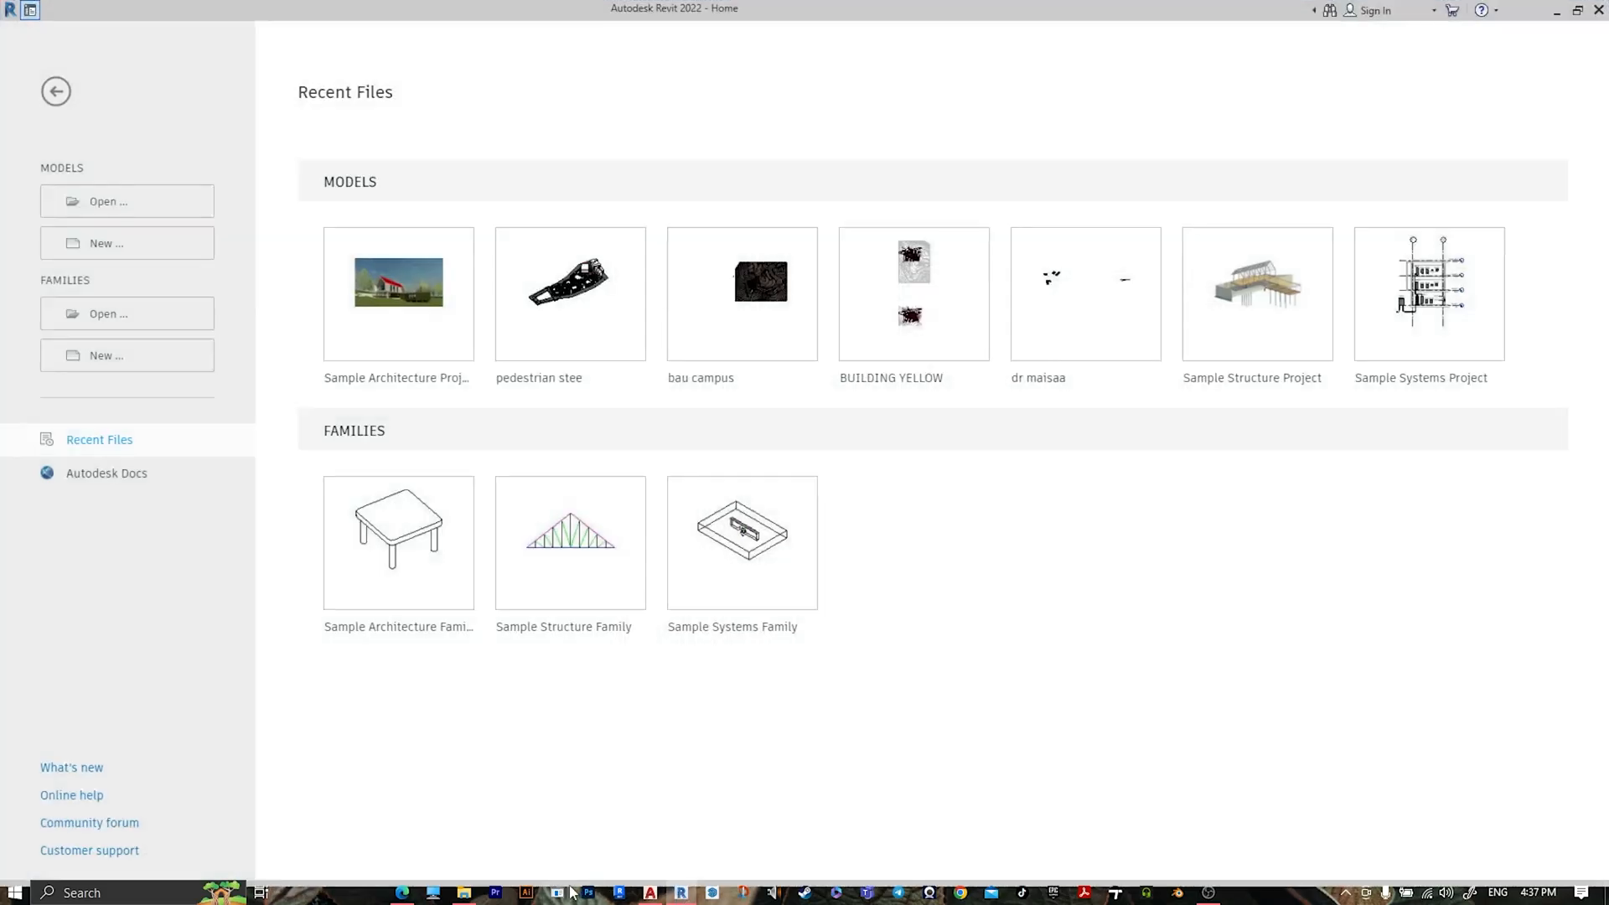
left_click(123, 254)
left_click(737, 413)
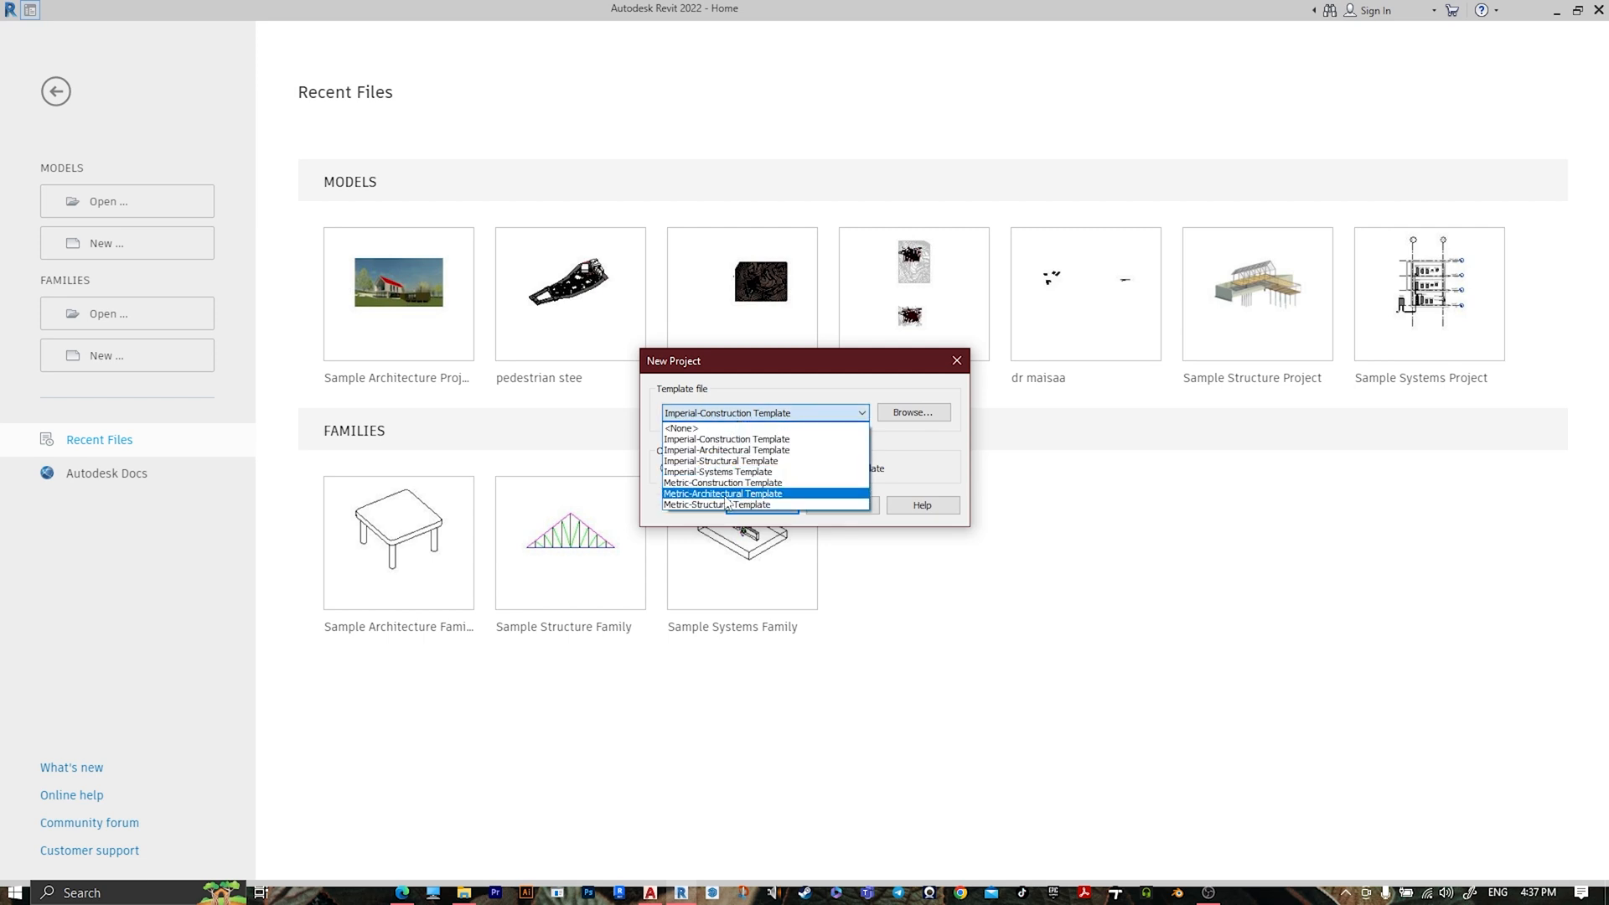
left_click(764, 493)
left_click(762, 504)
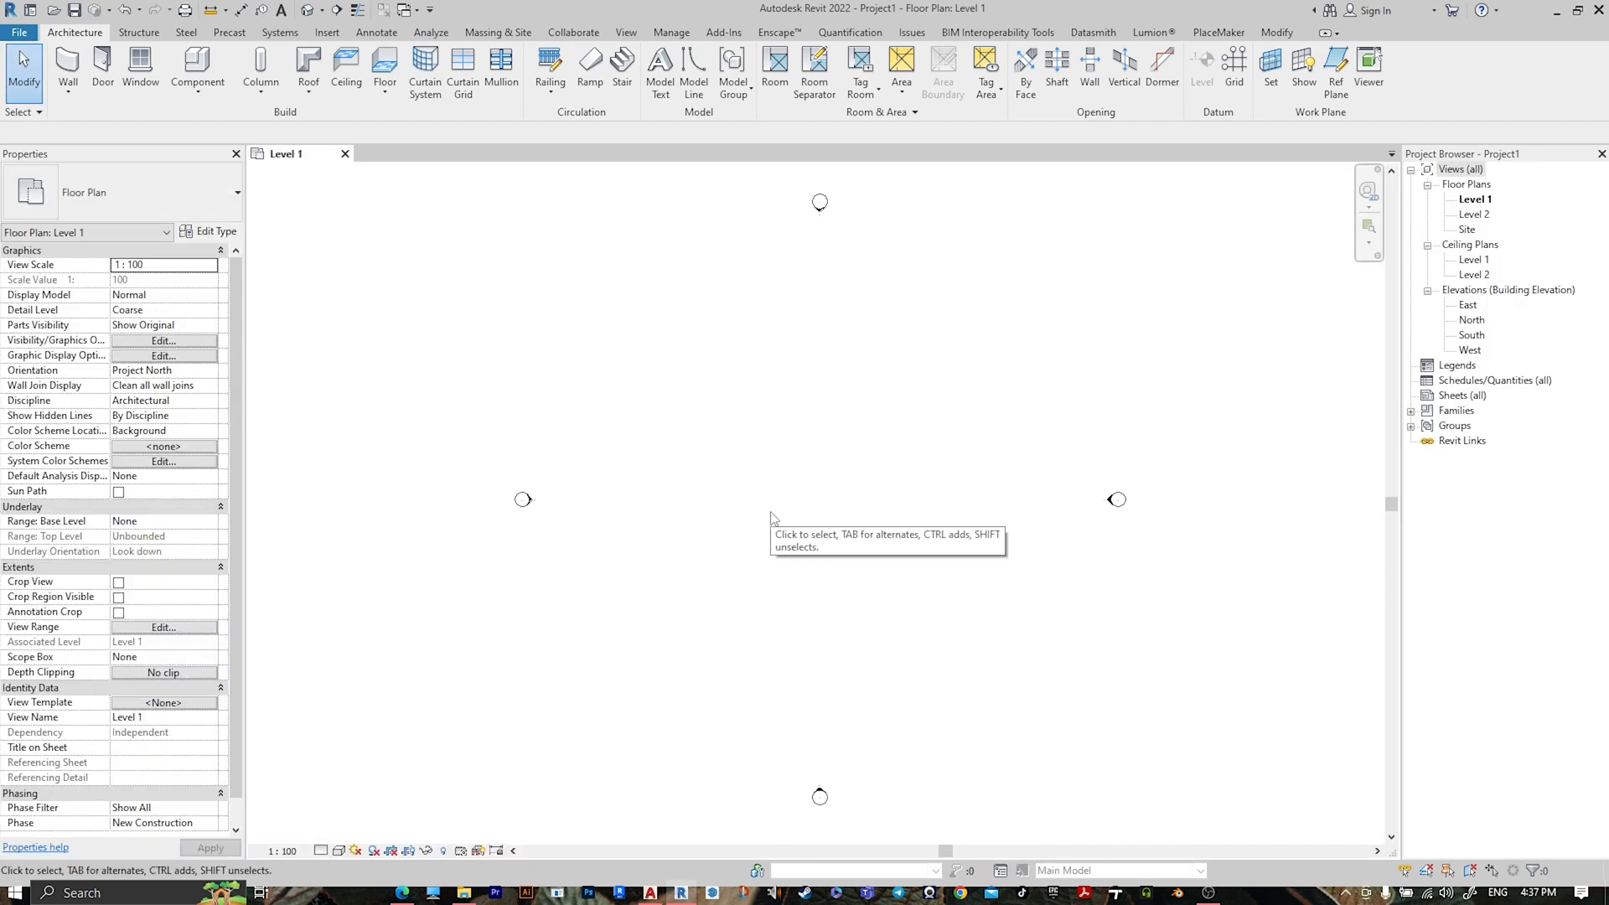
- Set the project's length units to meters, rounded to 2 decimal places
key("u")
key("n")
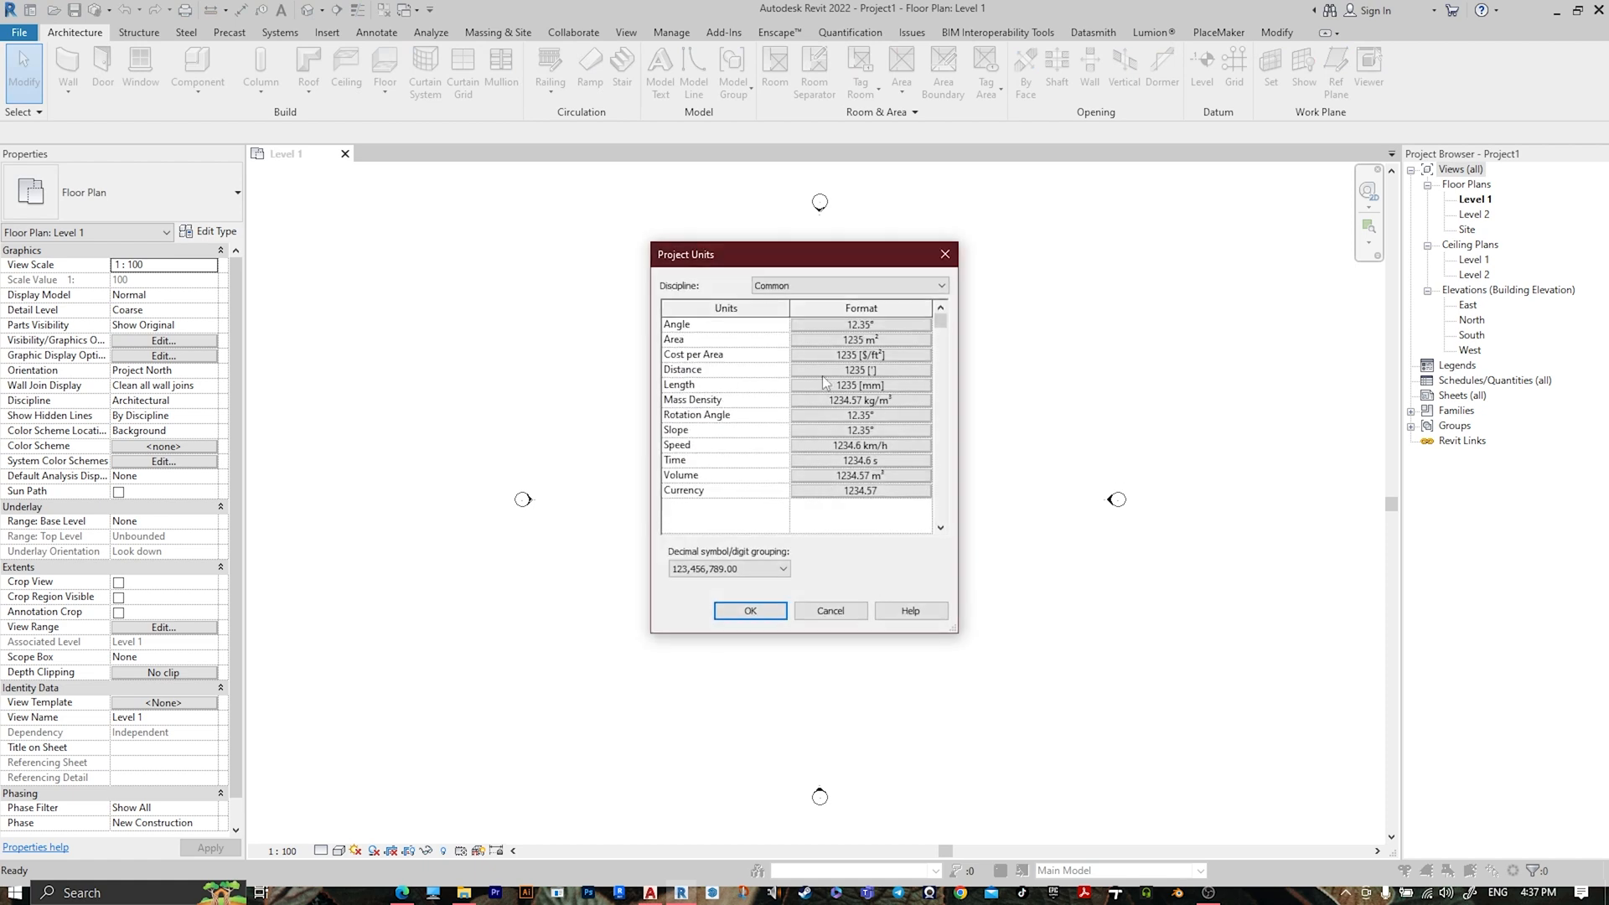
left_click(823, 383)
left_click(819, 355)
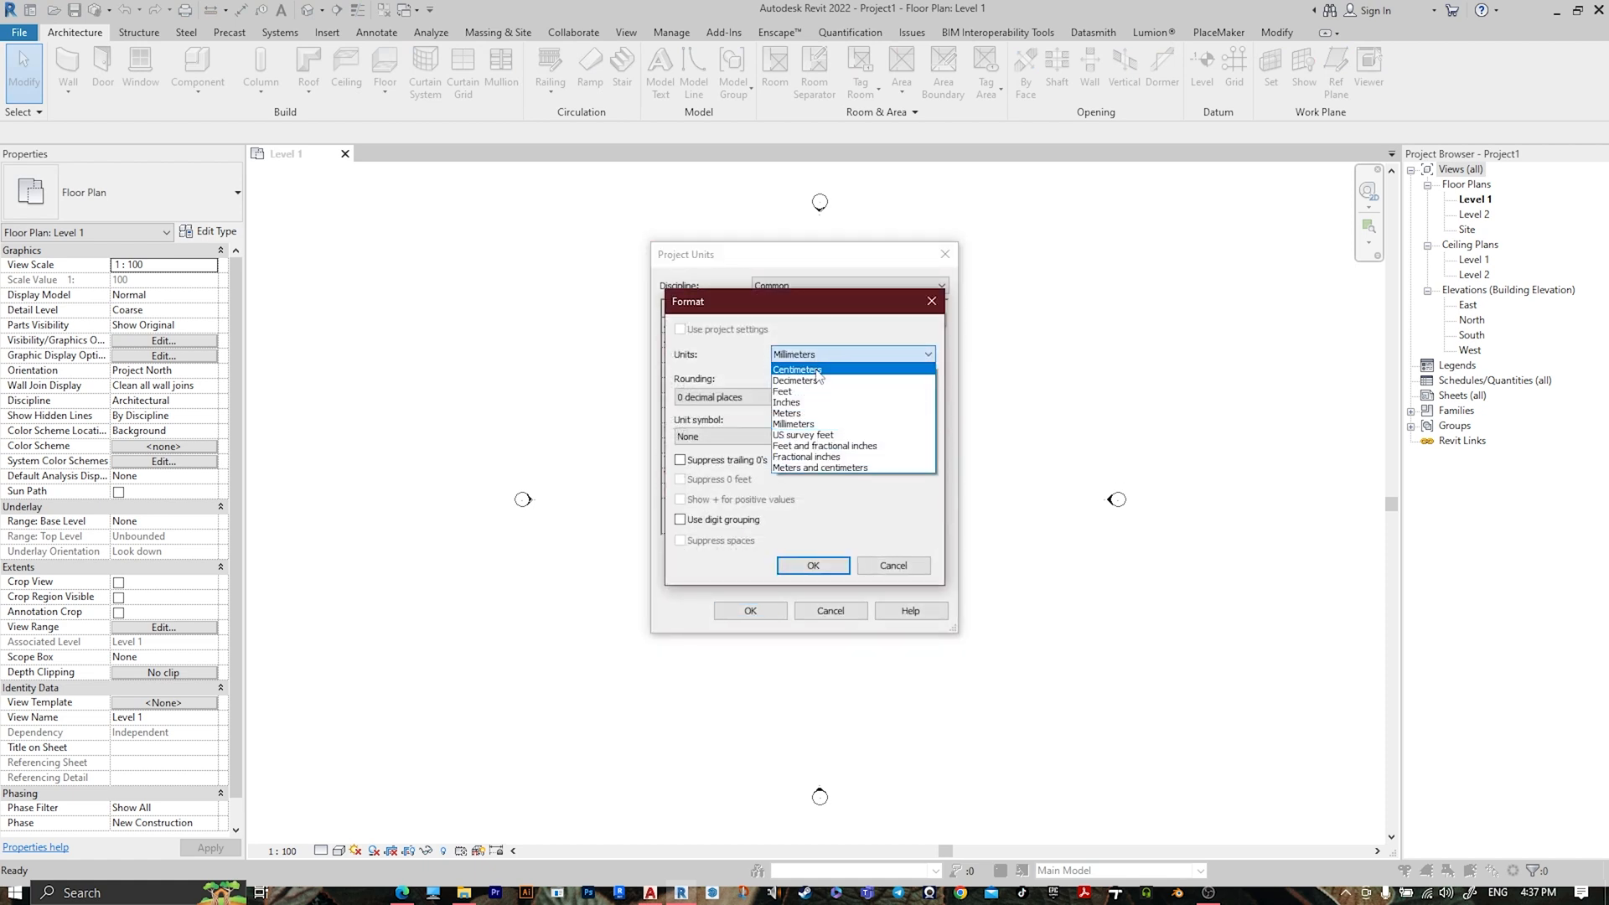
left_click(797, 413)
left_click(729, 397)
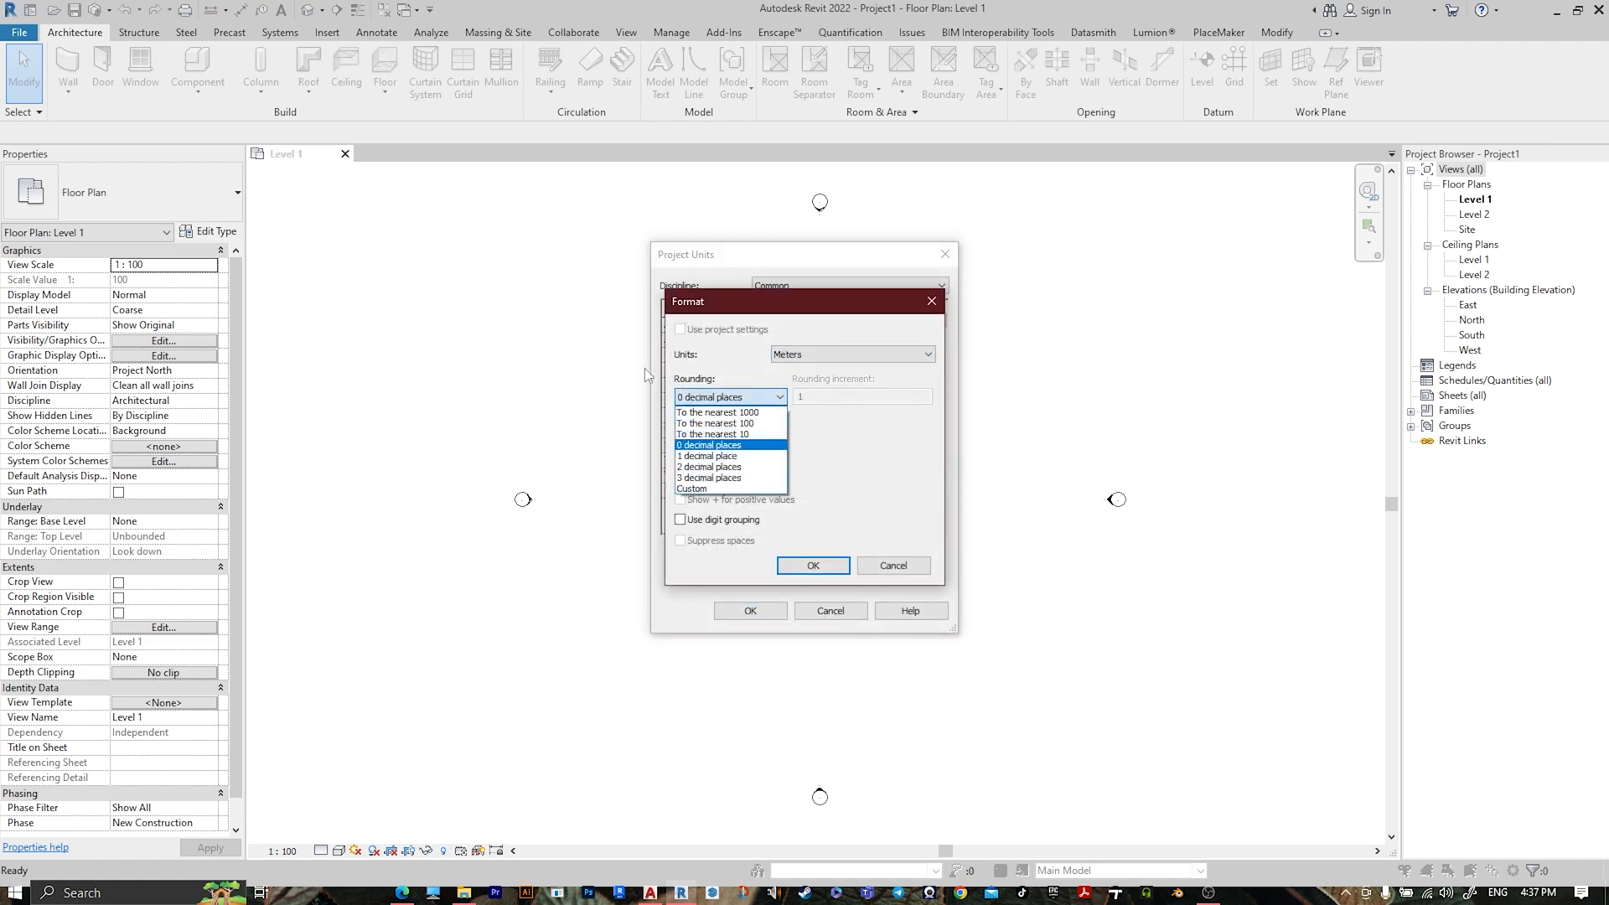
left_click(708, 467)
left_click(815, 566)
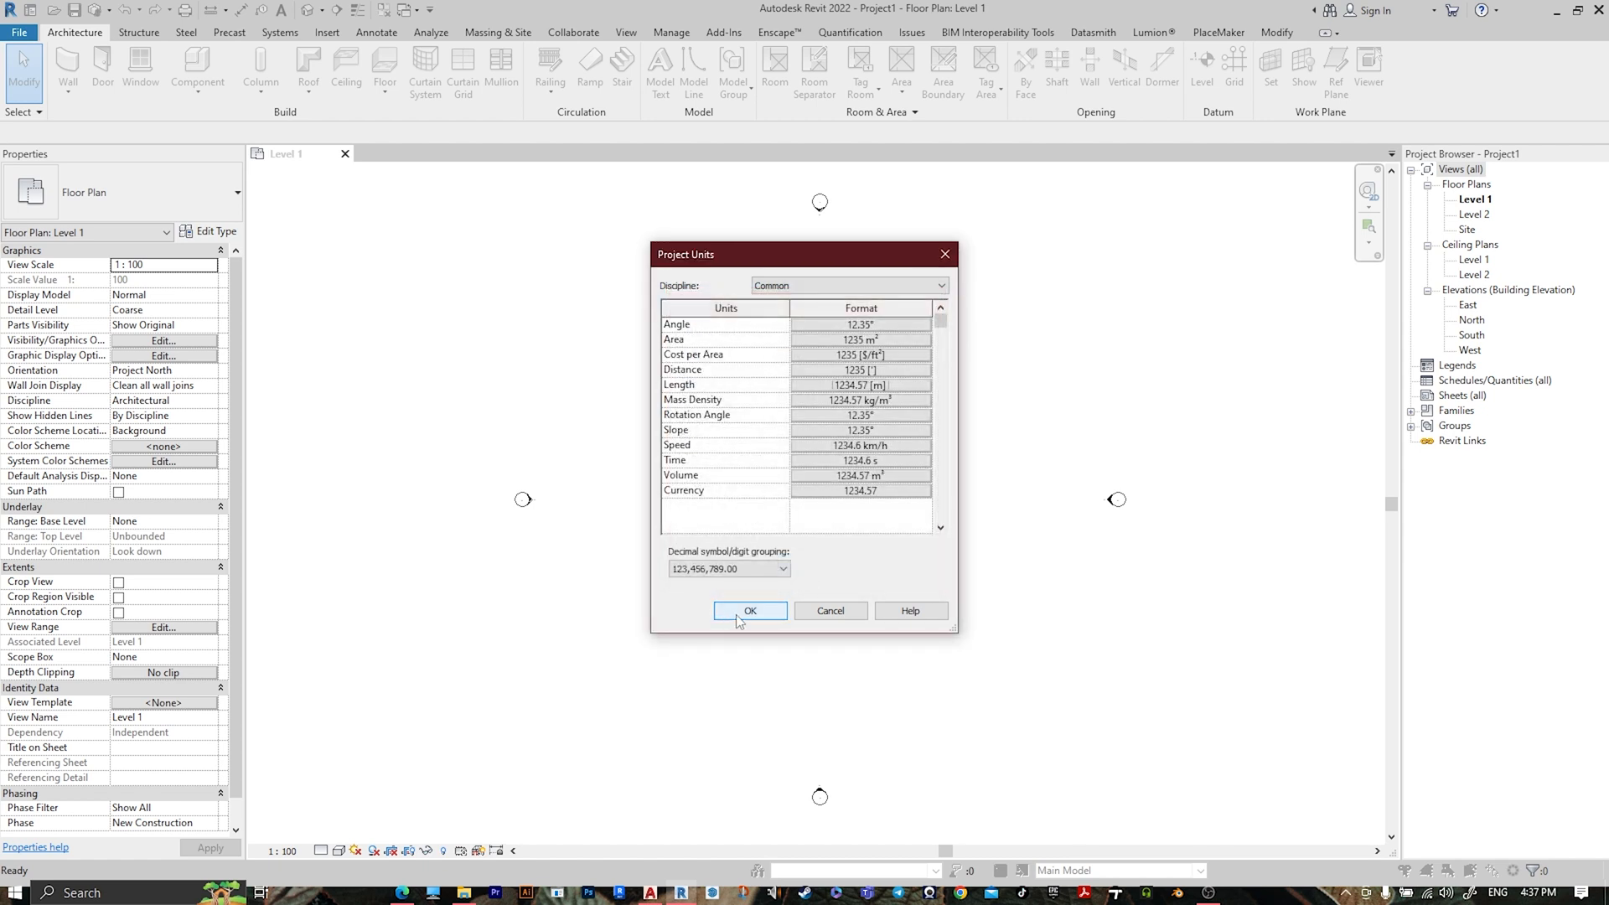
left_click(739, 619)
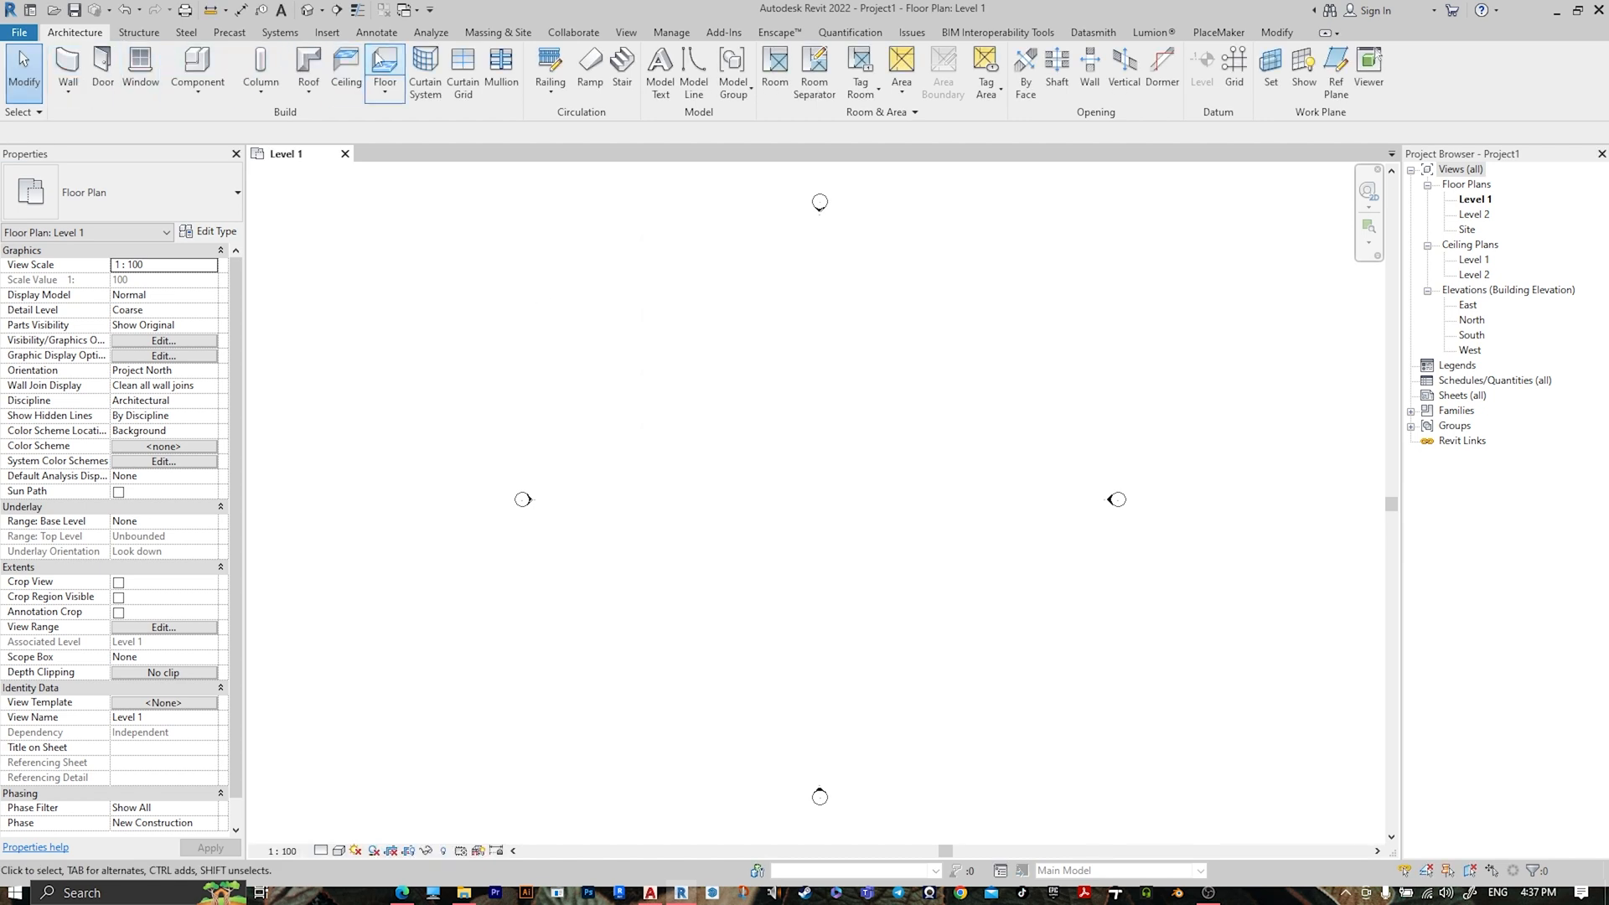
- Start a CAD import and browse to the Desktop folder "lake"
left_click(327, 31)
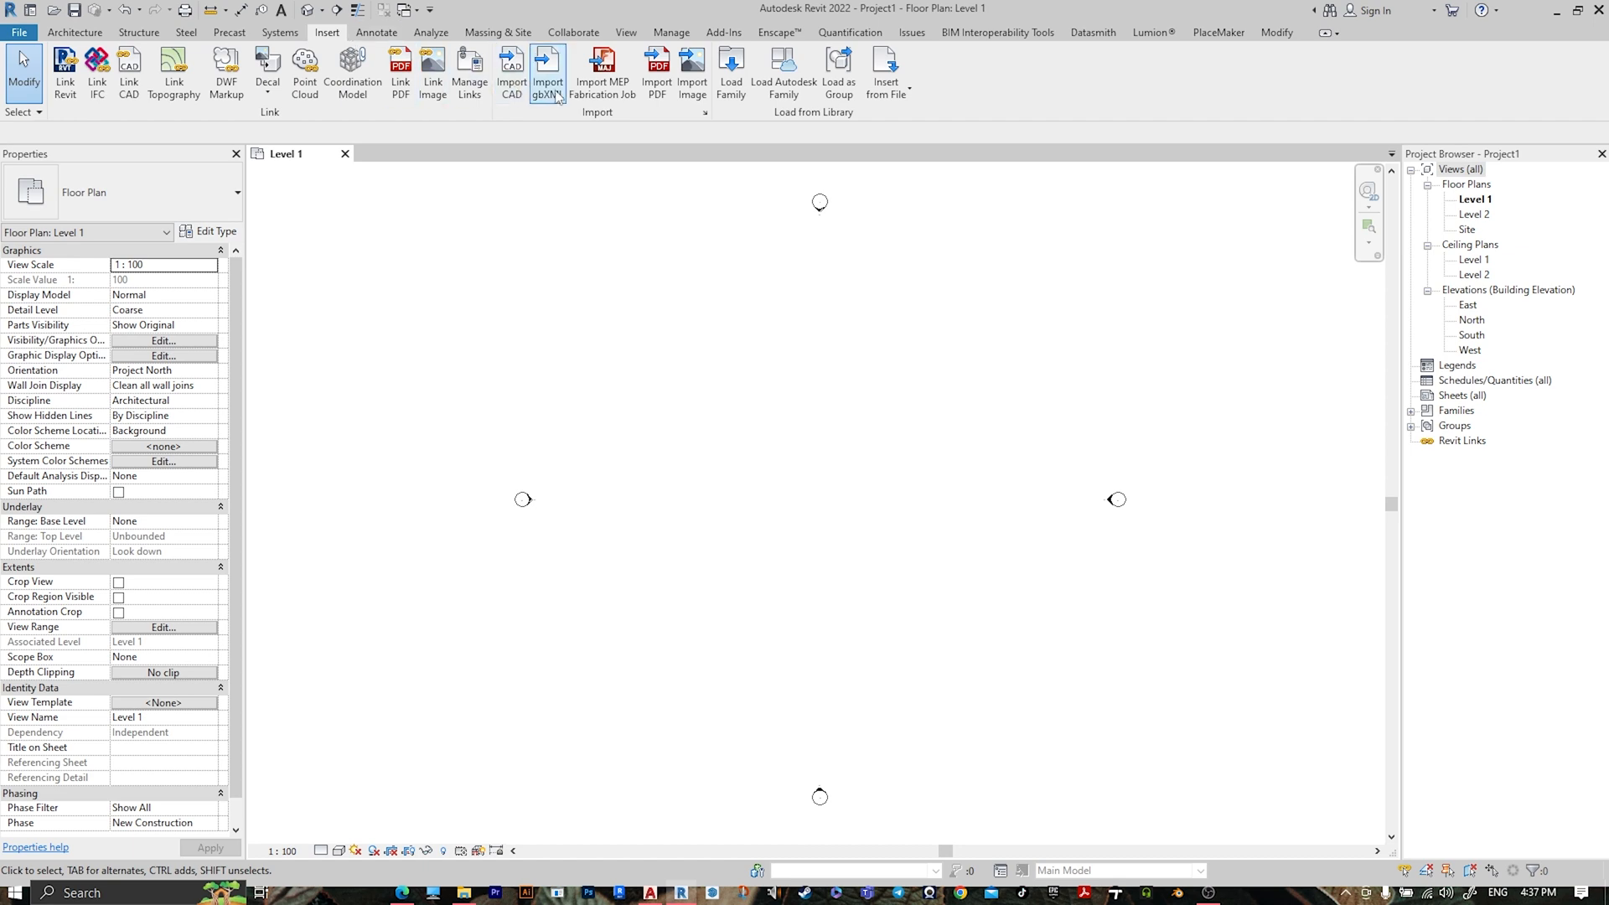
left_click(512, 79)
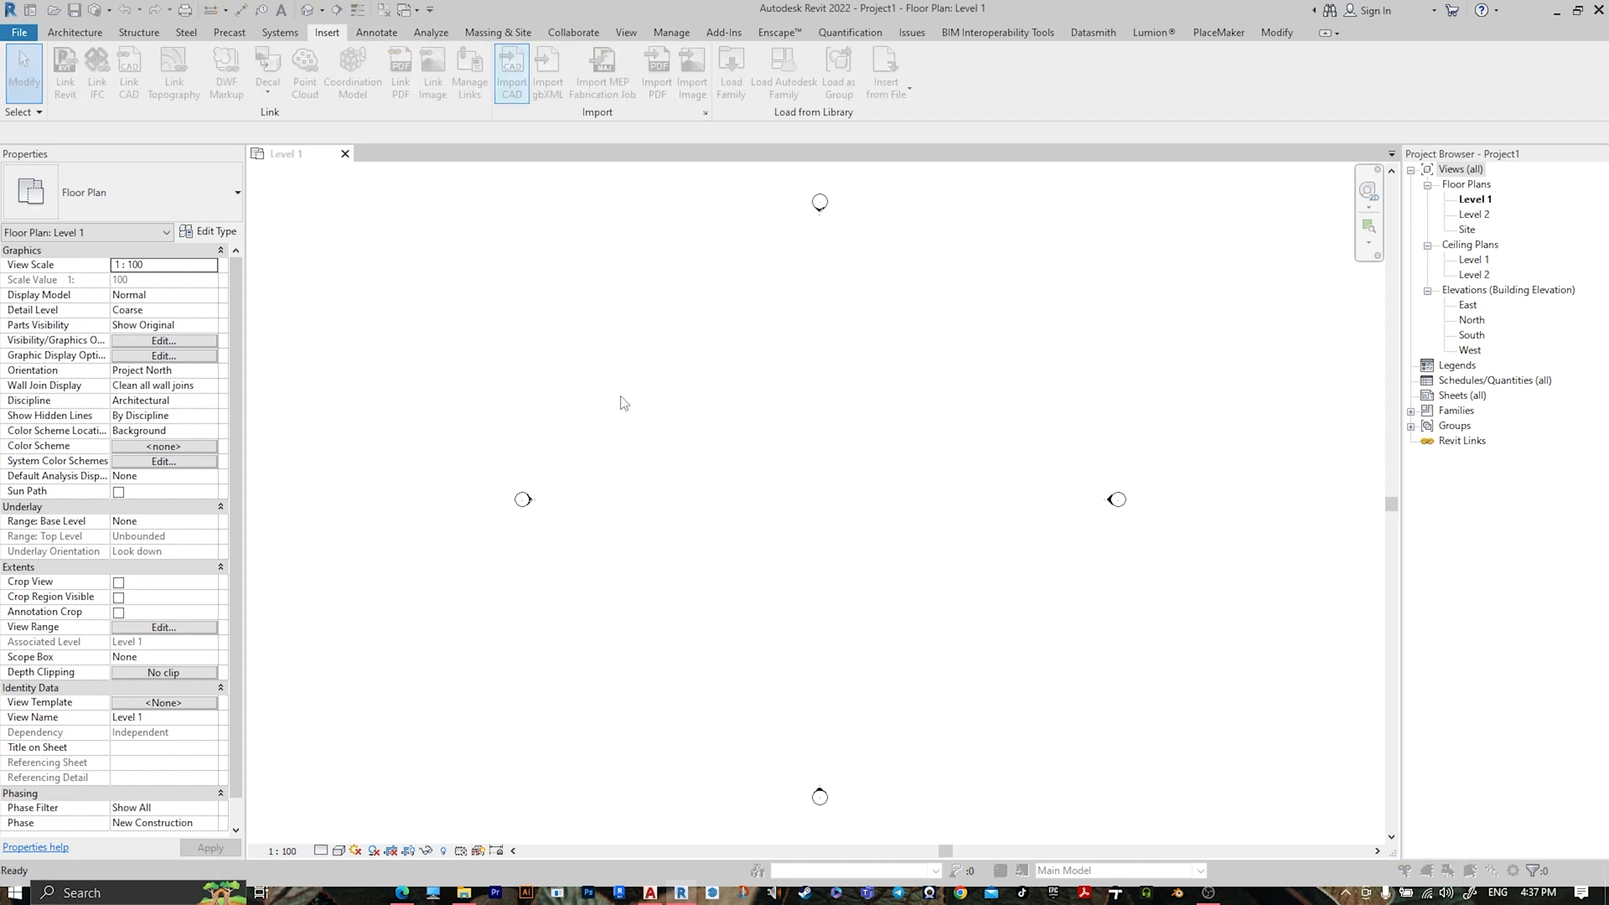
left_click(54, 523)
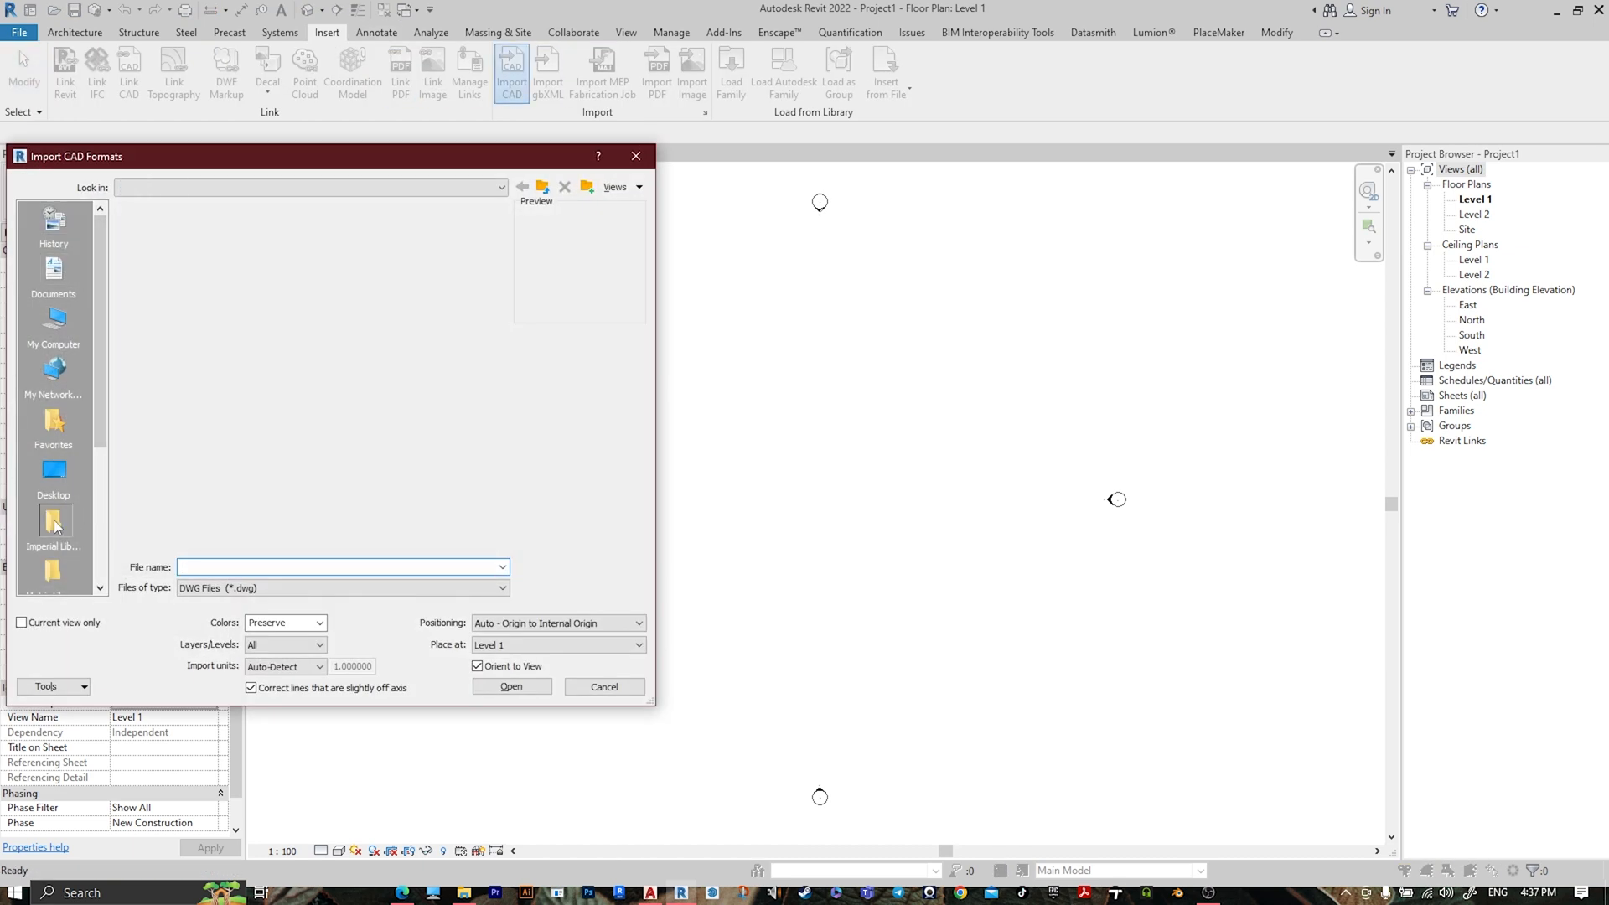
left_click(53, 471)
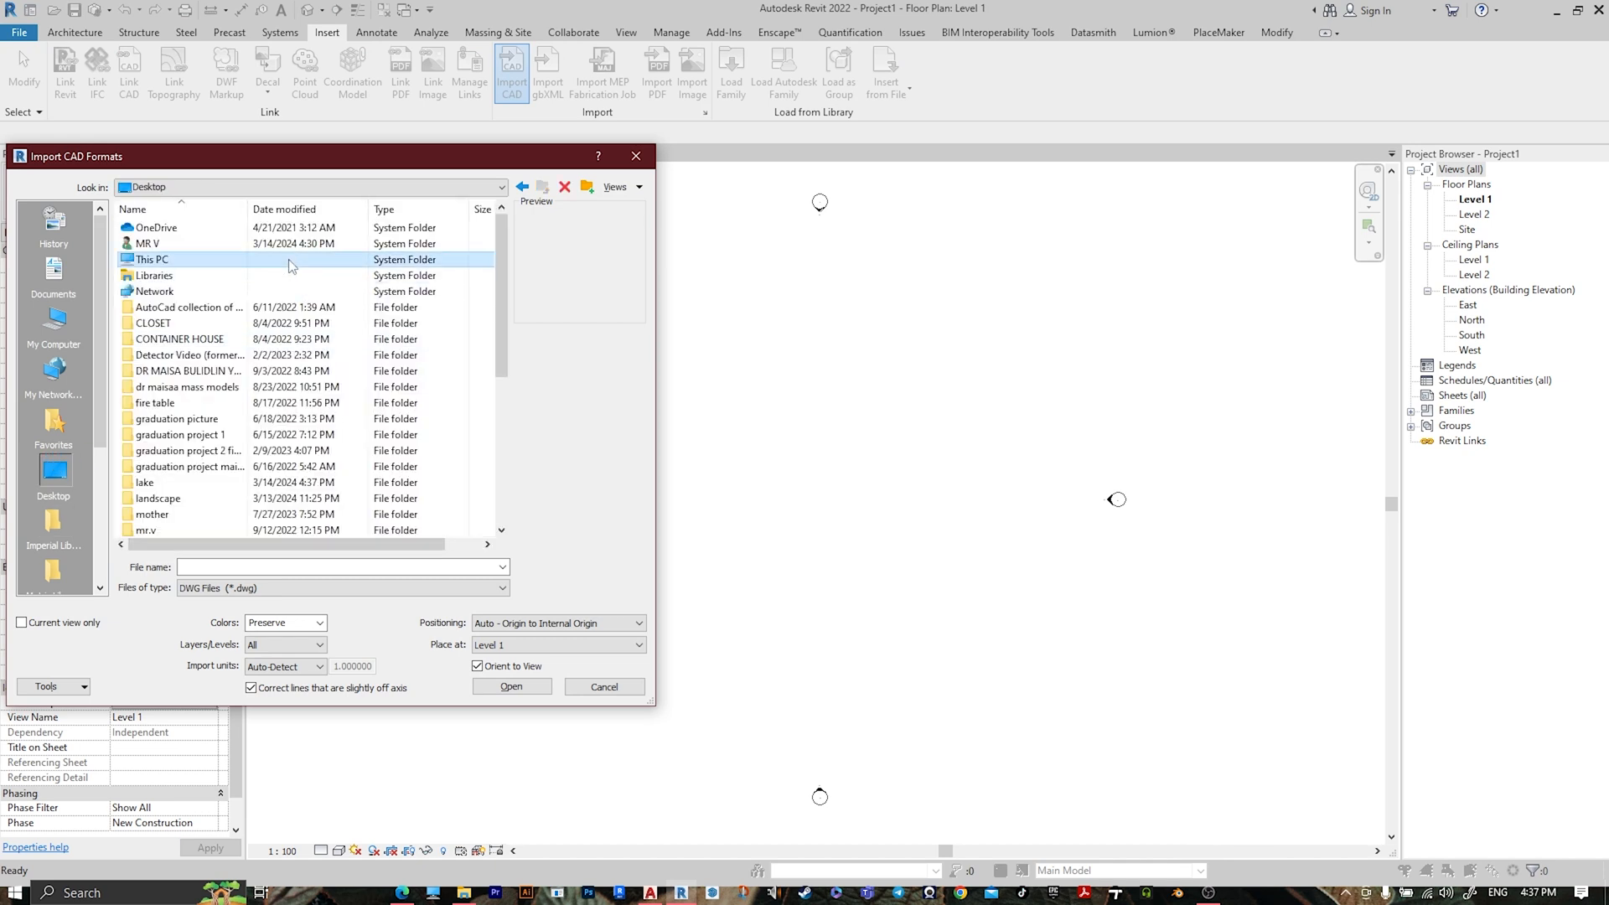
key("l")
key("l")
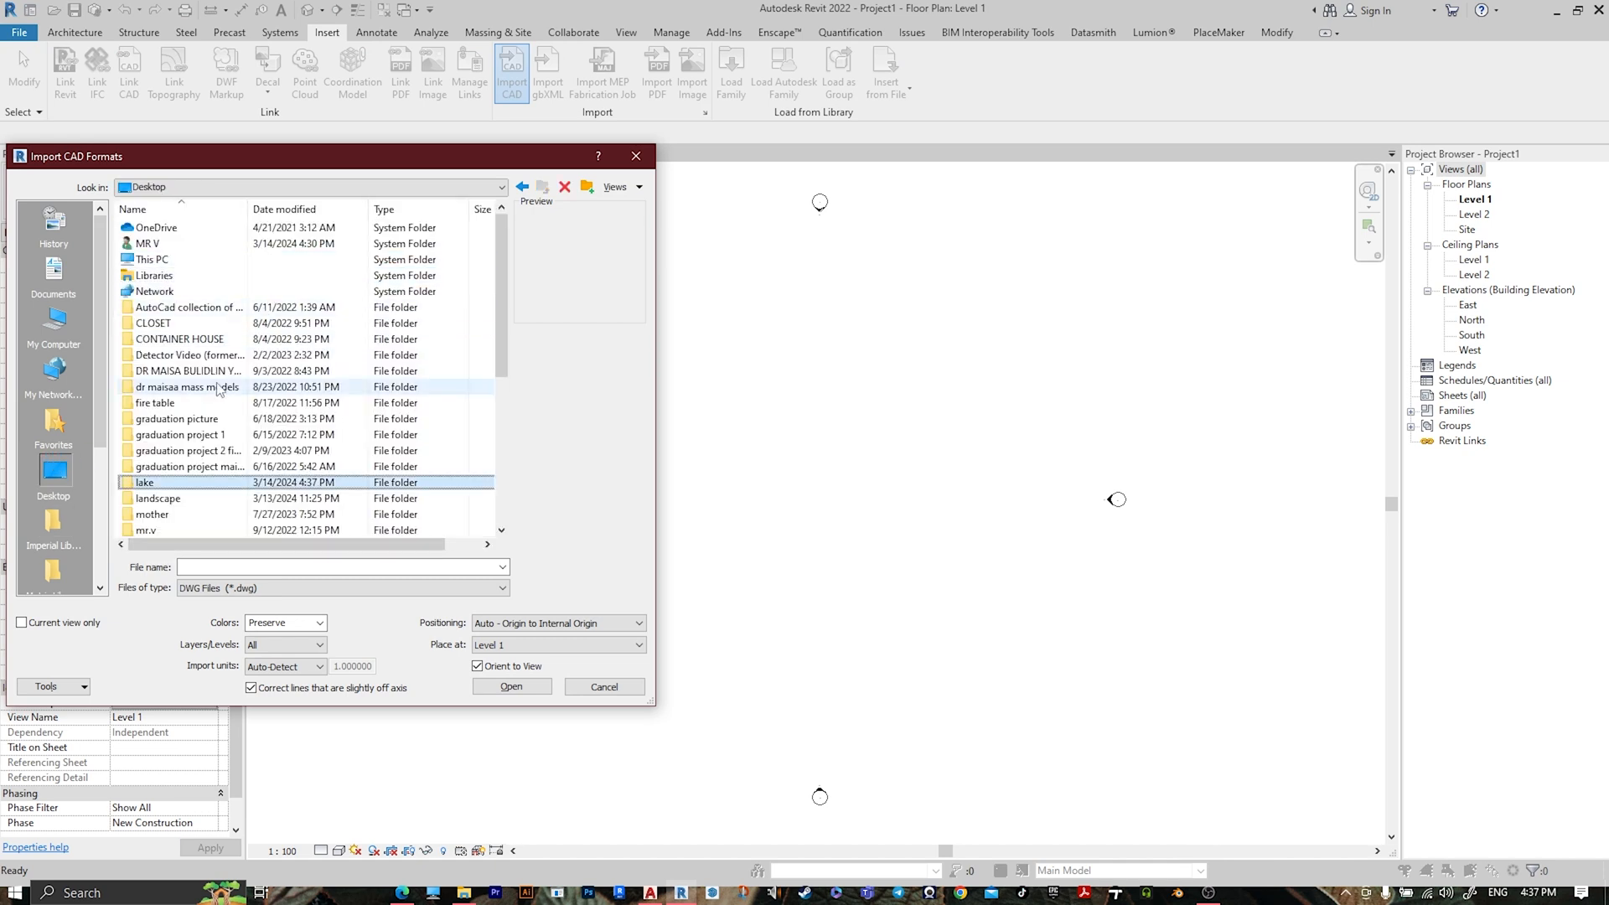
double_click(149, 482)
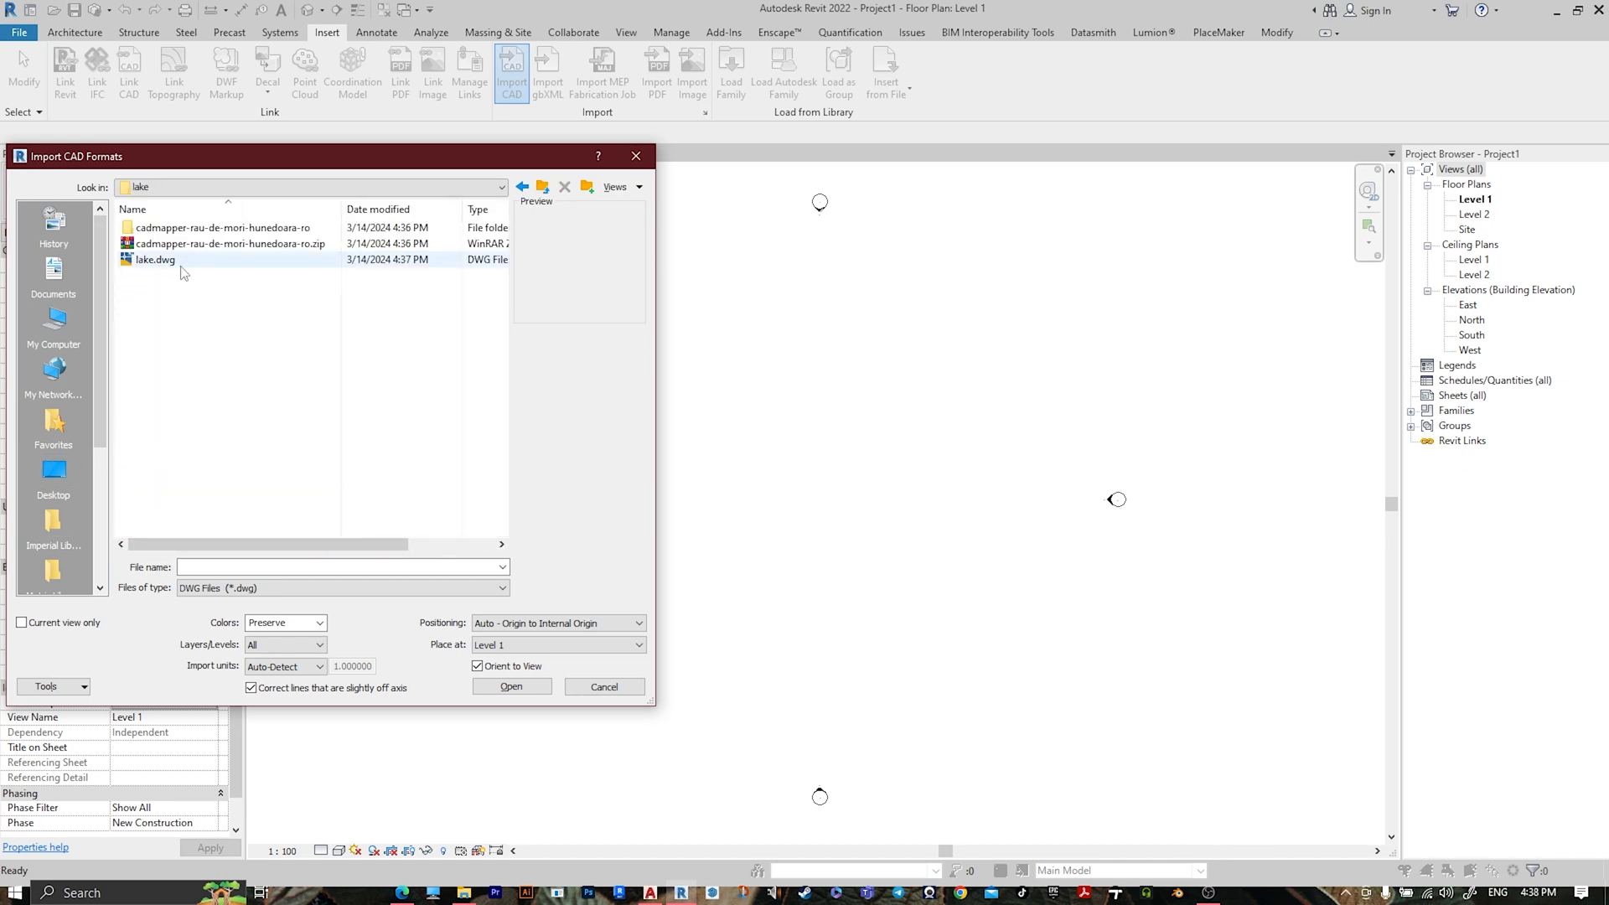
- Import lake.dwg in meter units with Manual - Center positioning and place it on Level 1 near the east elevation marker
left_click(155, 260)
left_click(277, 668)
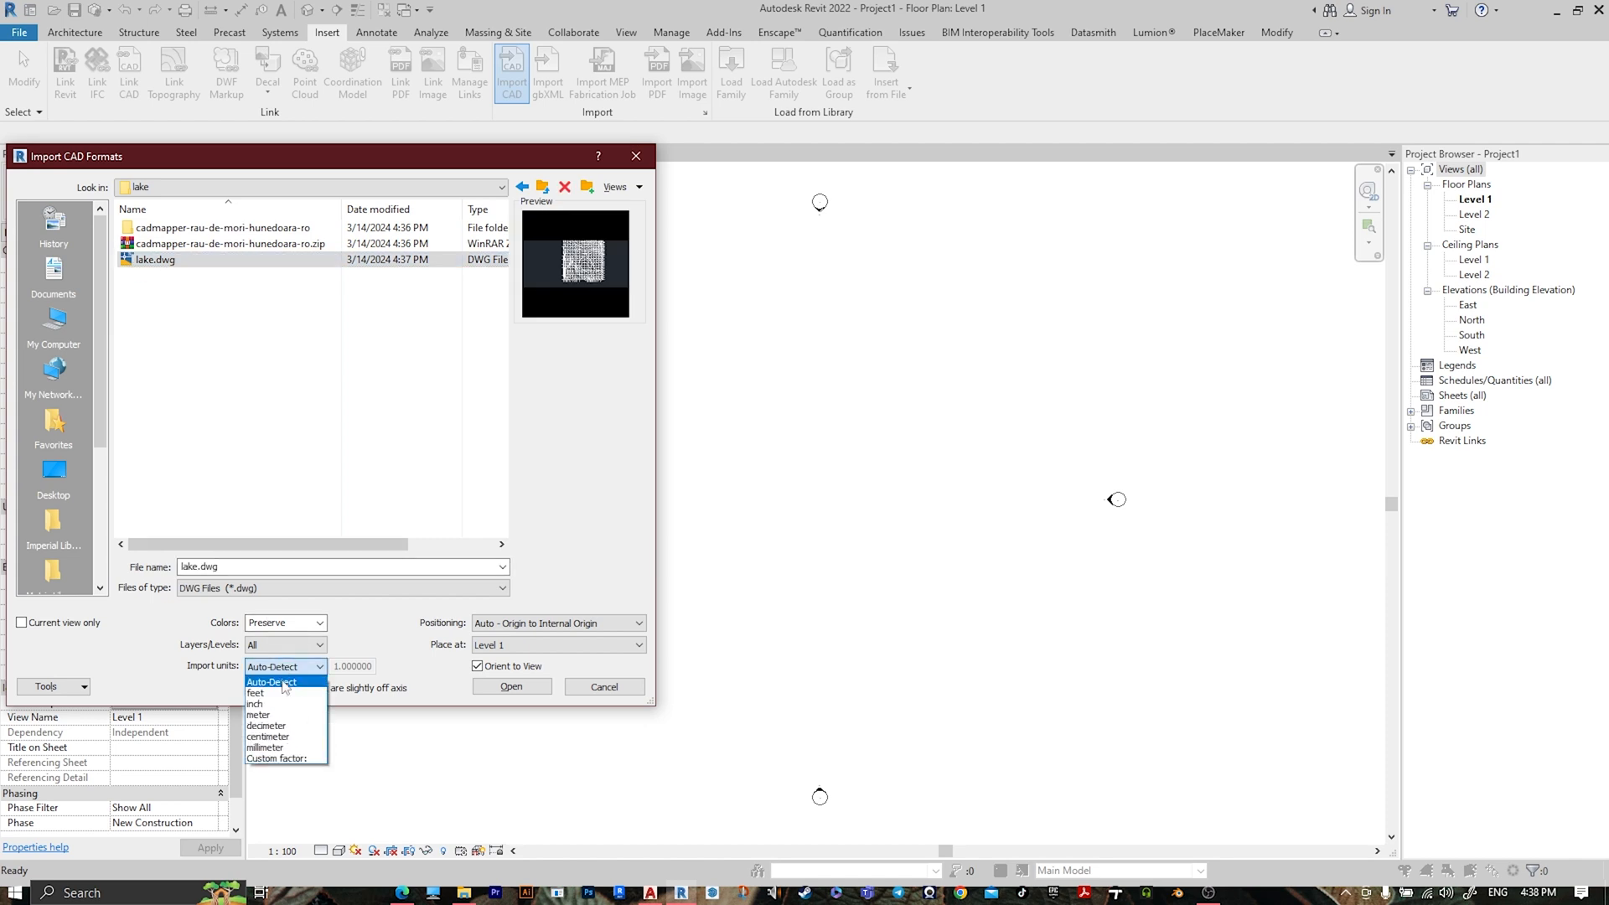
left_click(282, 710)
left_click(558, 623)
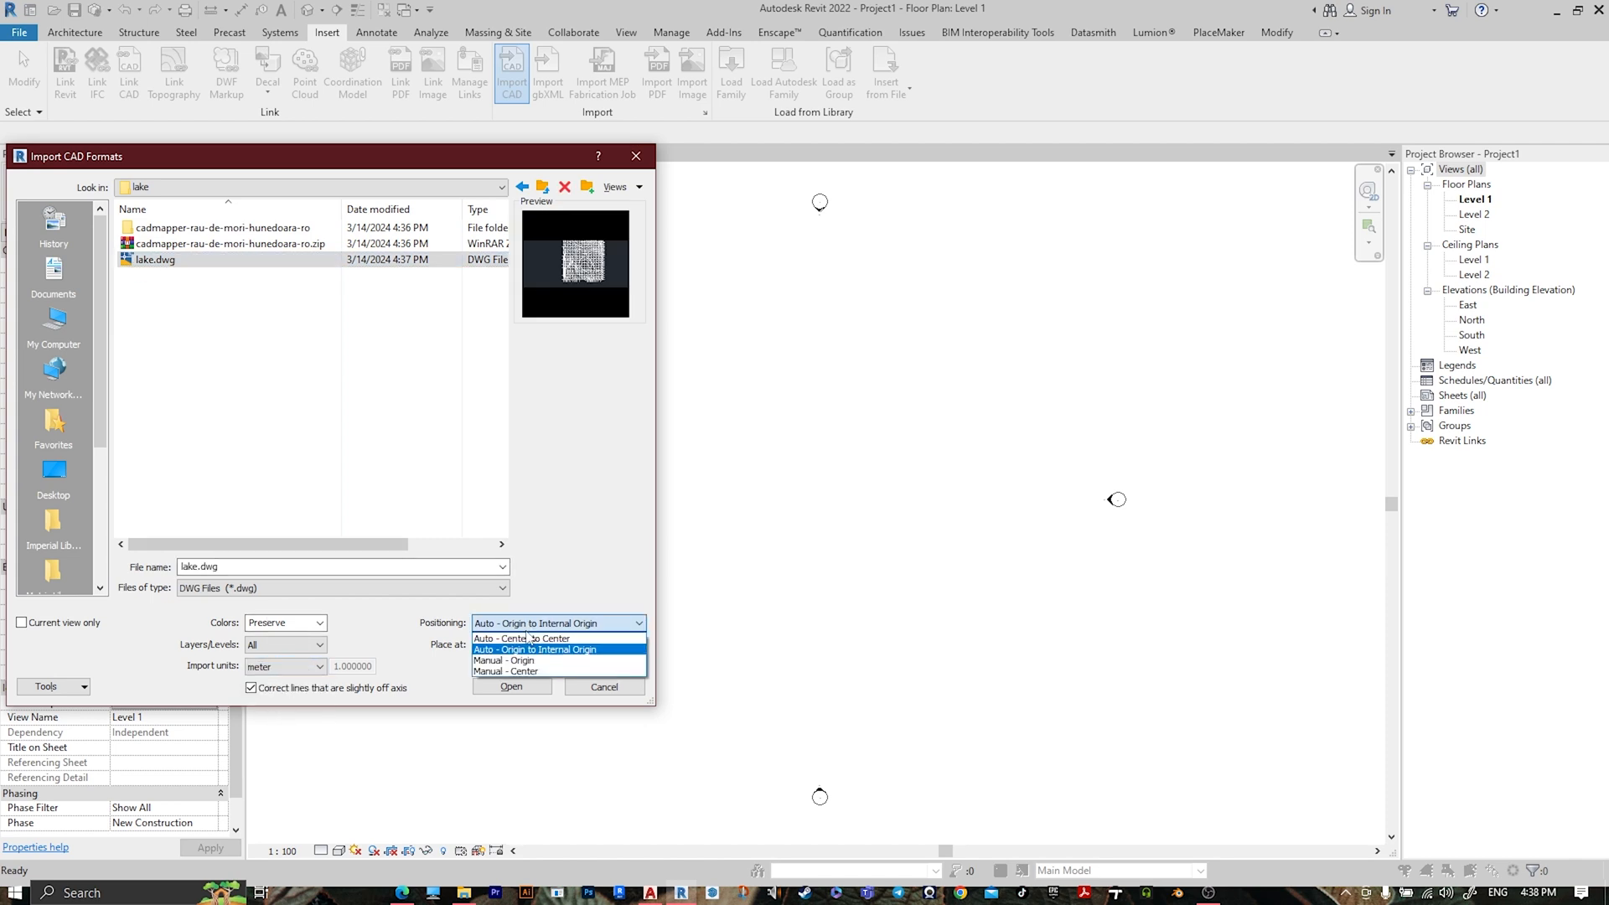
left_click(536, 671)
left_click(509, 687)
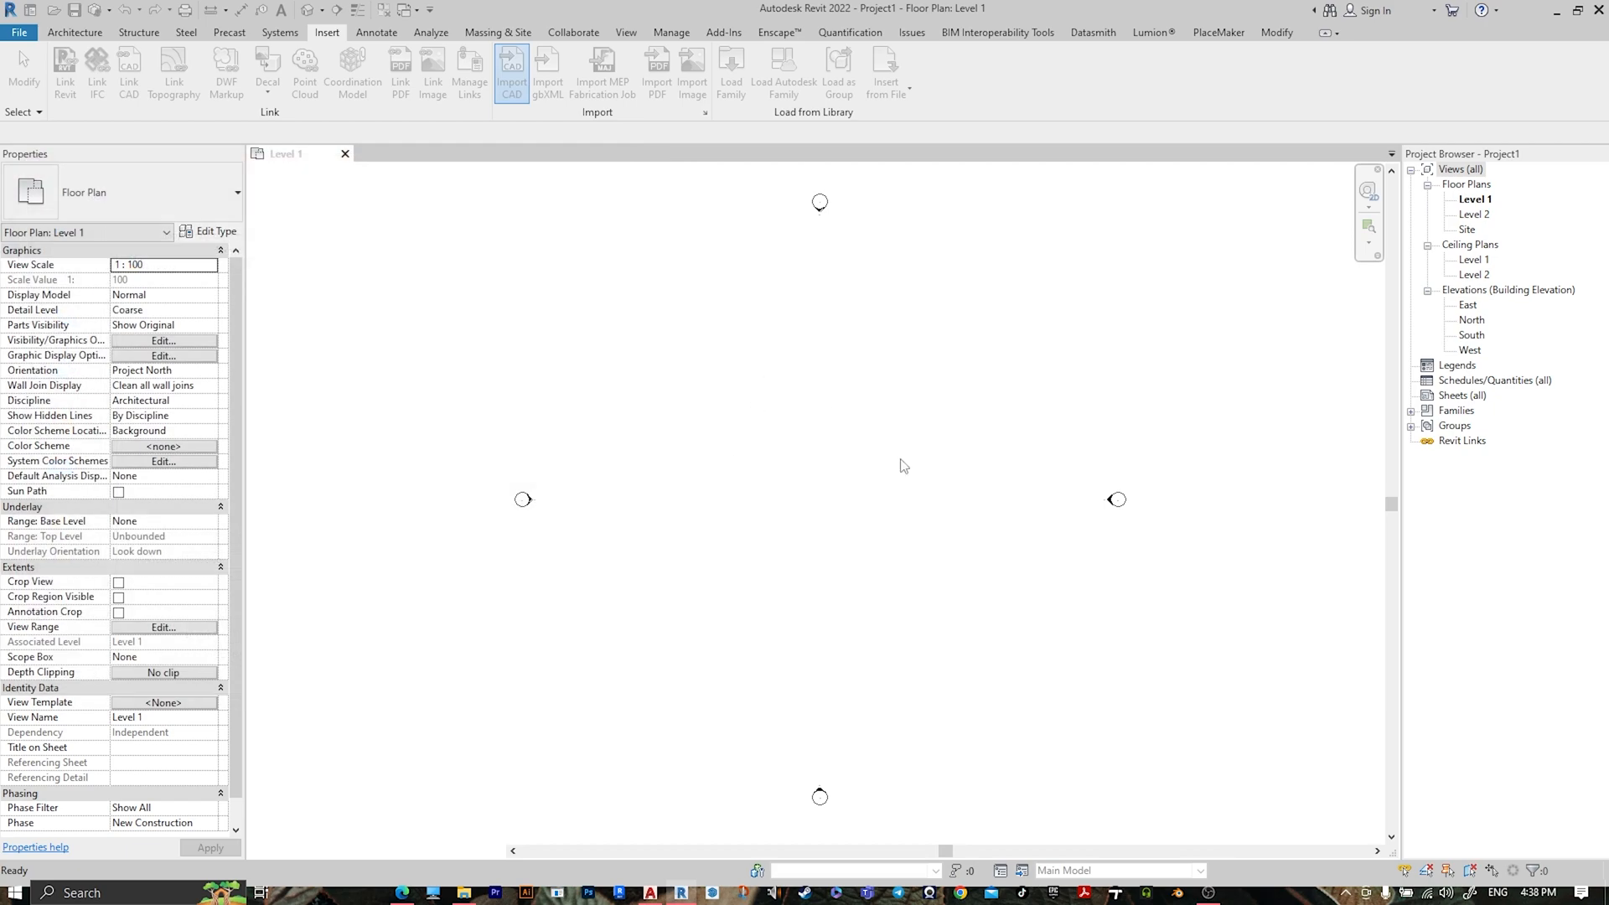
left_click(1039, 455)
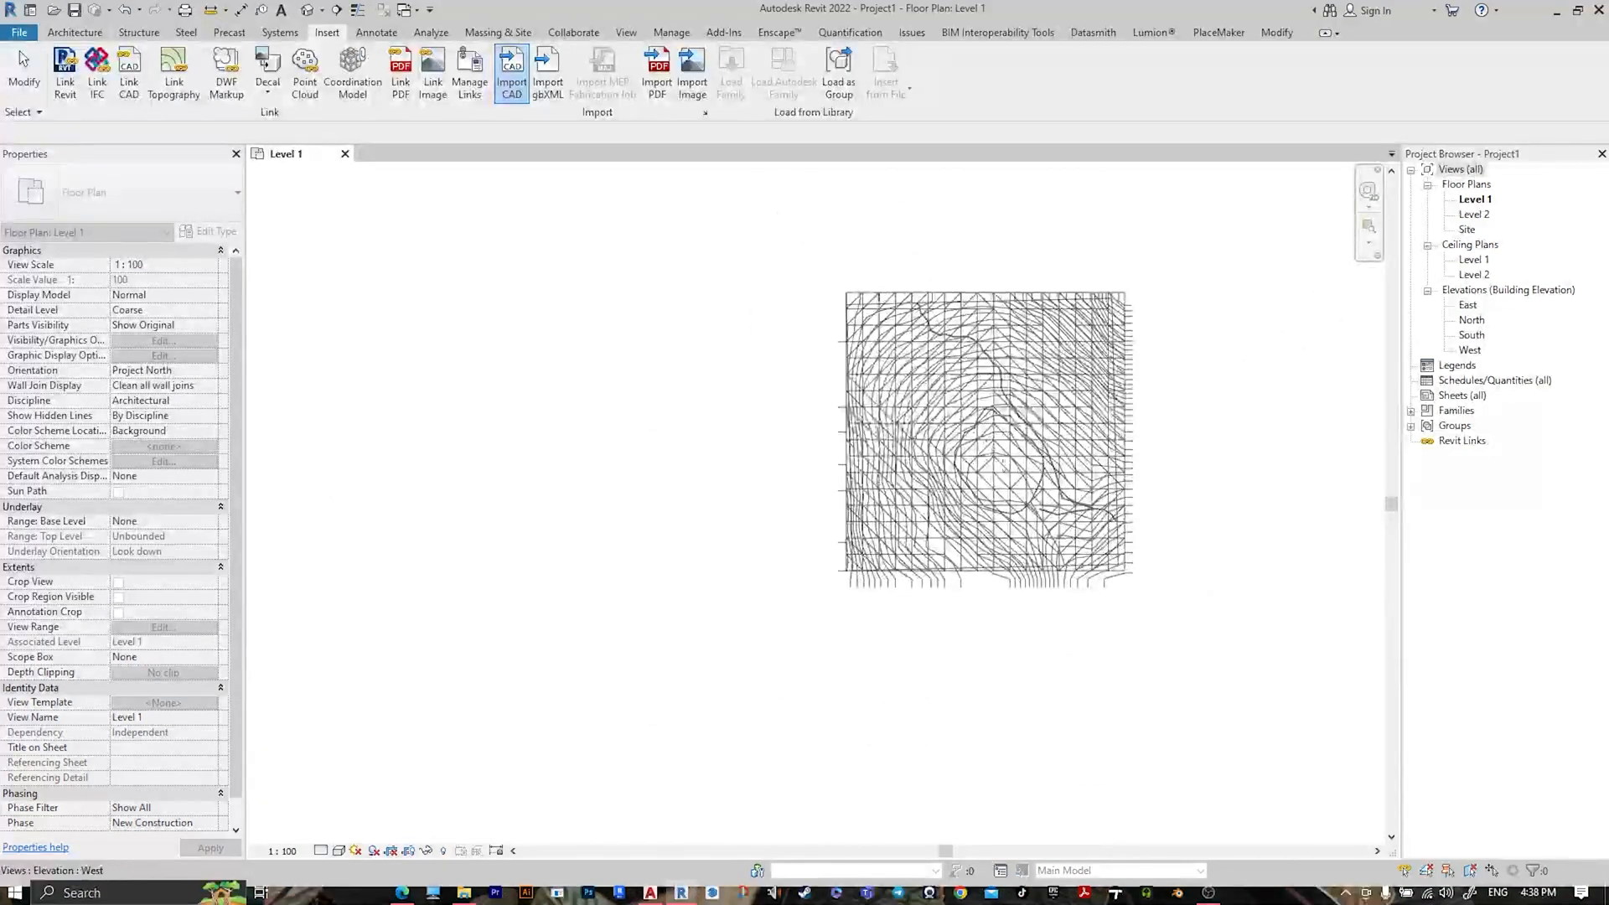
scroll(1039, 455, "down", 3)
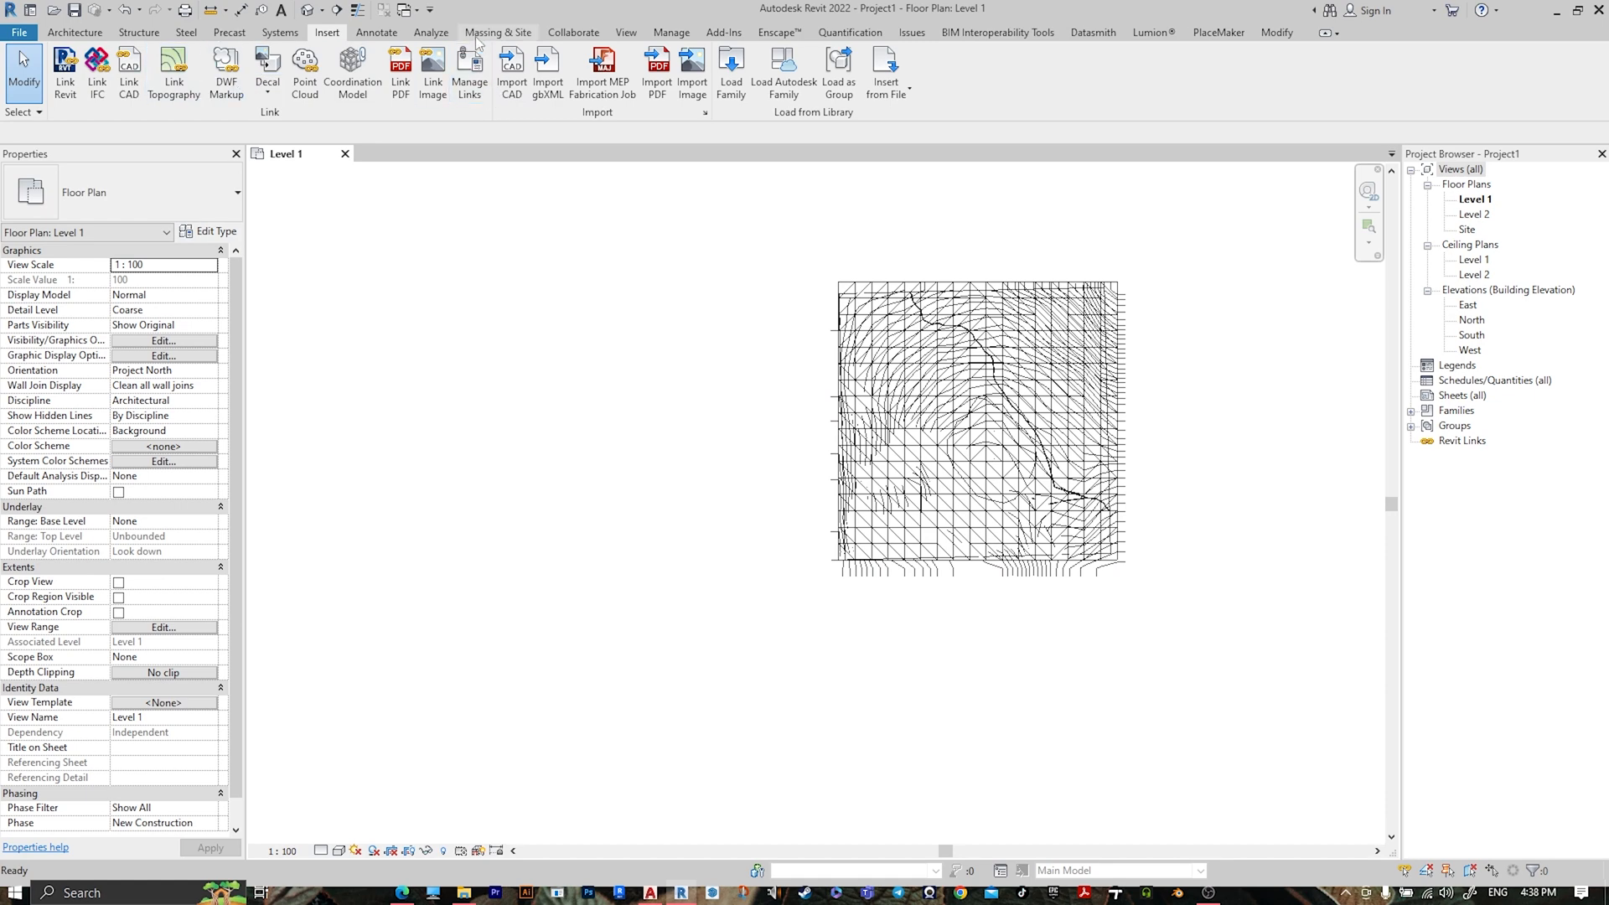
- Create a toposurface from the imported lake.dwg using only its contours and topography layers, and finish the surface
left_click(508, 33)
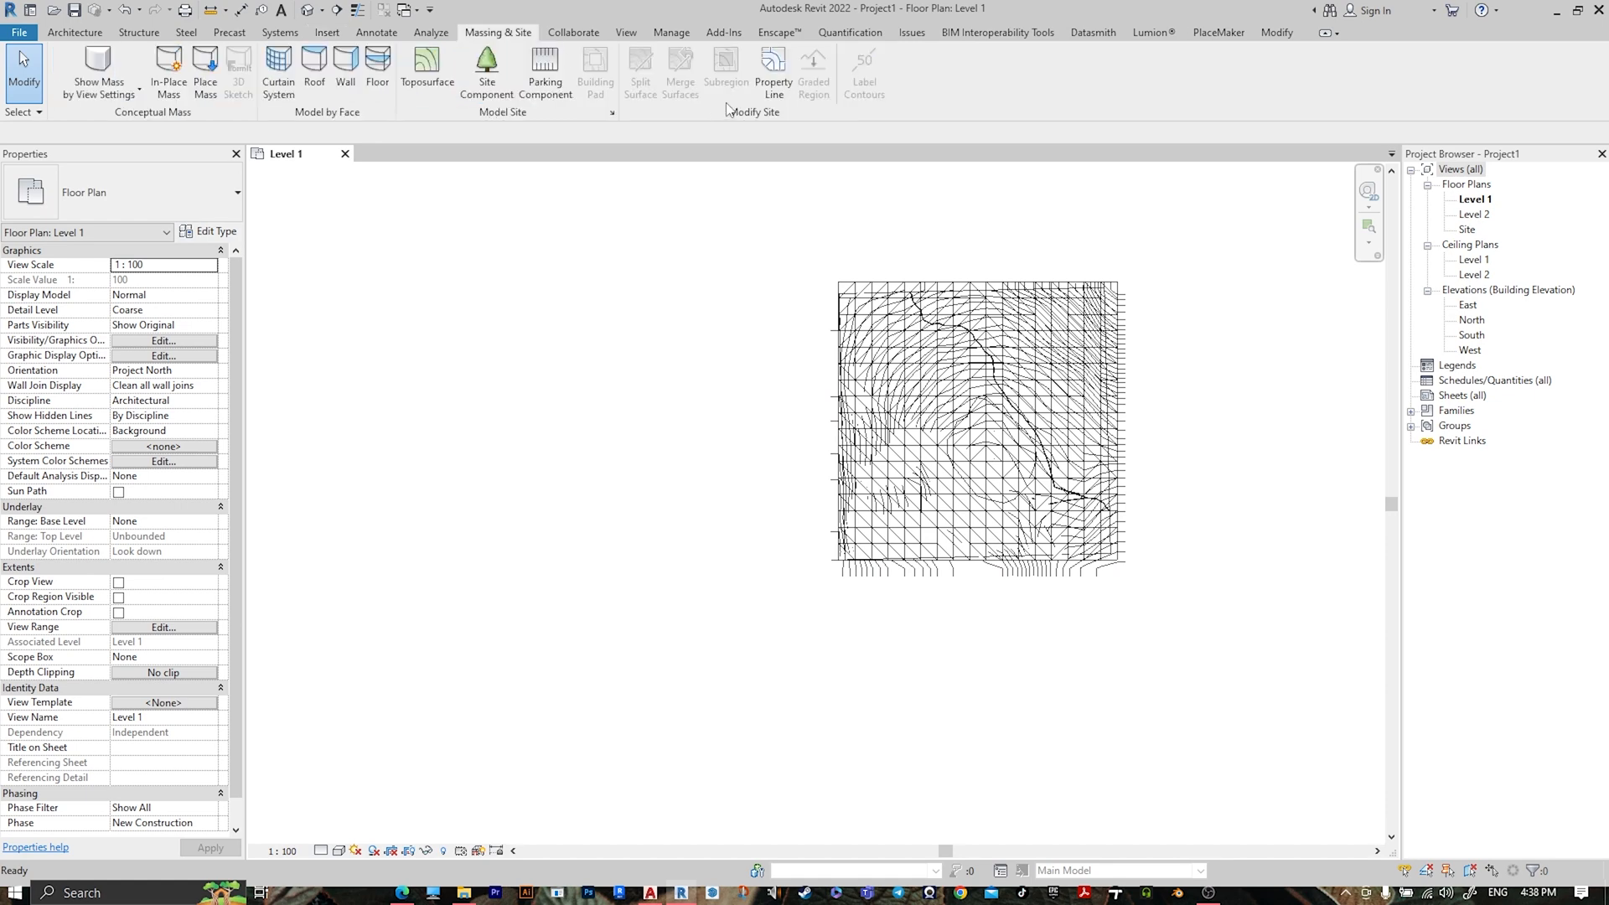
left_click(435, 97)
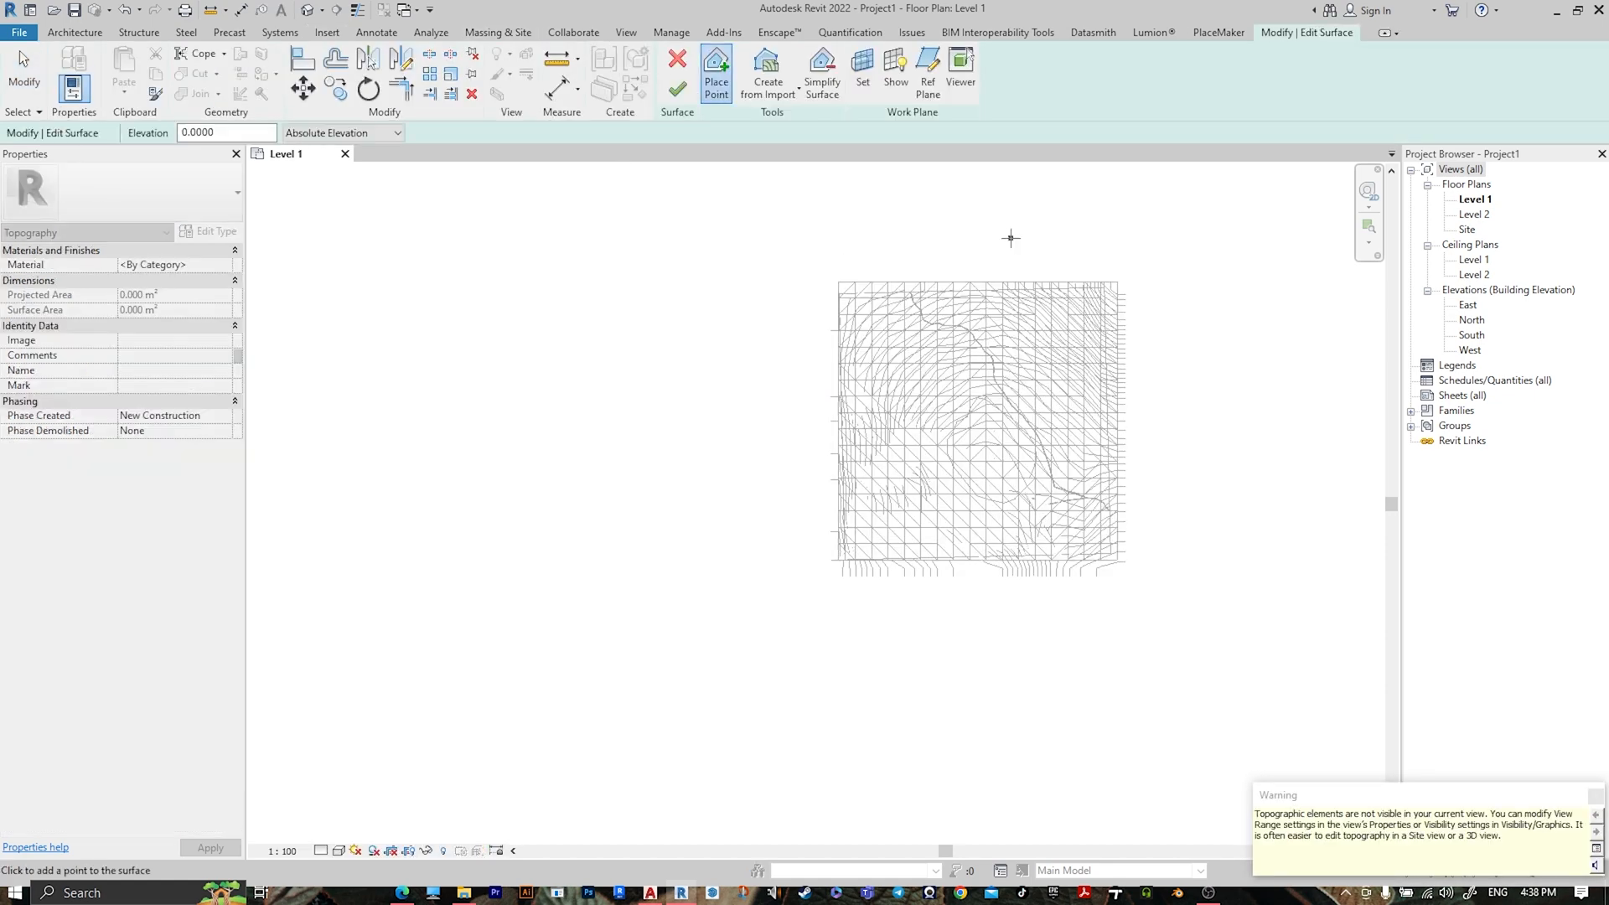
left_click(768, 79)
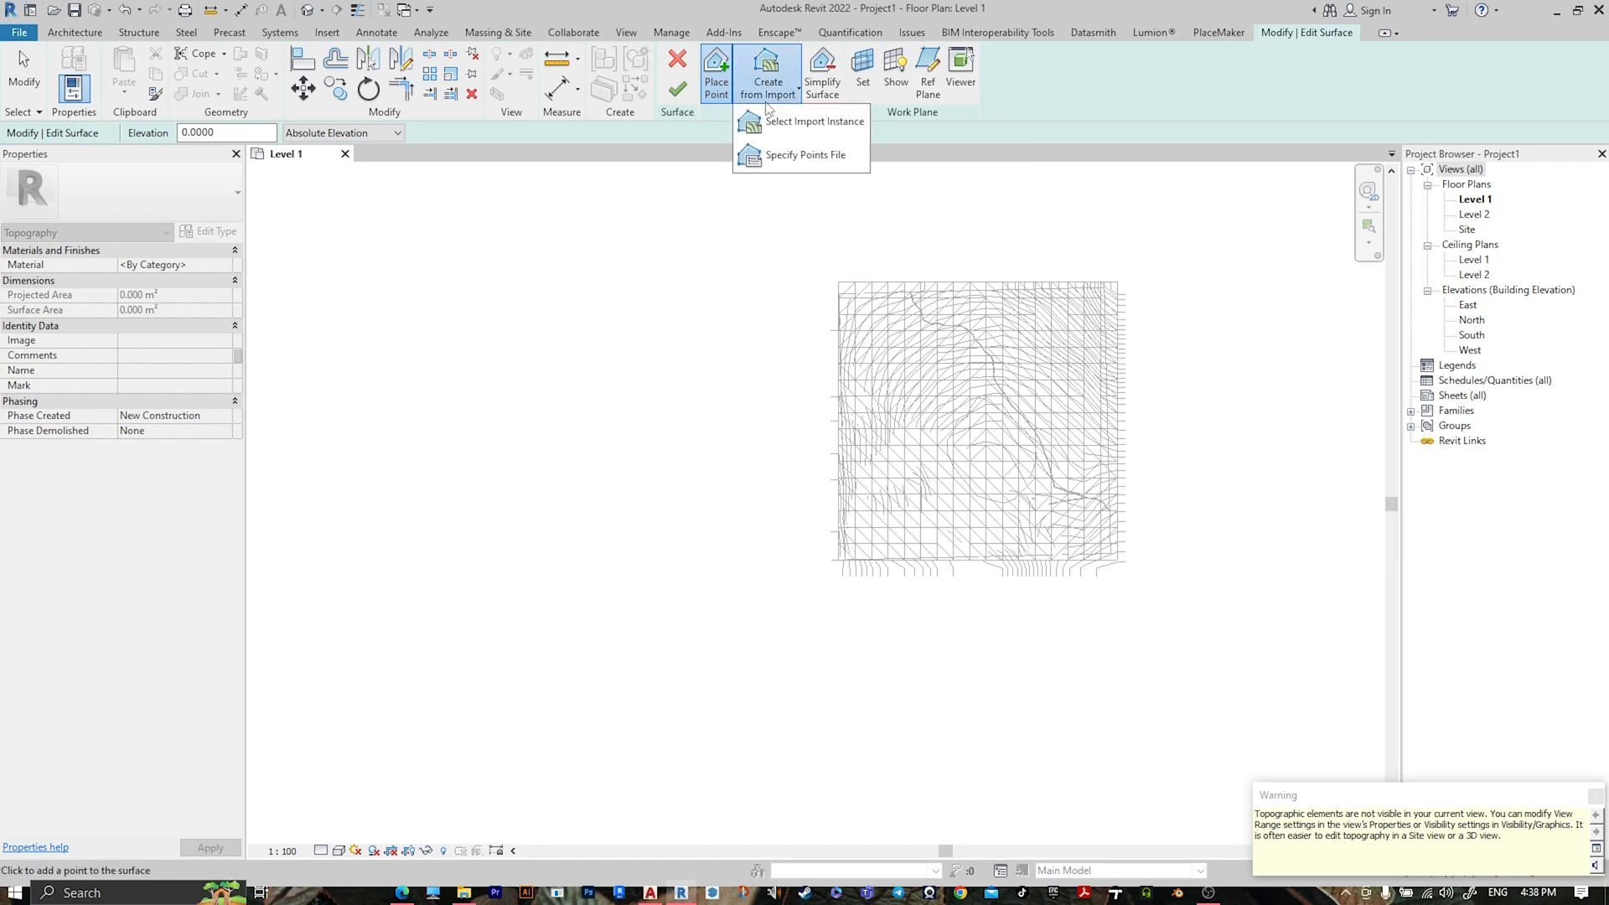
left_click(832, 130)
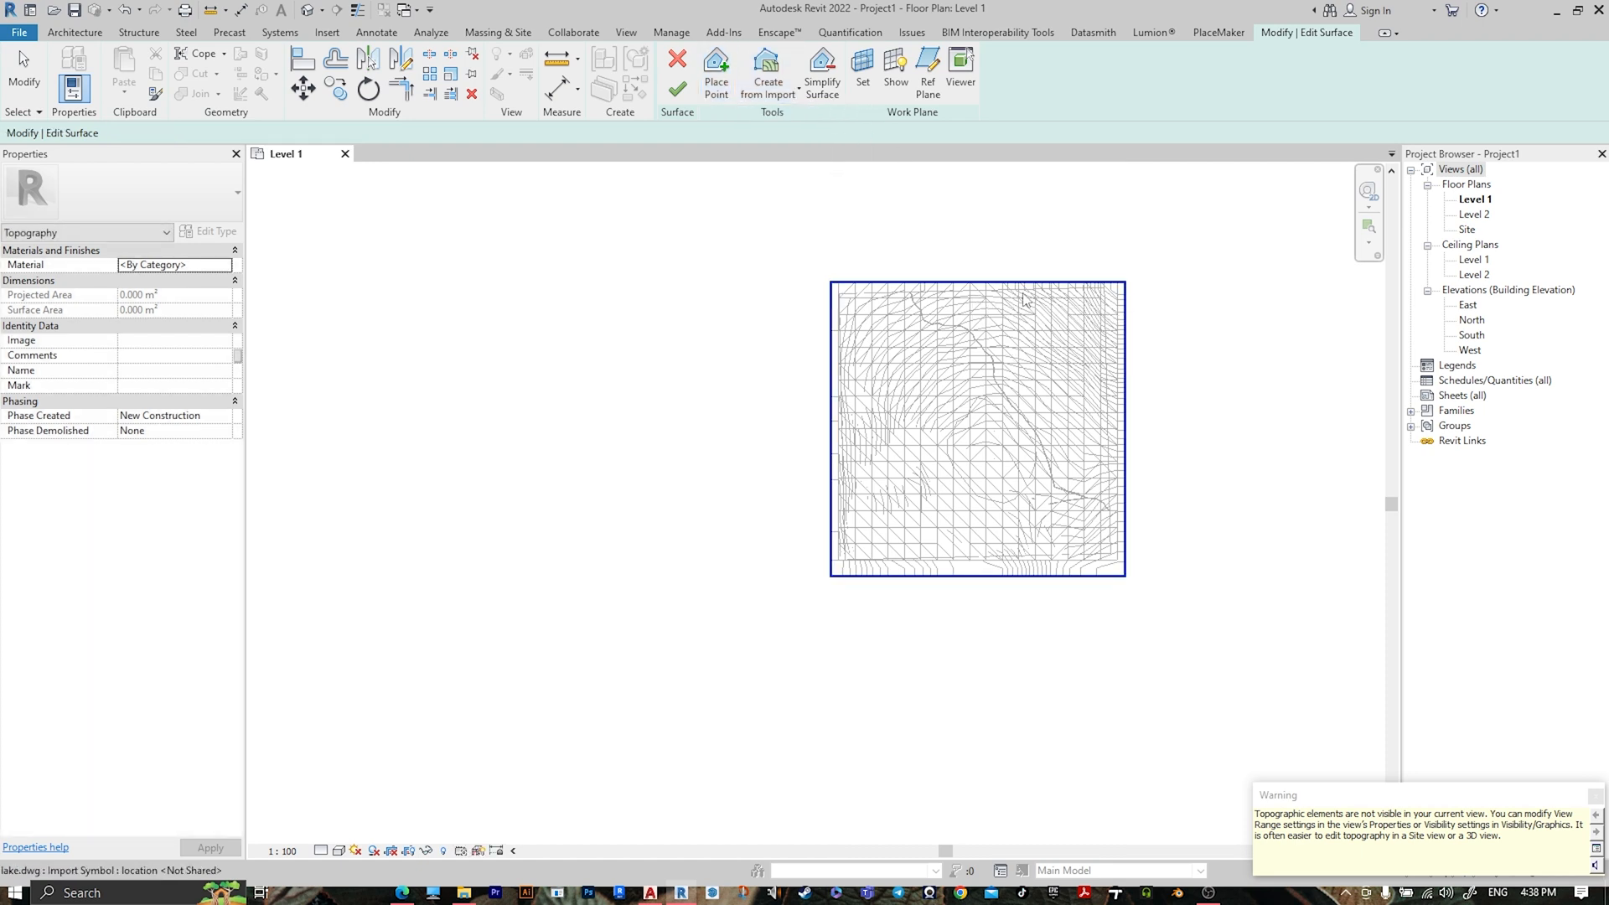
left_click(1024, 299)
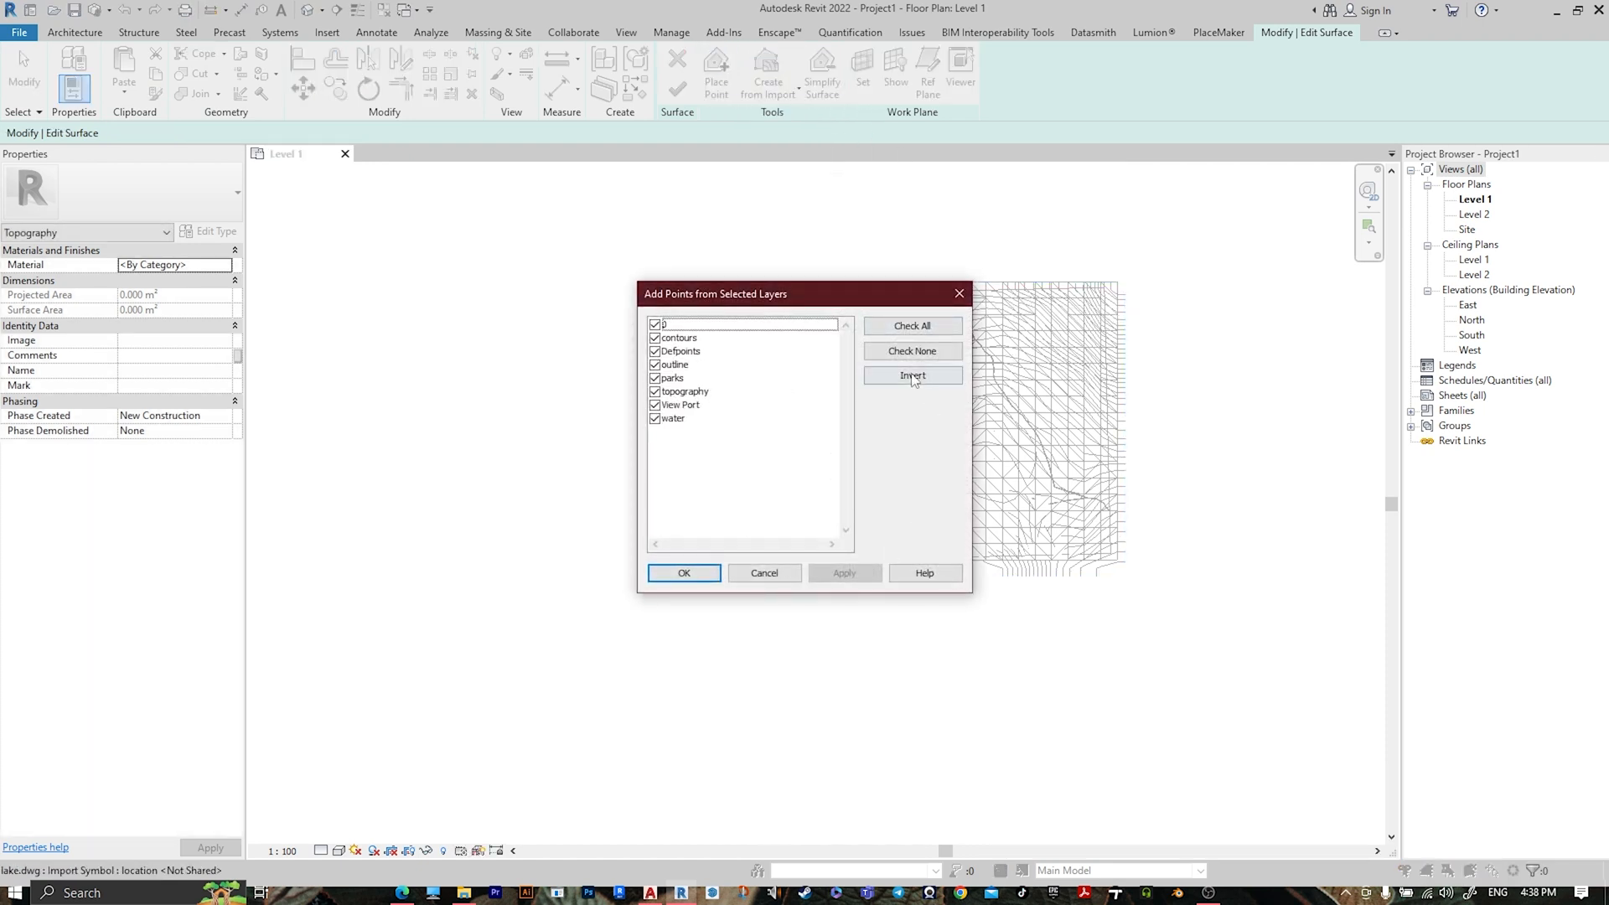
left_click(913, 350)
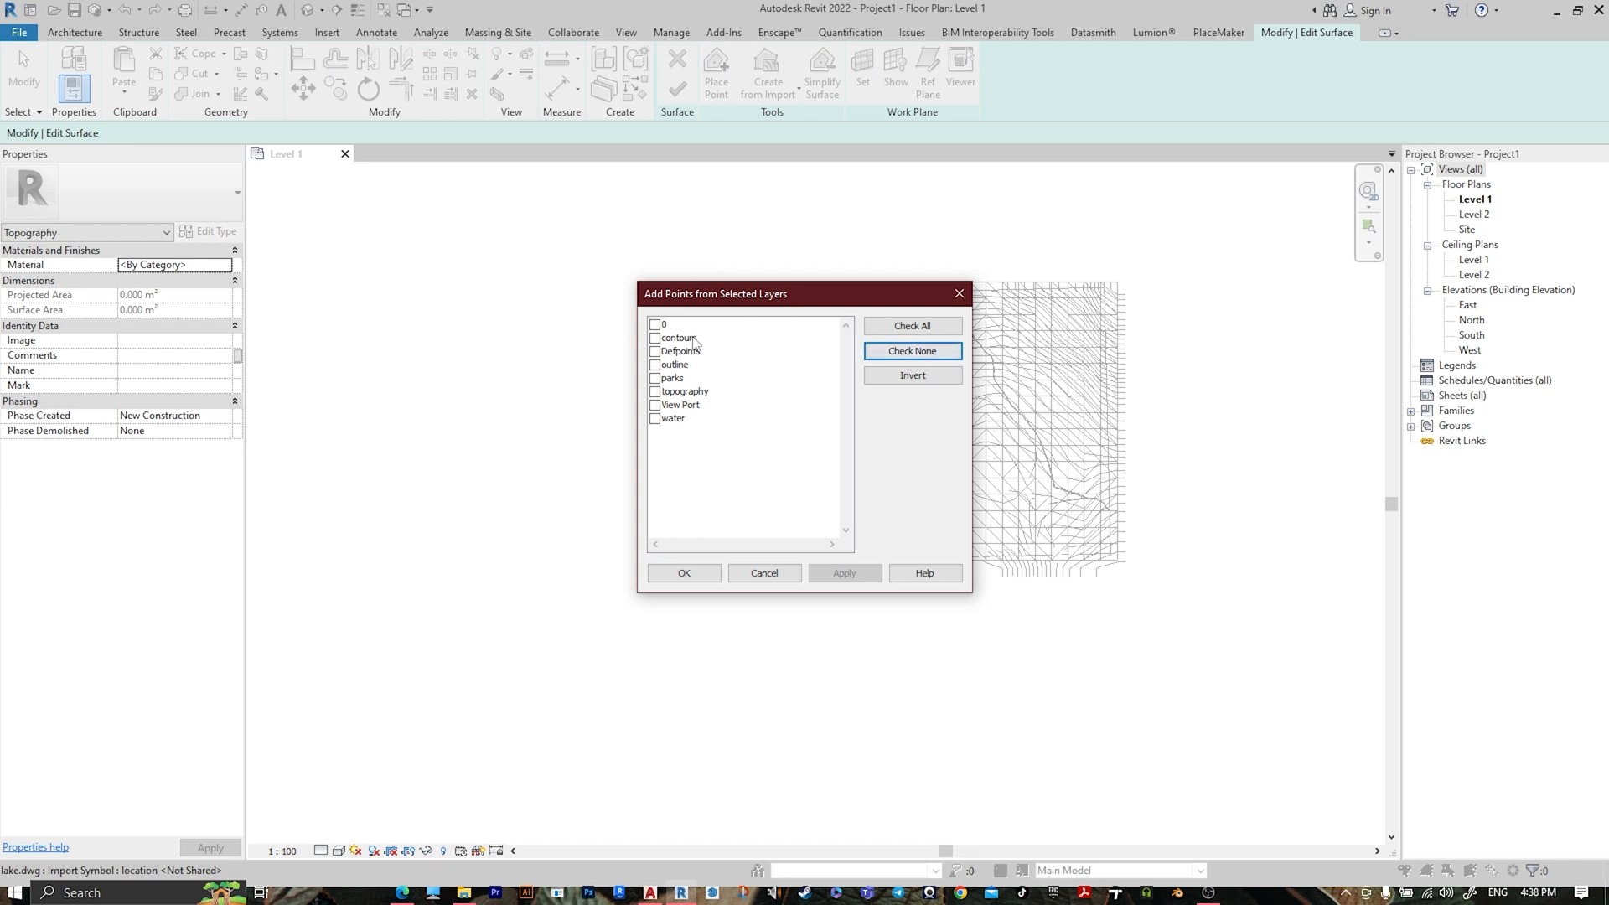
left_click(655, 393)
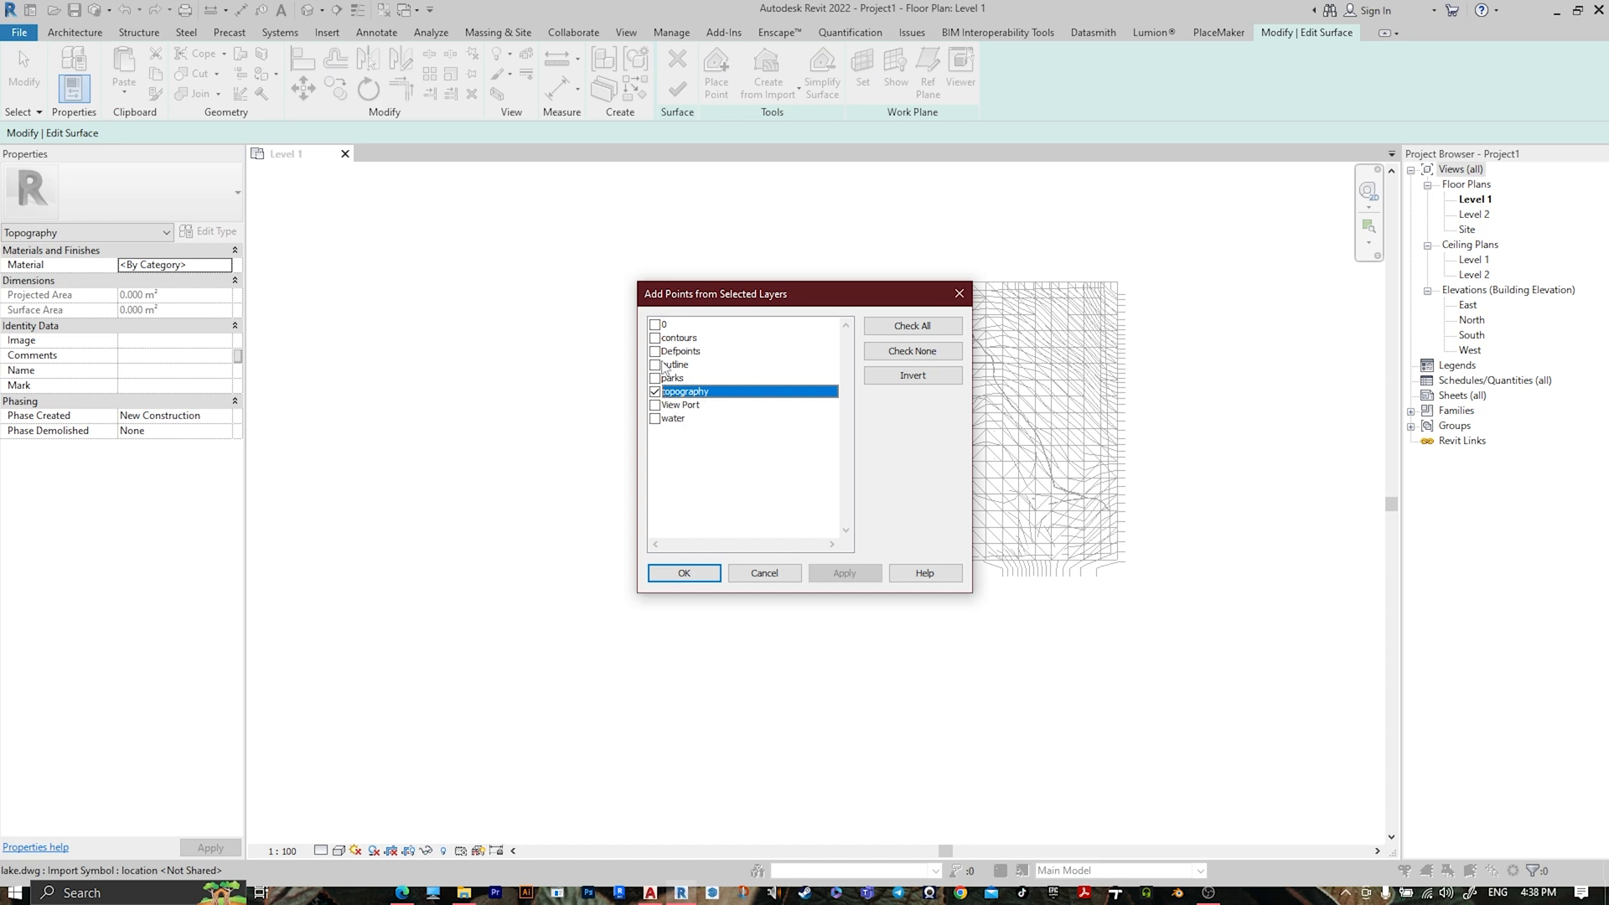
left_click(656, 338)
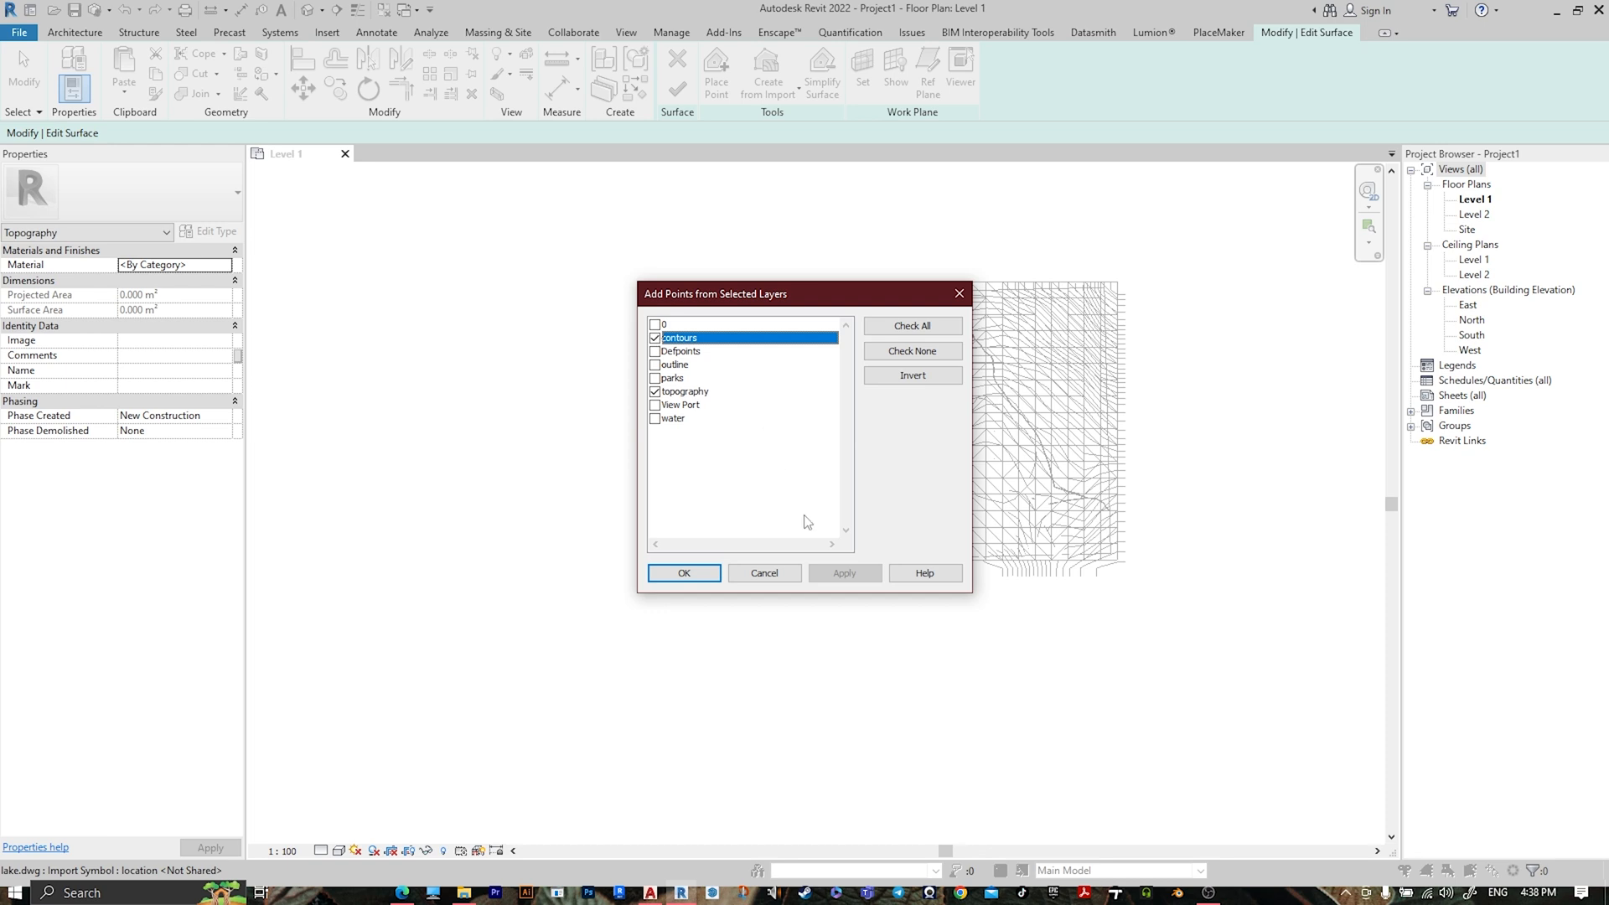
left_click(706, 574)
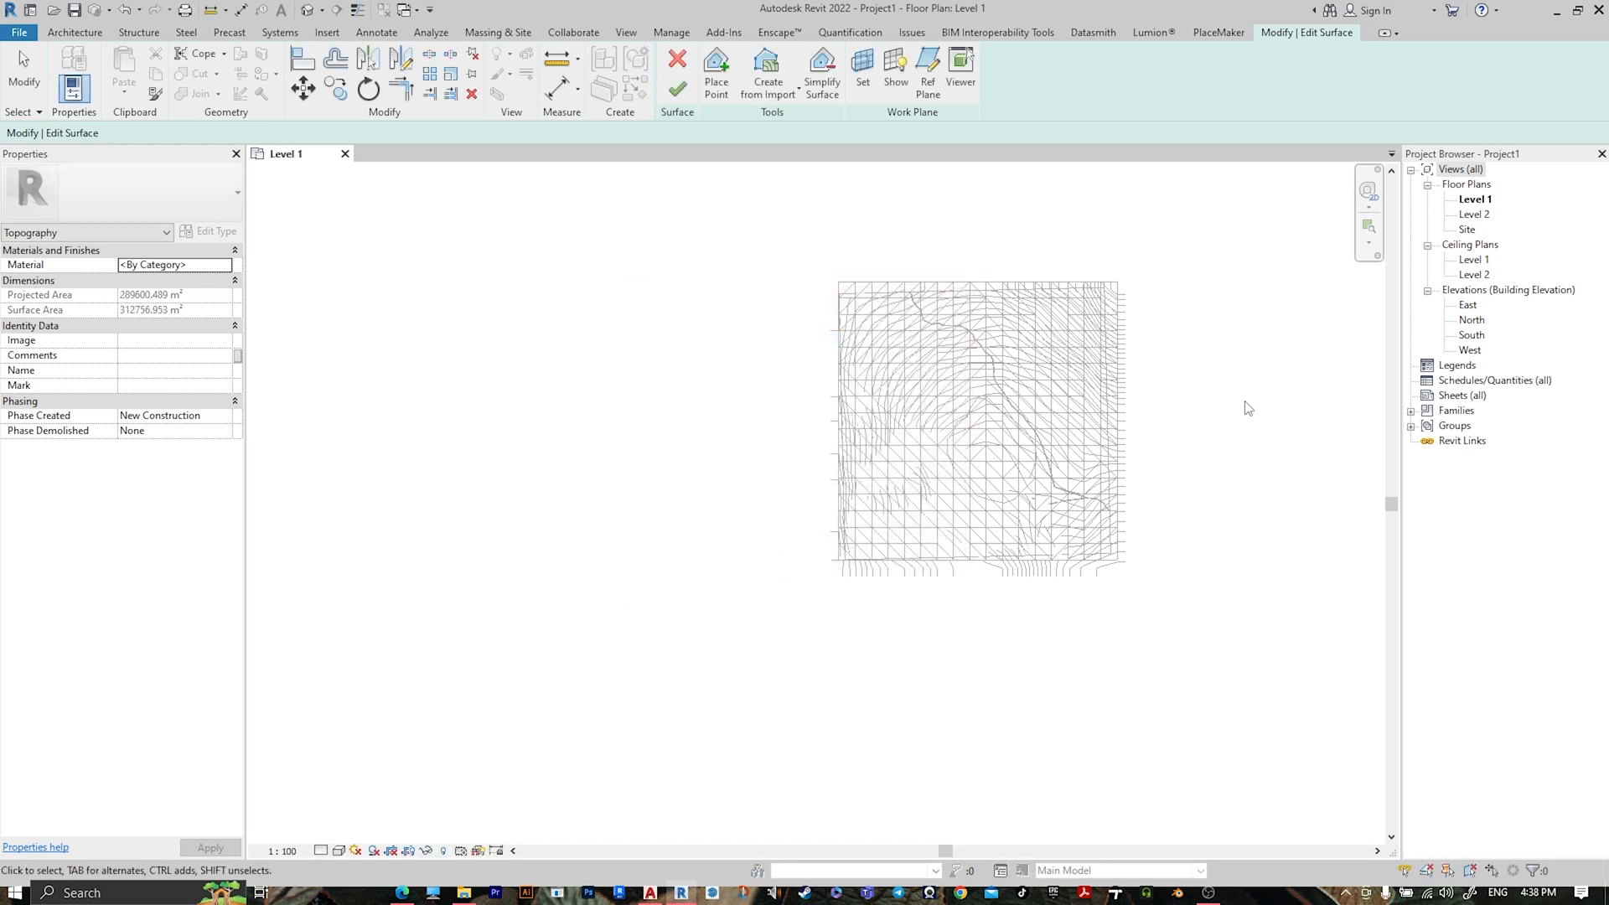
left_click(678, 88)
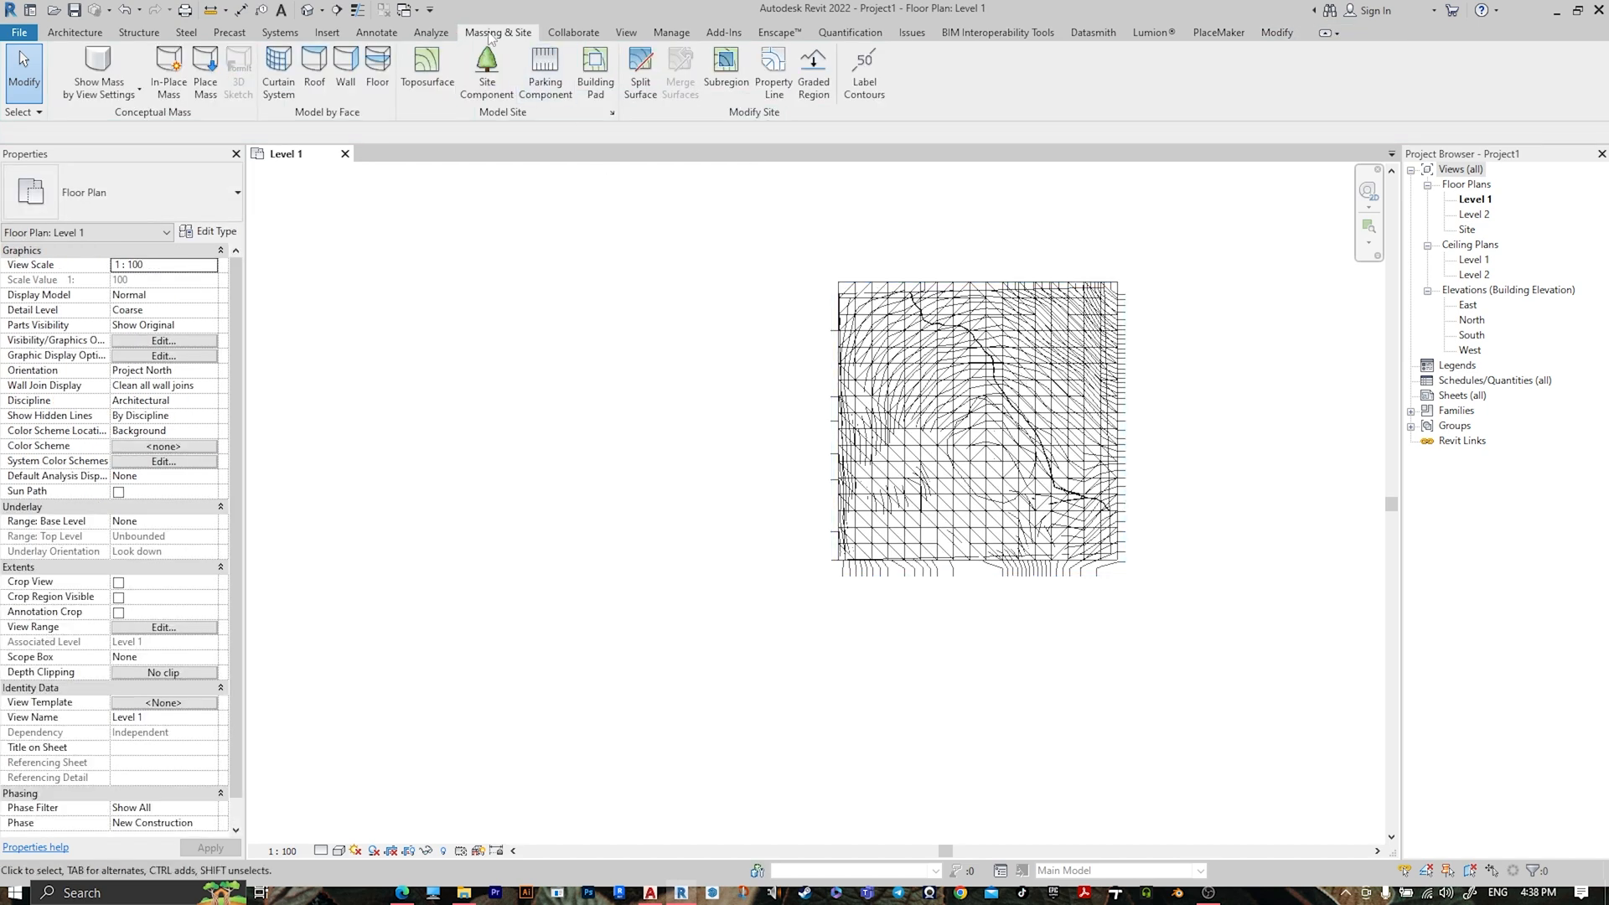
- Open the default 3D view and set its visual style to Shaded to inspect the terrain
left_click(325, 8)
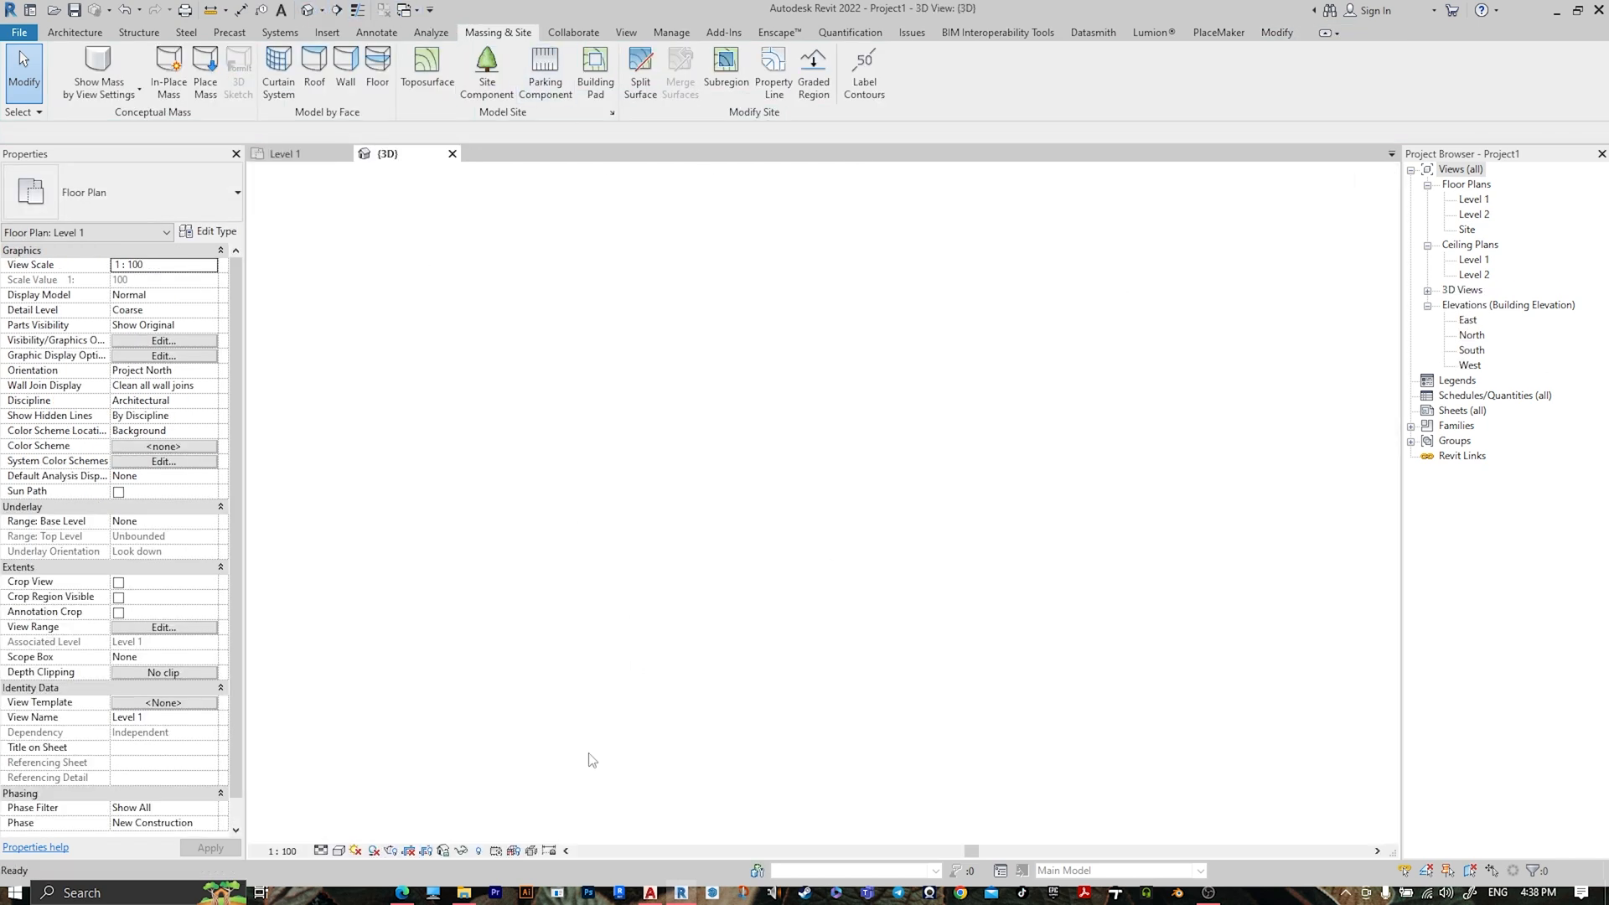
left_click(320, 850)
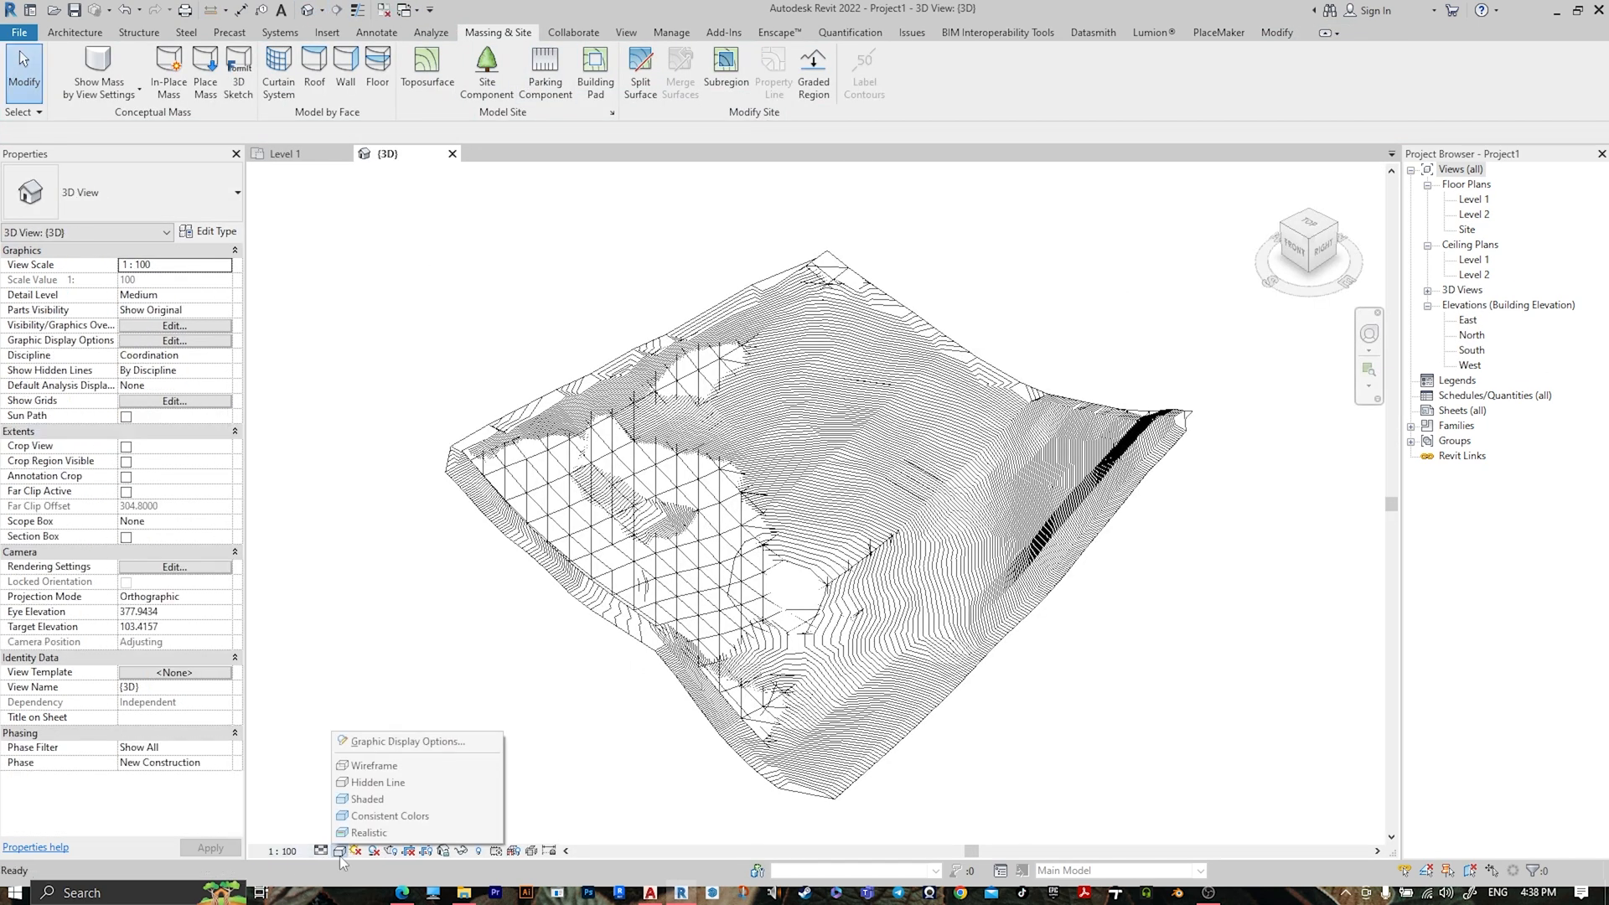
left_click(368, 800)
middle_click_drag(717, 597, 799, 543, "shift")
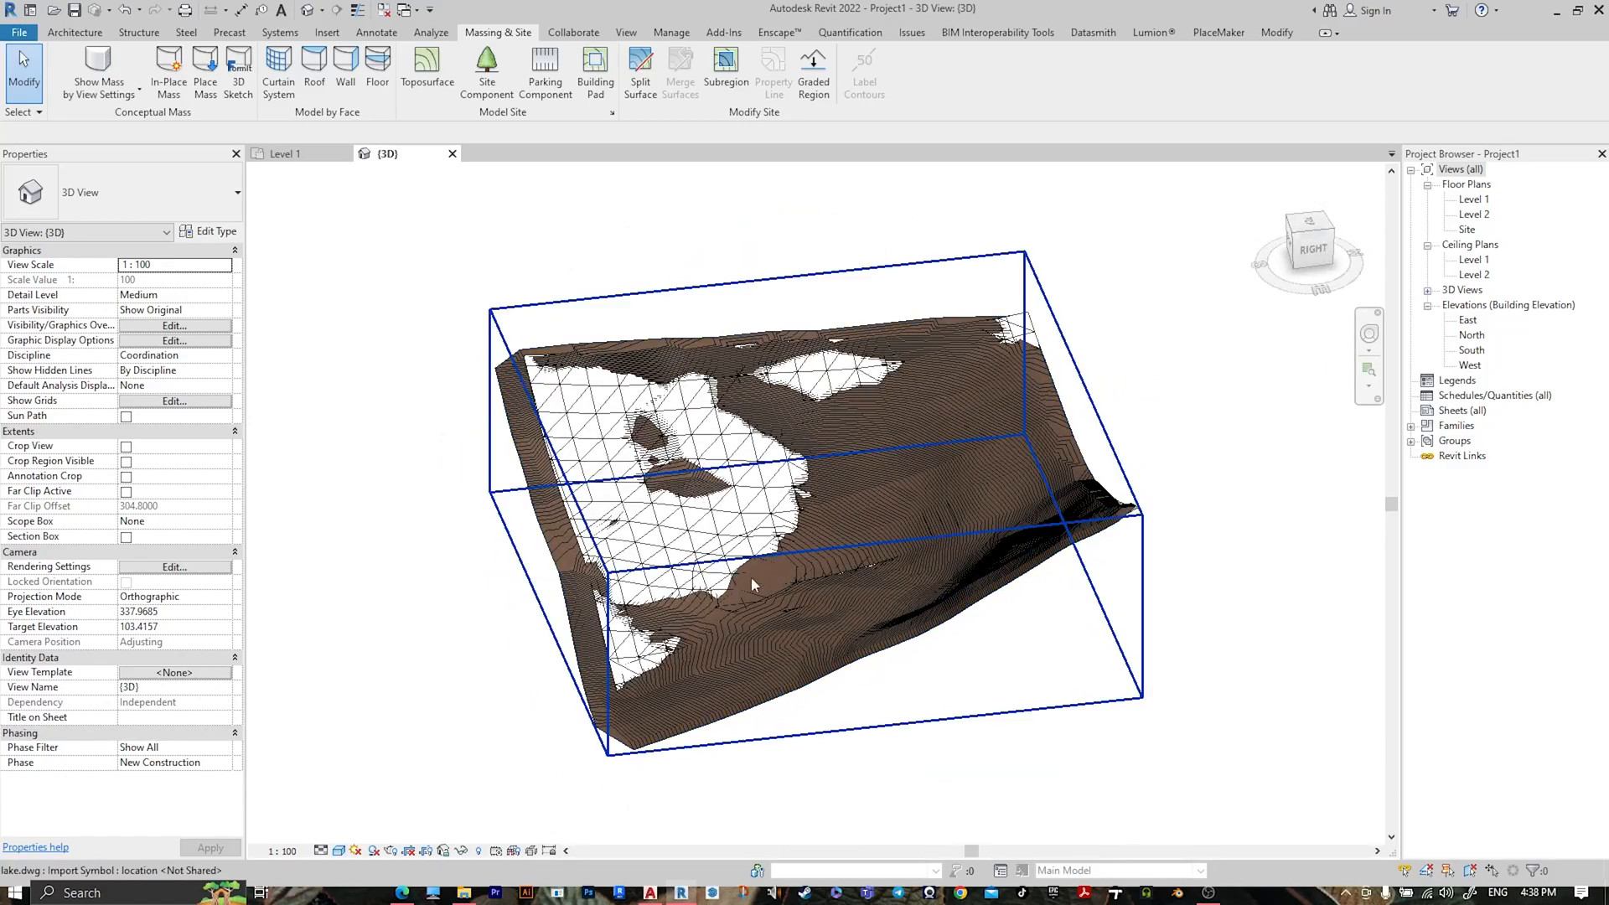
- Switch to the CADMAPPER page in the browser, dismiss the download notice and view the map's 3D axonometric preview
left_click(409, 895)
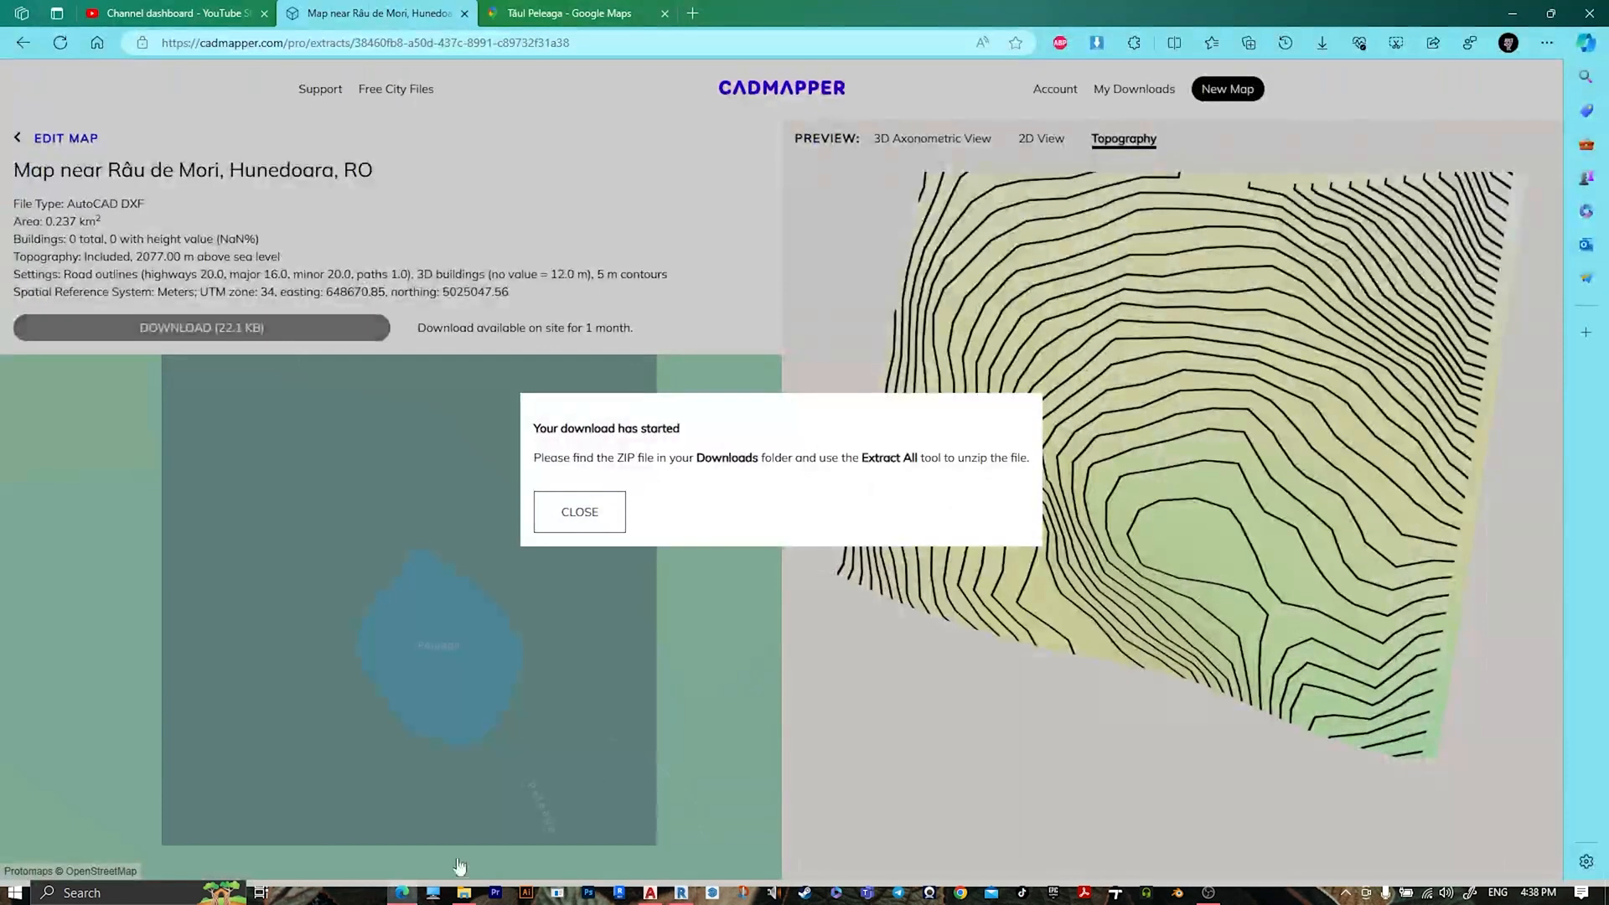
left_click(602, 521)
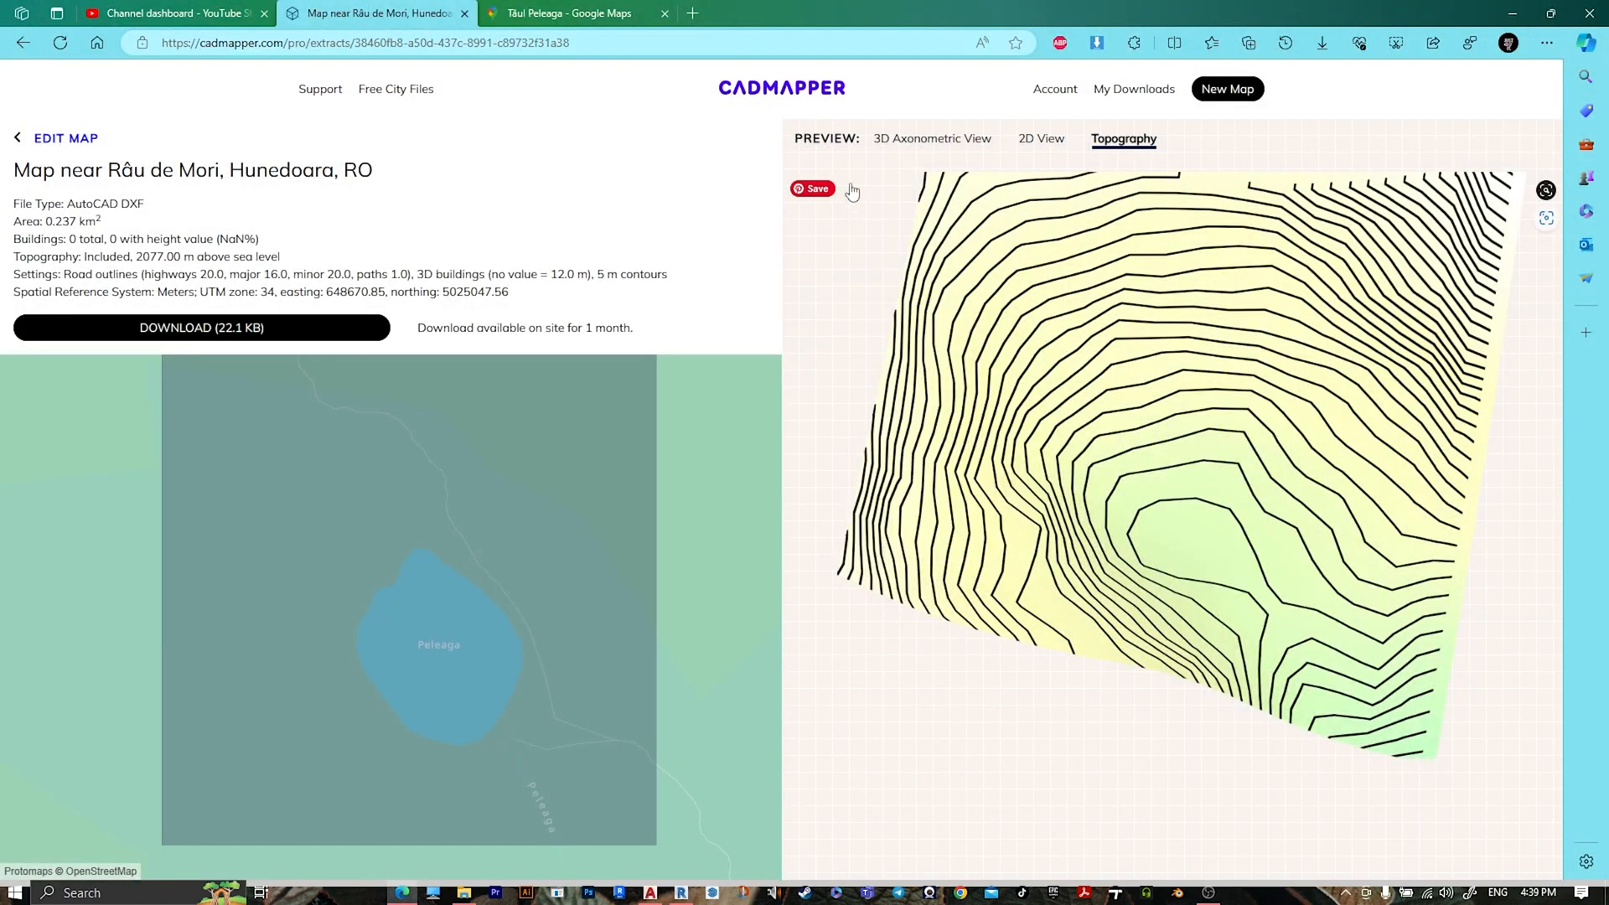
left_click(957, 146)
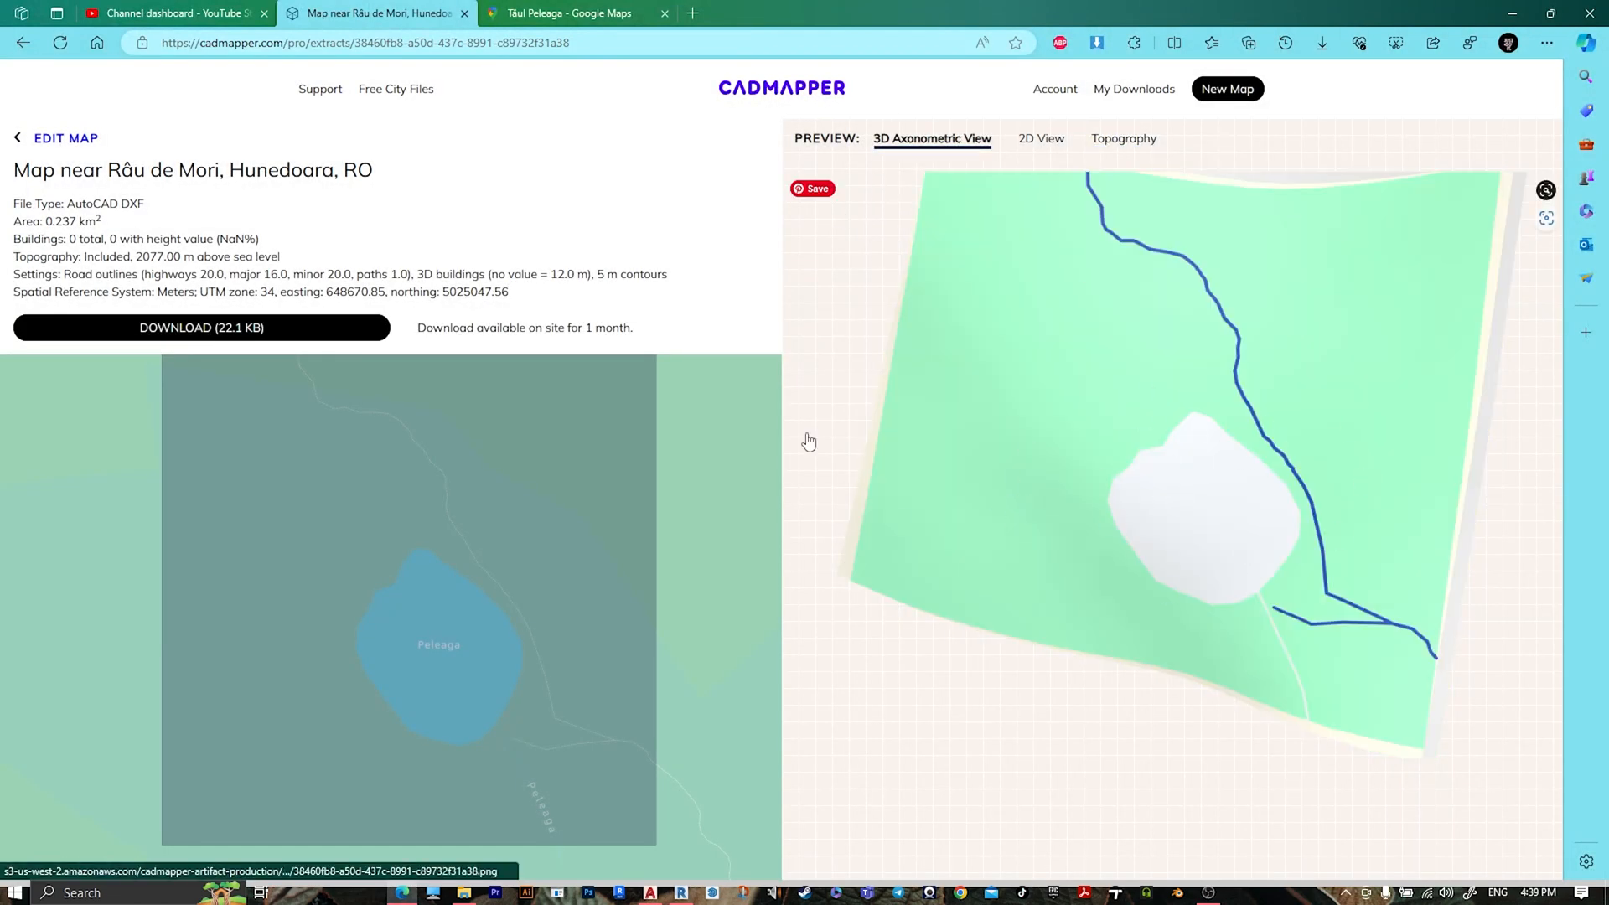
- Return to Revit and delete the contours and topography layers from the imported lake.dwg
left_click(682, 892)
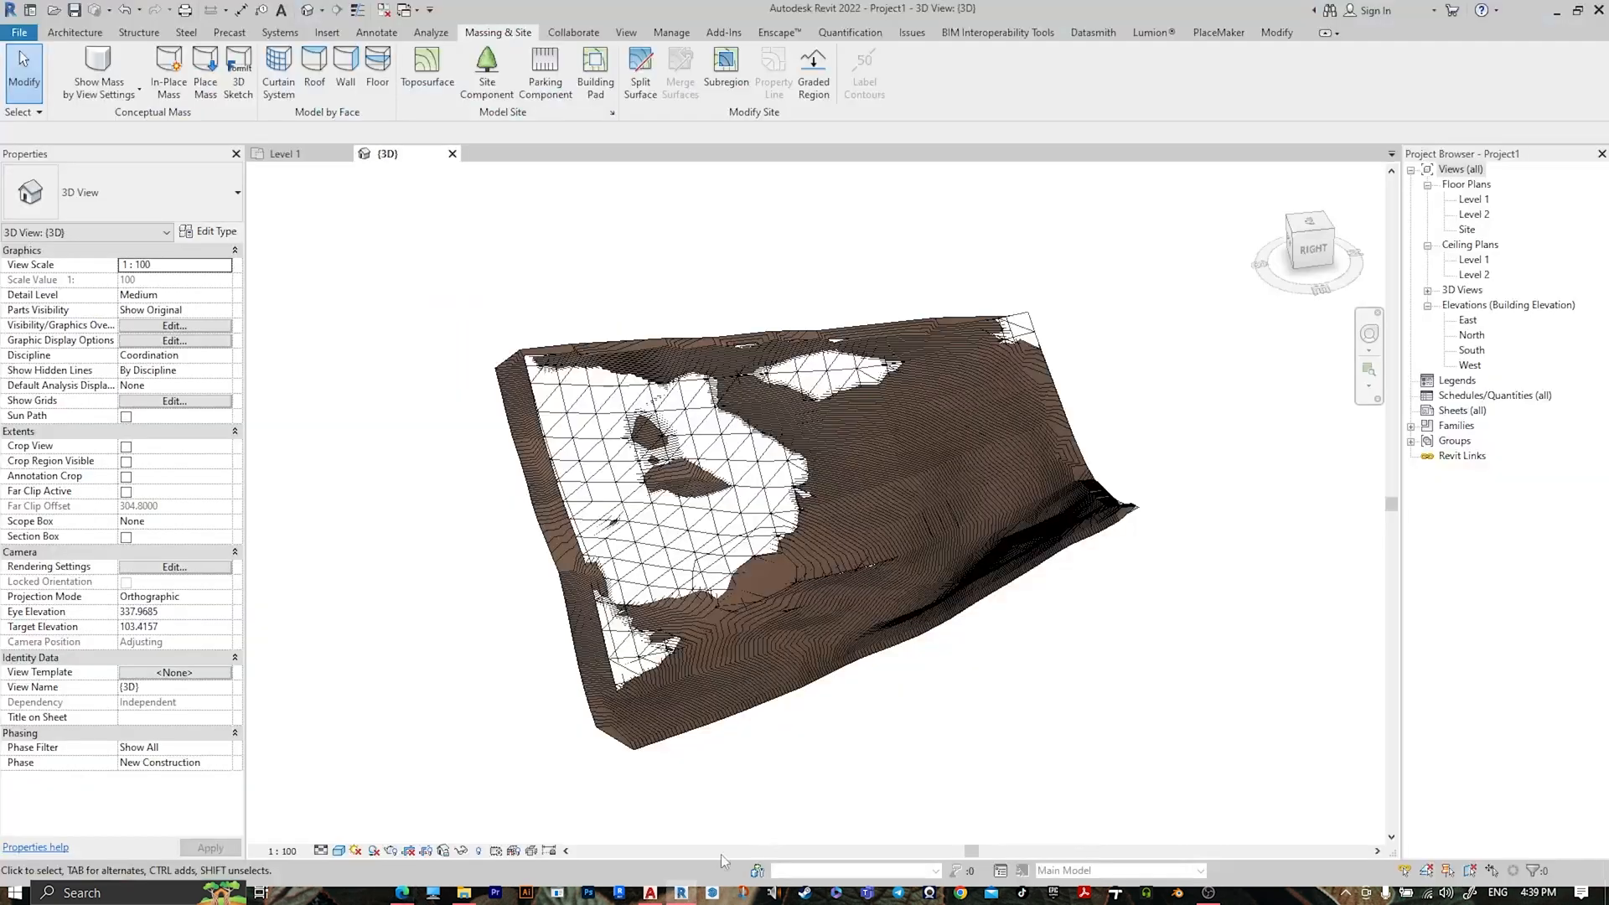
left_click(568, 434)
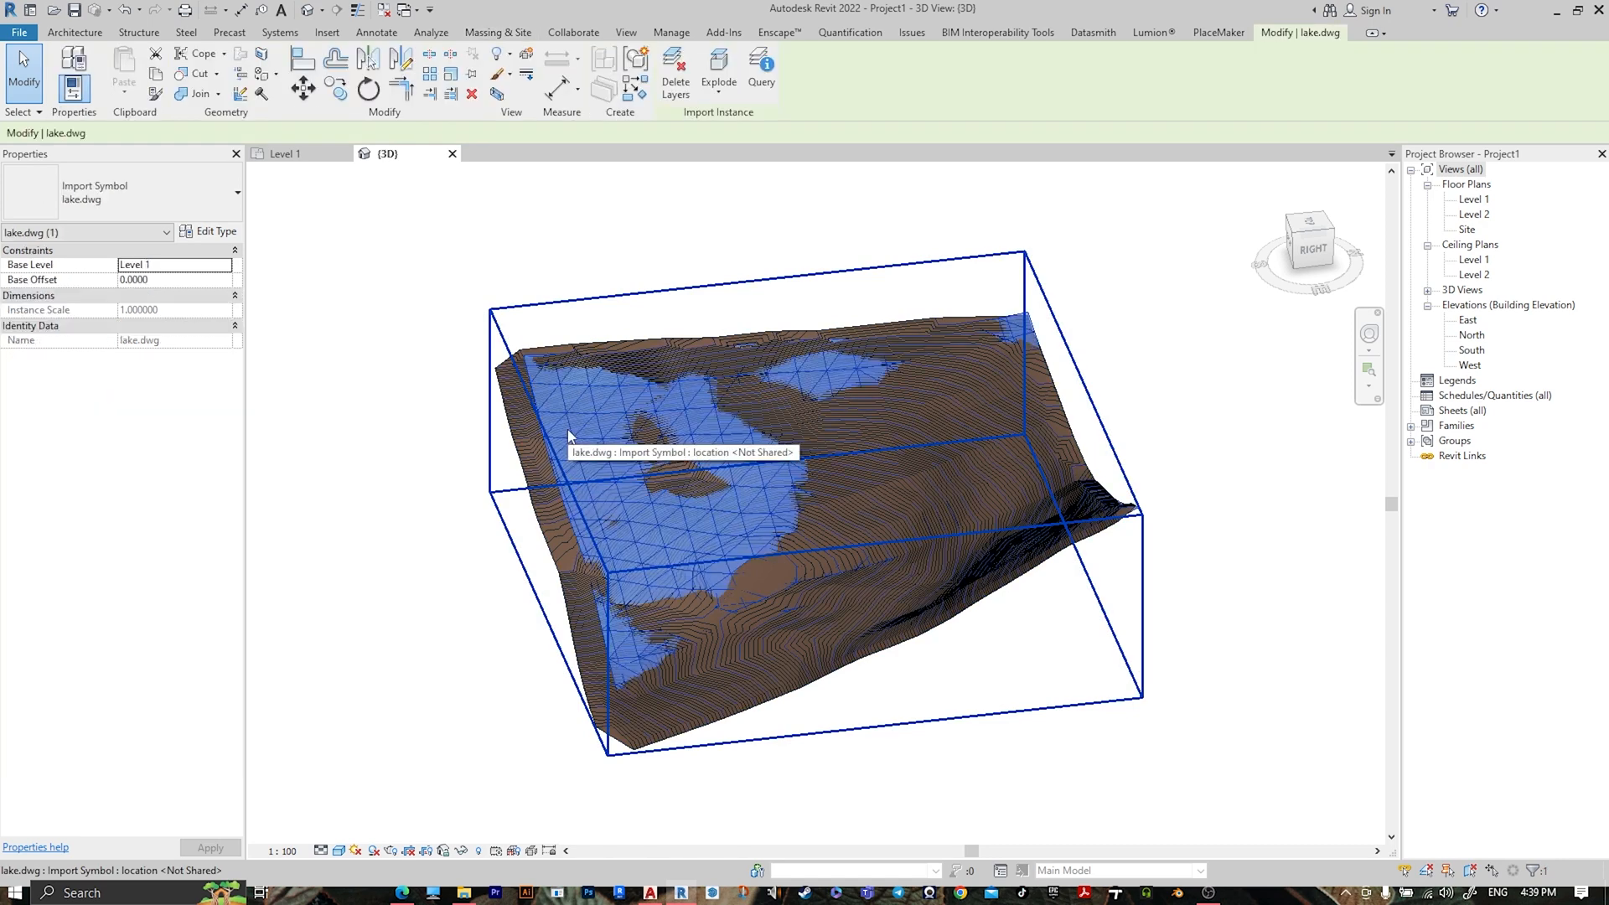
left_click(676, 87)
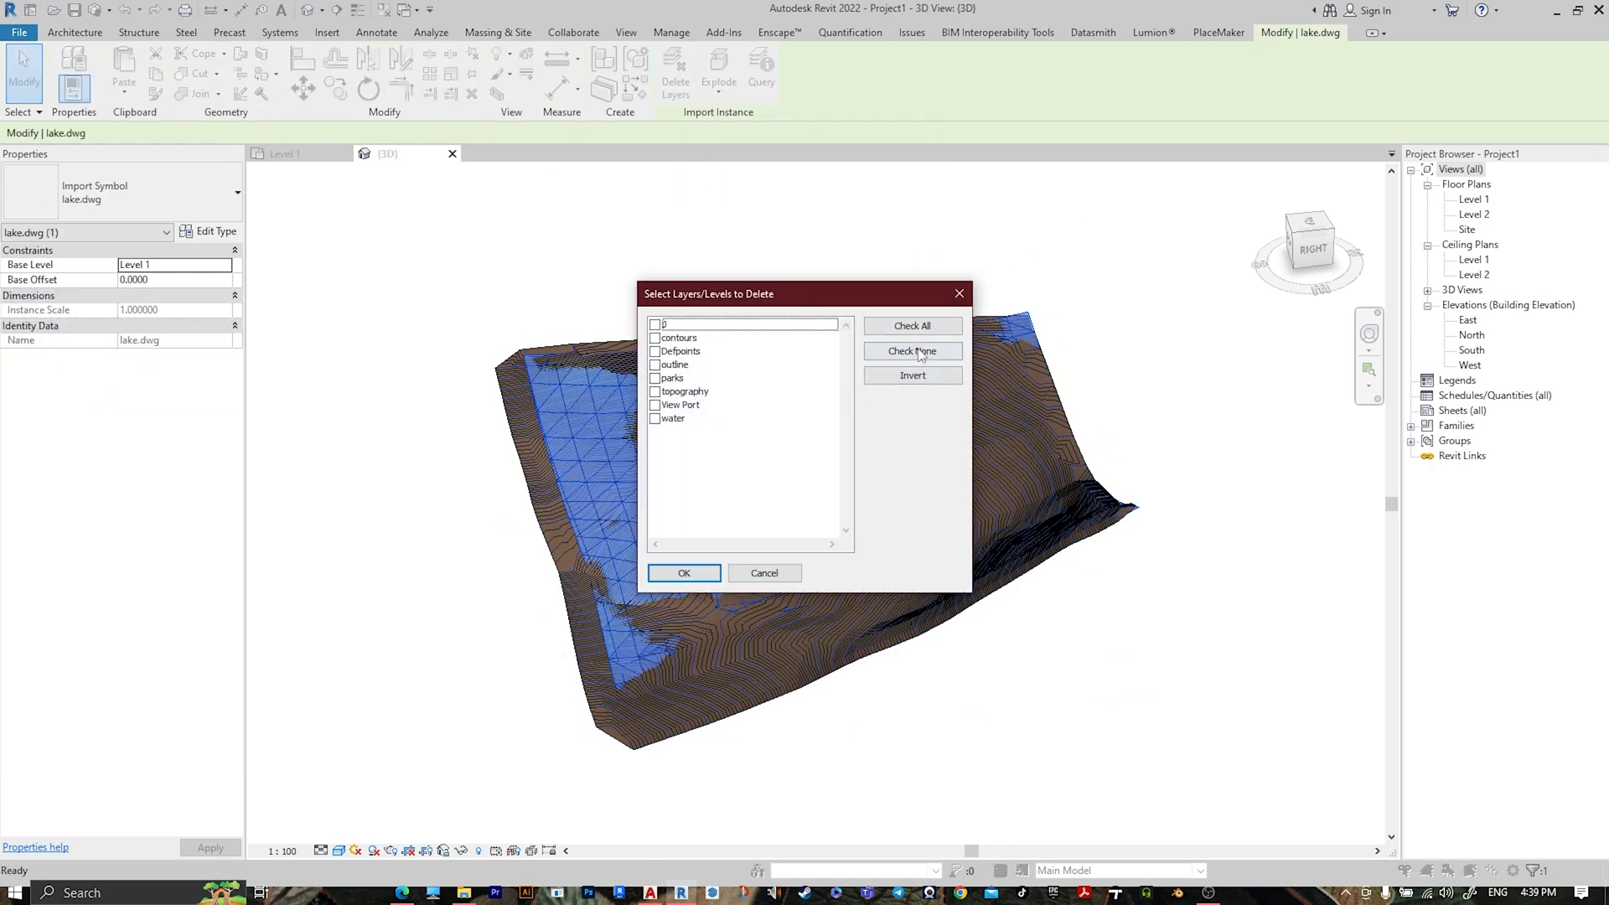
left_click(921, 352)
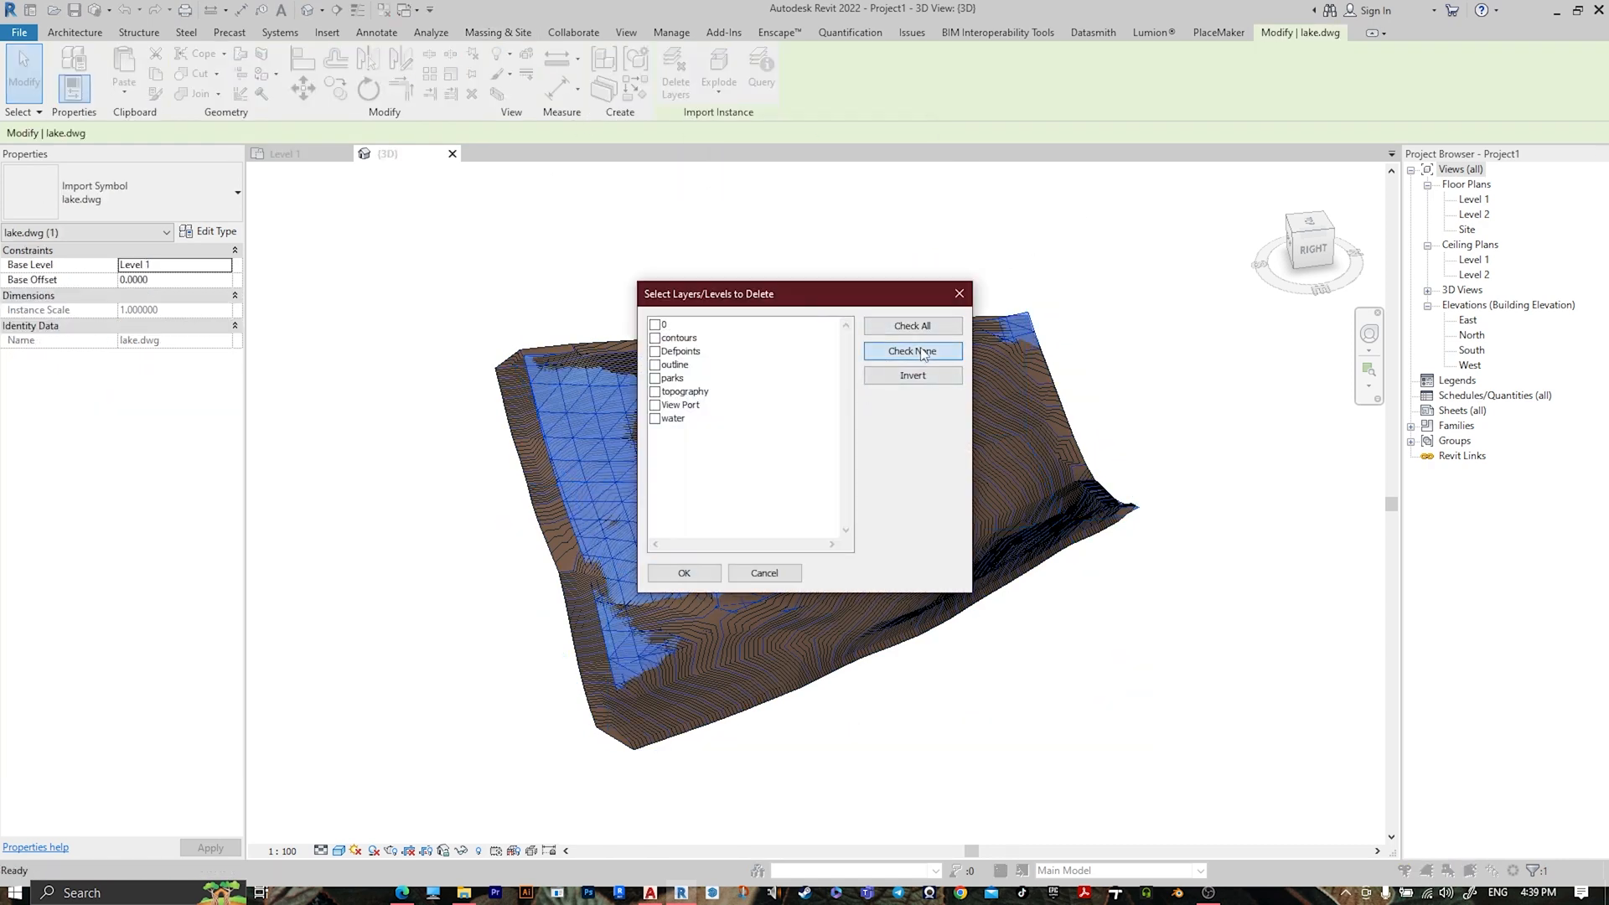
left_click(655, 338)
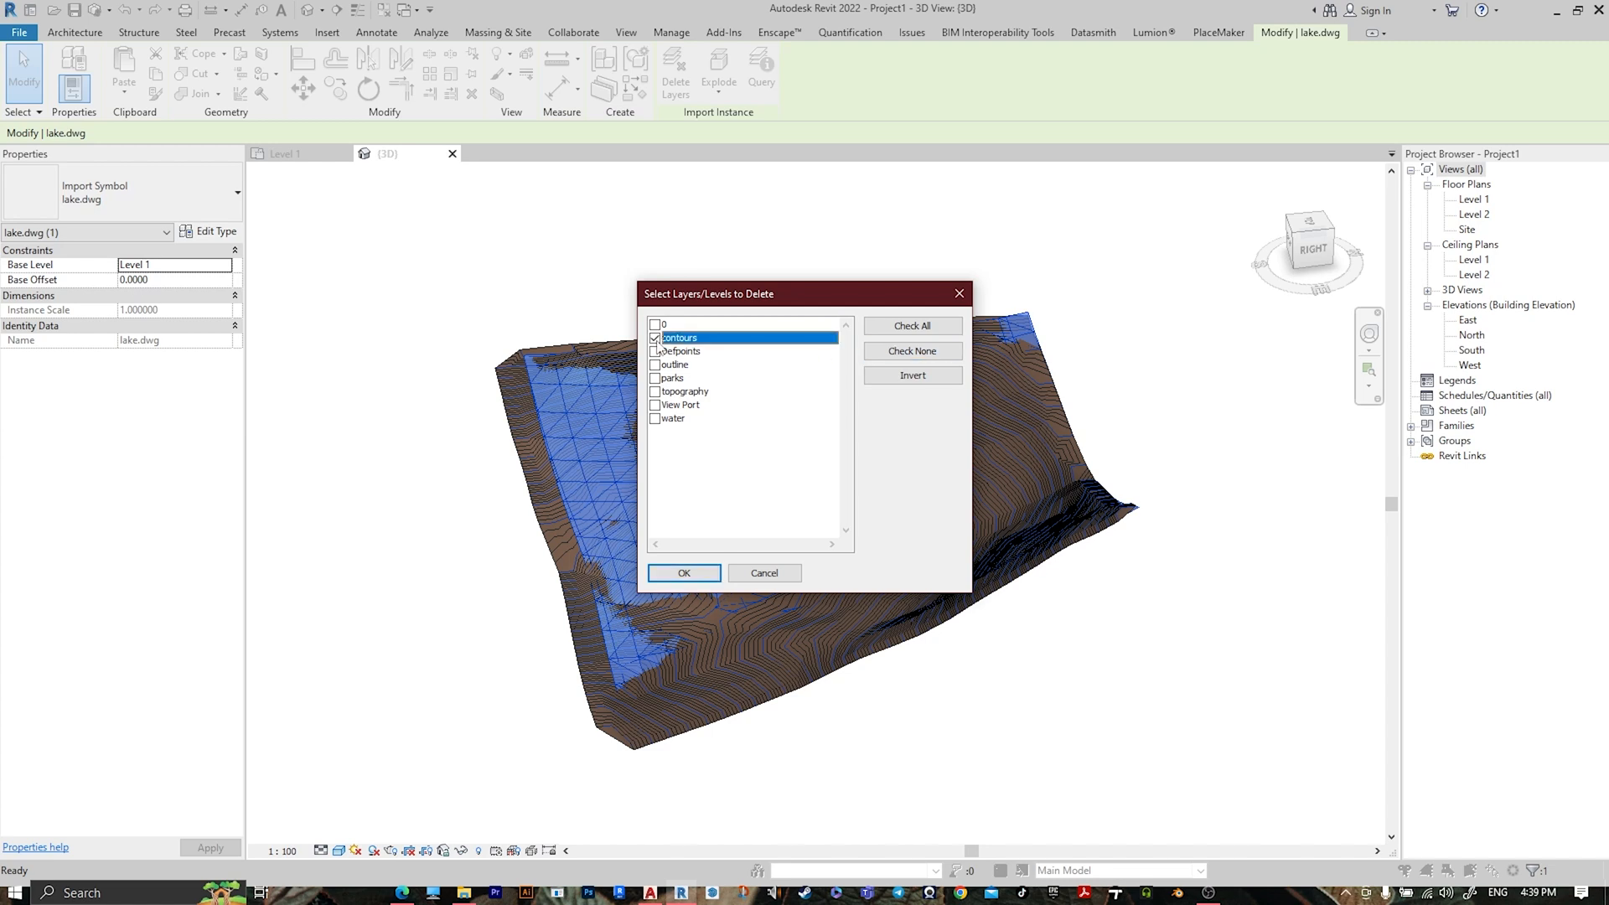
left_click(655, 392)
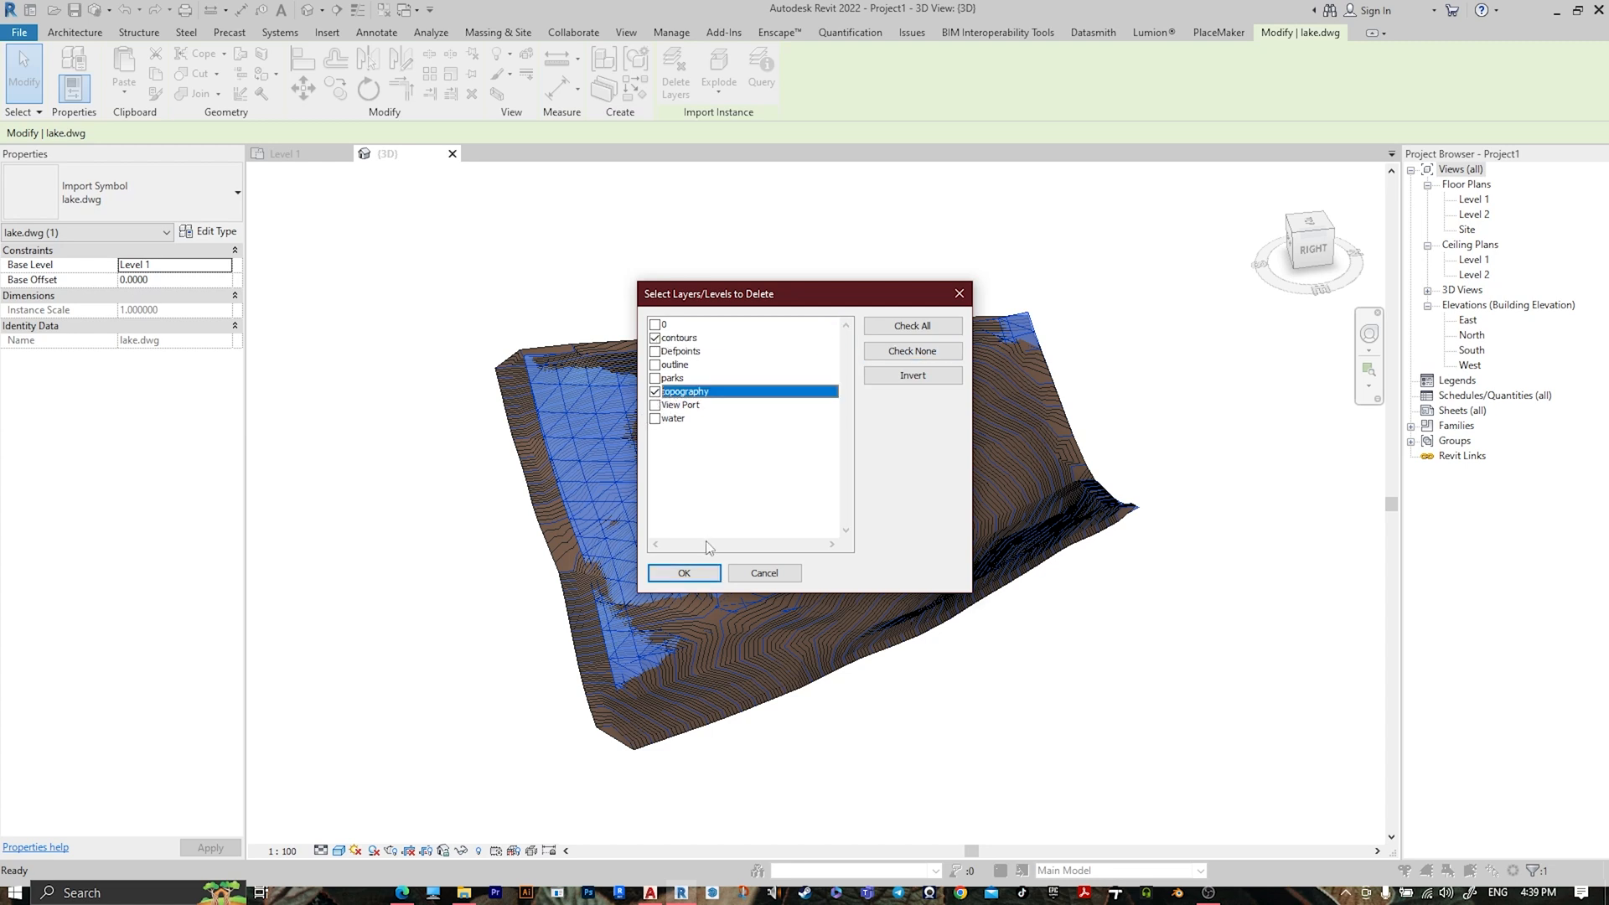
left_click(684, 573)
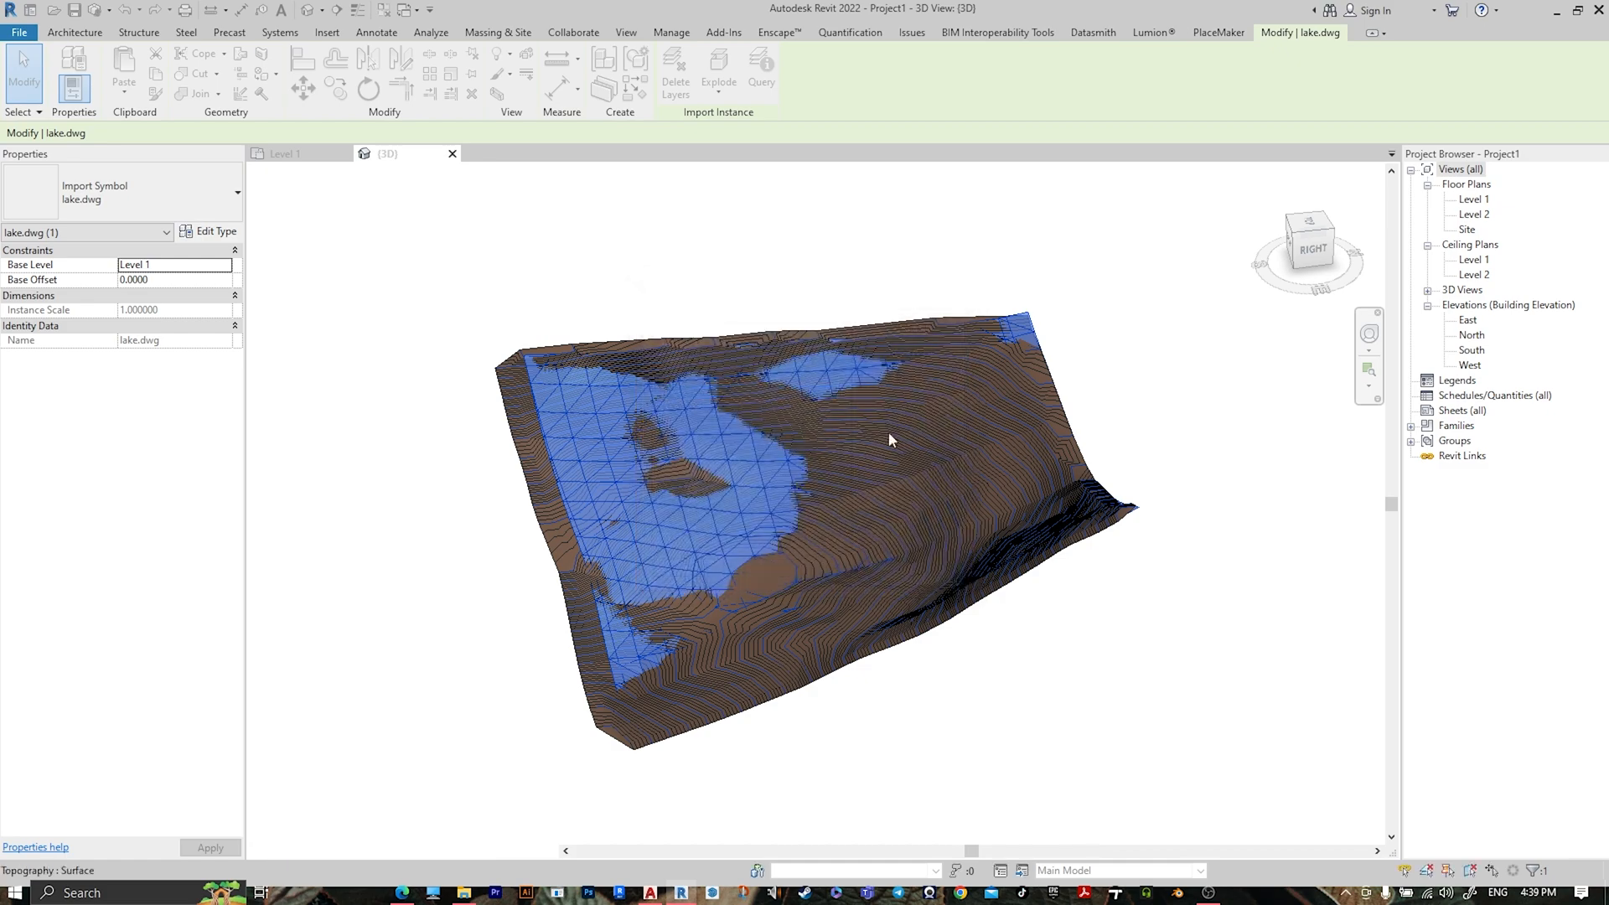
key("Escape")
middle_click_drag(759, 348, 928, 480, "shift")
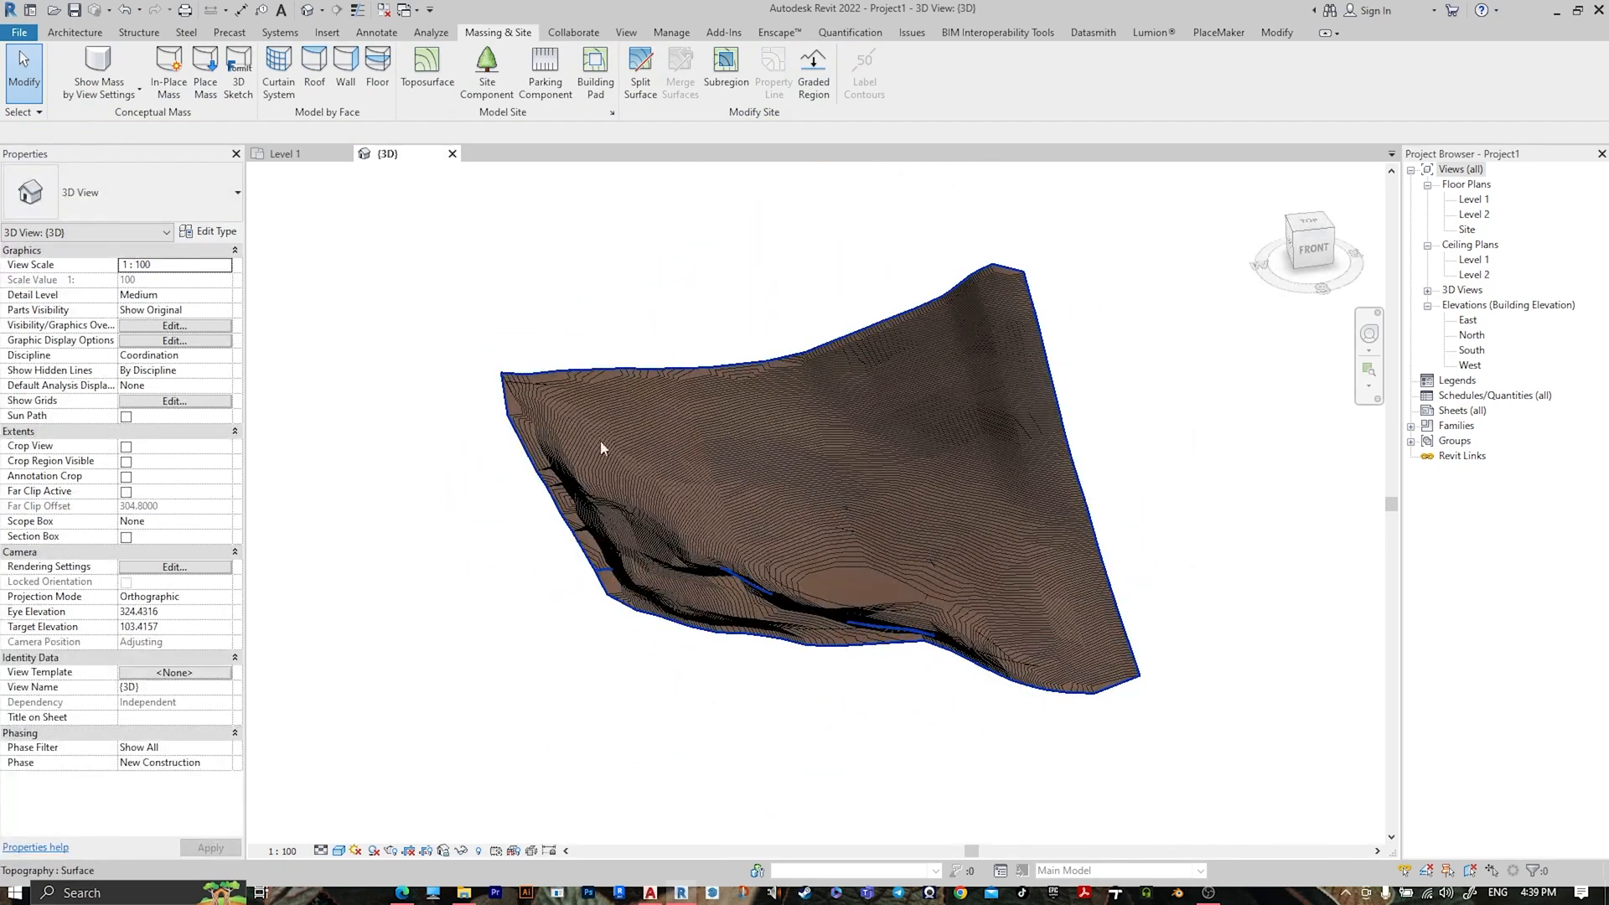
- In the Level 1 floor plan, start an in-place model in the Walls category with the default name
left_click(288, 159)
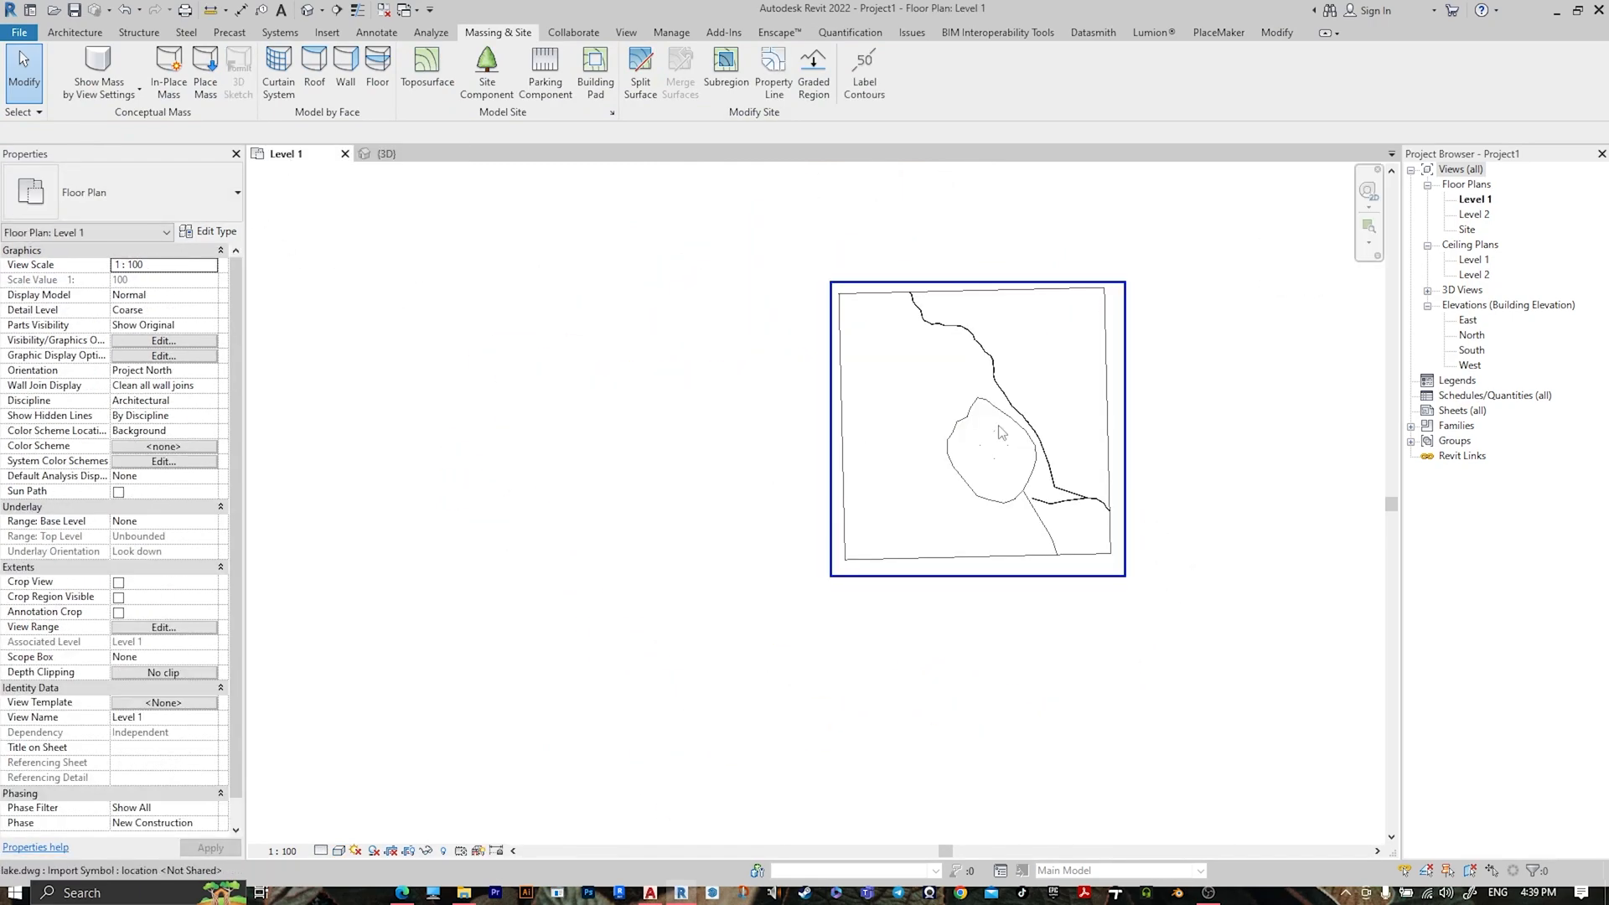
scroll(930, 376, "up", 4)
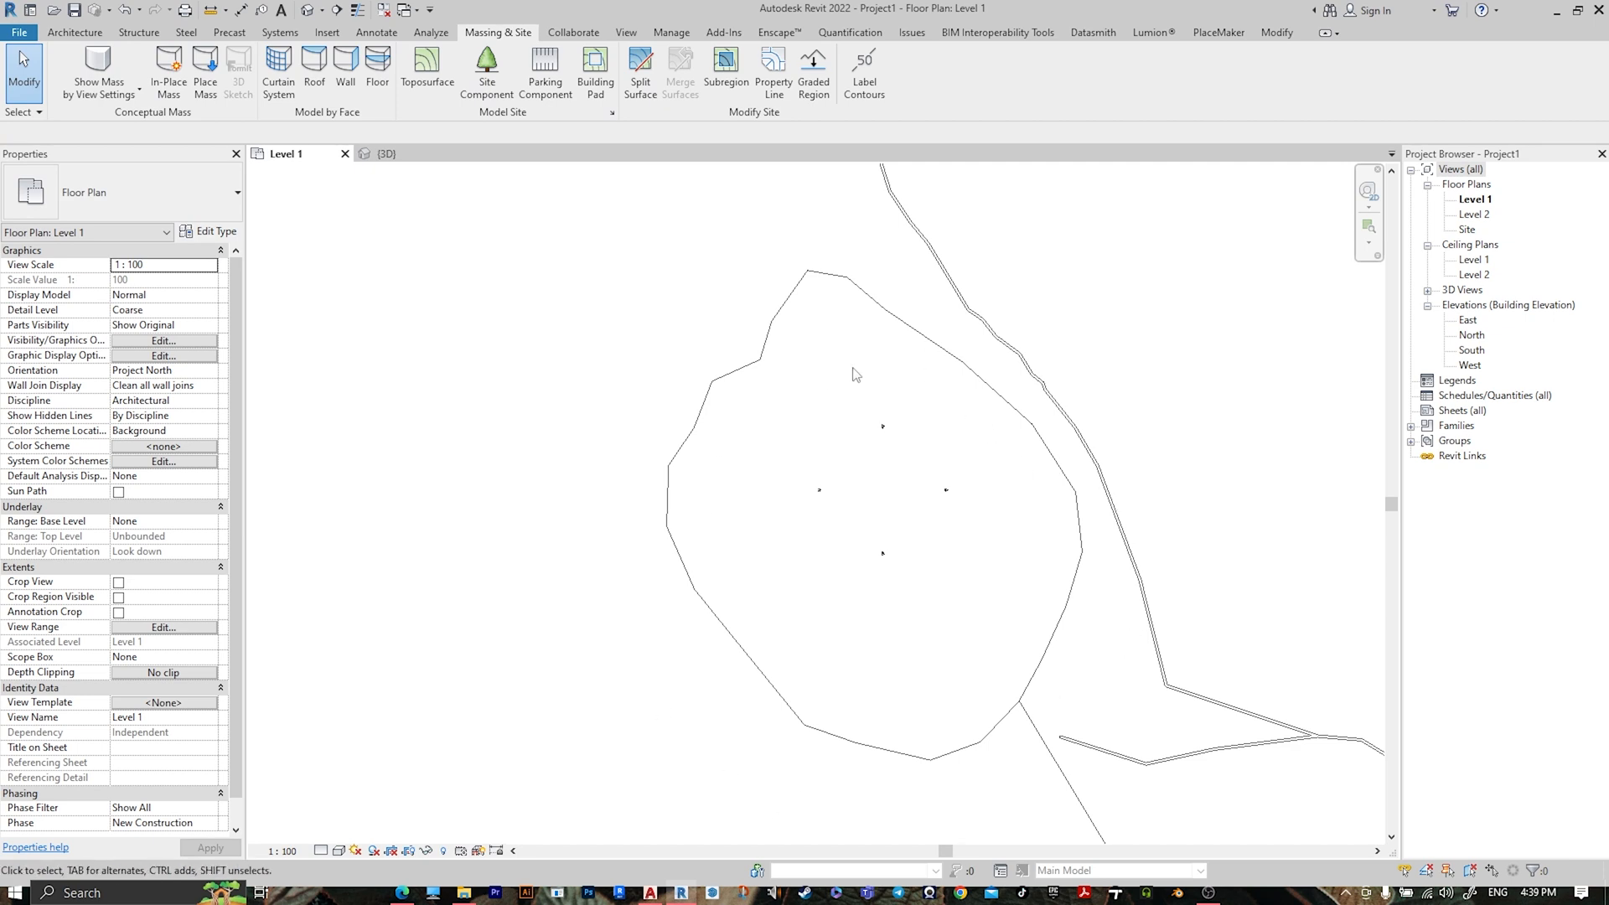
left_click(77, 32)
left_click(189, 95)
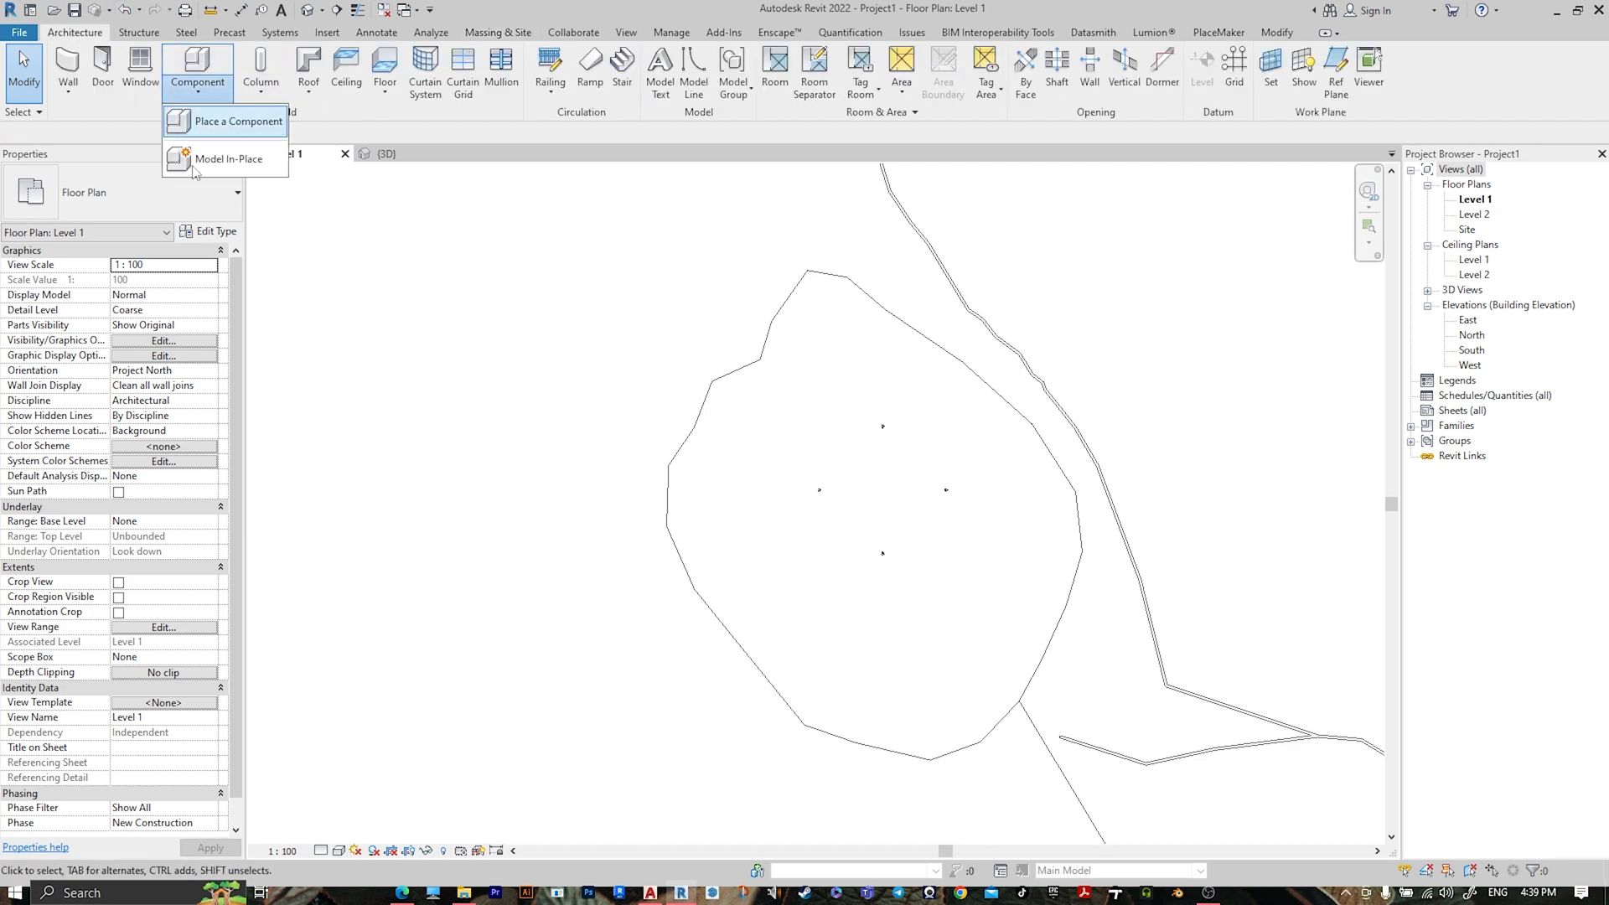
left_click(198, 166)
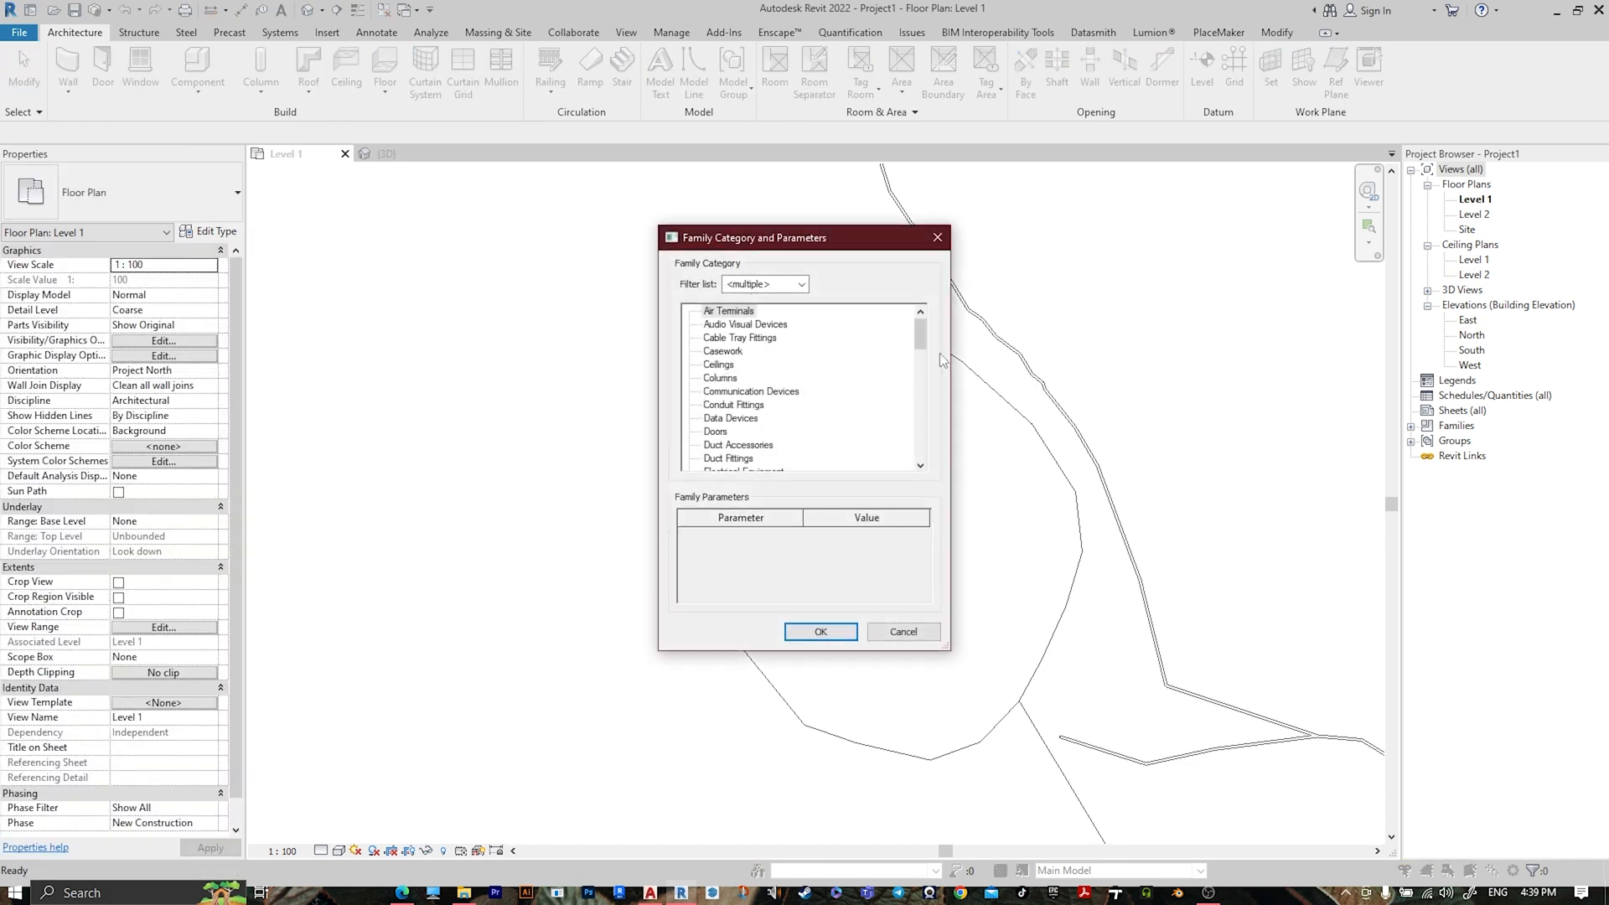
left_click_drag(923, 334, 927, 472)
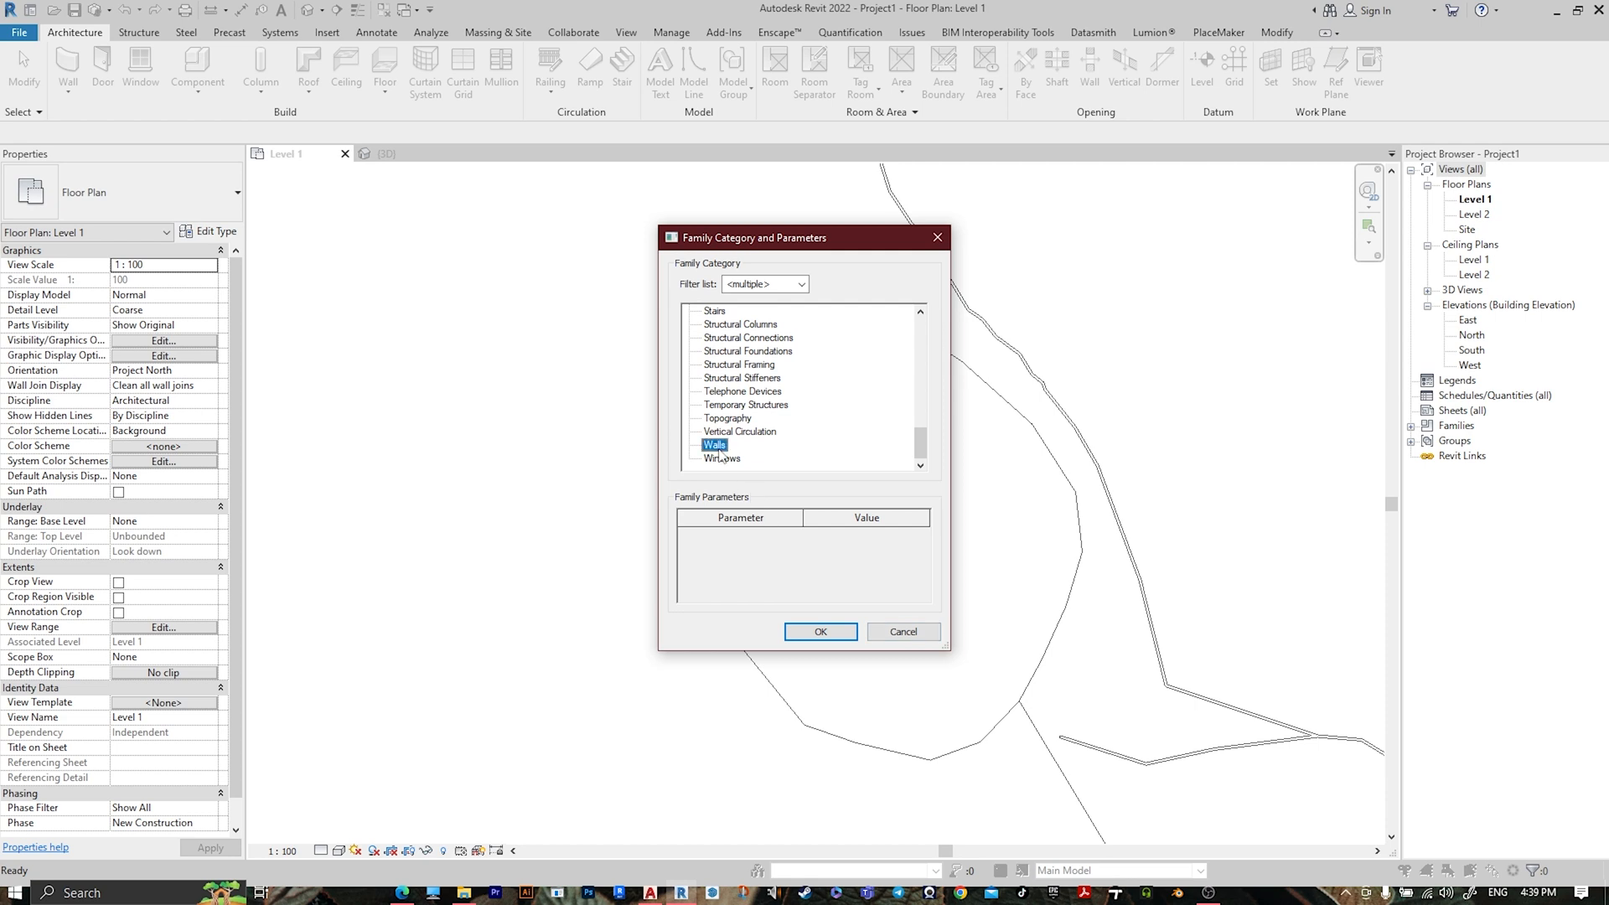
left_click(823, 635)
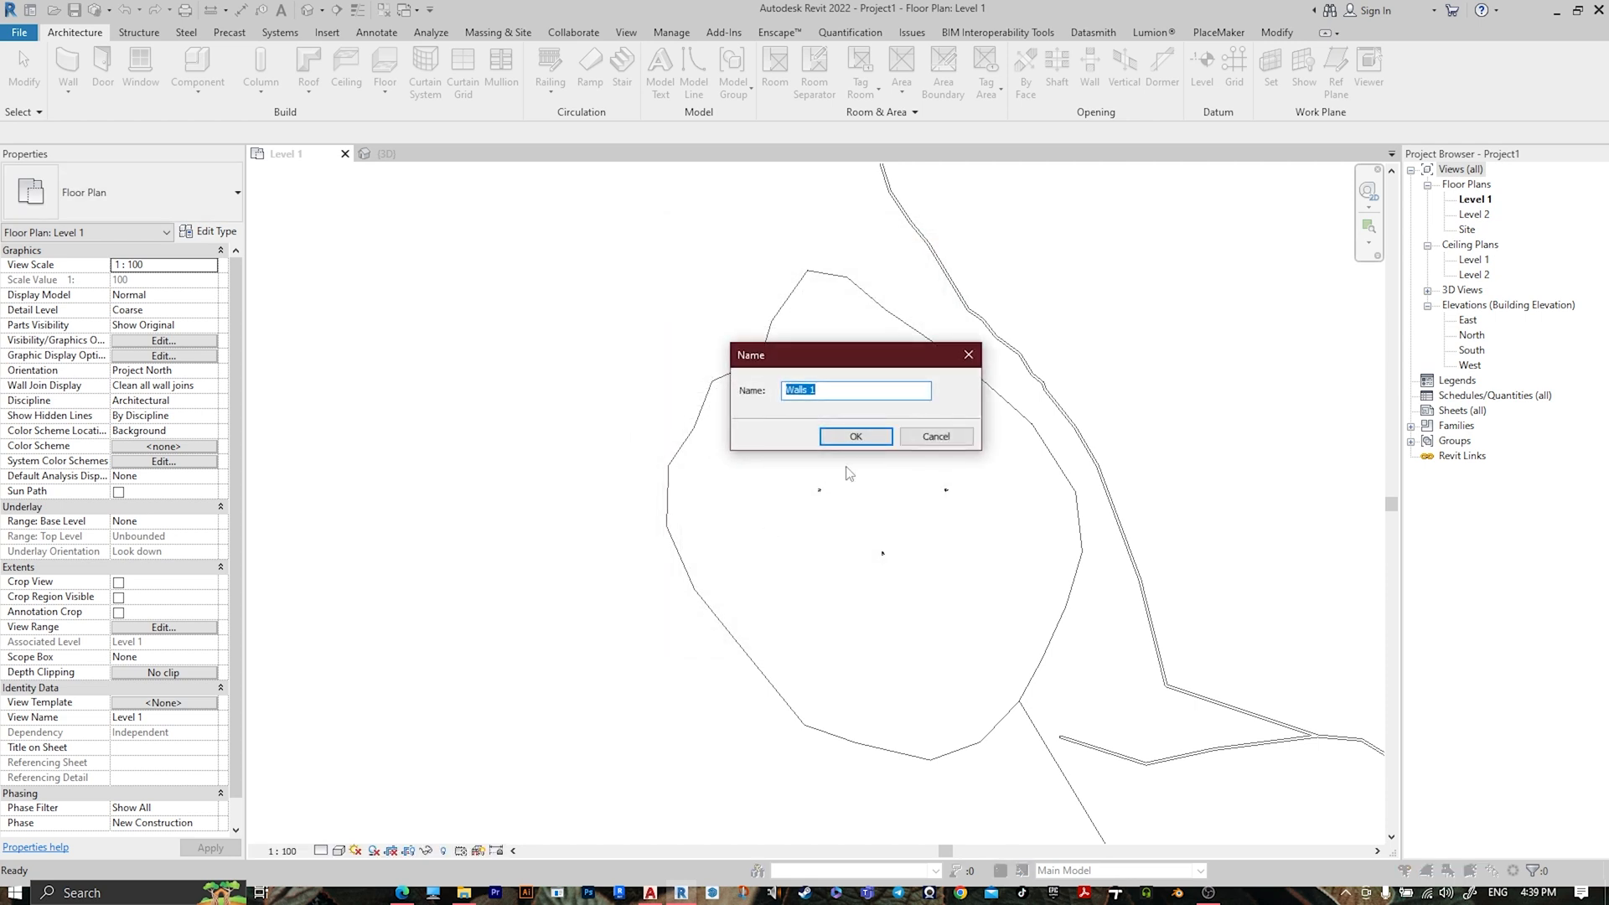
left_click(871, 437)
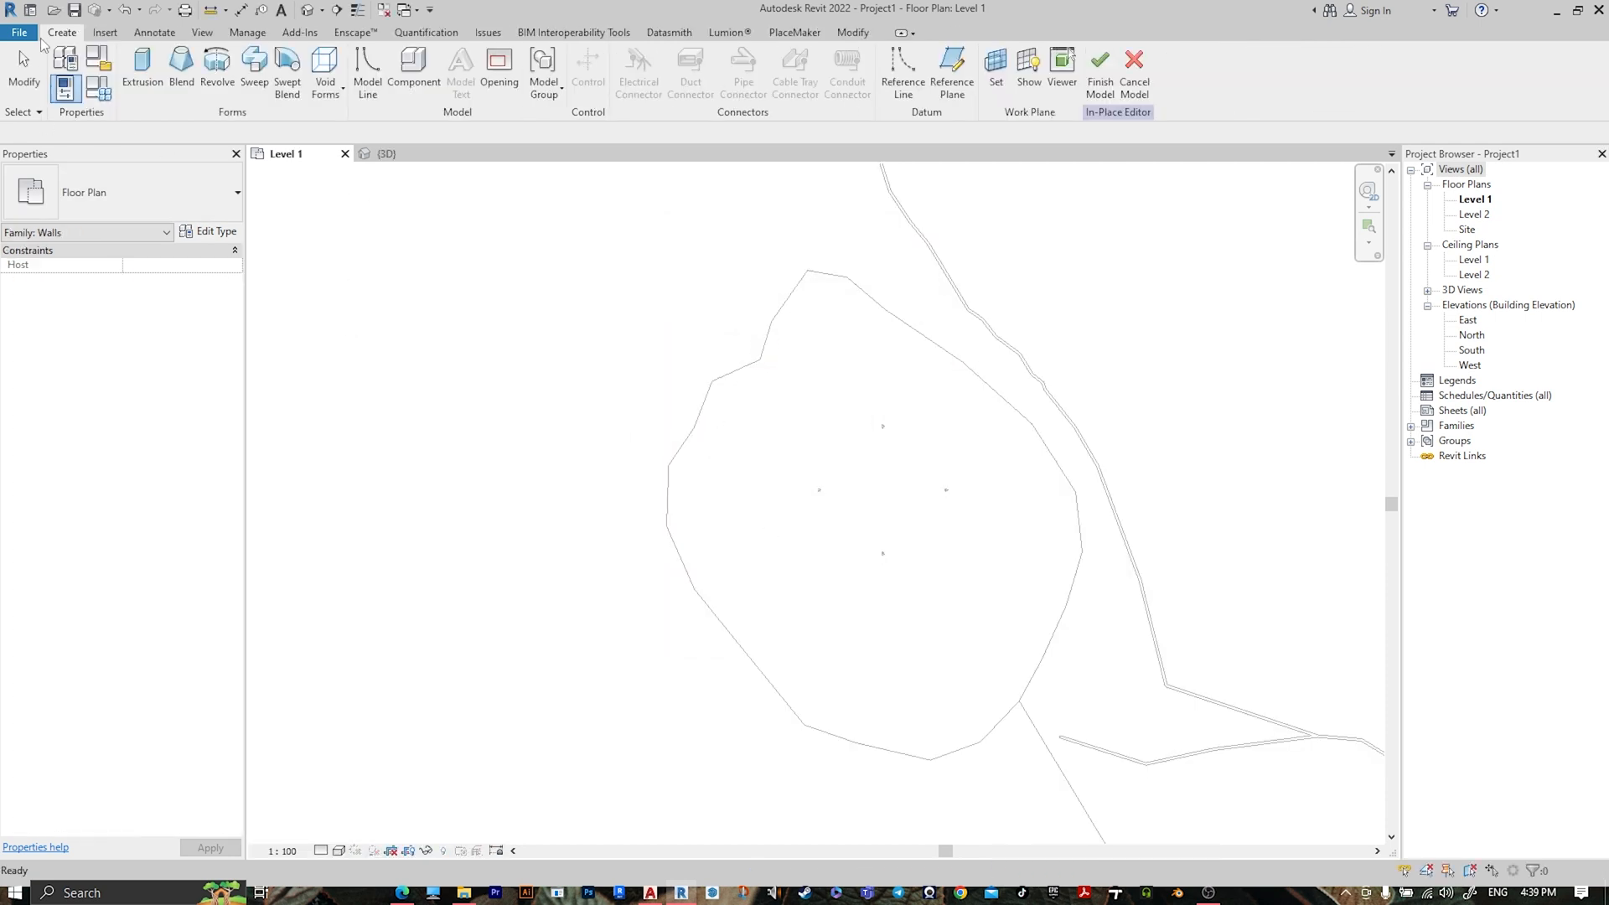
- Start an Extrusion and use Pick Lines on the lake outline's edges around its northern tip and upper northwest shore
left_click(155, 88)
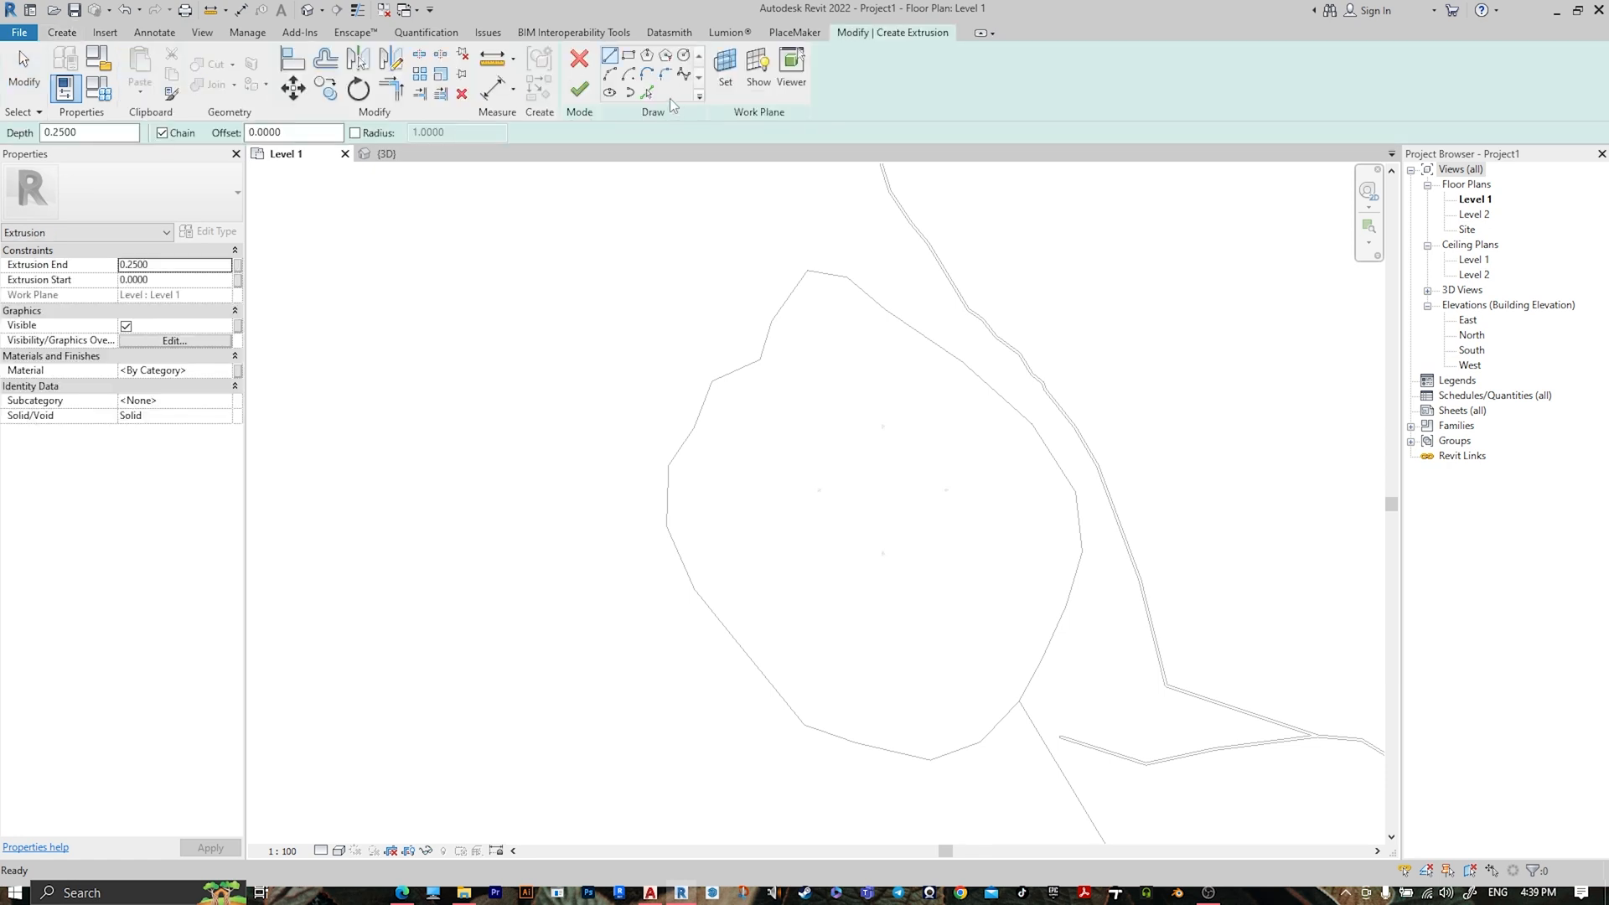
left_click(649, 93)
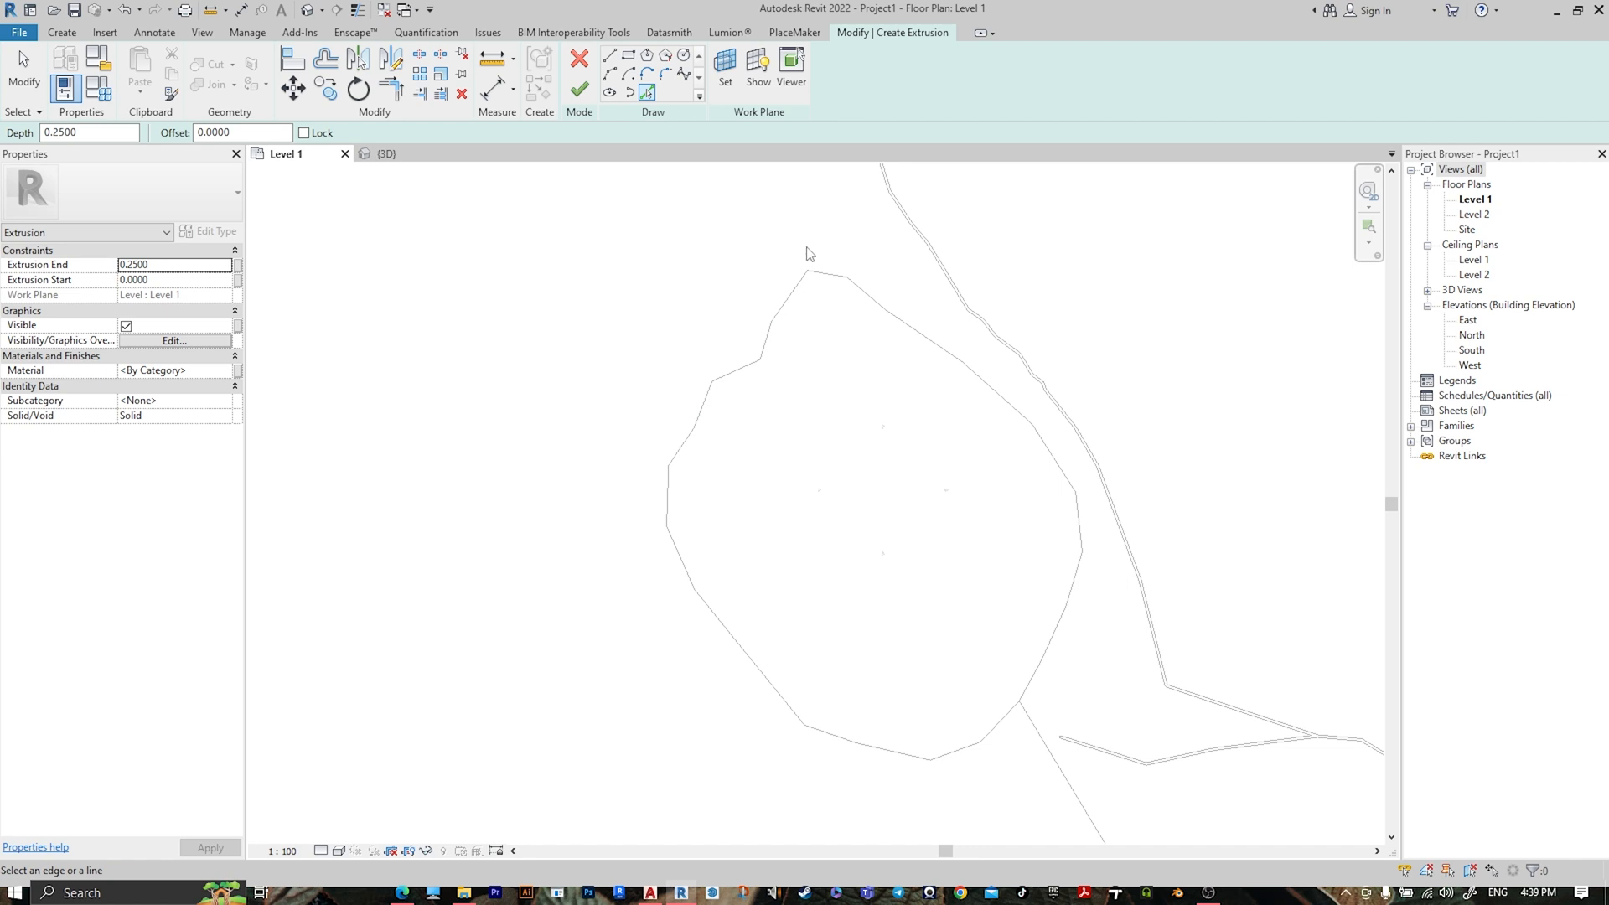
scroll(809, 254, "up", 5)
left_click(783, 353)
left_click(888, 300)
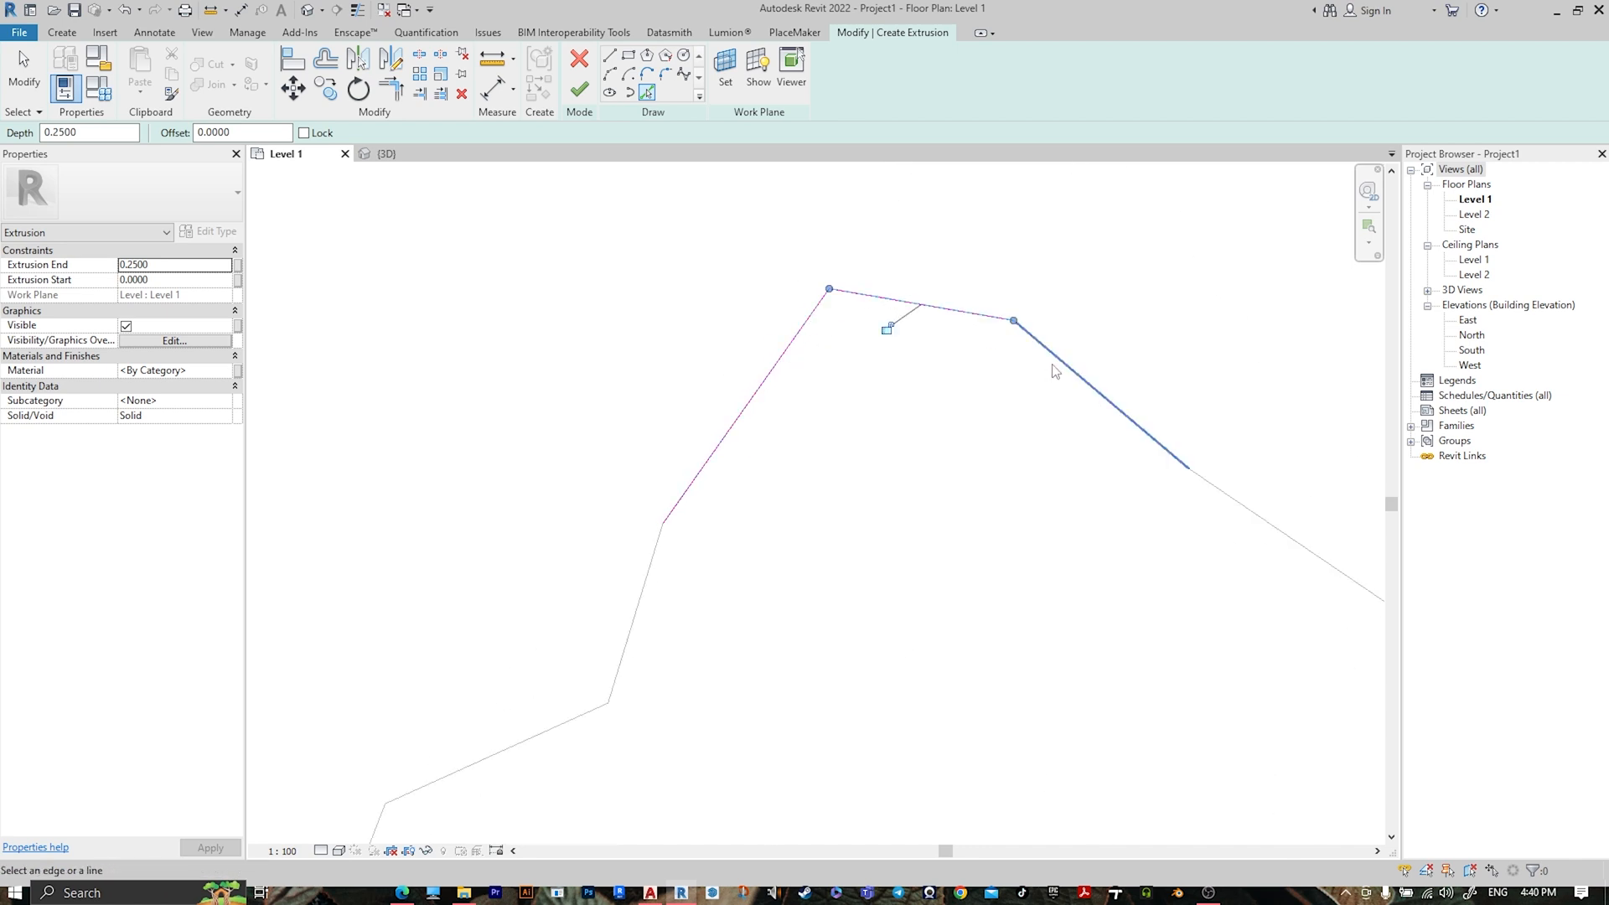
left_click(1054, 371)
left_click(657, 539)
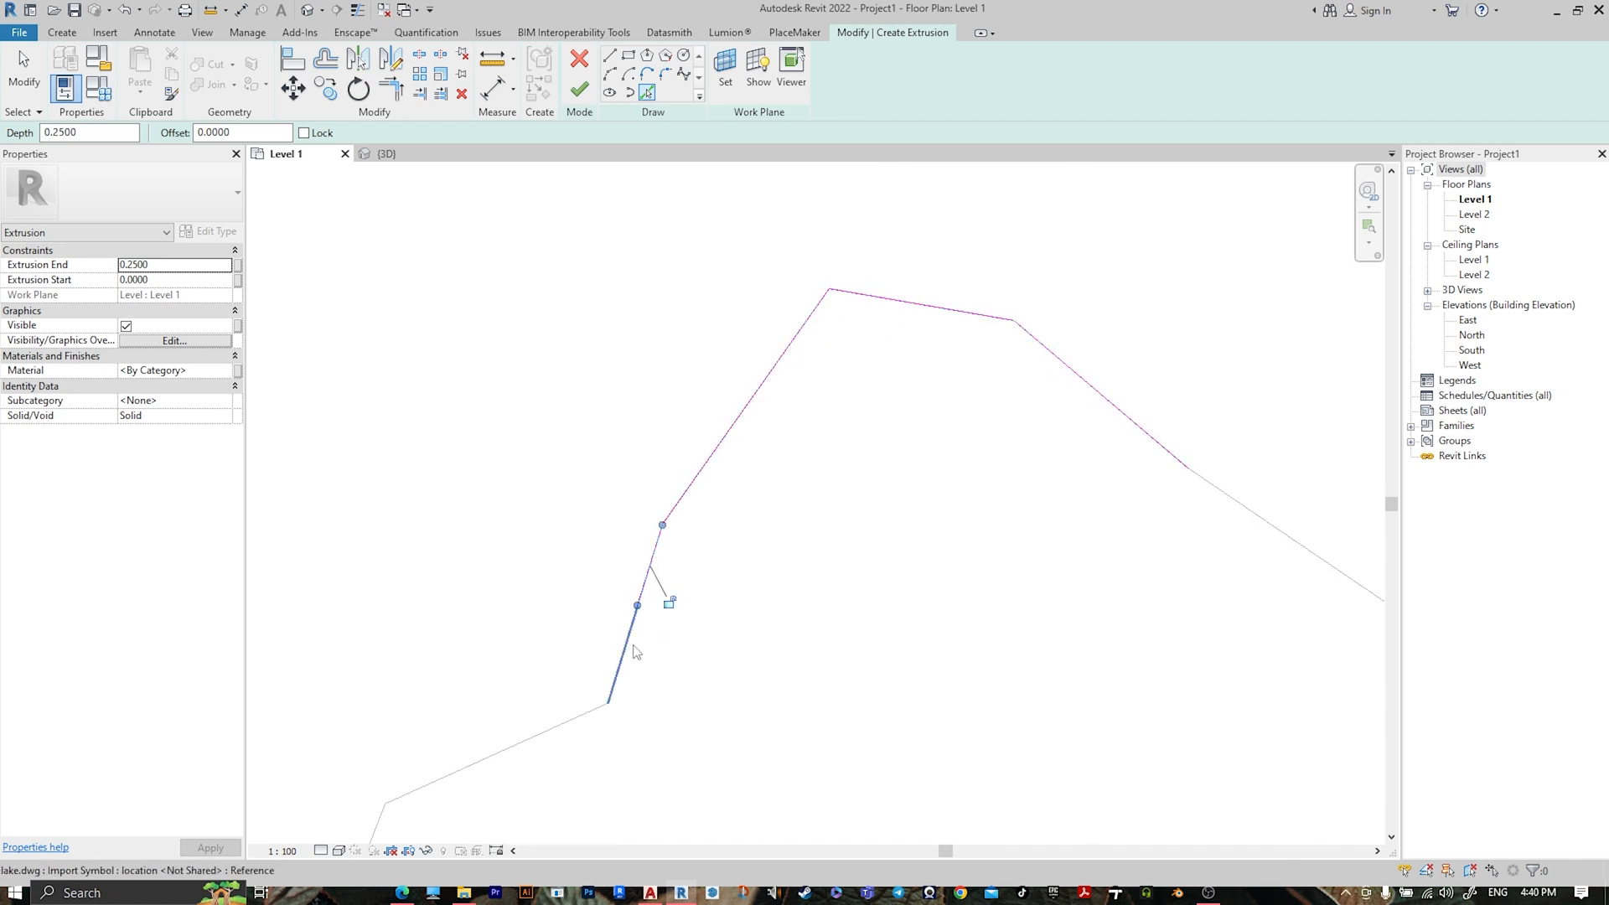
left_click(536, 734)
- Add the next outline segment on the lake's upper west shore to the extrusion sketch with Pick Lines
scroll(490, 687, "down", 3)
middle_click_drag(489, 683, 772, 339)
scroll(778, 325, "up", 1)
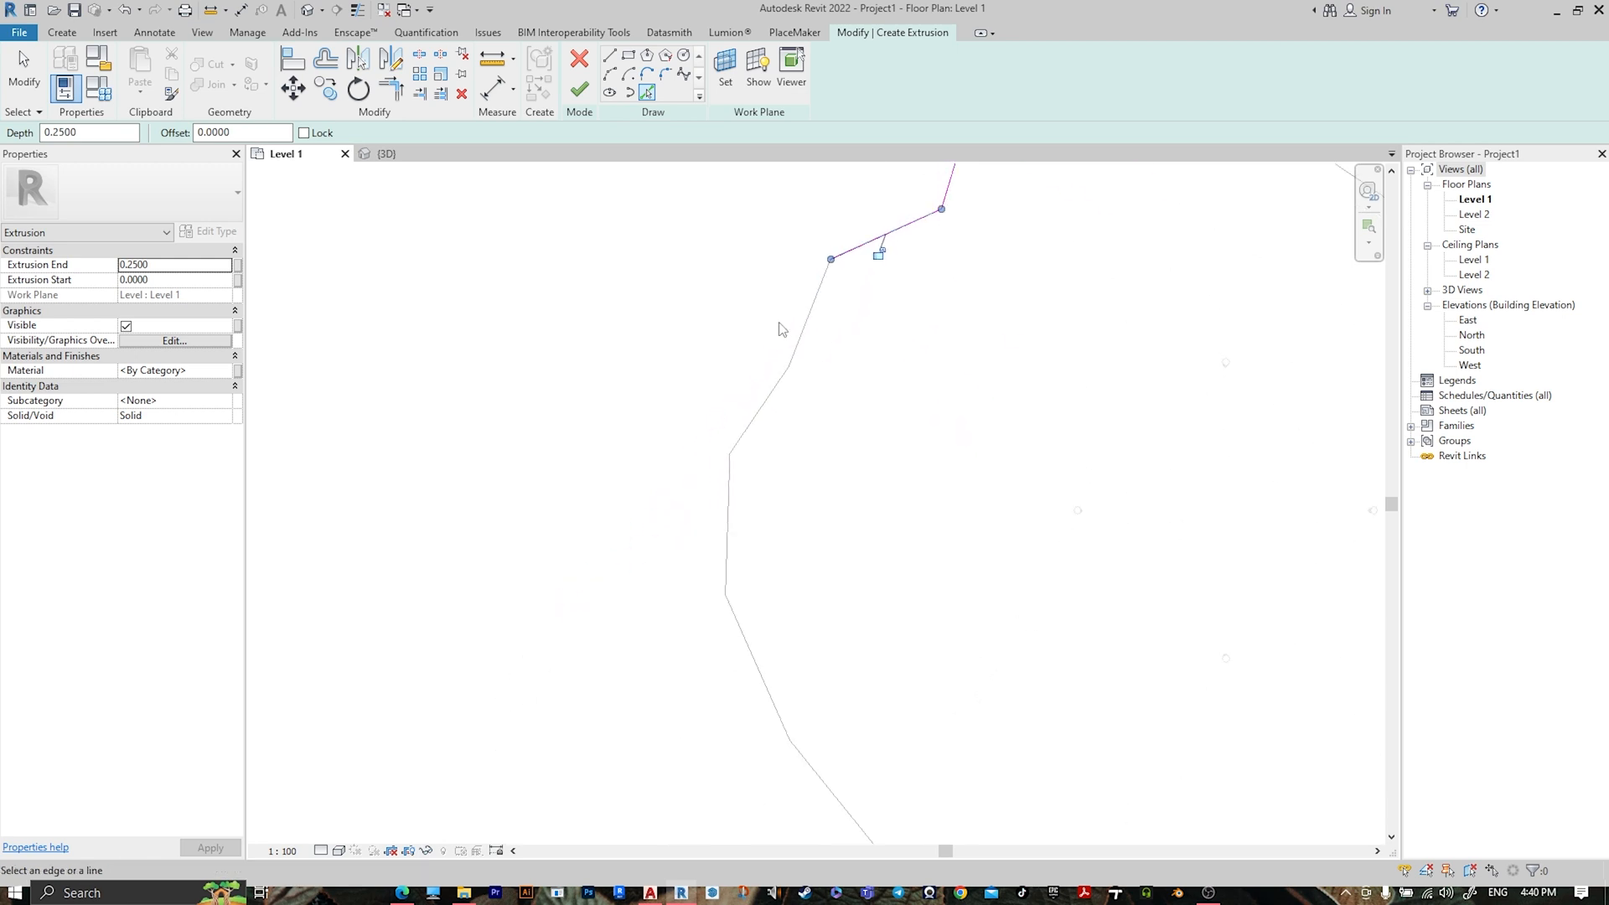
left_click(820, 299)
left_click(787, 373)
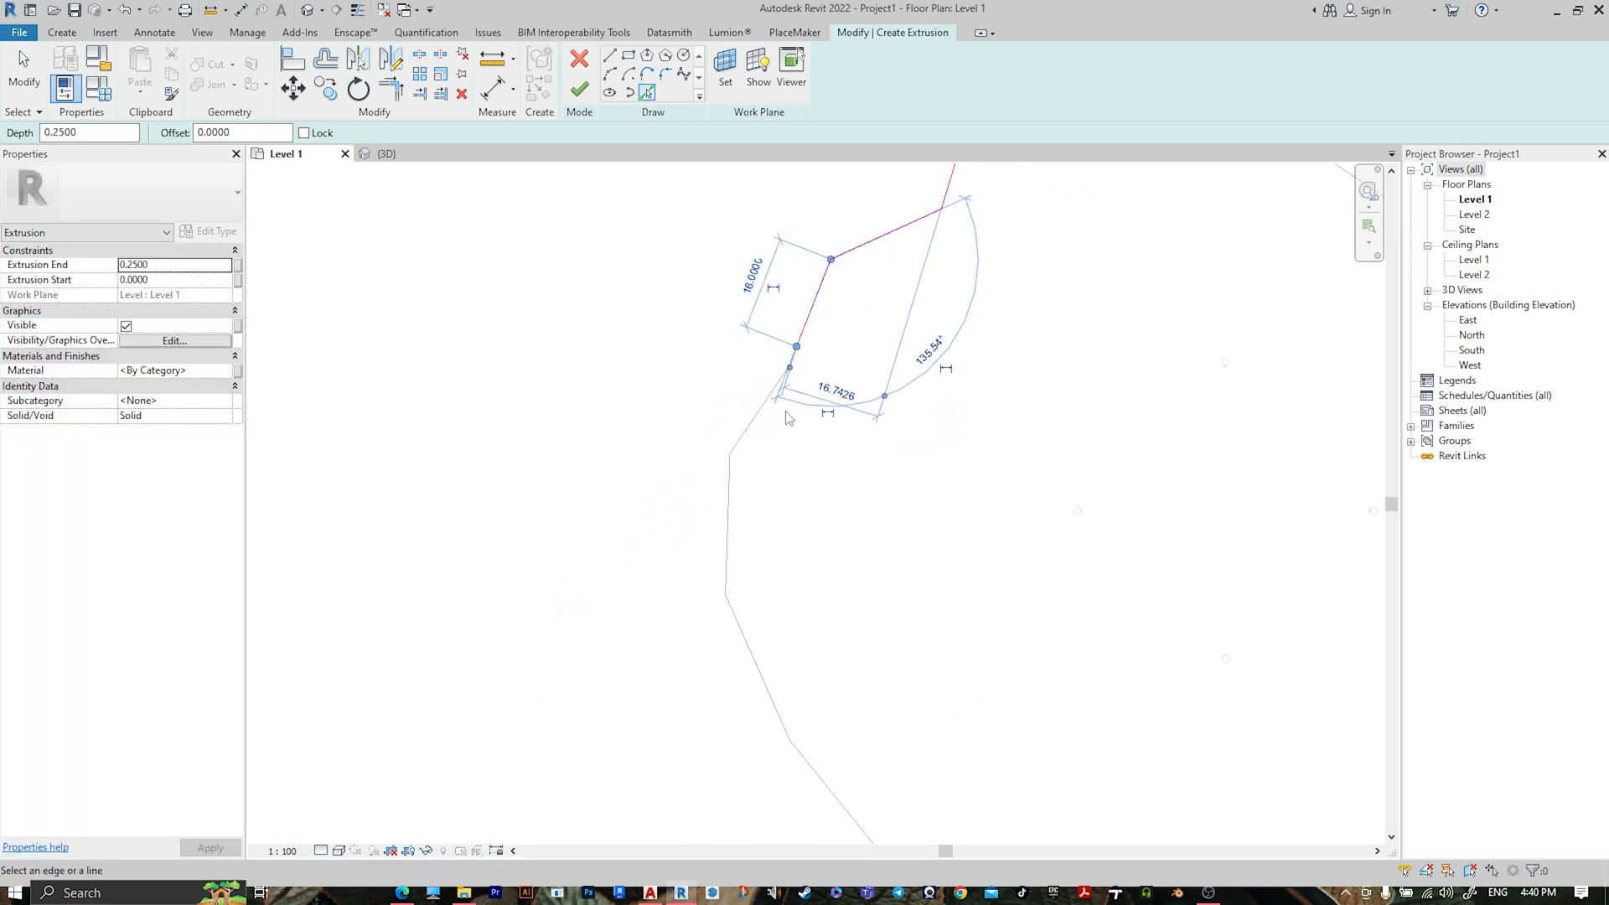
key("Escape")
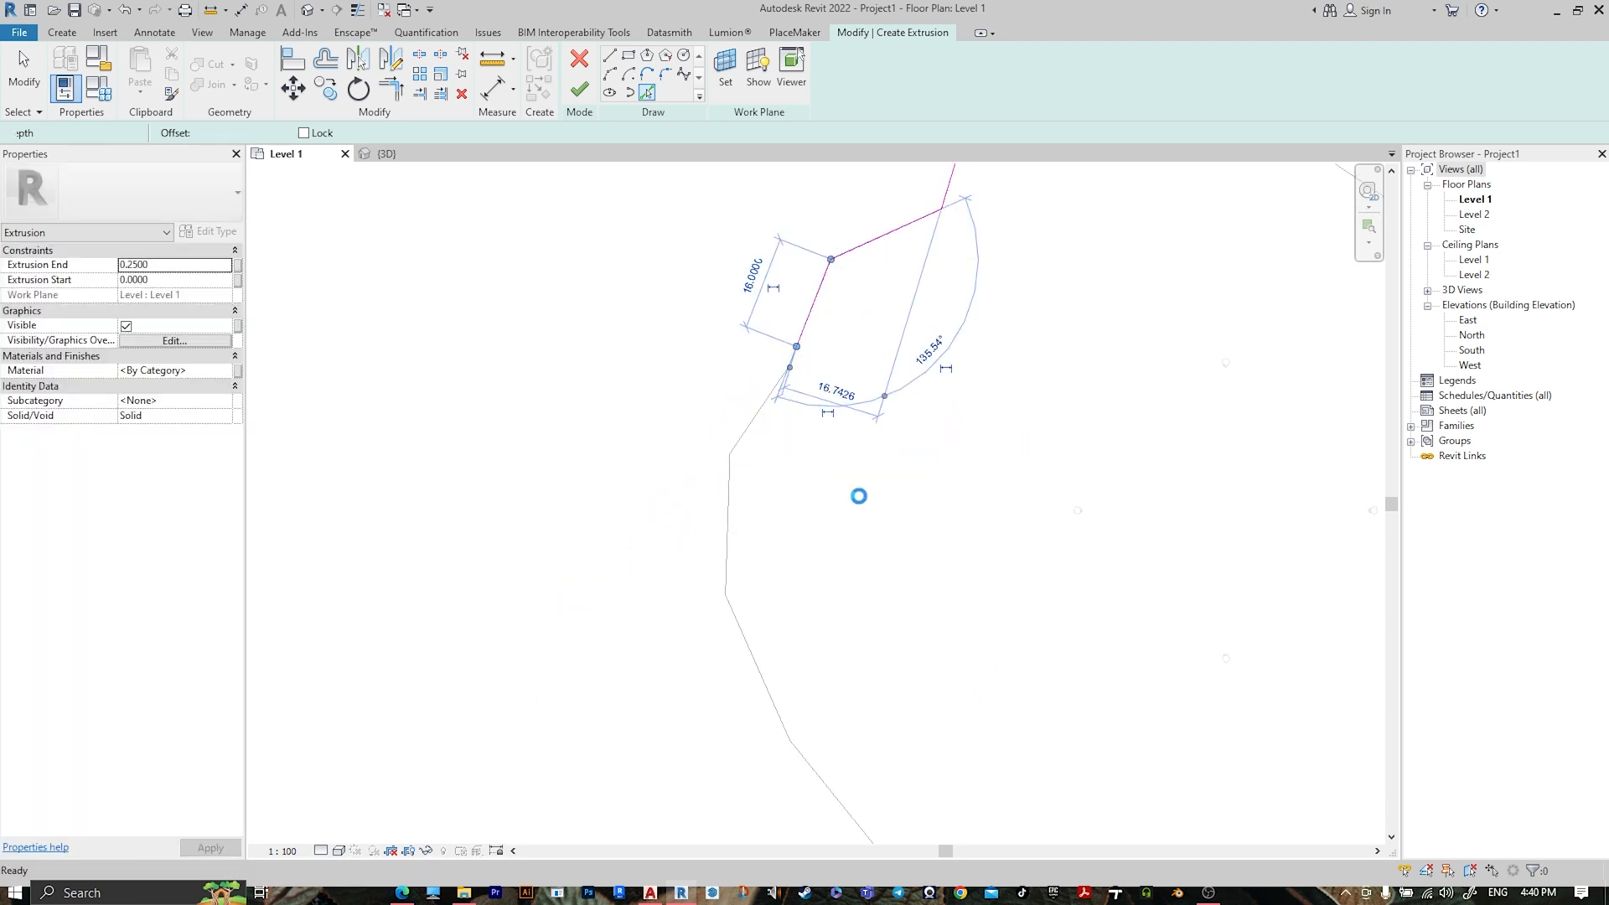
- Pick further lake outline segments along the east, south and west shores for the extrusion sketch, leaving gaps between some of them
scroll(752, 470, "down", 3)
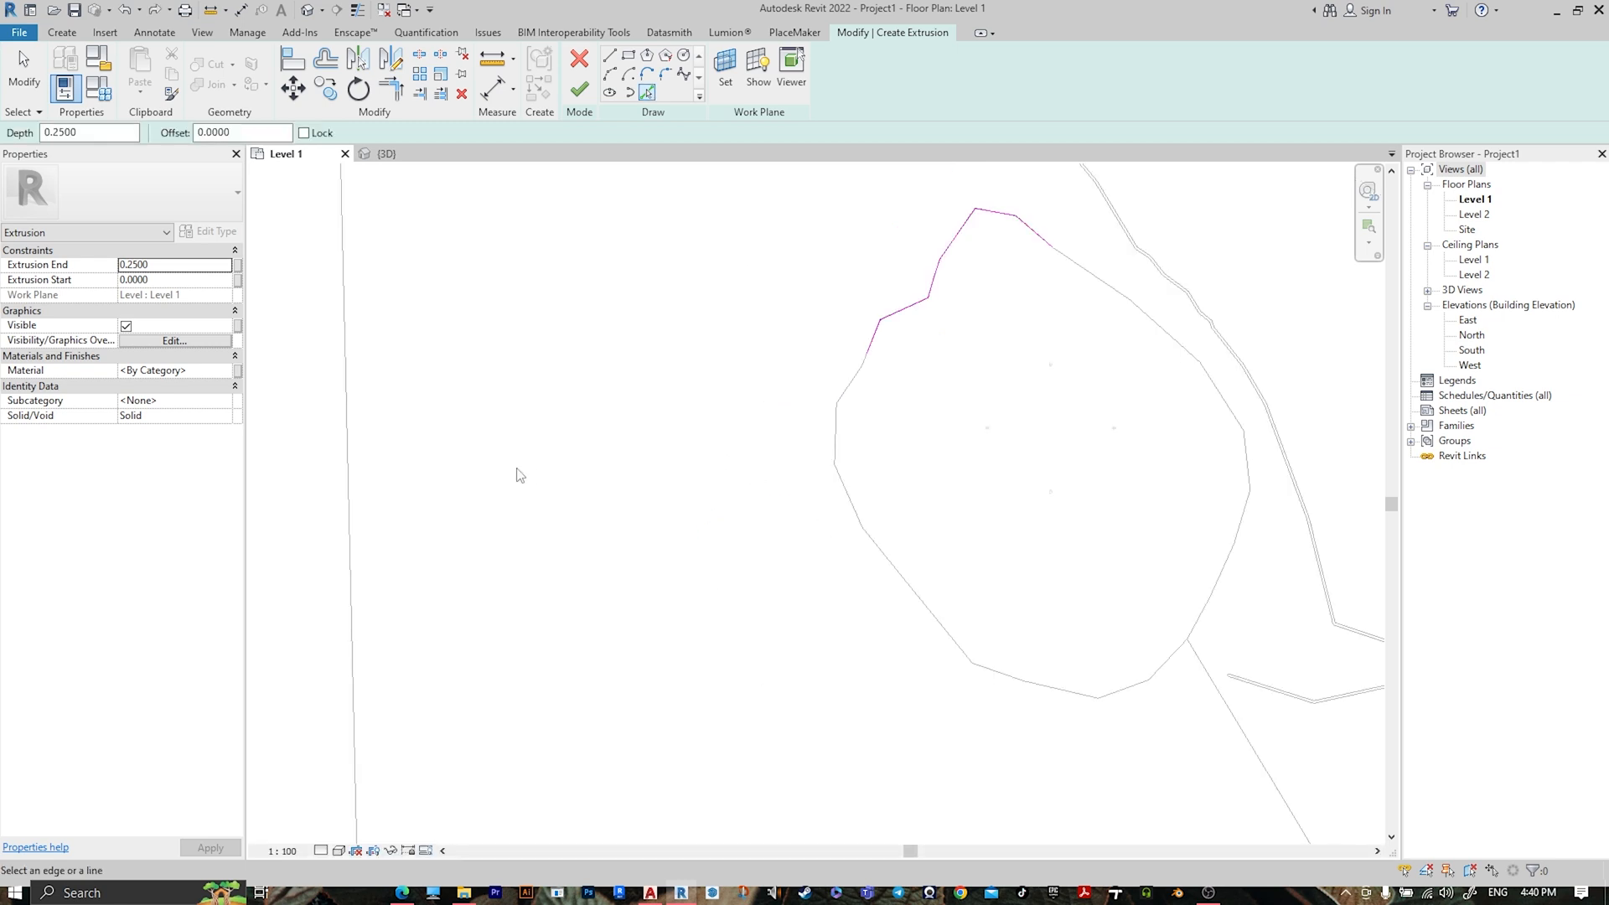
left_click(1082, 280)
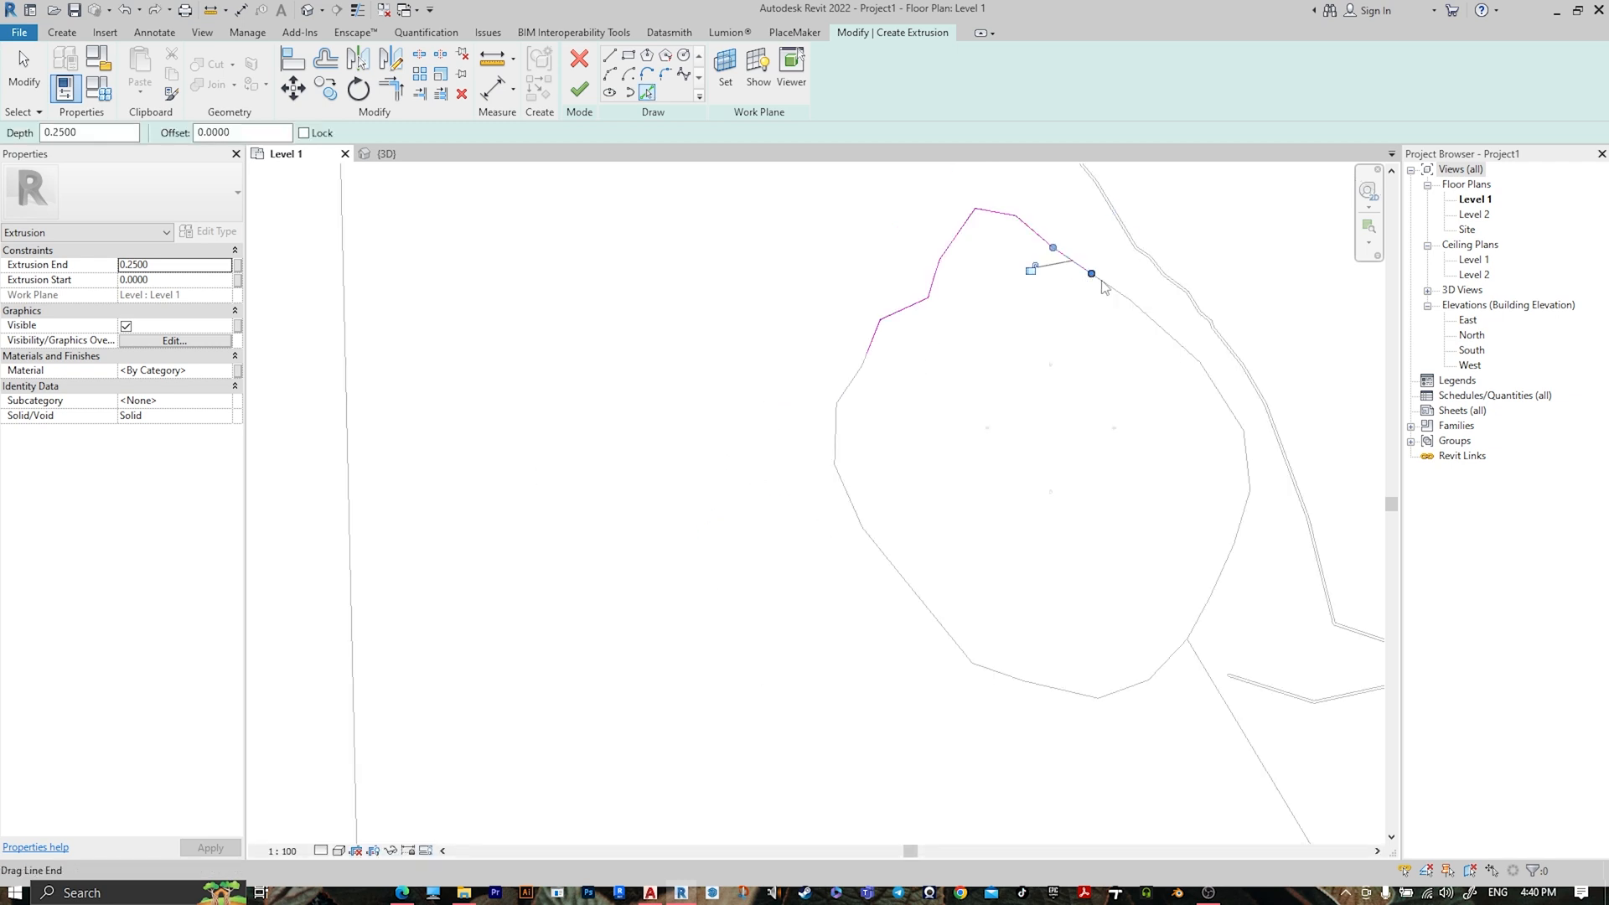
left_click(1223, 411)
left_click(1236, 538)
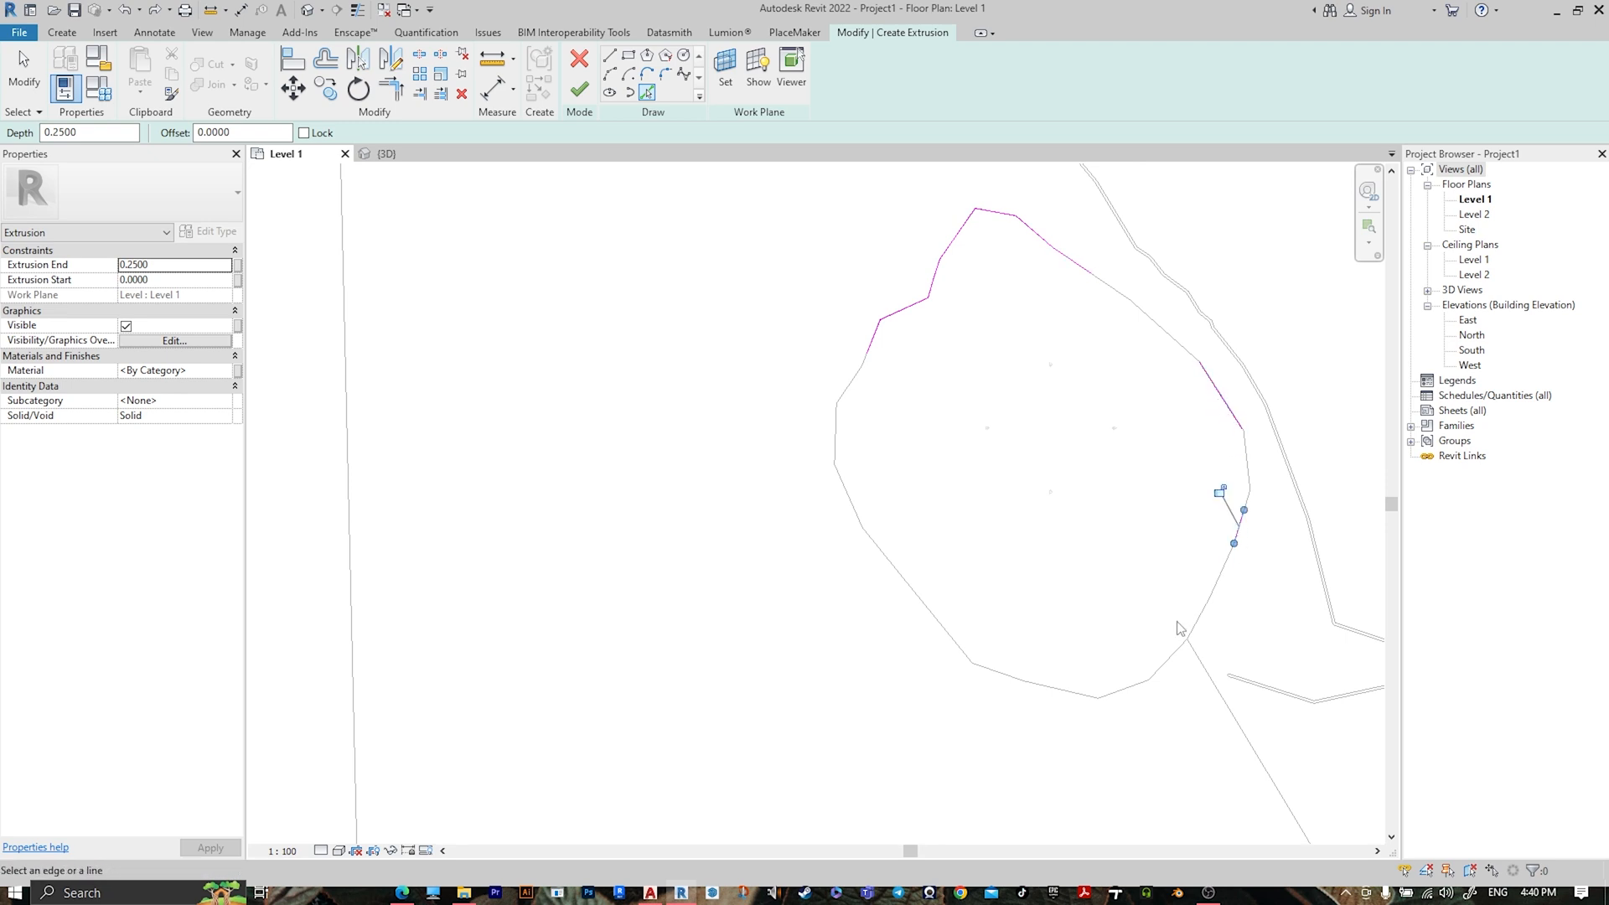
left_click(1120, 695)
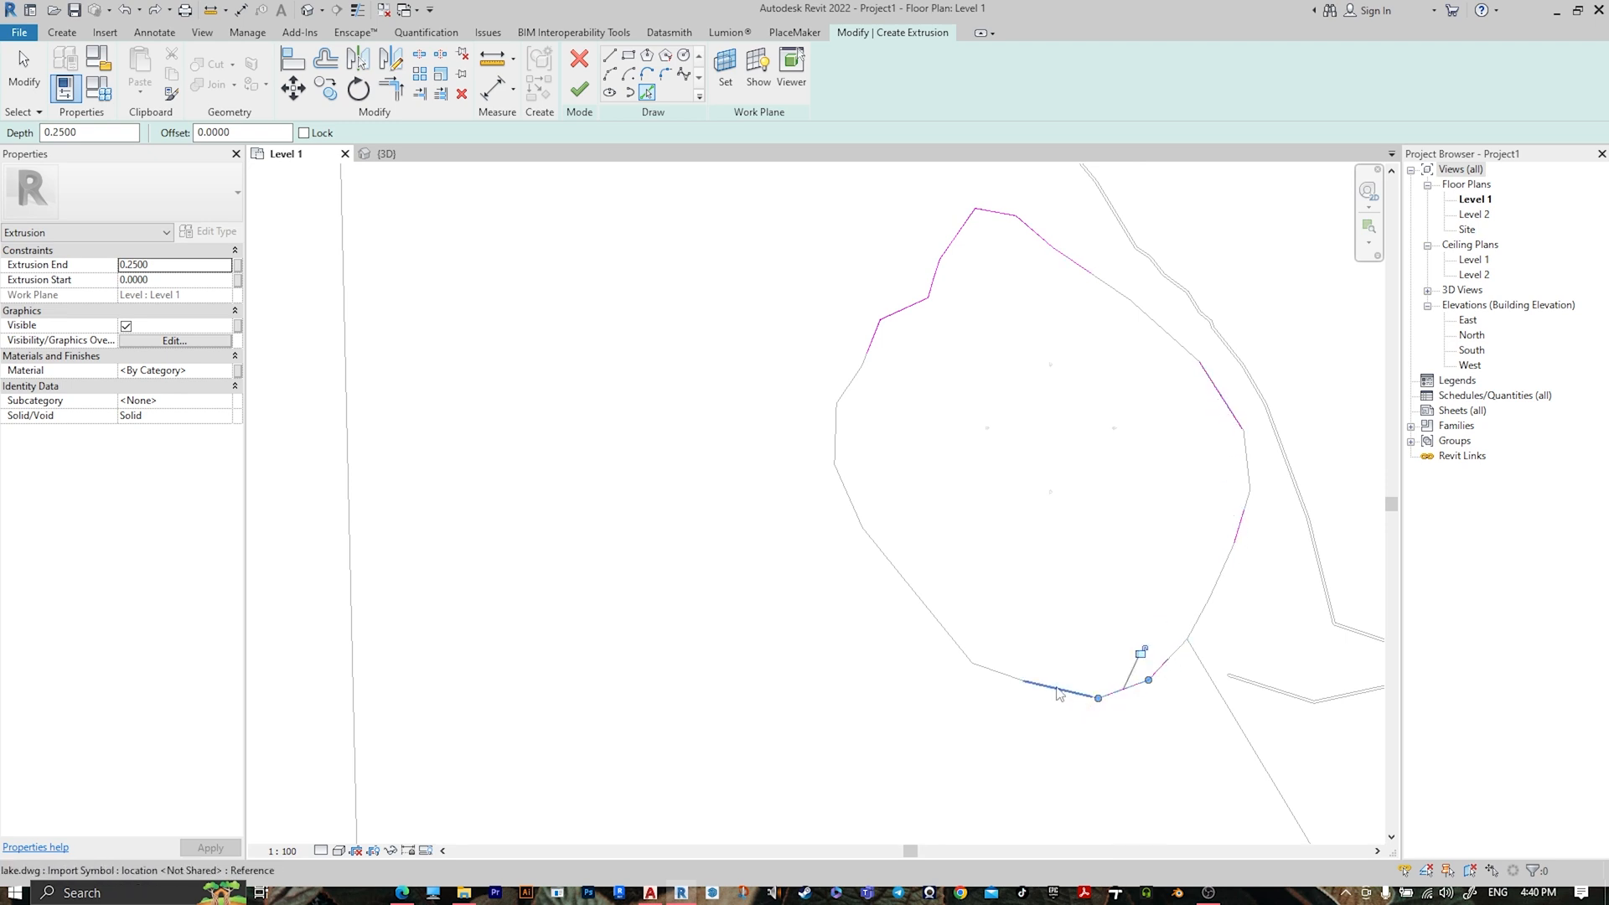
left_click(1057, 690)
left_click(902, 574)
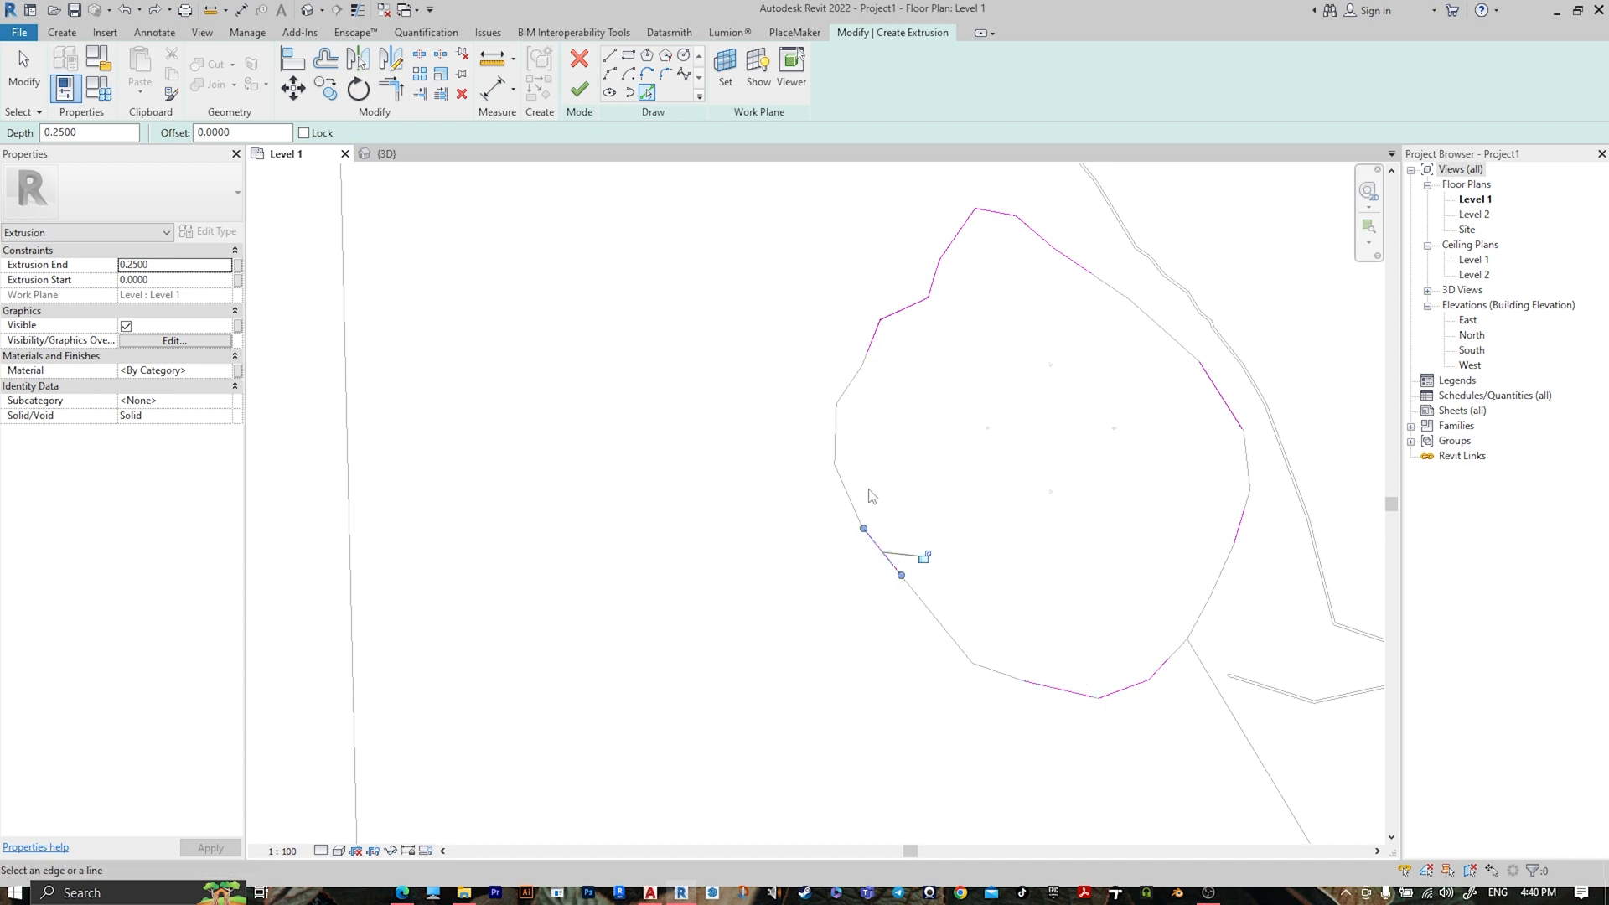
left_click(835, 431)
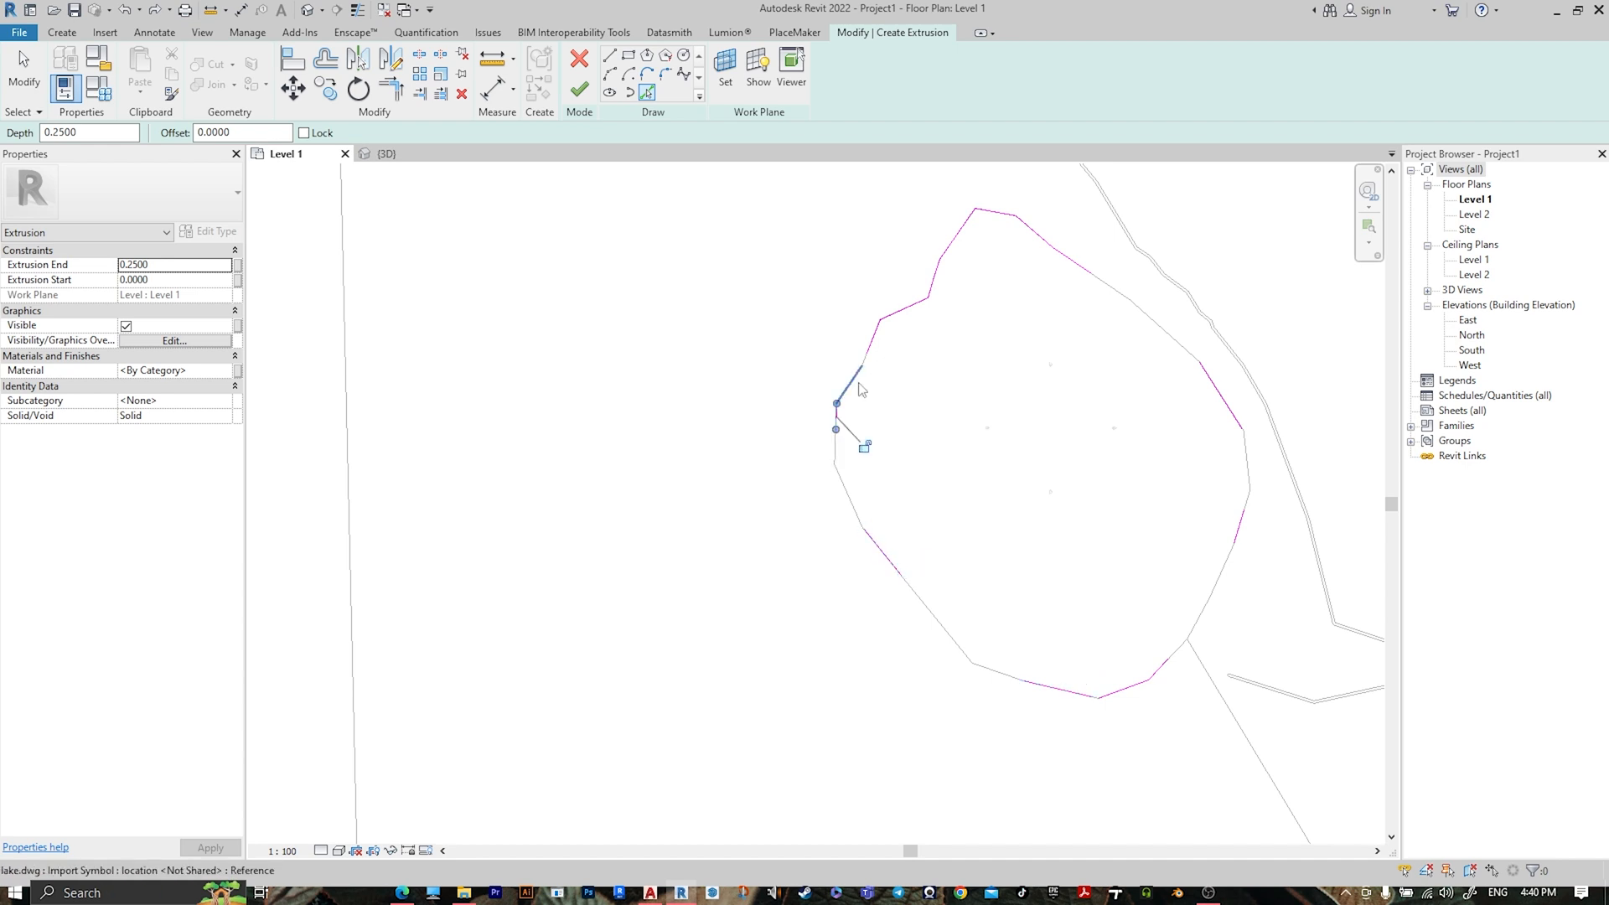
left_click(860, 387)
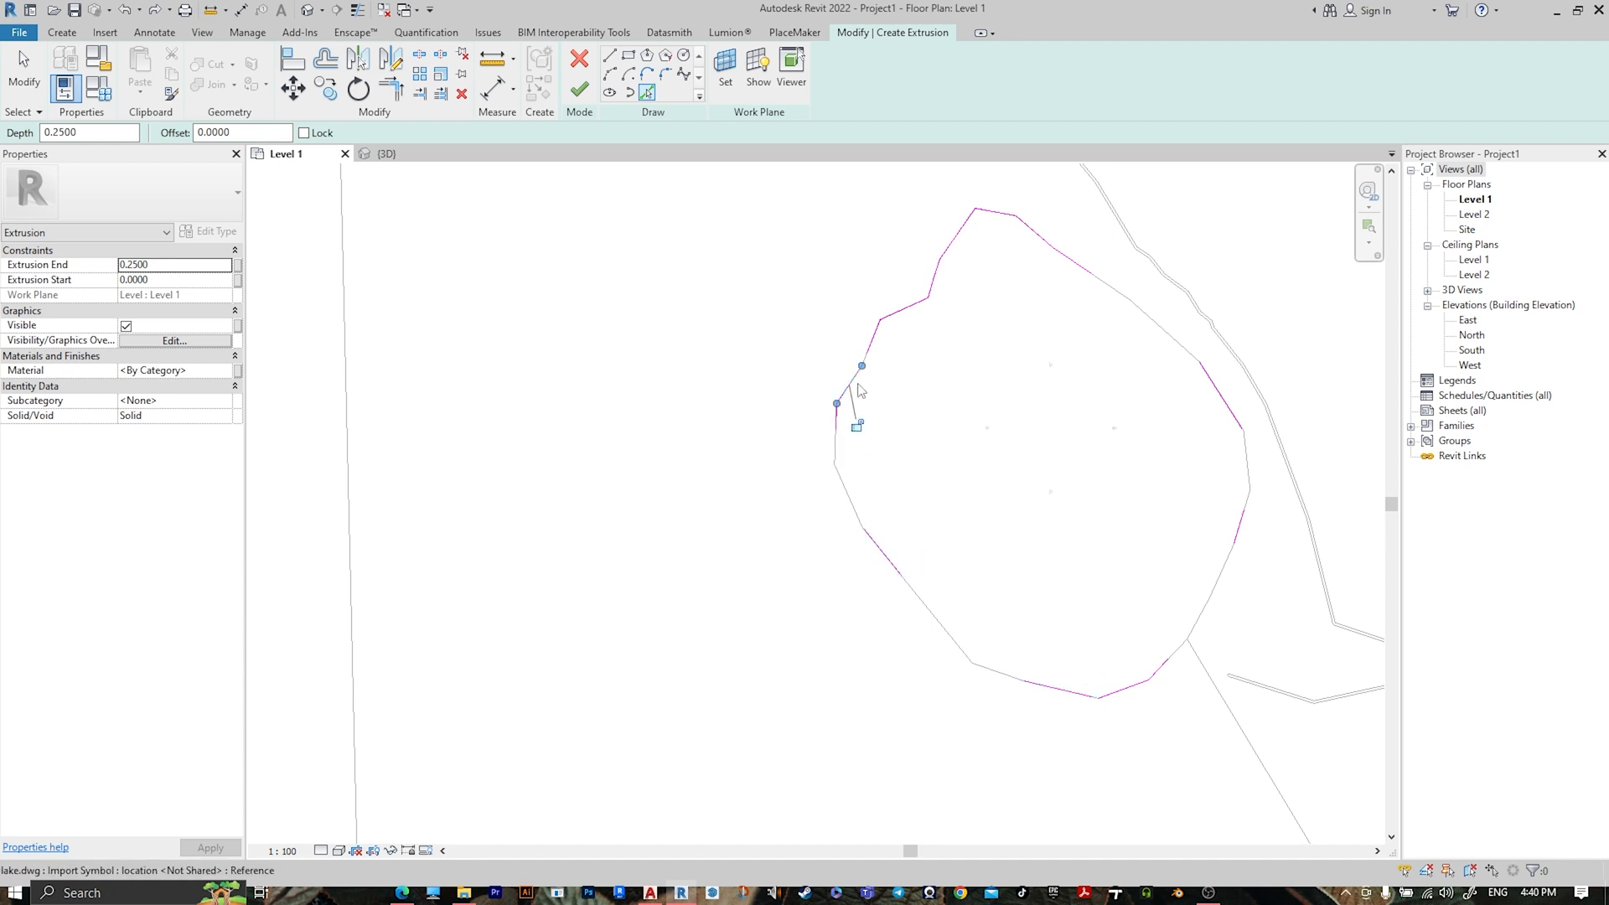
- Close the gaps in the lake sketch along the west, south and east shores with Trim/Extend to Corner
left_click(390, 88)
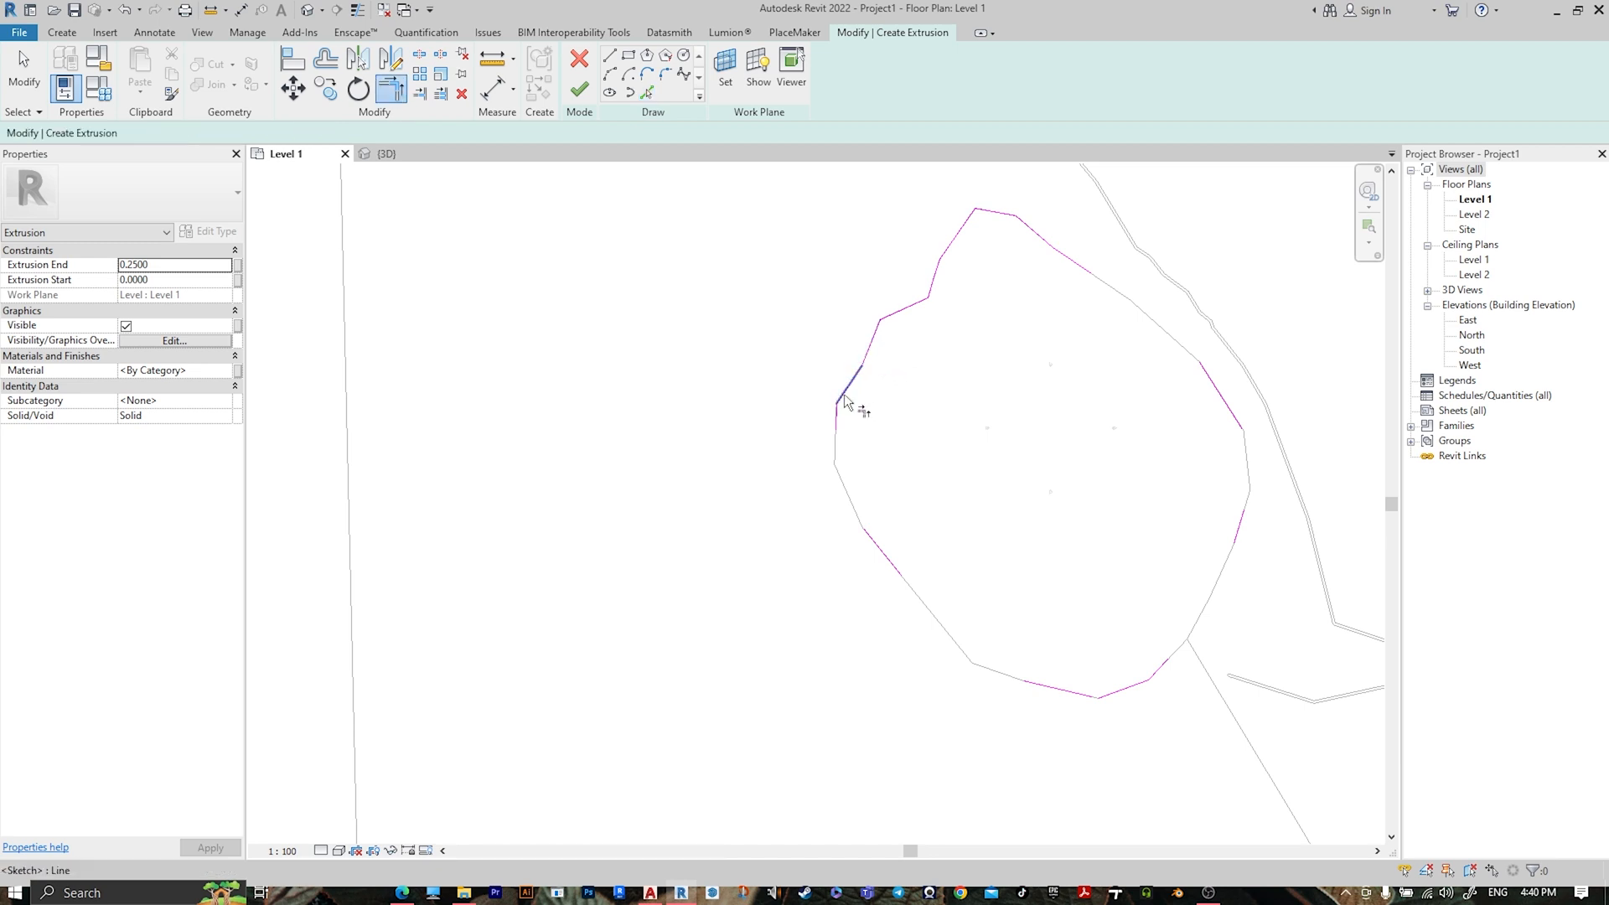
left_click(839, 434)
left_click(873, 546)
left_click(1039, 688)
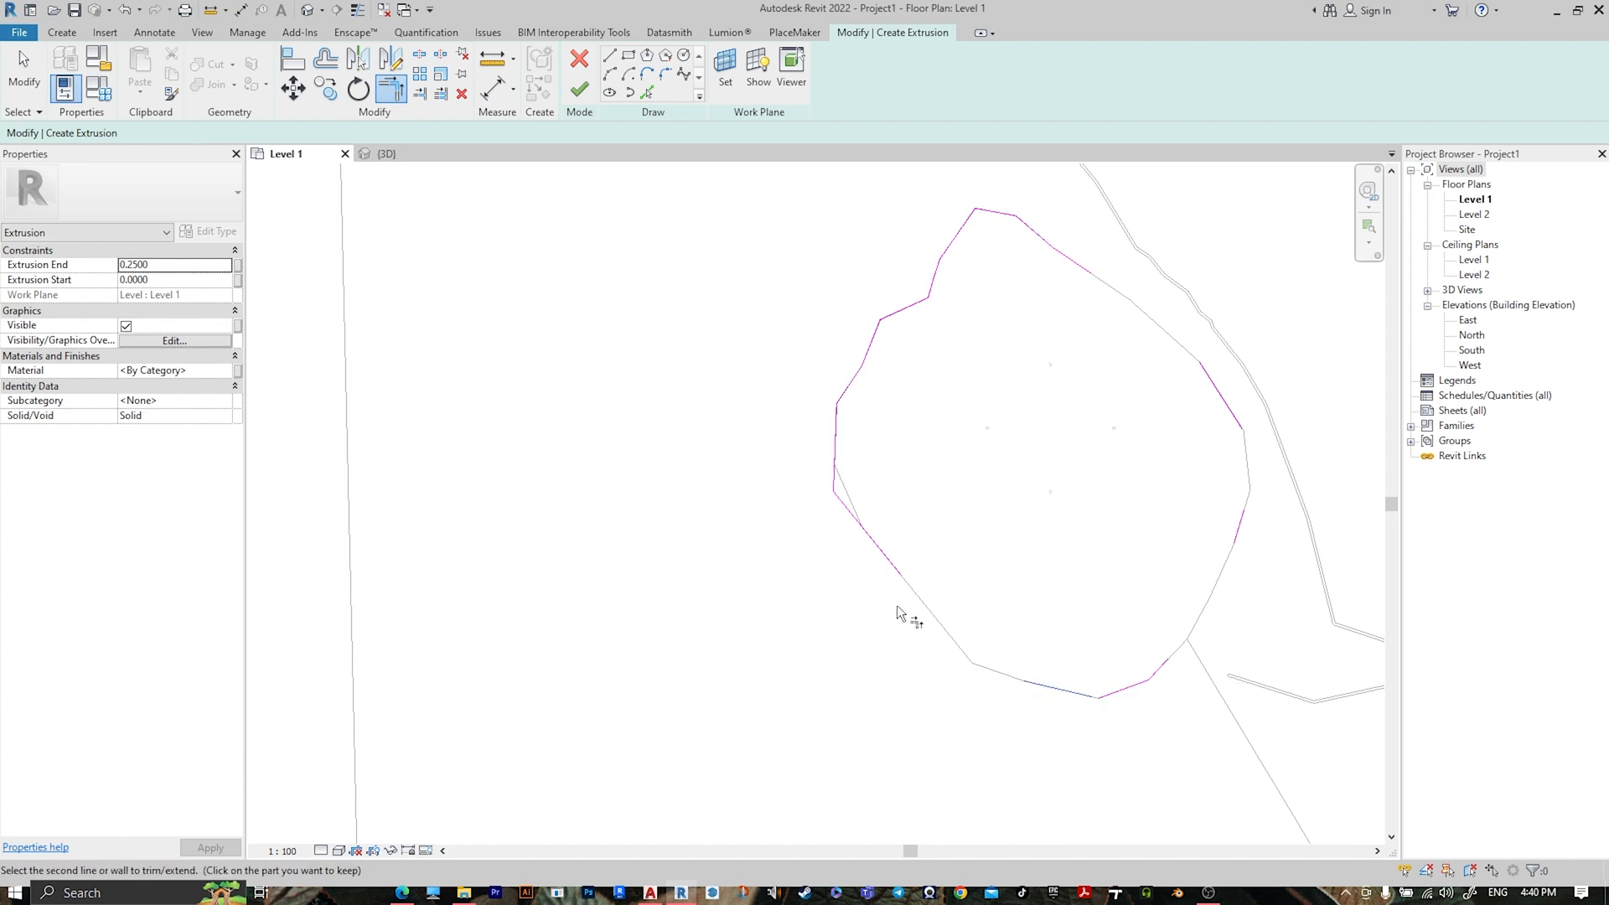
left_click(880, 554)
left_click(1243, 537)
left_click(1240, 536)
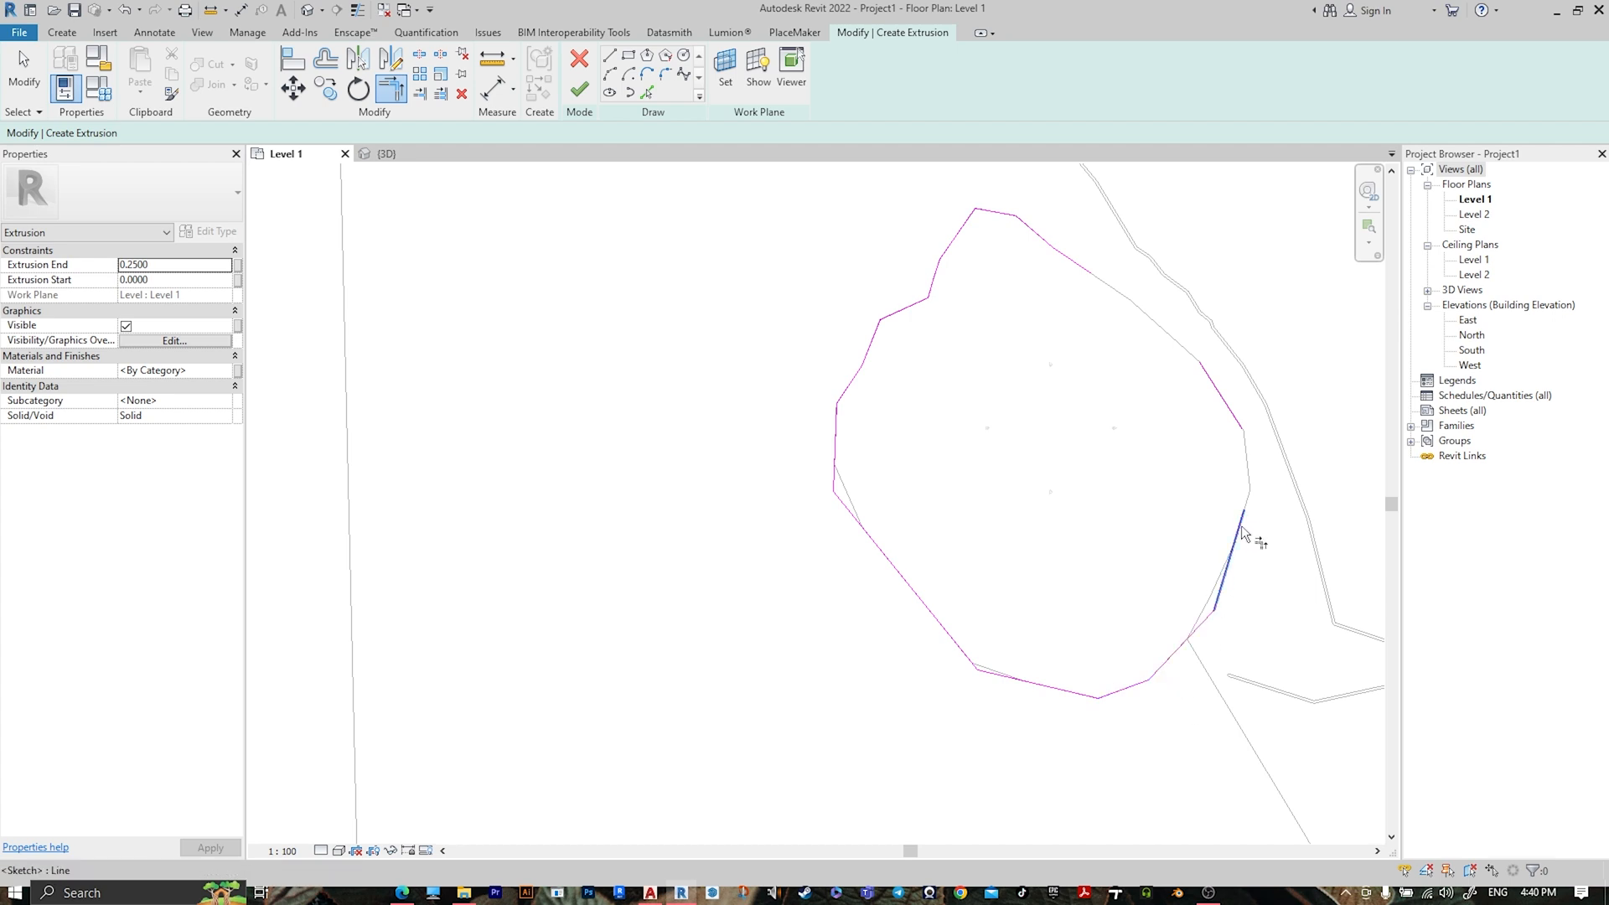
left_click(1238, 420)
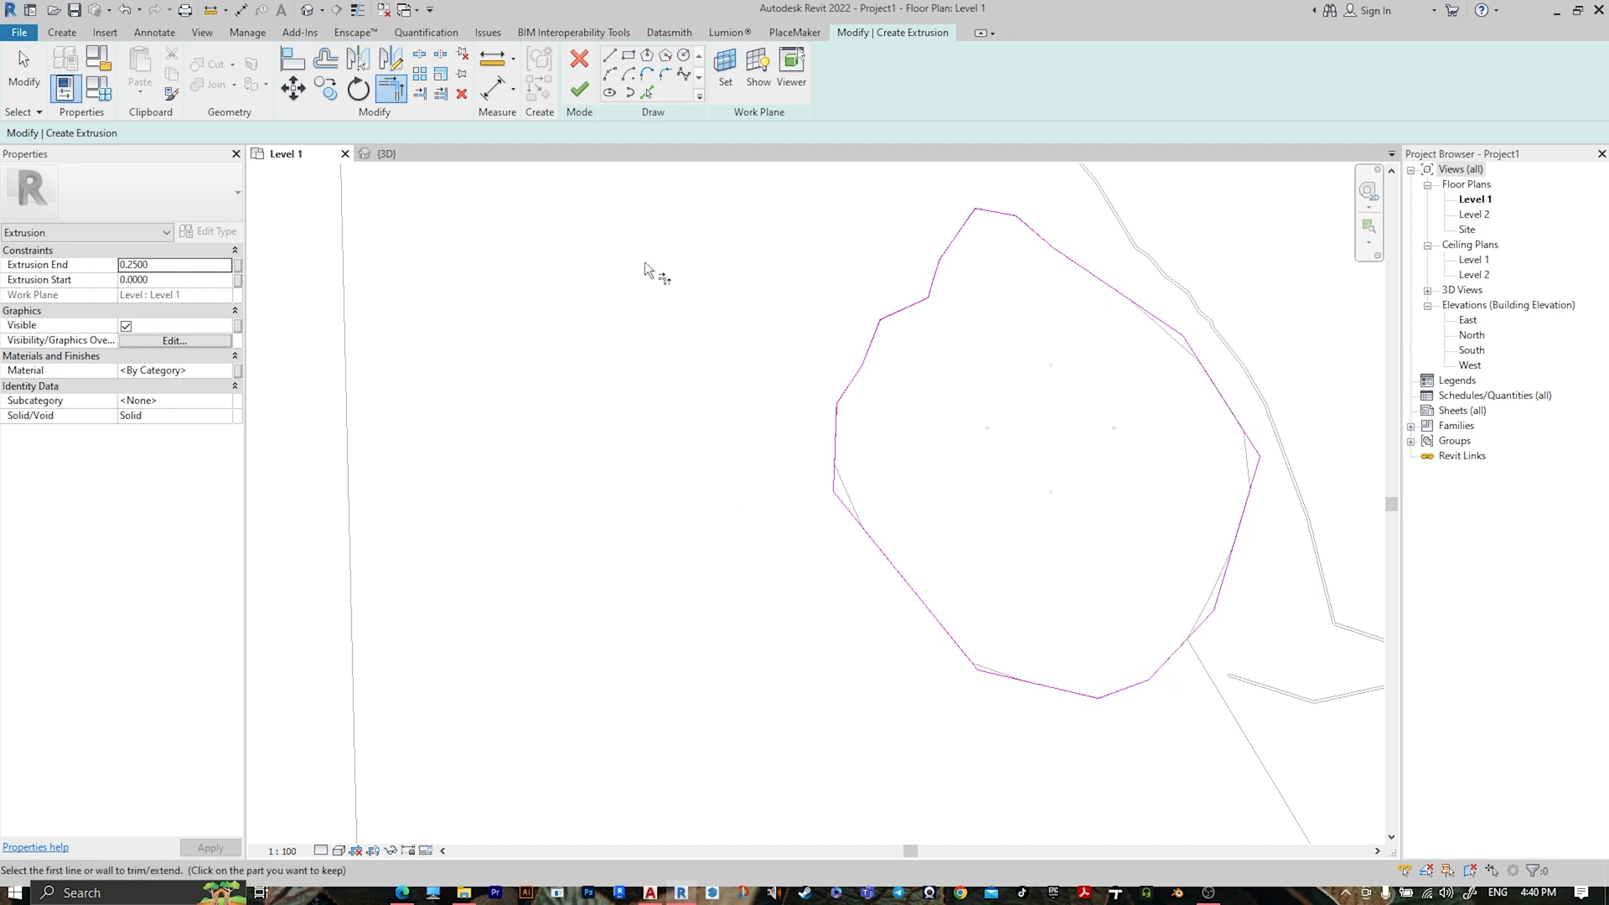
- Try to finish the extrusion sketch and delete the overlapping lines on the lake's northwest shore
left_click(579, 89)
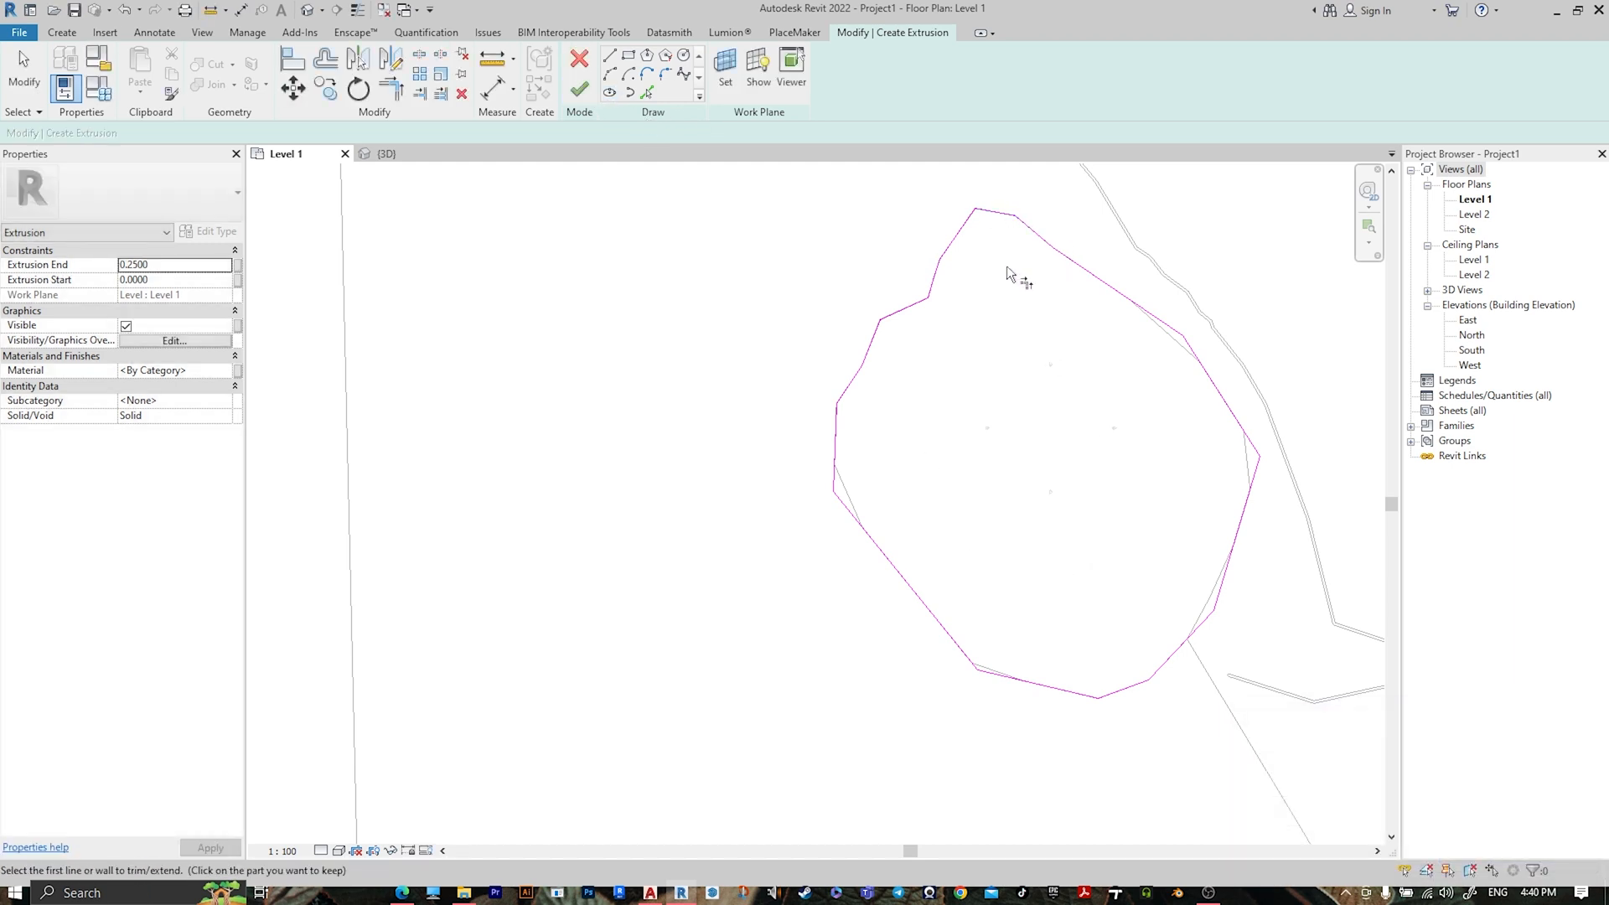
left_click(936, 275)
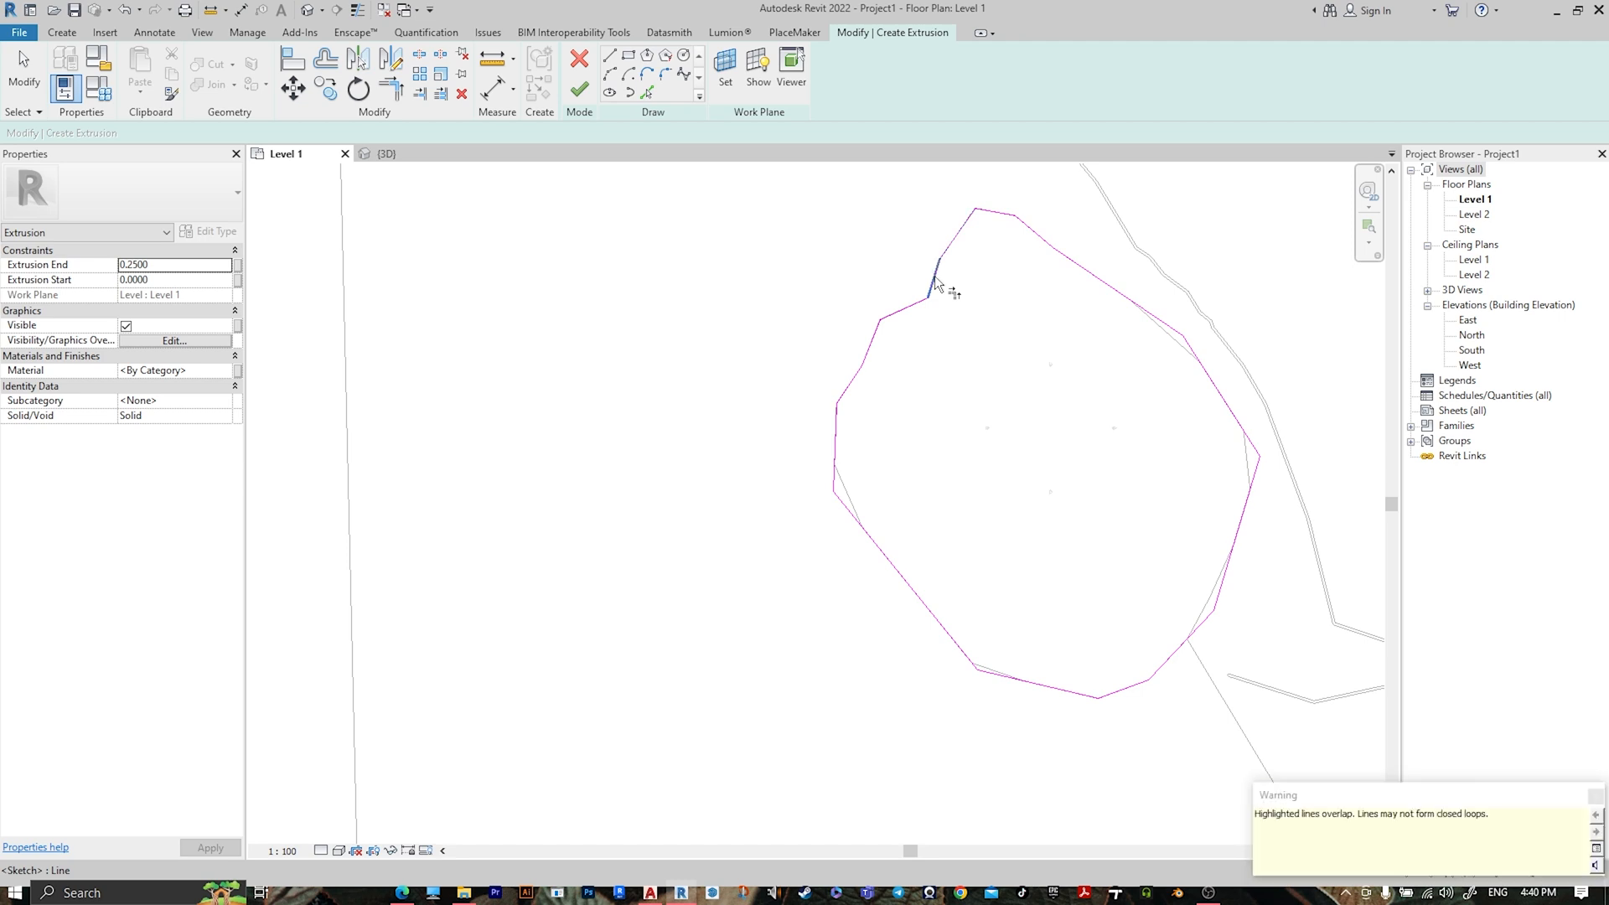
left_click(580, 87)
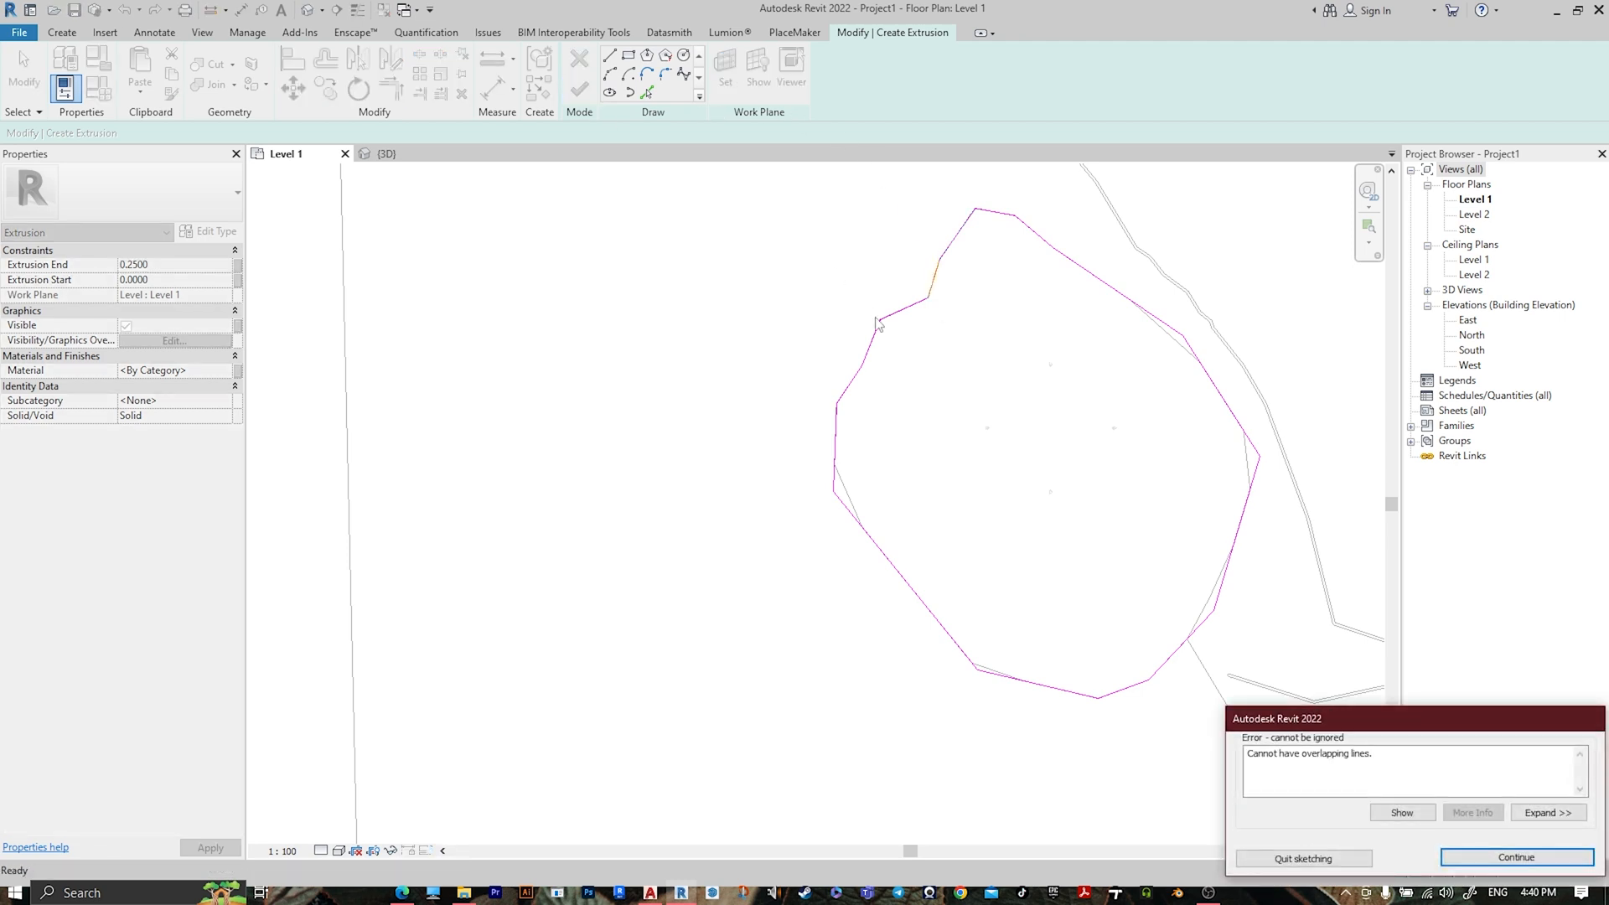
key("Escape")
scroll(953, 230, "up", 2)
key("Escape")
left_click_drag(805, 222, 1011, 395)
key("Delete")
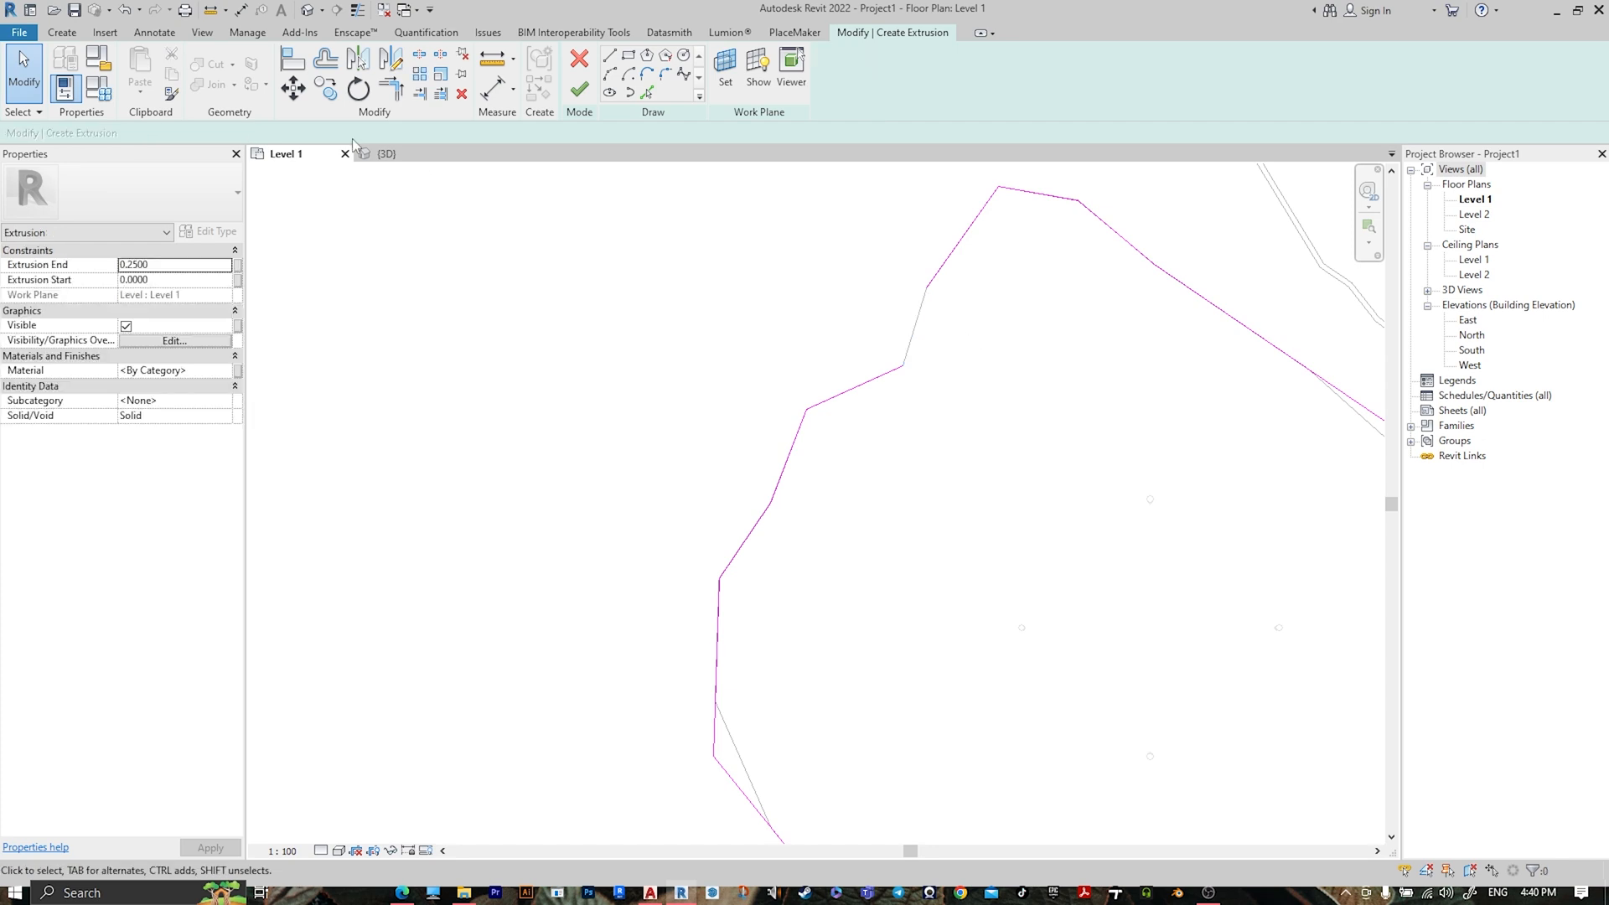
- Join the two open sketch lines on the northwest shore with Trim/Extend to Corner and finish the lake extrusion
left_click(391, 90)
left_click(945, 266)
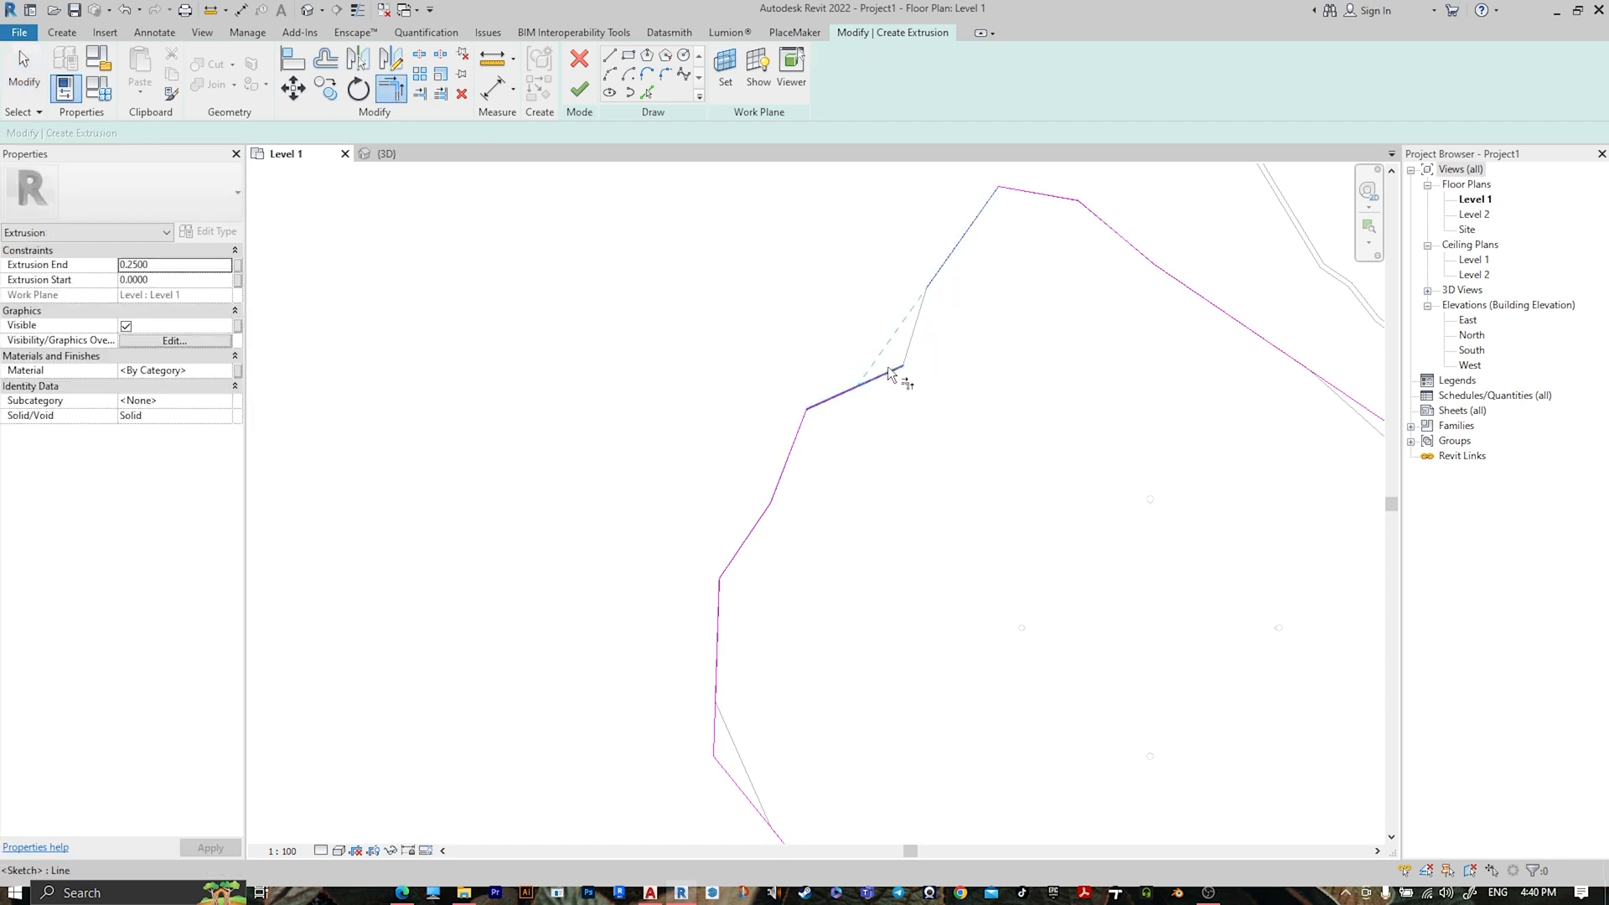
left_click(886, 375)
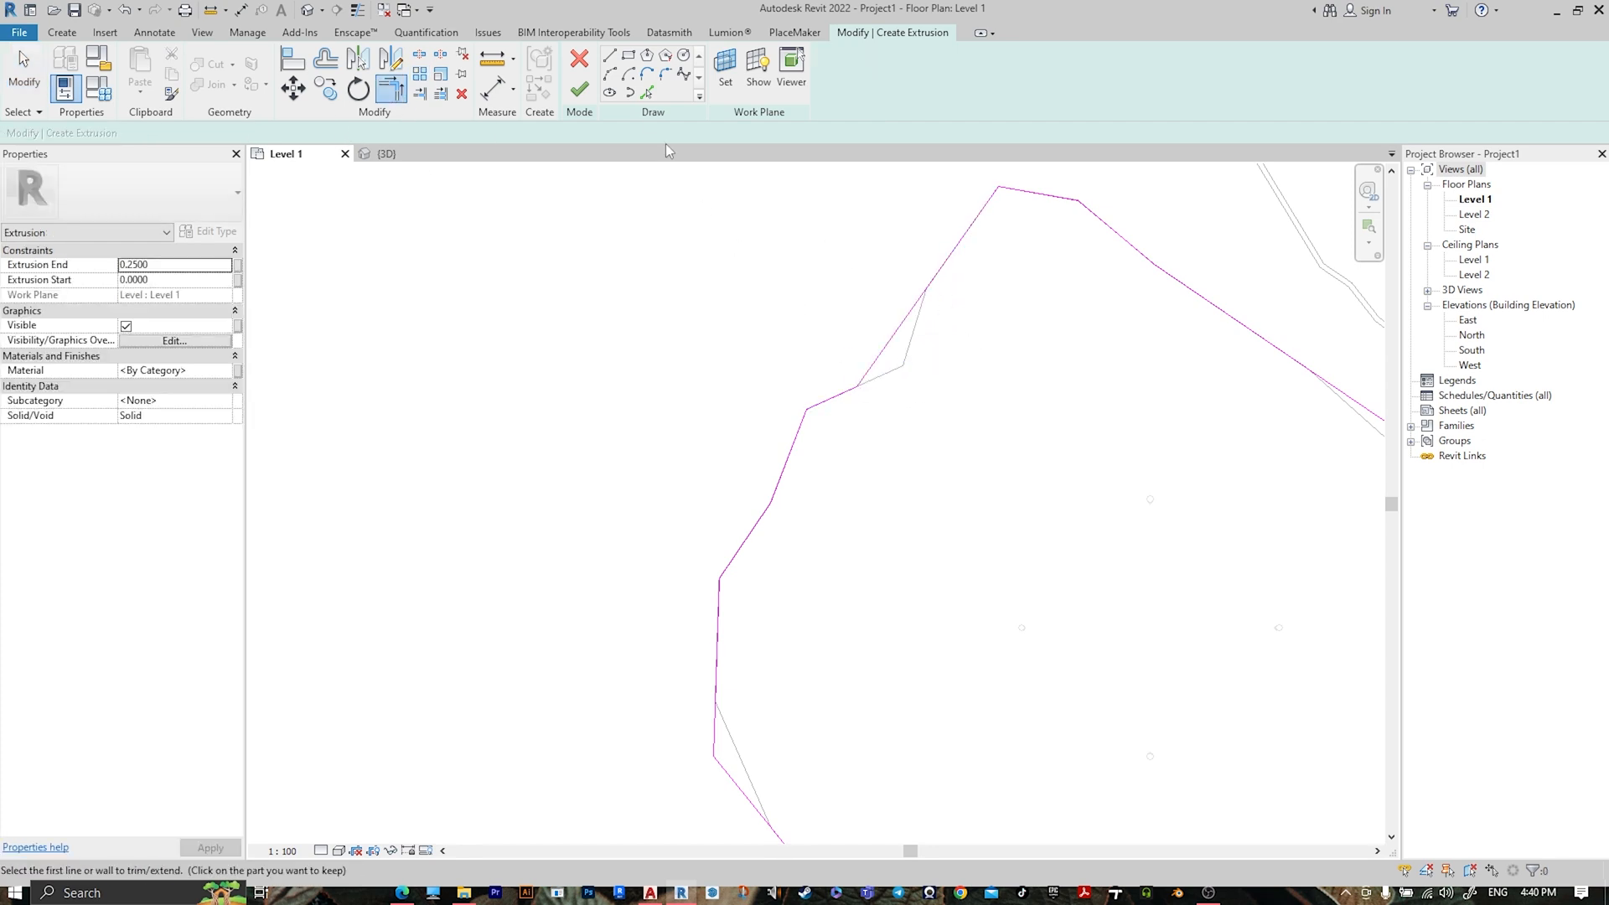
left_click(579, 89)
scroll(921, 457, "down", 3)
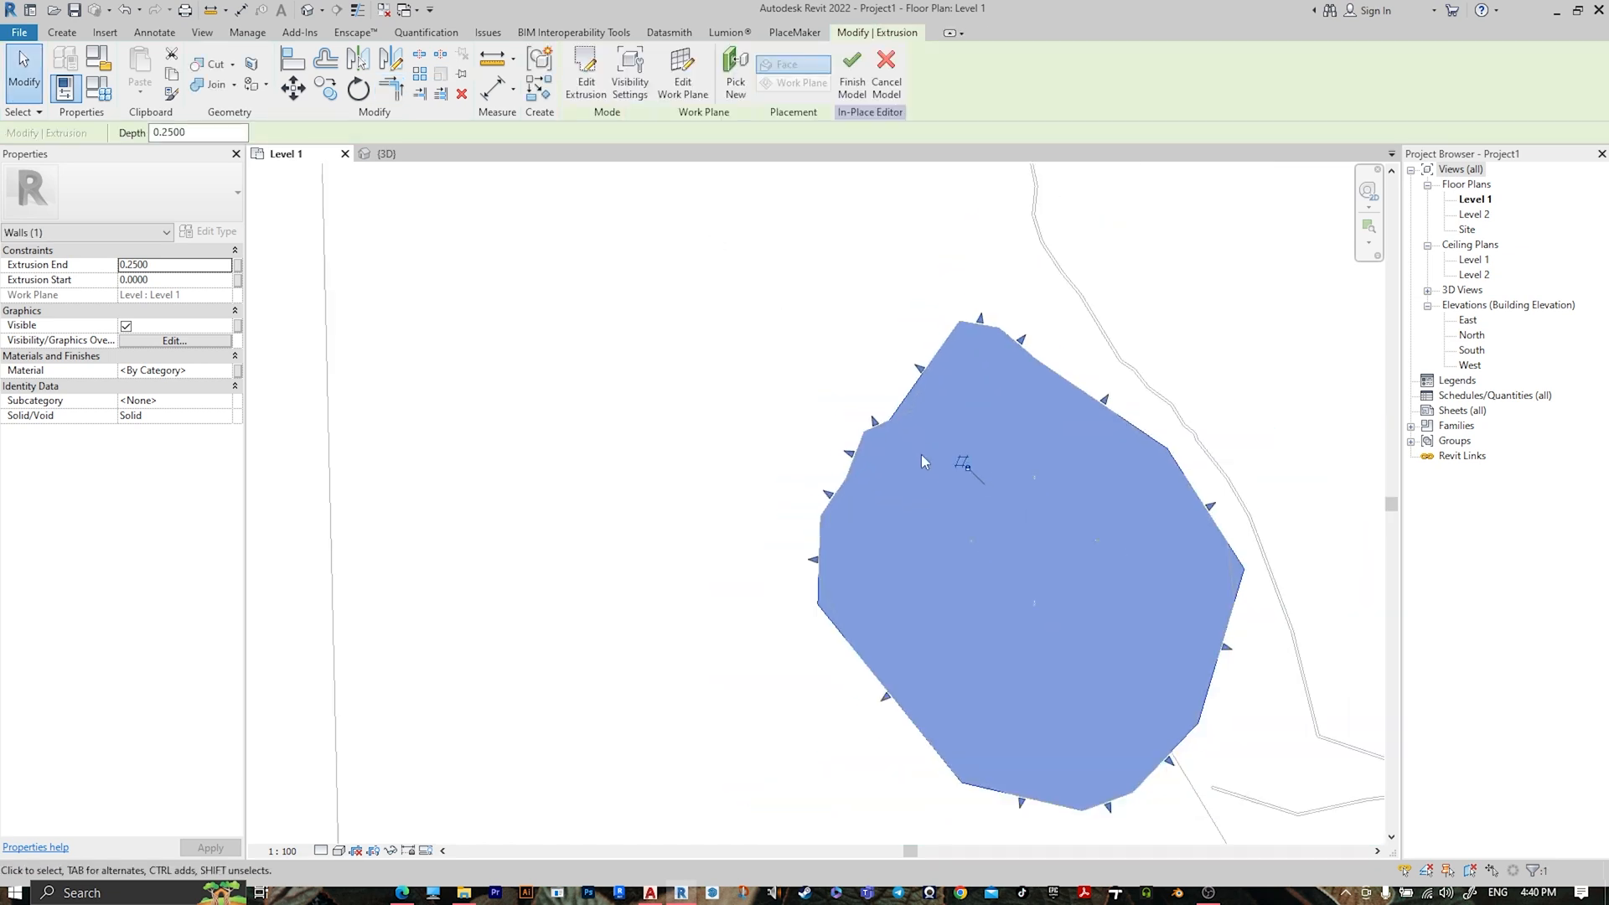
- Open the default 3D view and raise the lake extrusion's top face to a depth of about 108.5
left_click(312, 16)
middle_click_drag(625, 743, 866, 704, "shift")
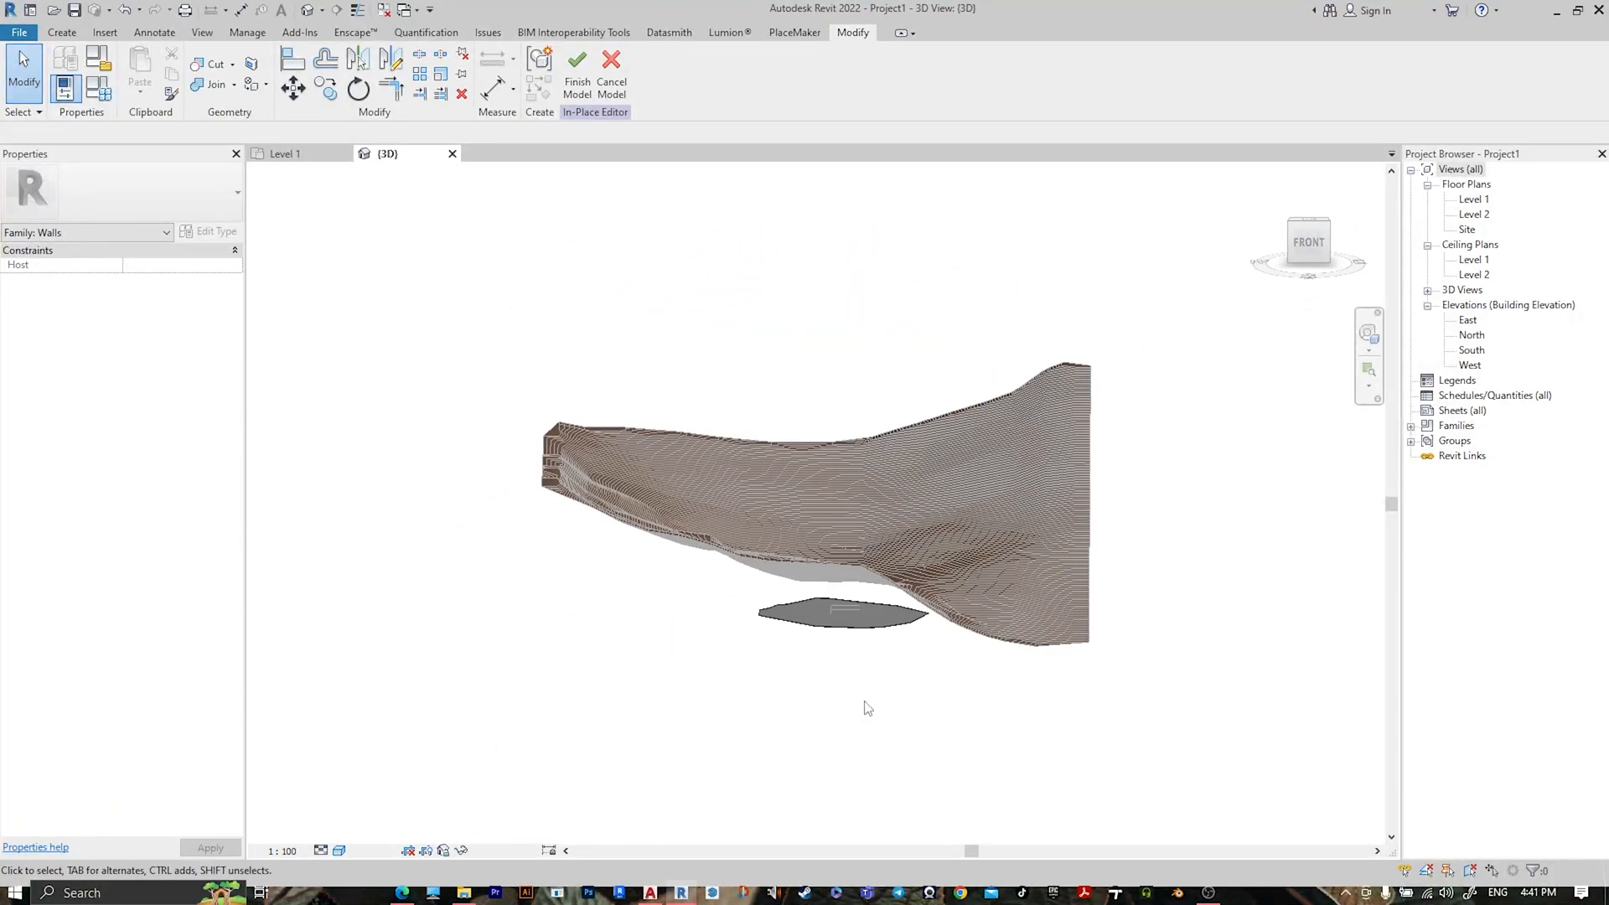
left_click(820, 626)
middle_click_drag(820, 626, 848, 603, "shift")
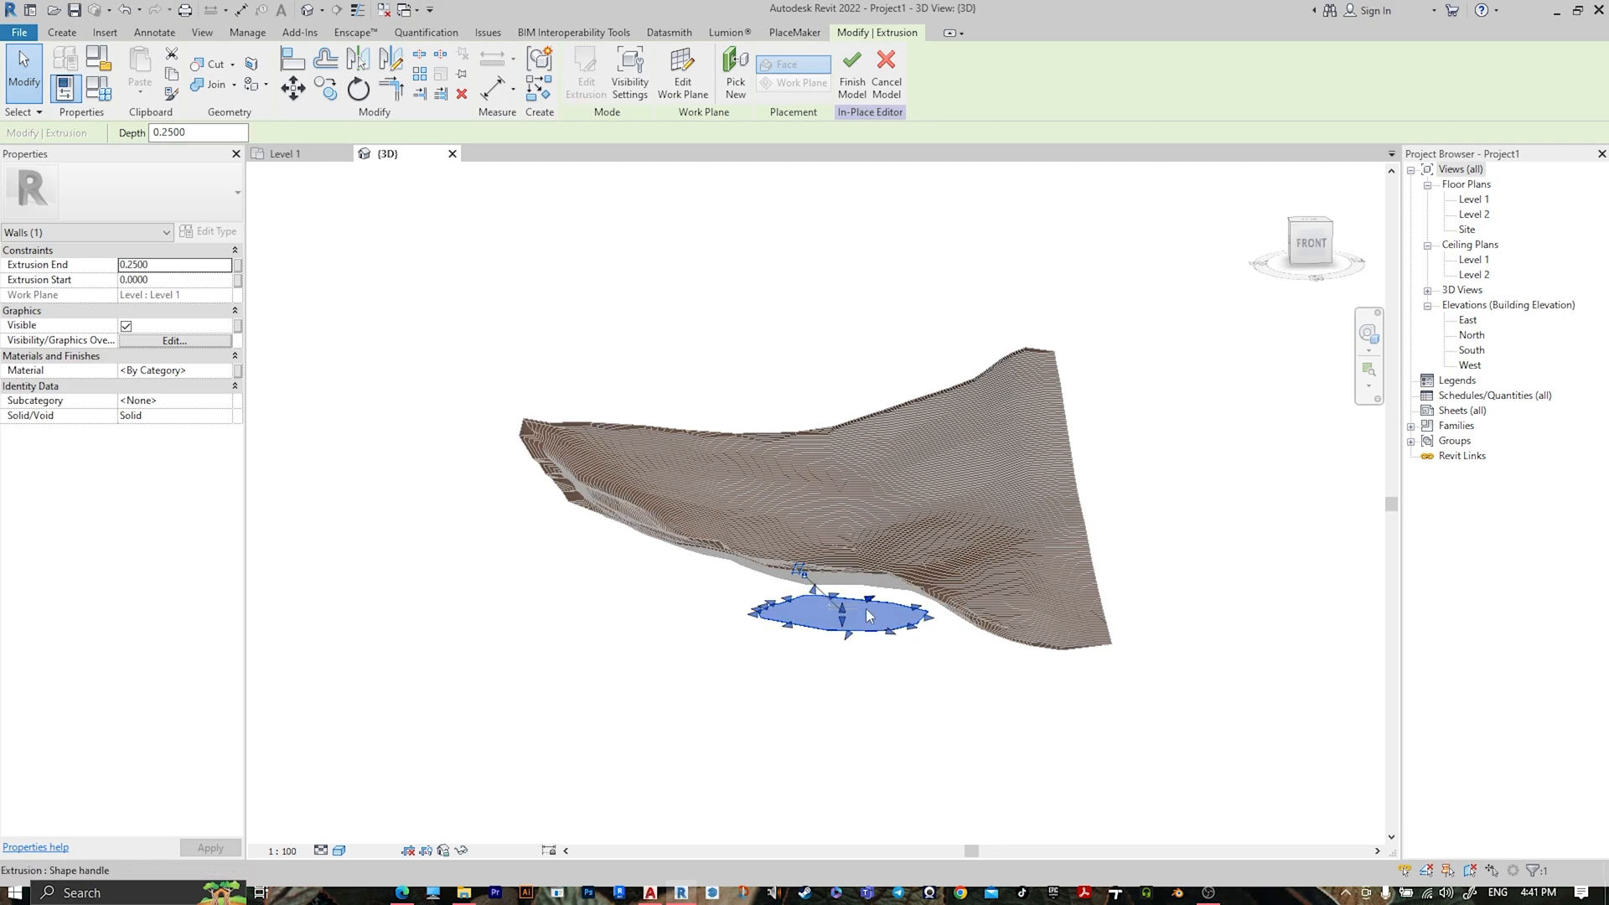
left_click_drag(848, 603, 847, 502)
middle_click_drag(846, 503, 527, 600, "shift")
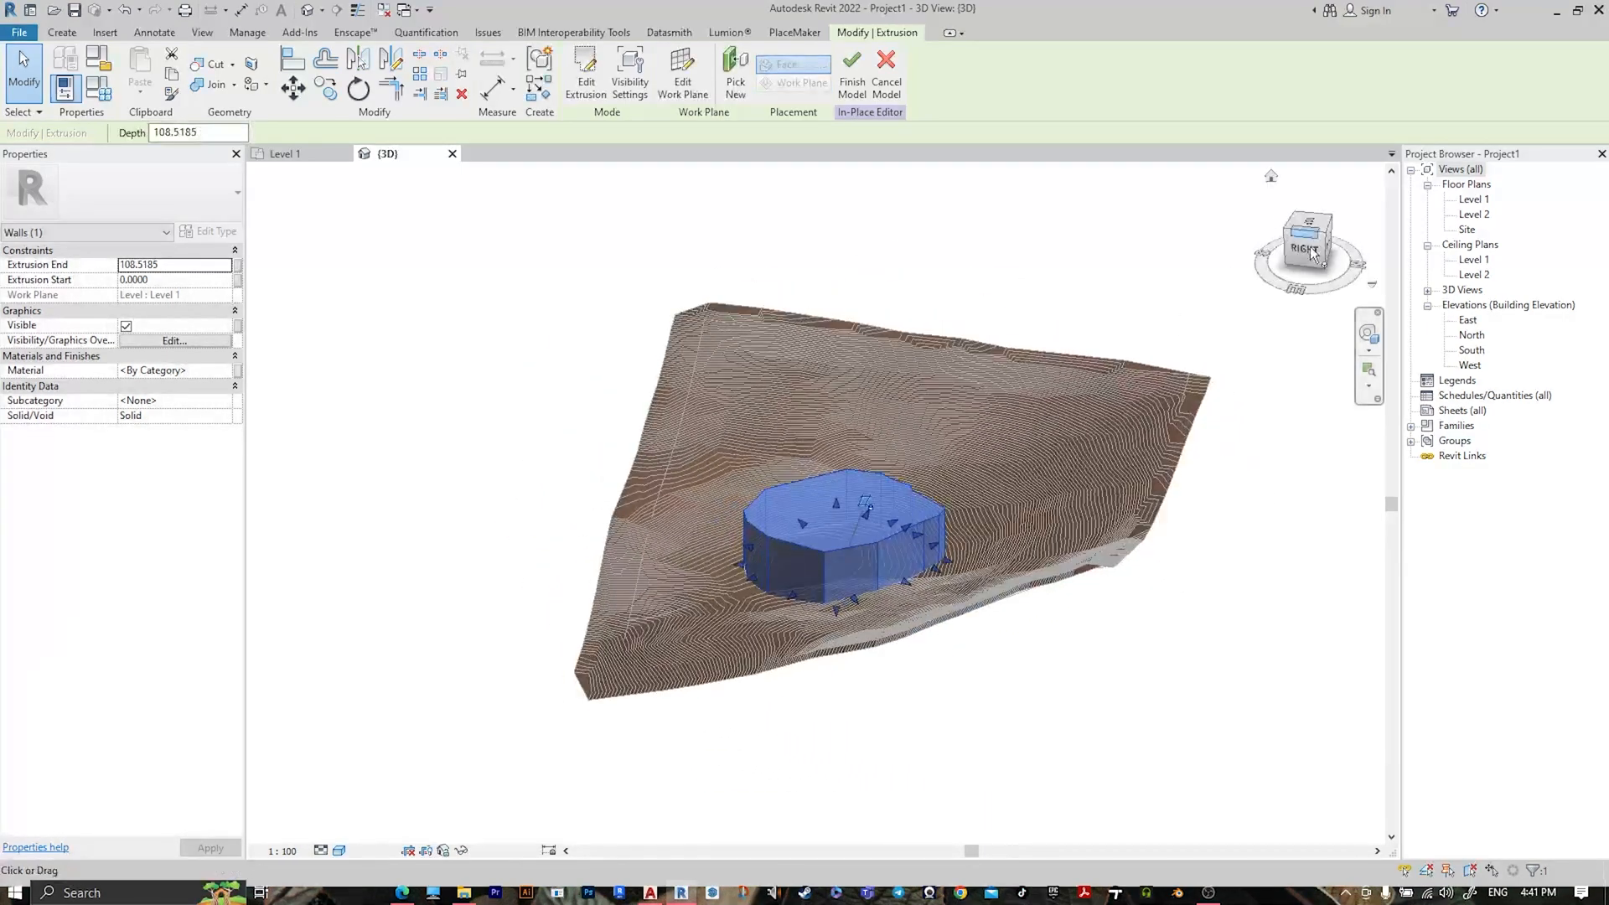
- Lower the lake extrusion's top face to fit the terrain basin, at a depth of about 47.86
left_click(1314, 253)
middle_click_drag(834, 426, 822, 424, "shift")
left_click_drag(797, 366, 789, 515)
middle_click_drag(1127, 512, 791, 545, "shift")
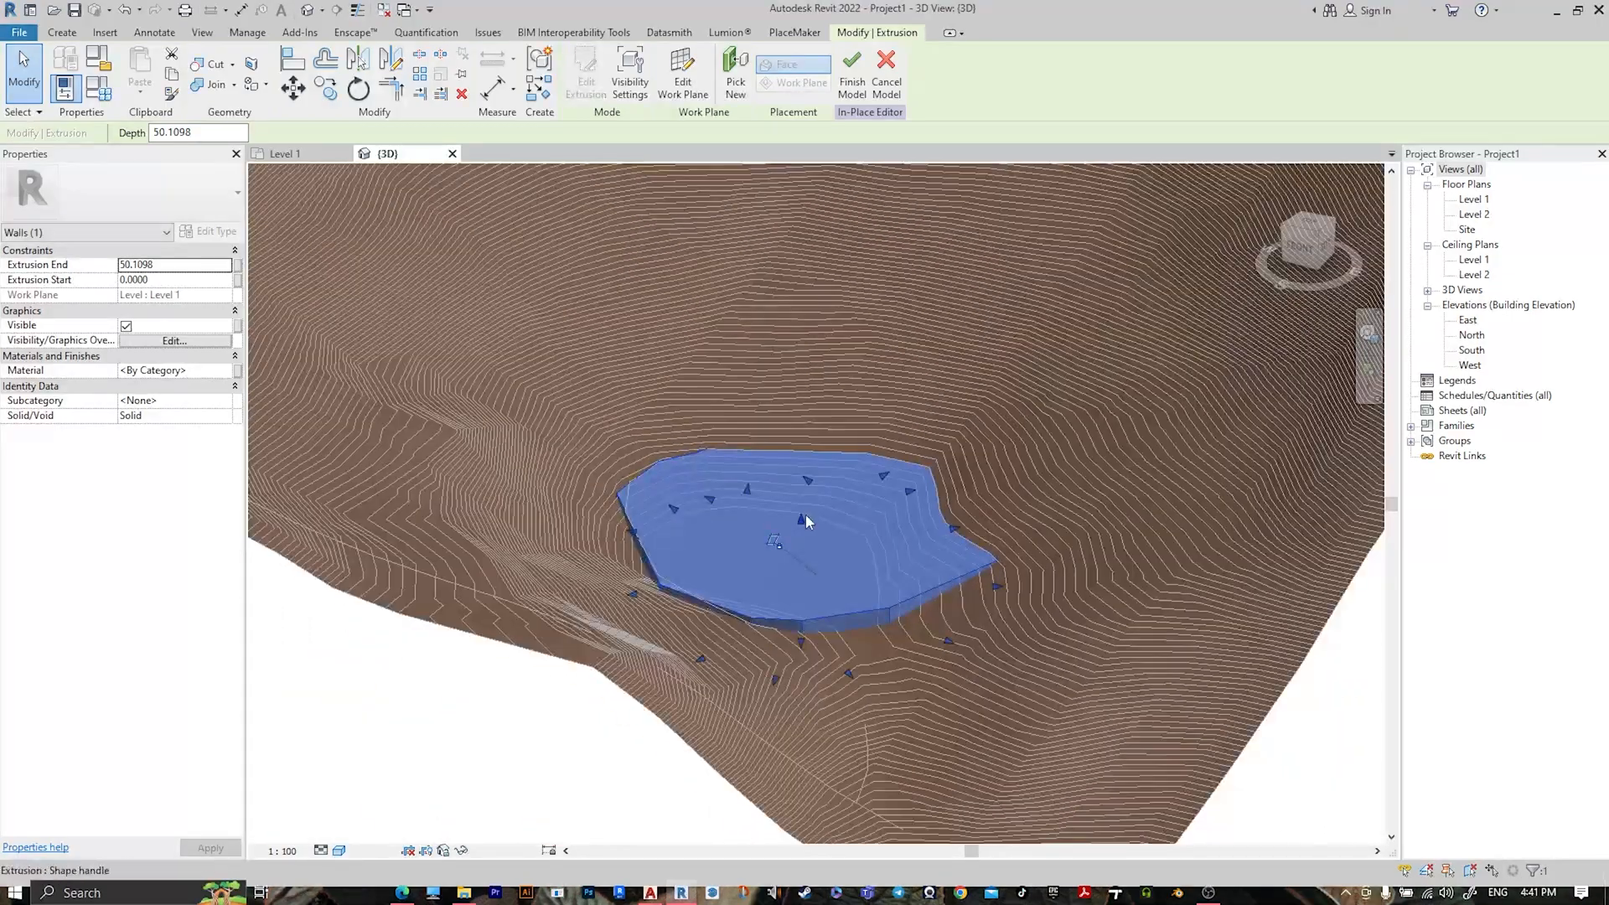
left_click_drag(806, 515, 802, 510)
middle_click_drag(802, 511, 898, 494, "shift")
left_click(1103, 682)
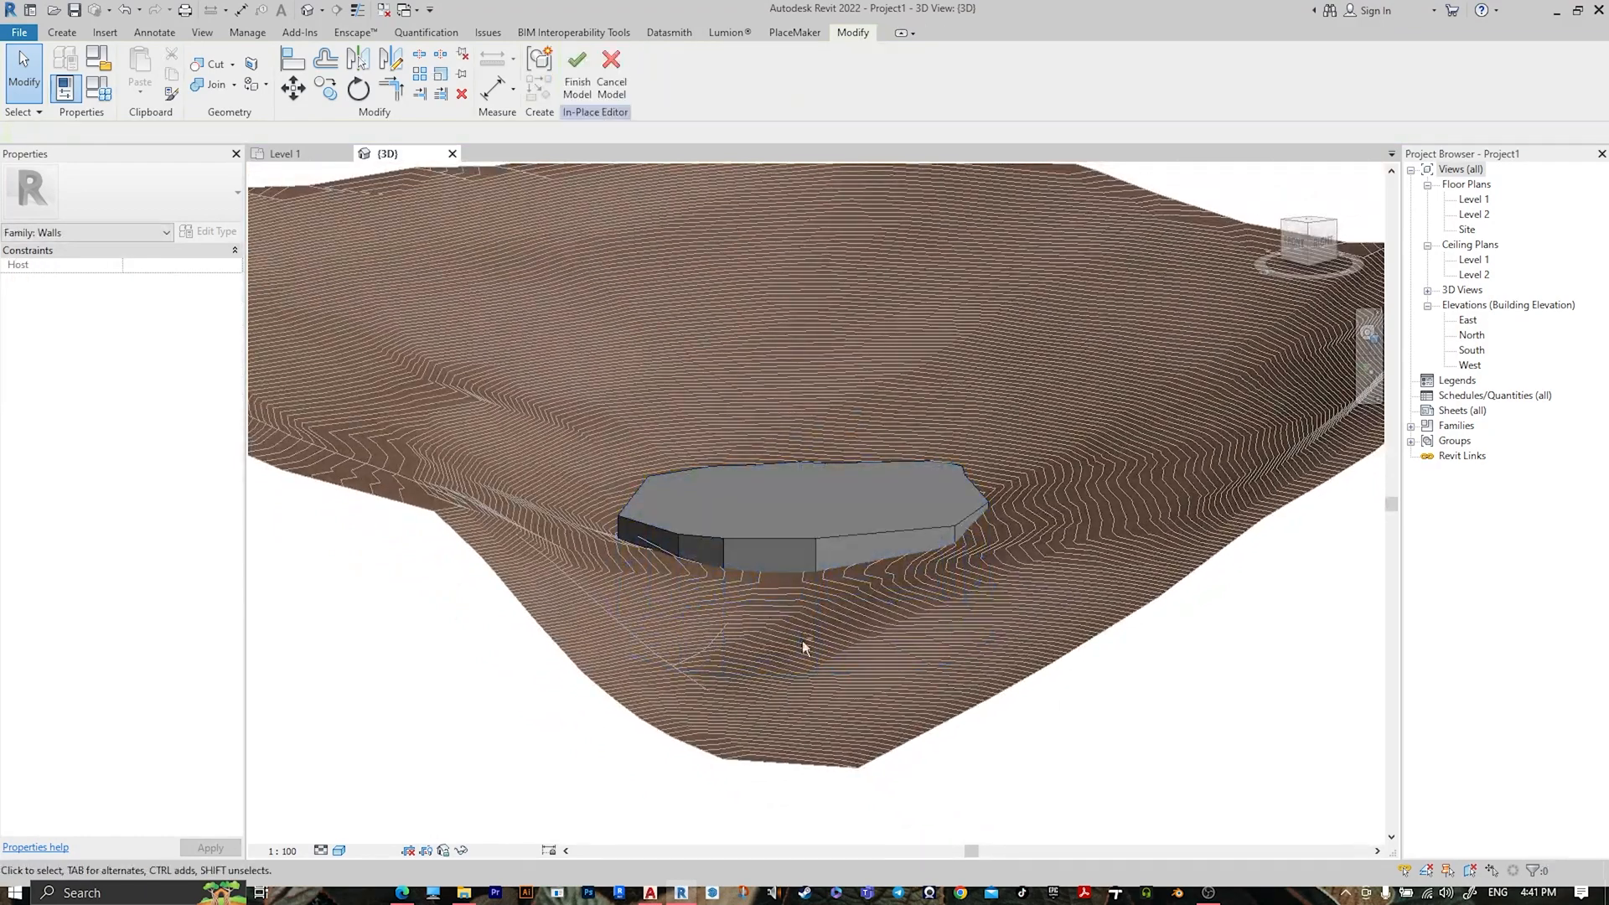
middle_click_drag(801, 643, 762, 621, "shift")
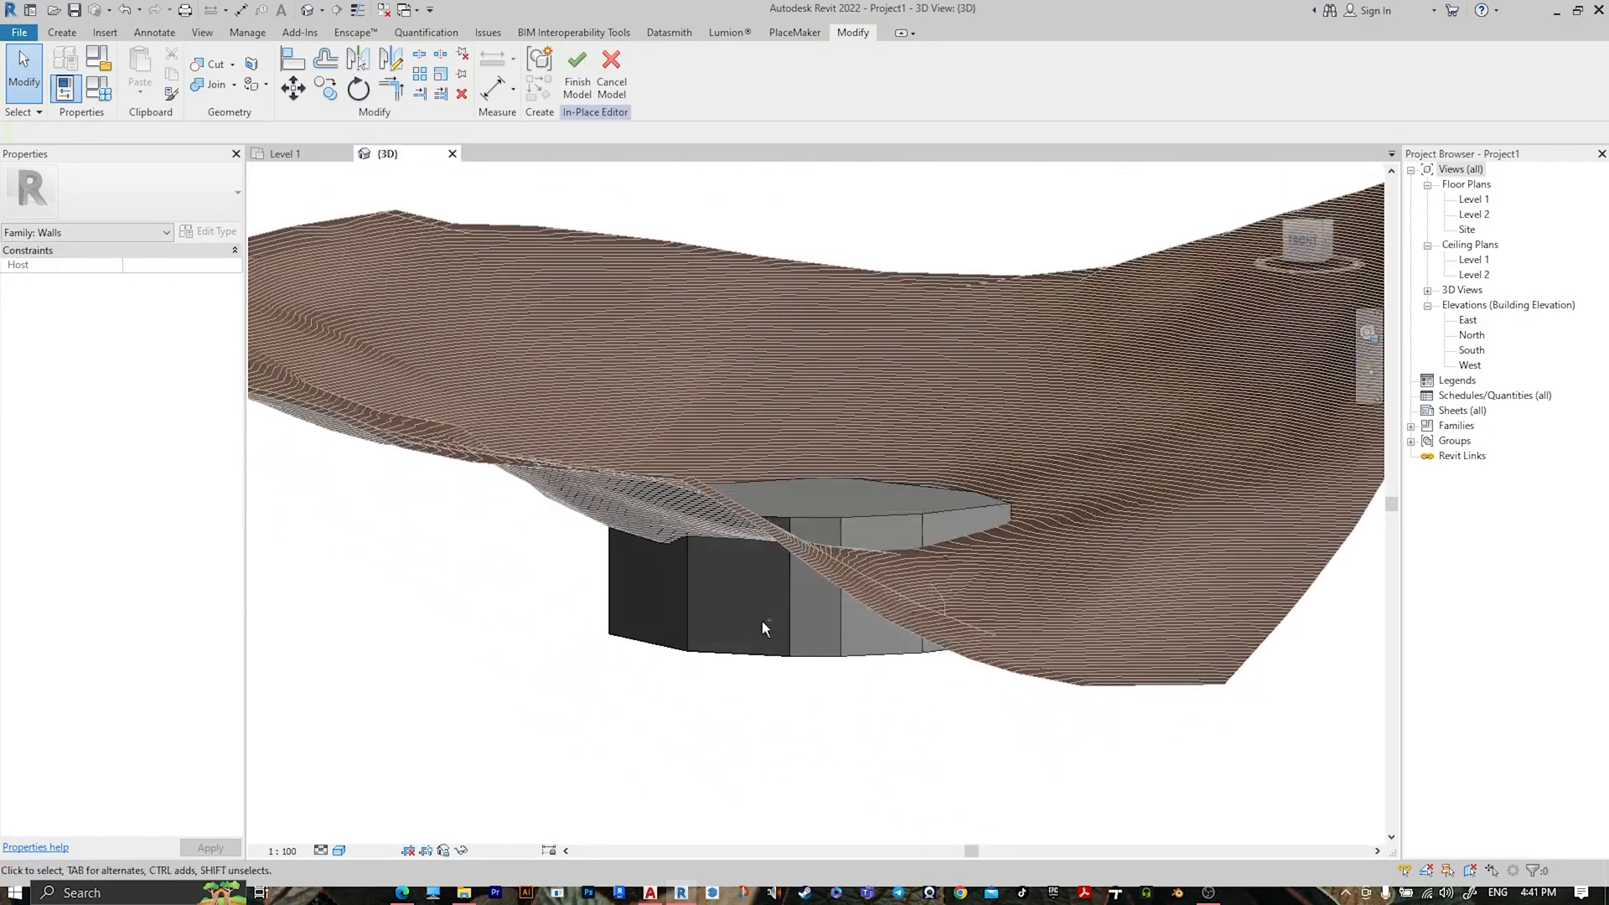
left_click(824, 649)
left_click_drag(796, 497, 799, 522)
middle_click_drag(800, 521, 704, 641, "shift")
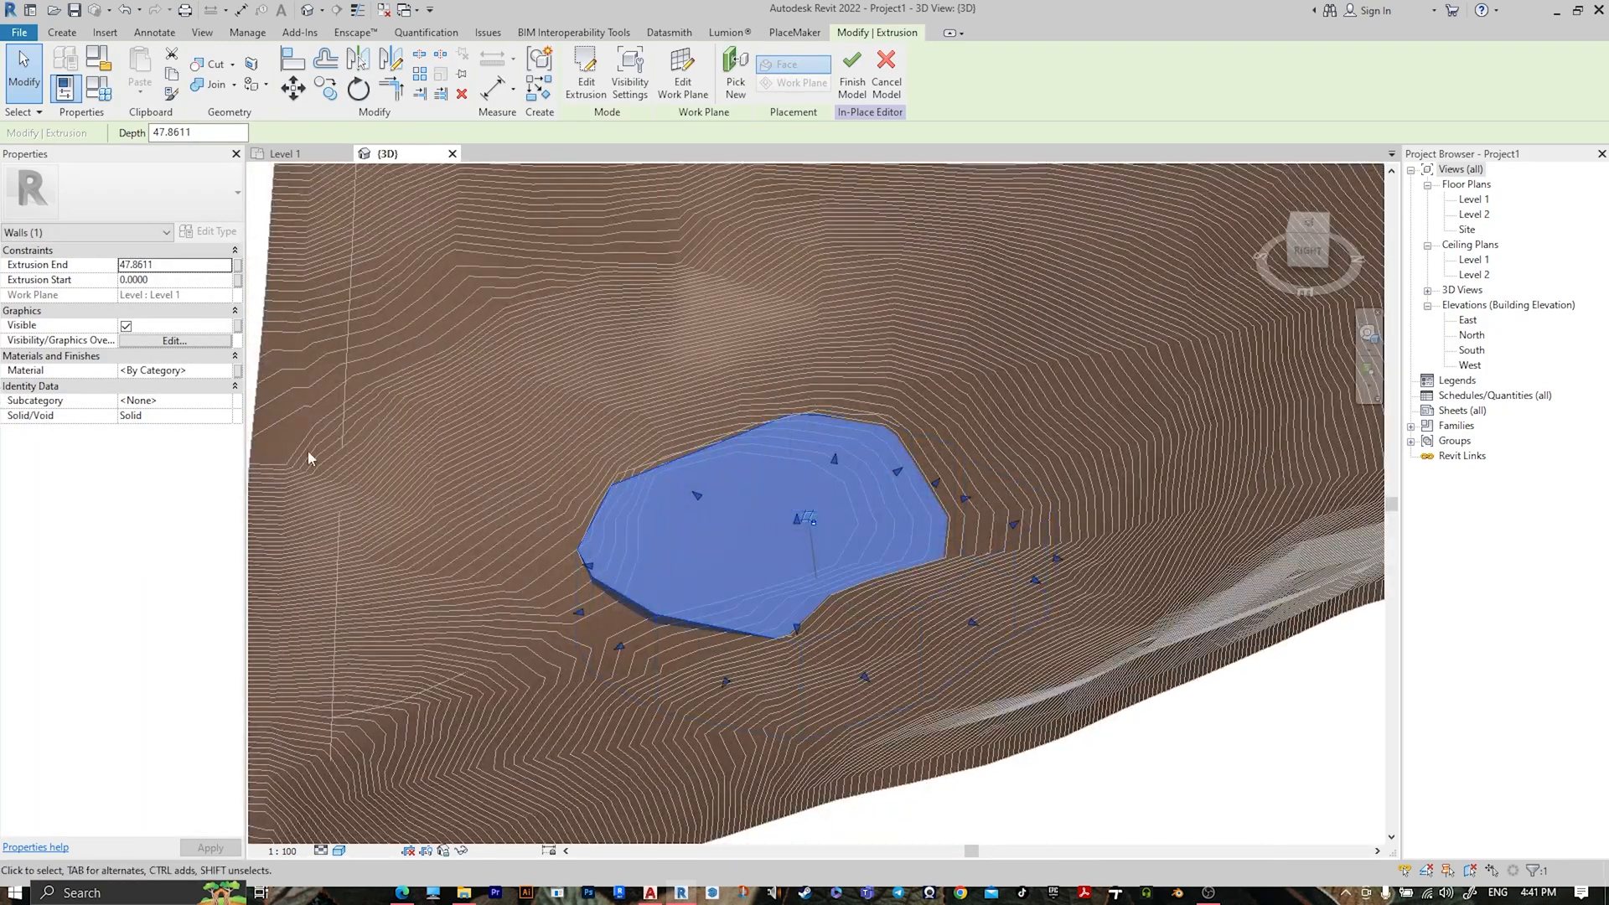
- Search the material library for "water" and assign the second Water material from AEC Materials to the lake extrusion
left_click(234, 373)
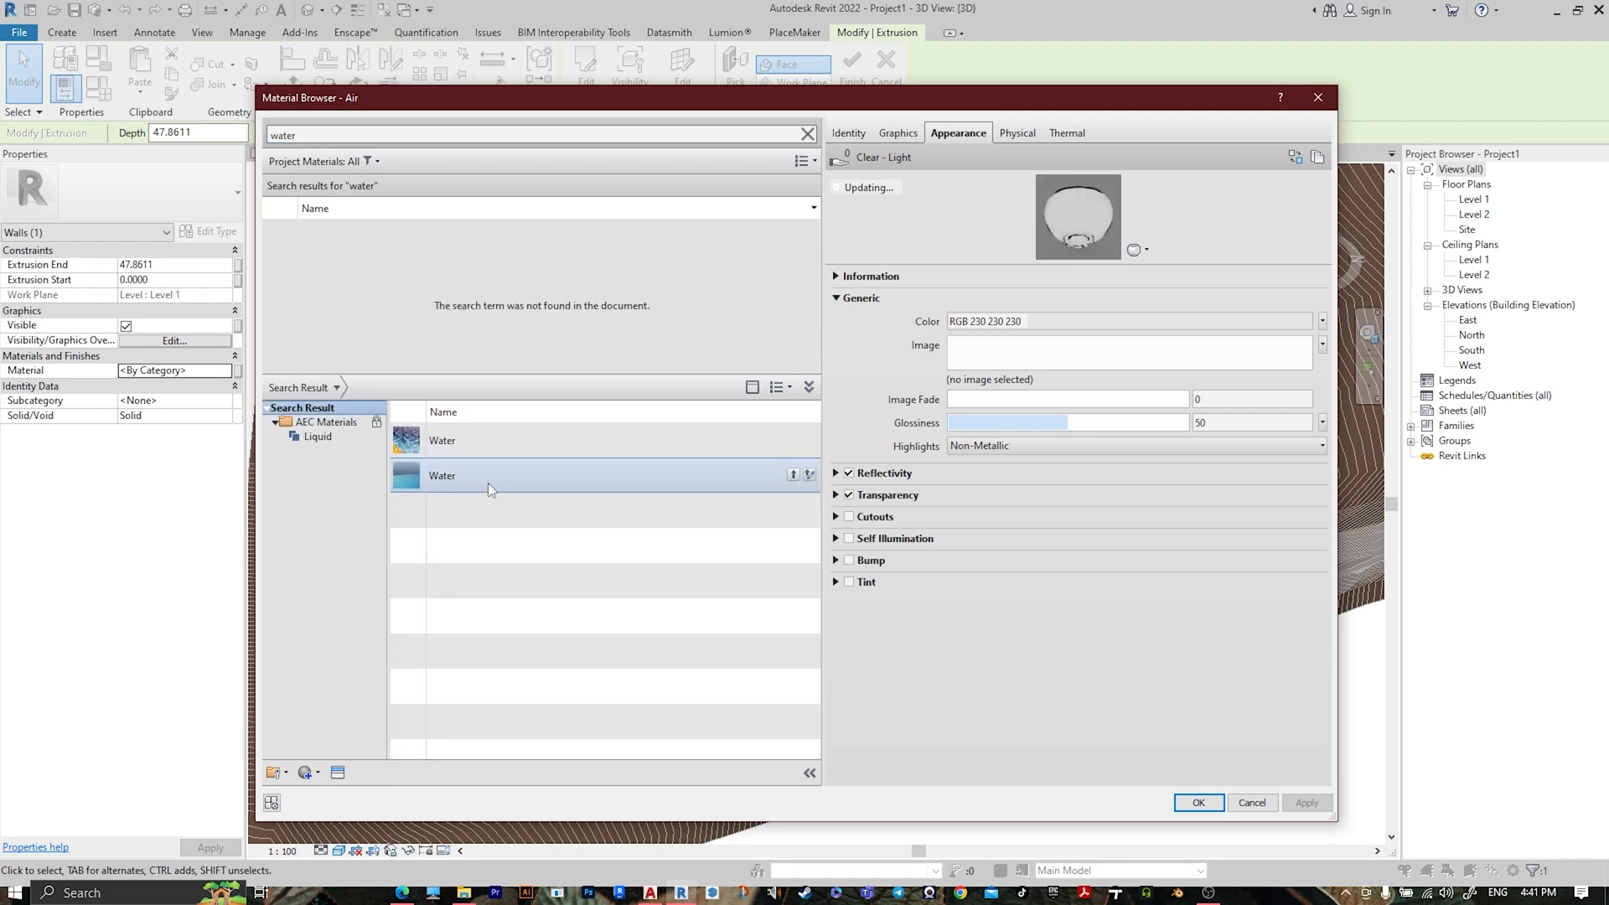
left_click(753, 483)
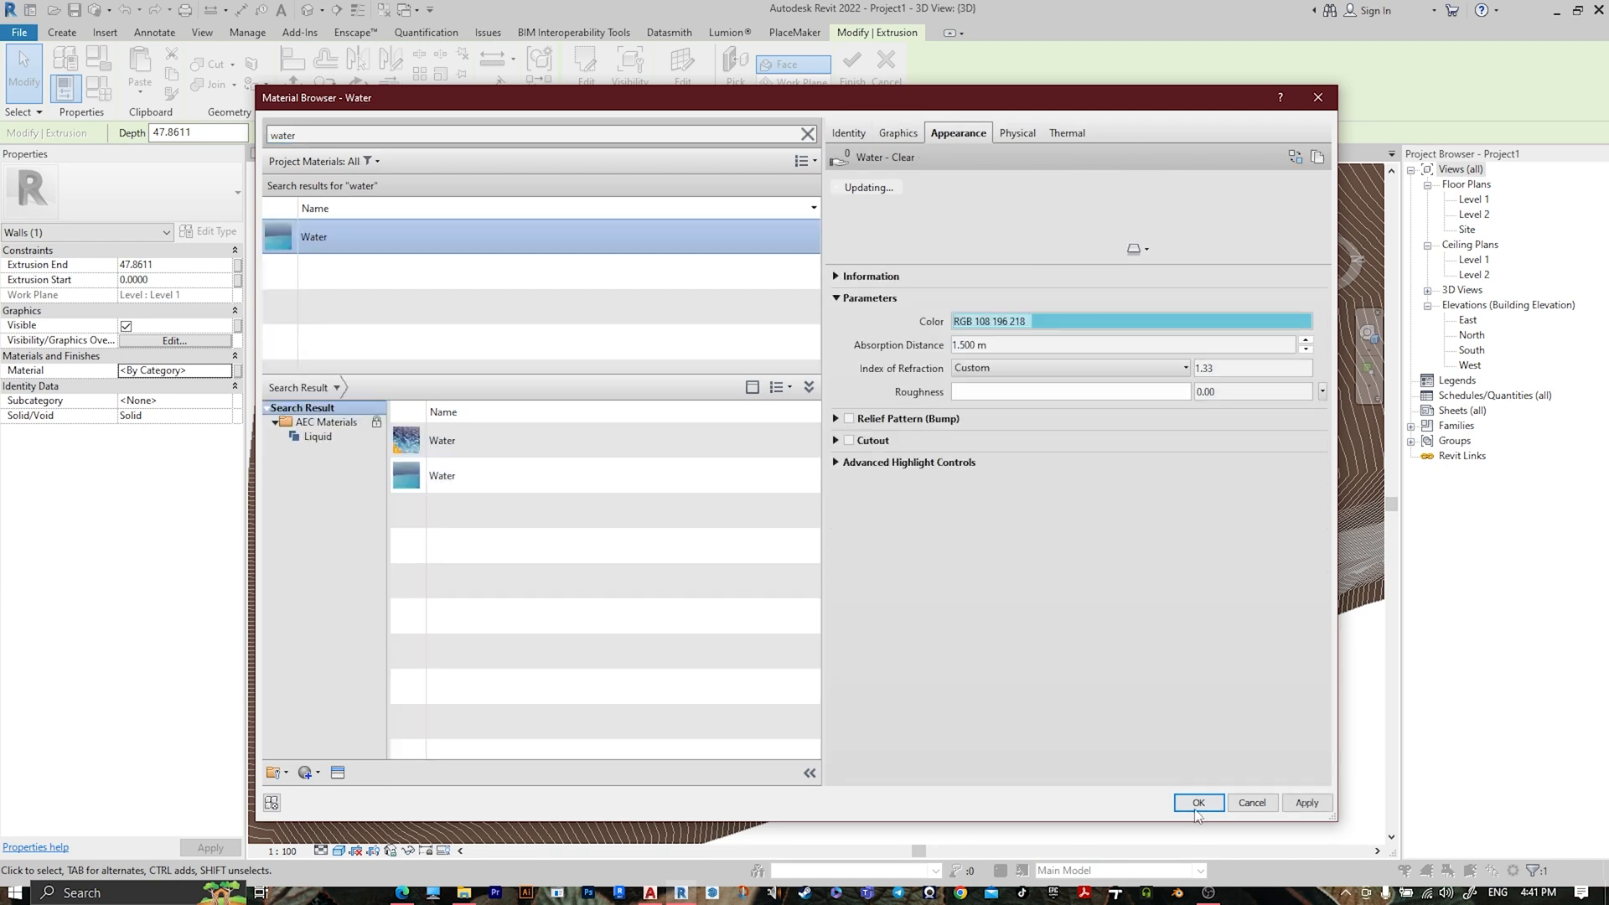
left_click(1198, 801)
key("Escape")
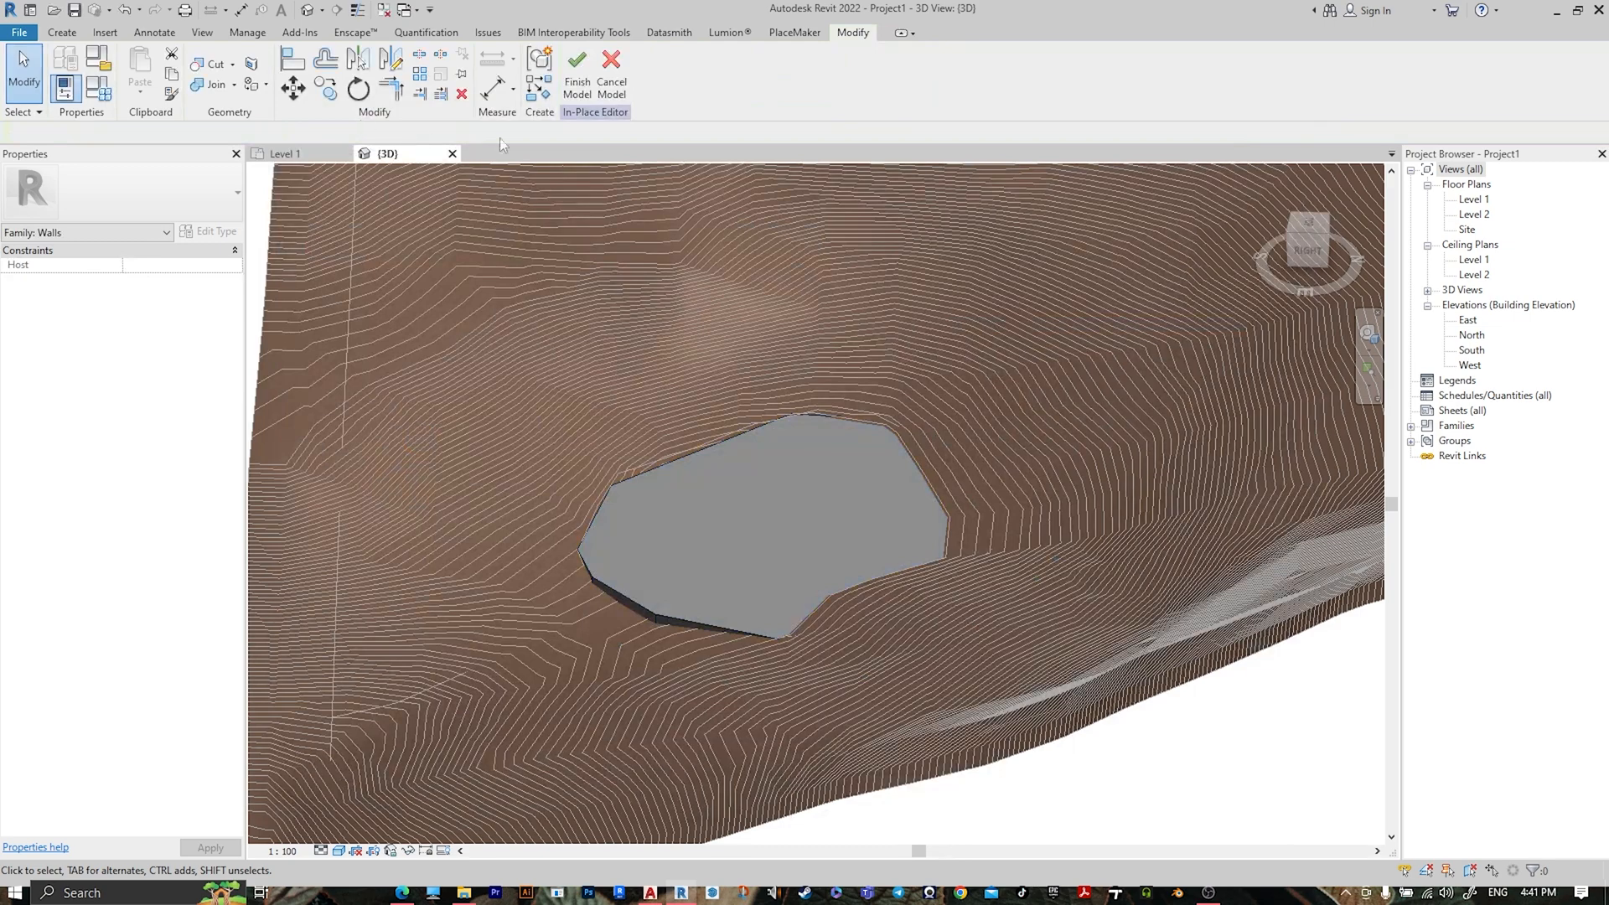
- Finish the in-place lake model and orbit the 3D view to show the whole terrain
left_click(576, 81)
scroll(930, 494, "down", 3)
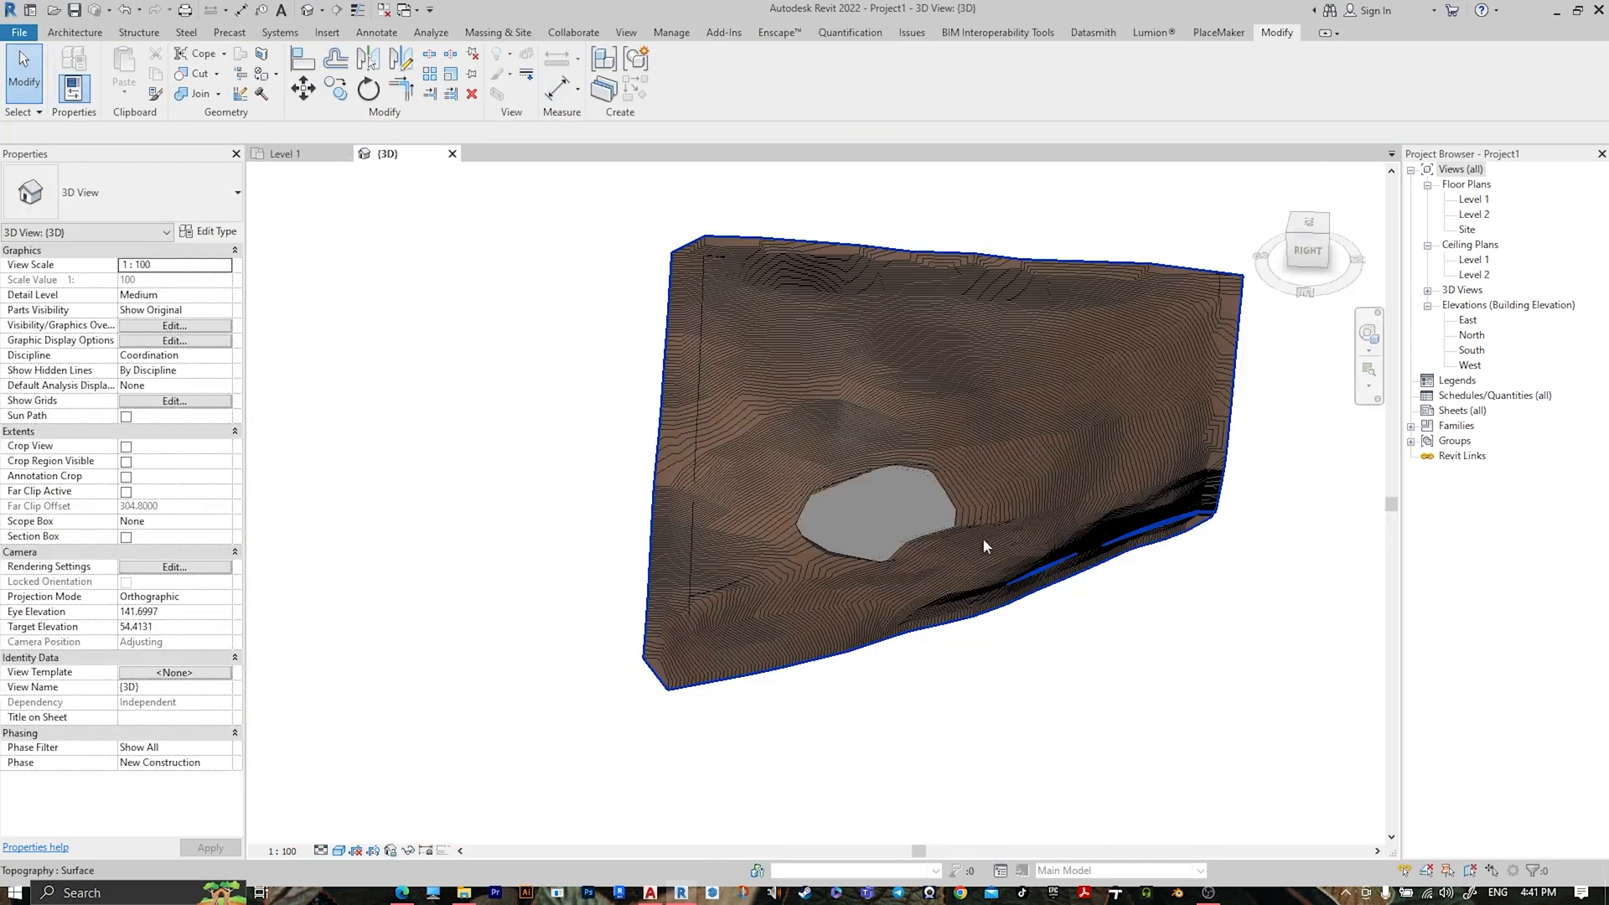
scroll(983, 538, "down", 2)
middle_click_drag(510, 417, 746, 459, "shift")
left_click(746, 444)
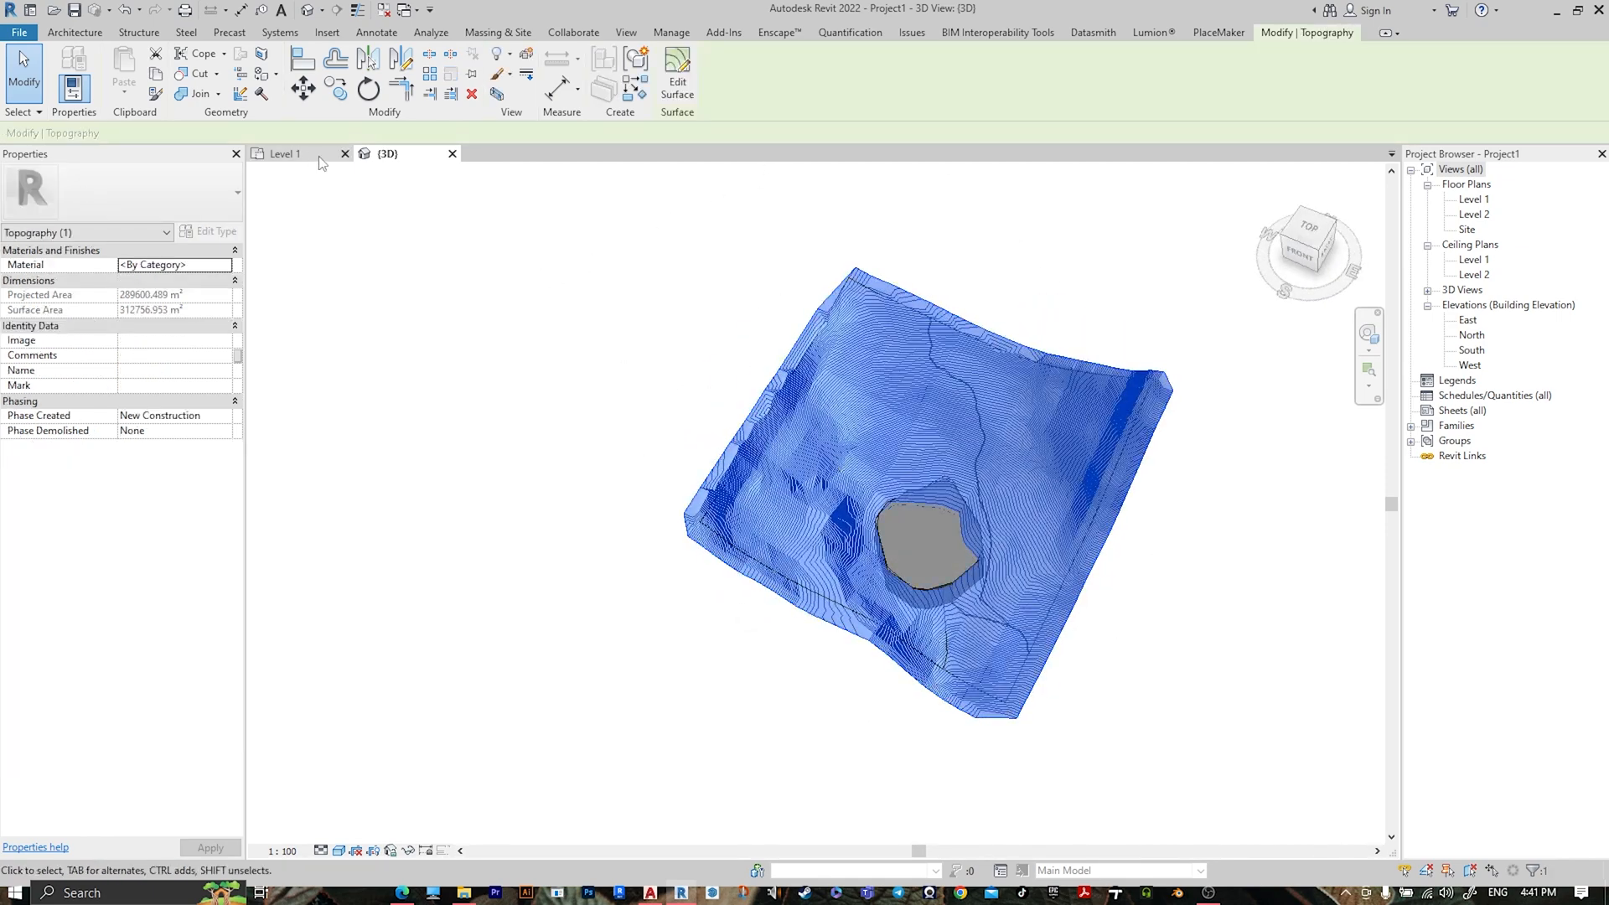
left_click(1006, 323)
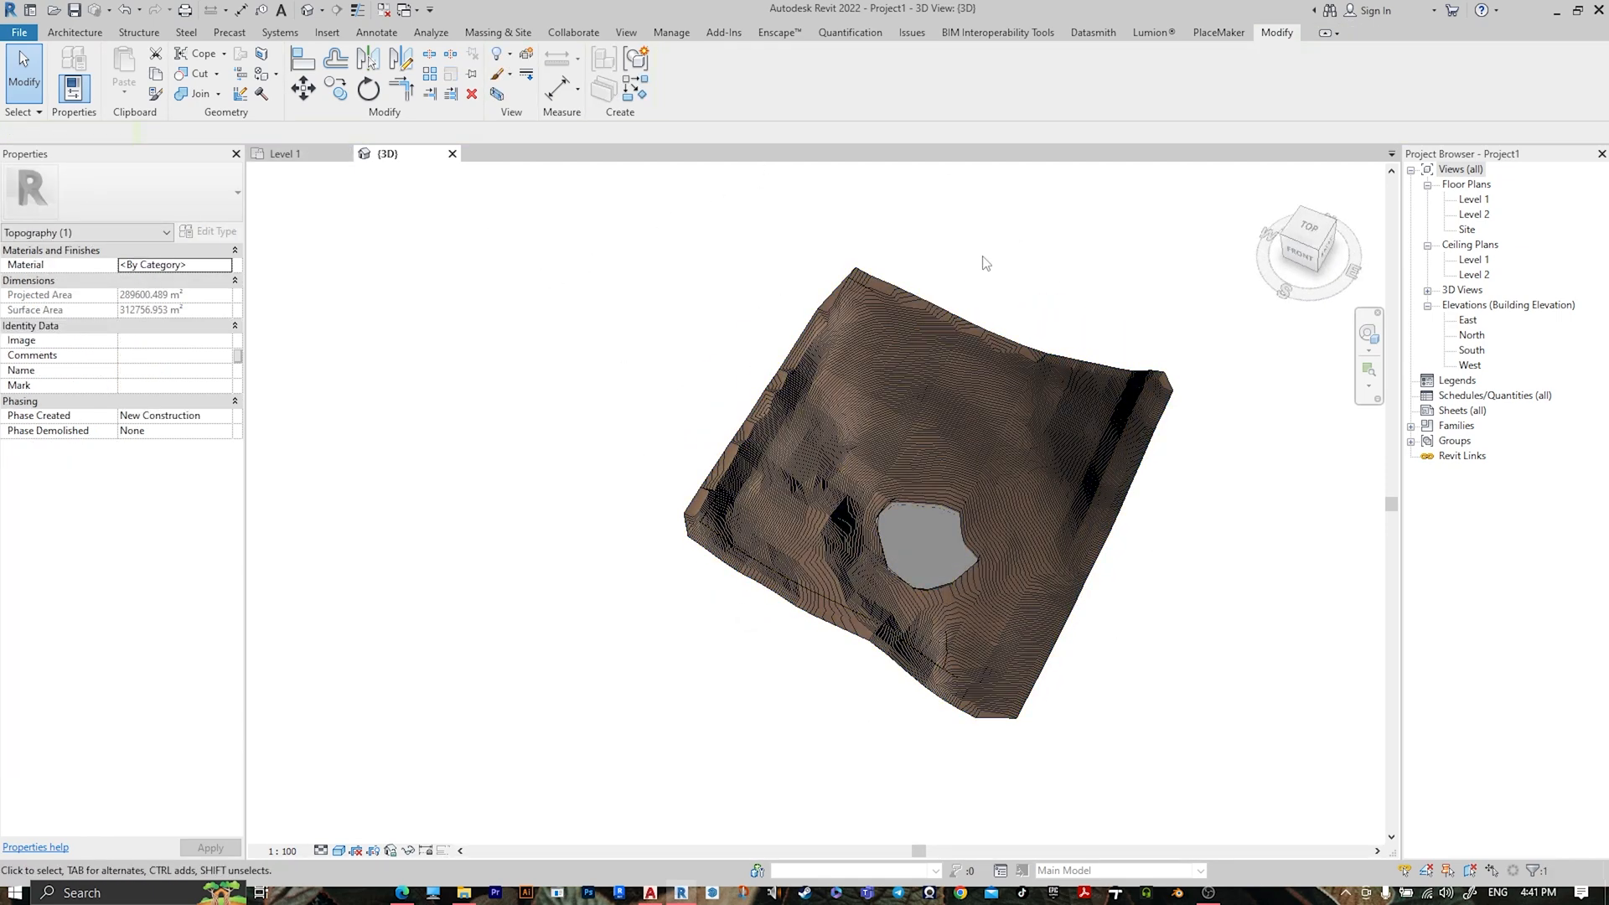
- Delete all layers of the imported lake.dwg in the Level 1 plan
left_click(928, 345)
left_click(285, 153)
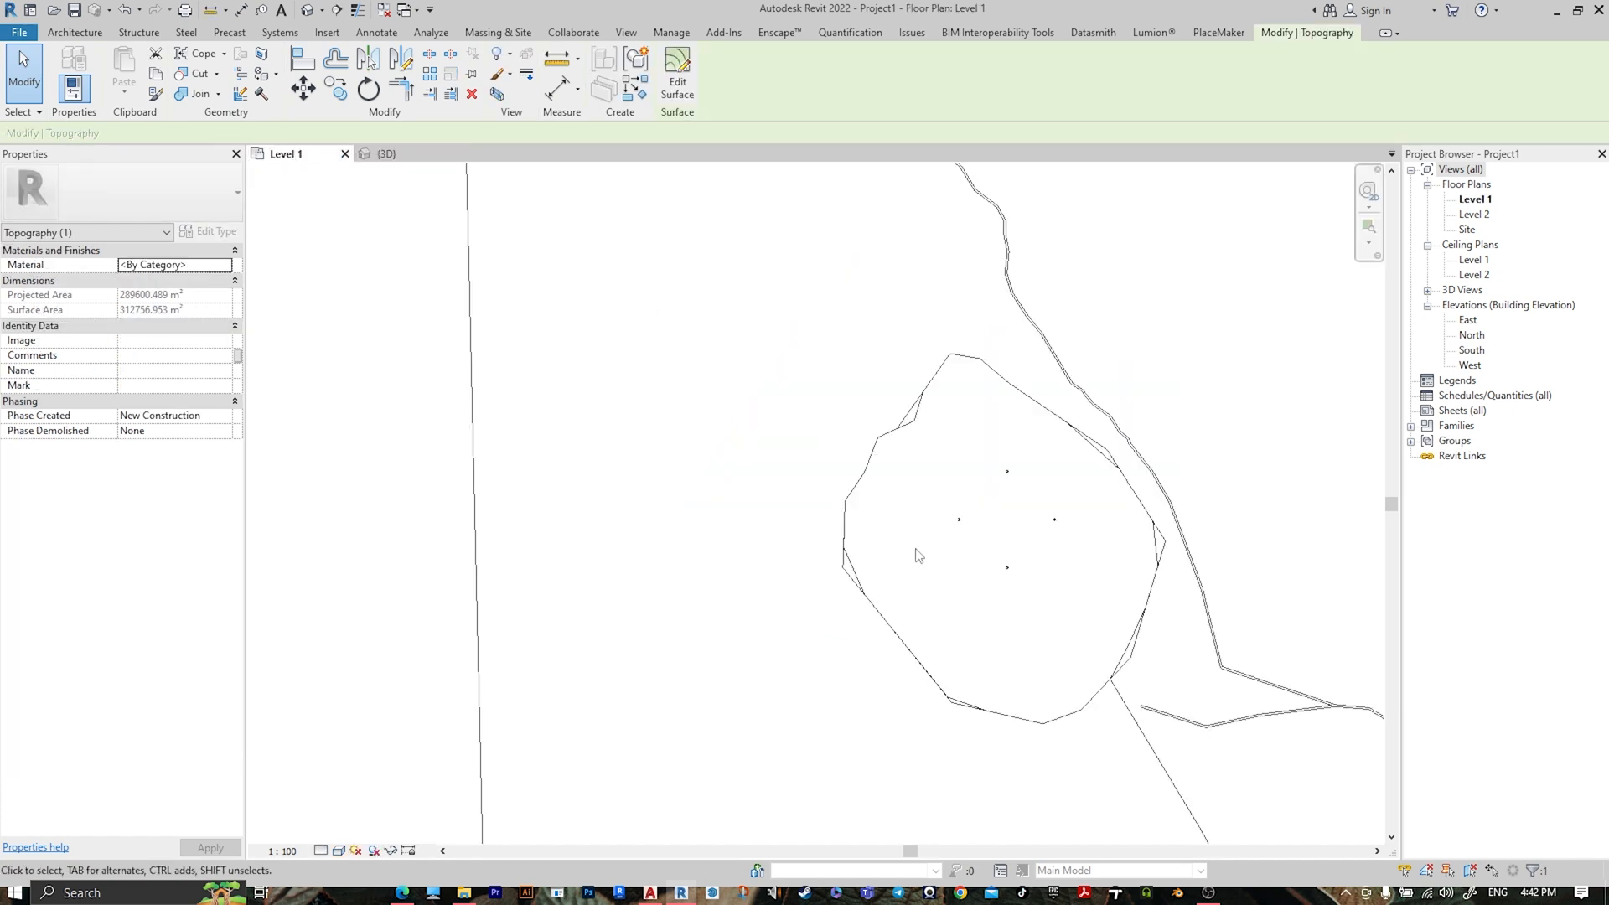
scroll(966, 432, "down", 4)
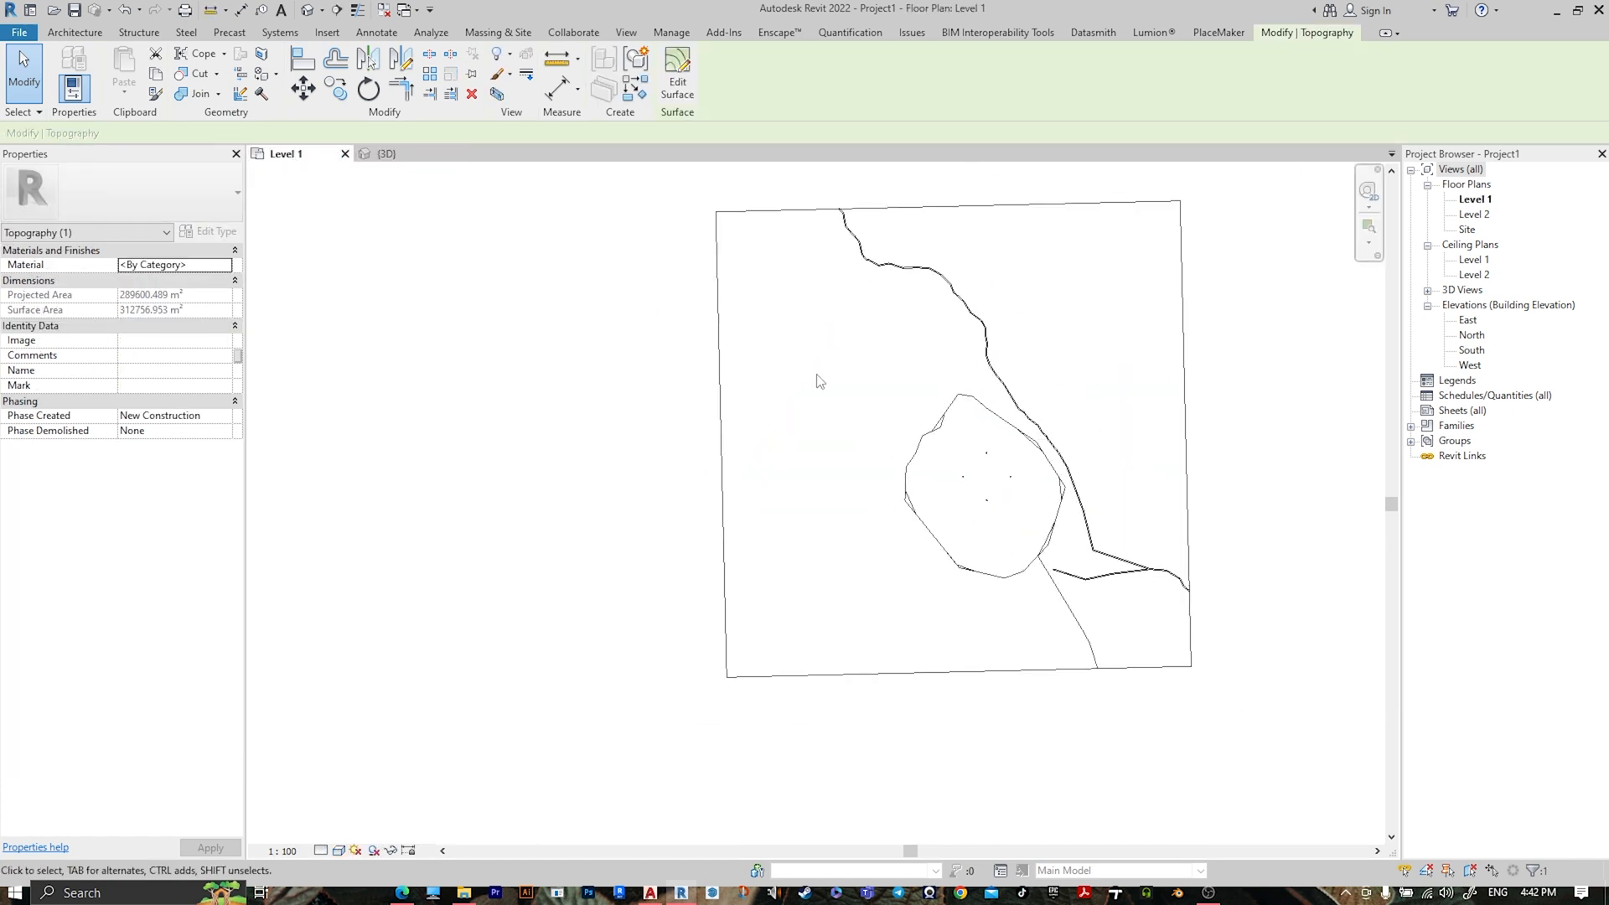
left_click(718, 299)
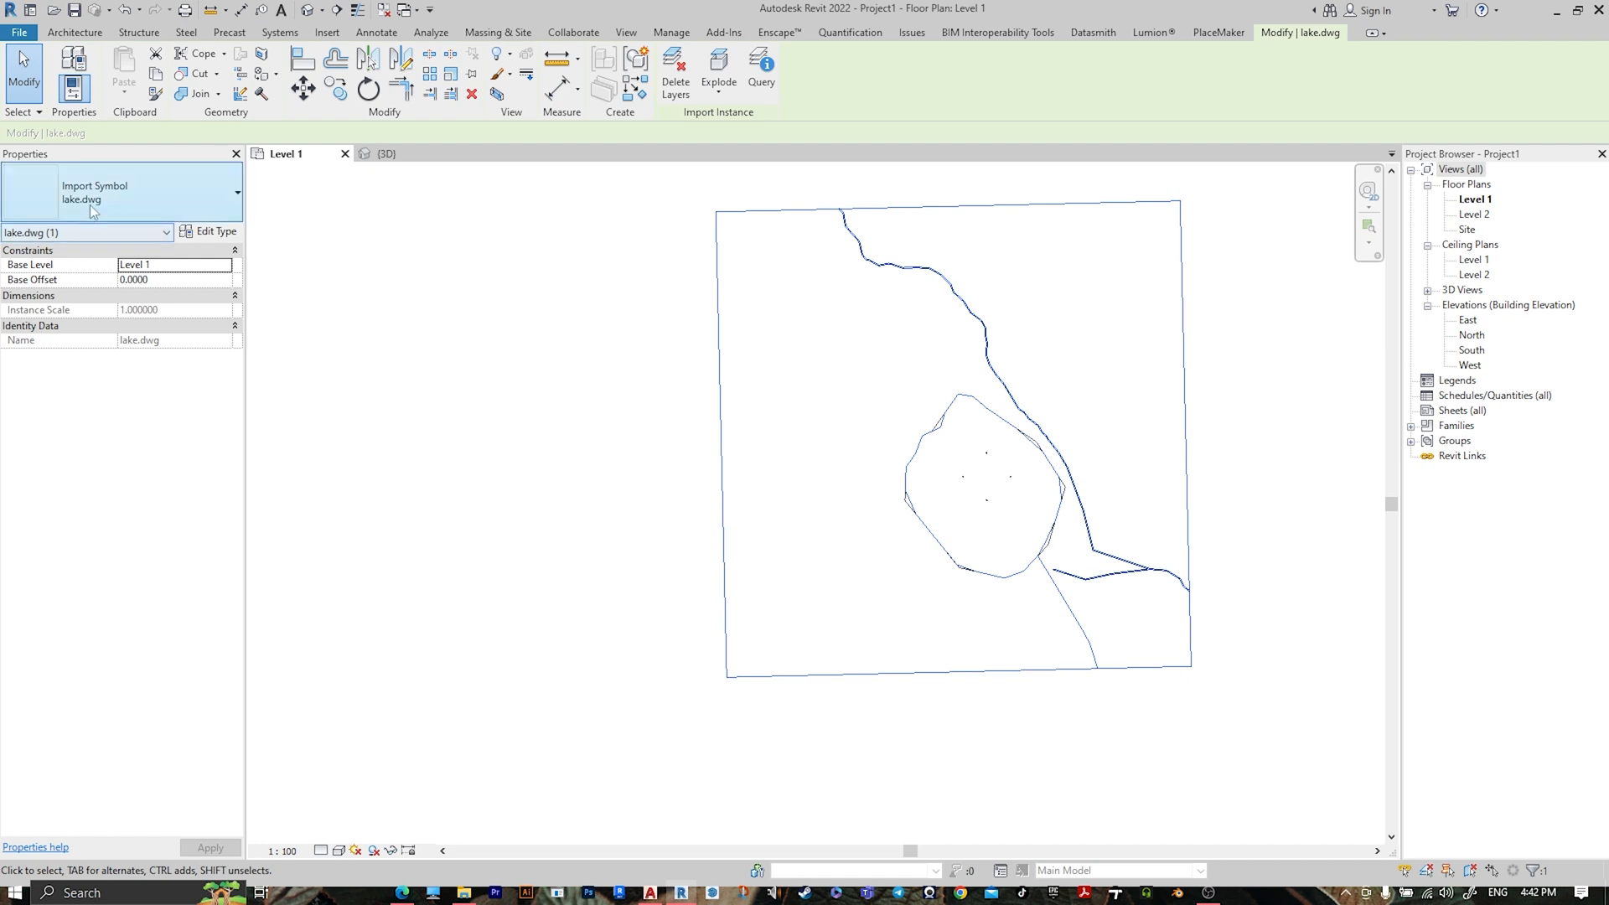
left_click(675, 76)
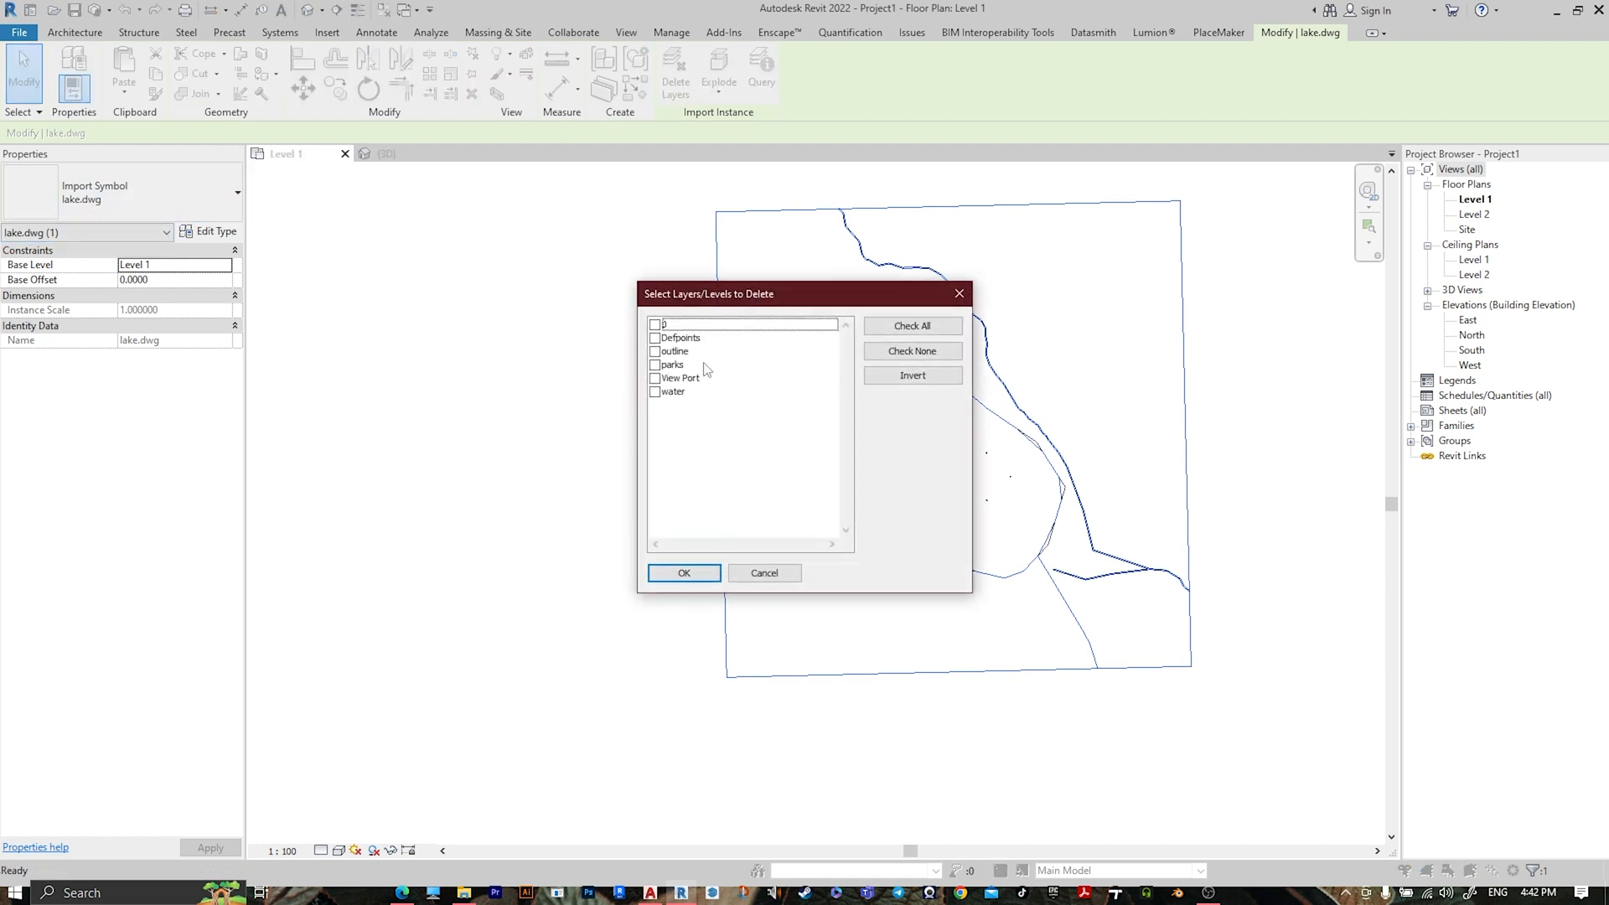
left_click(947, 333)
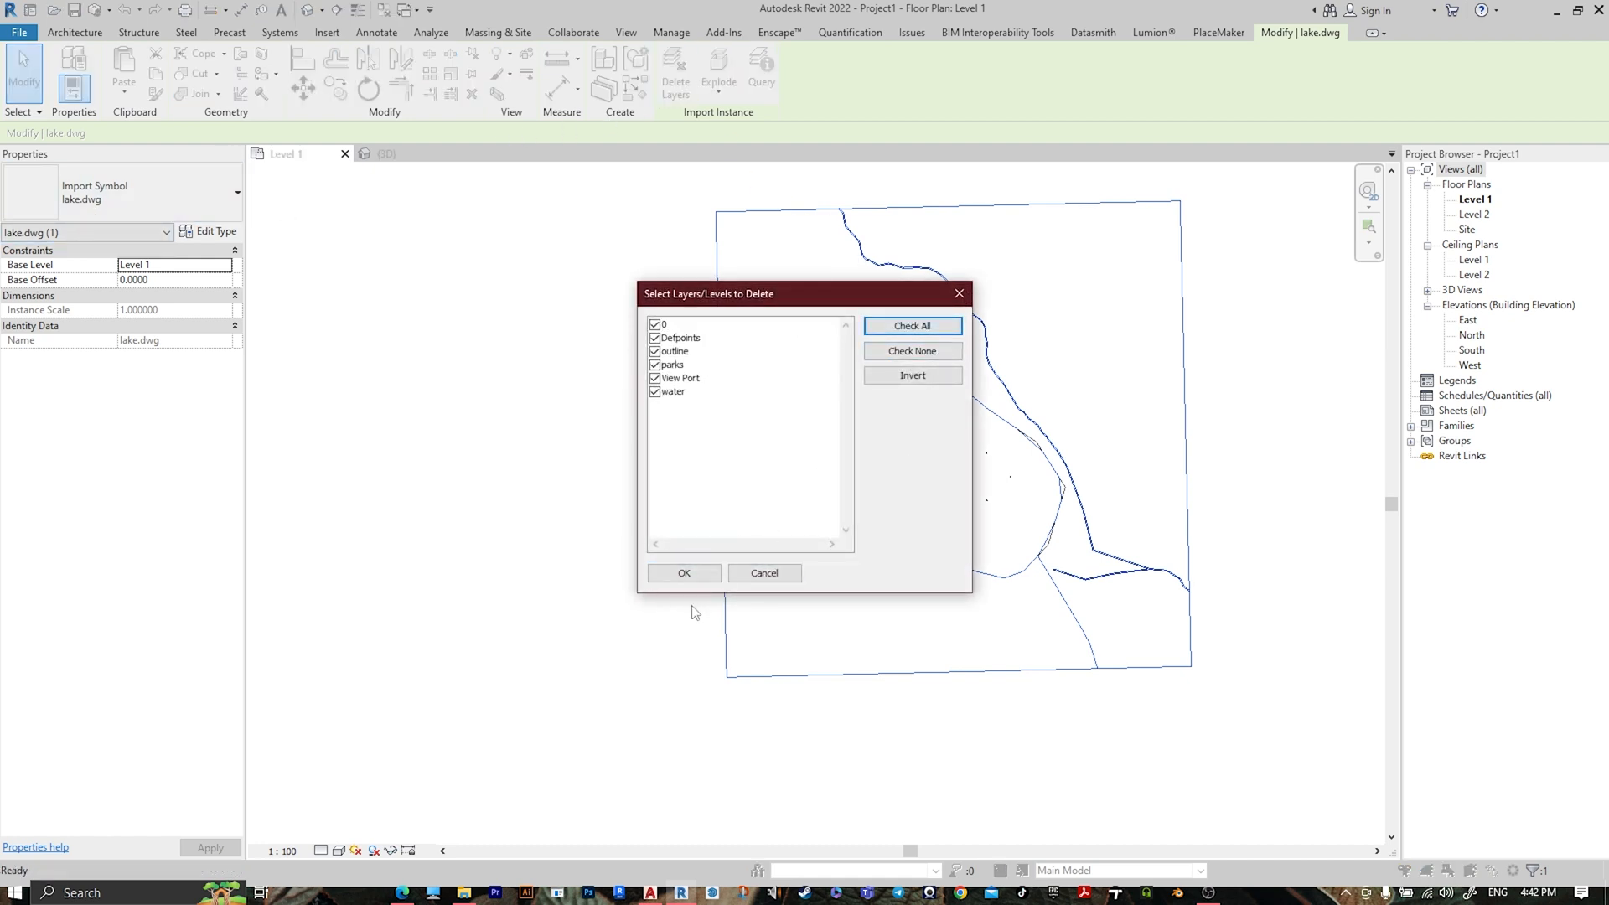
left_click(686, 575)
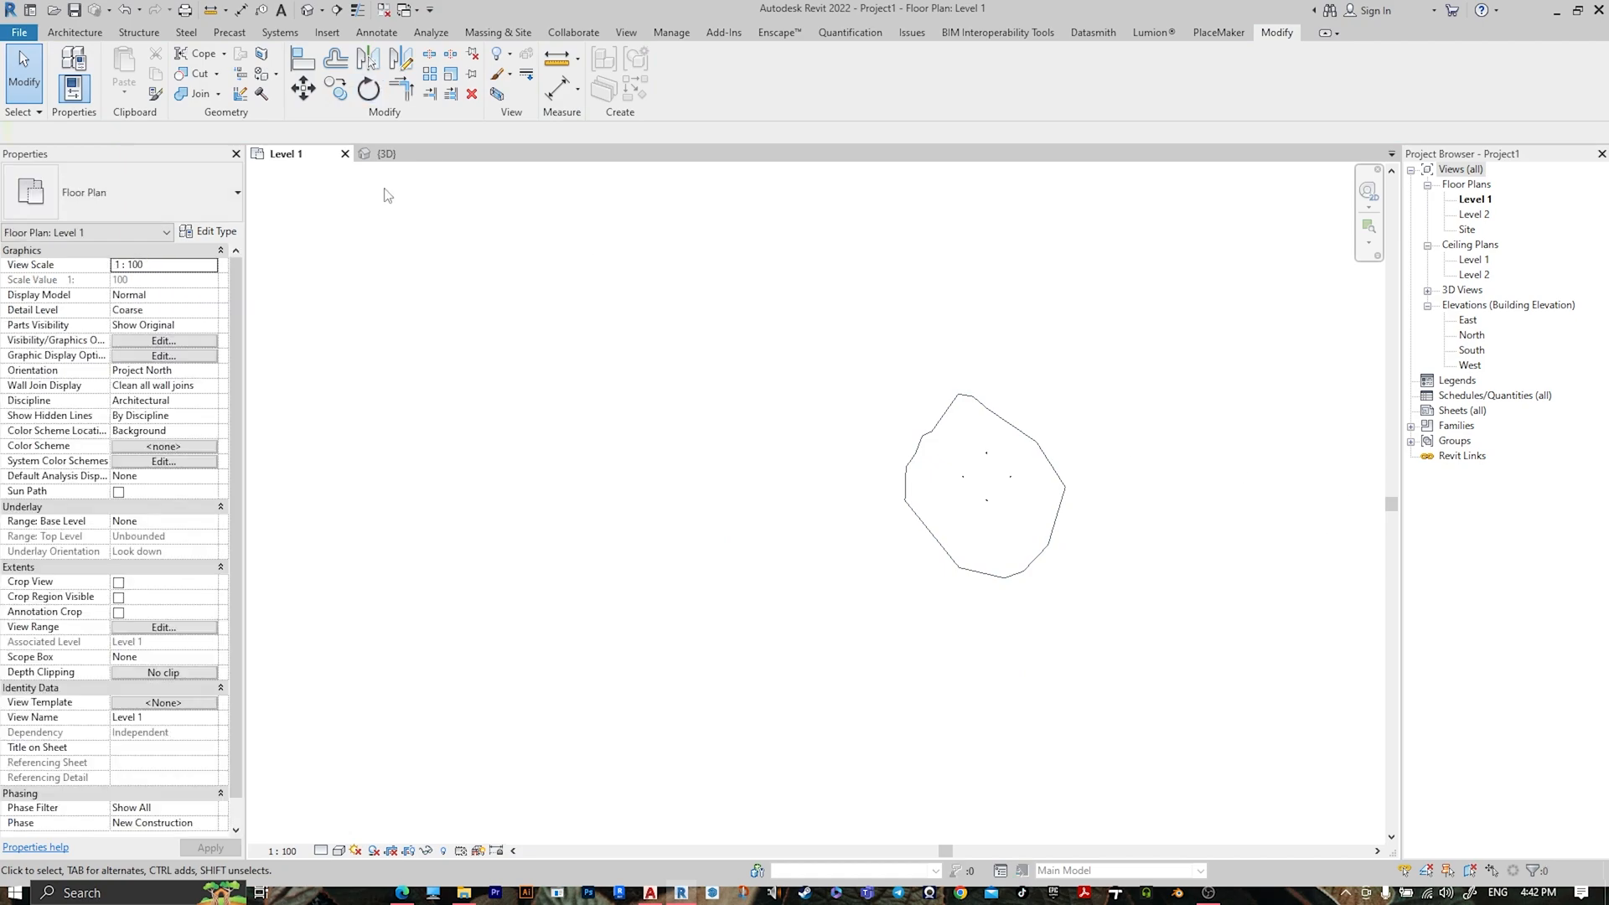
- Return to the 3D view and raise the lake solid's bottom face toward the underside of the terrain
left_click(386, 154)
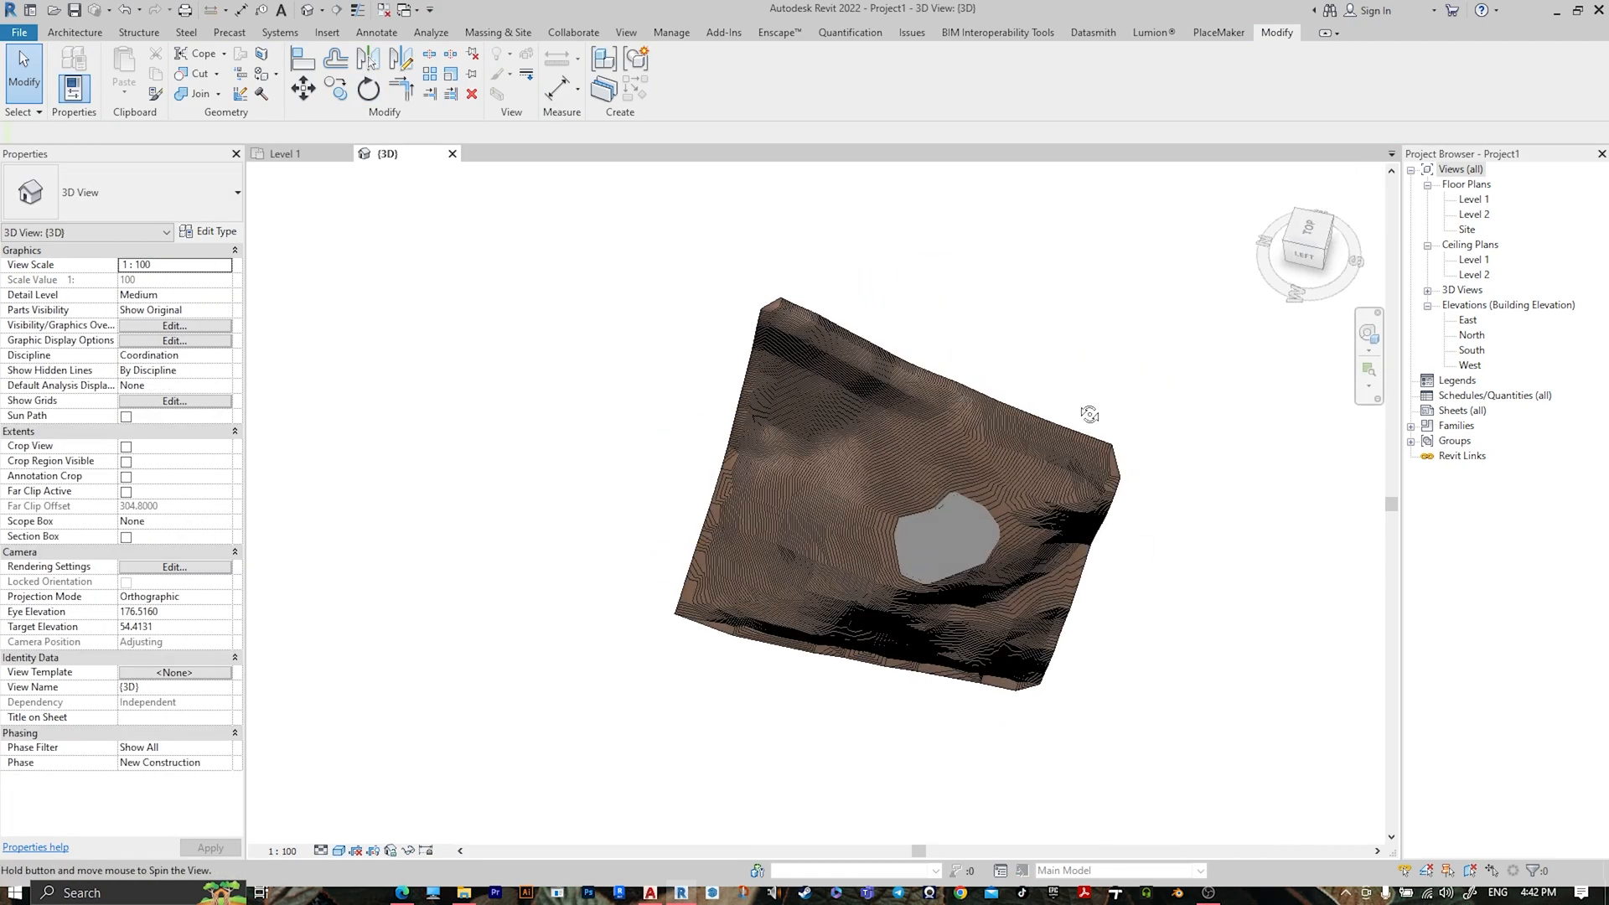
middle_click_drag(1090, 414, 871, 452, "shift")
scroll(962, 553, "up", 5)
middle_click_drag(969, 578, 822, 561, "shift")
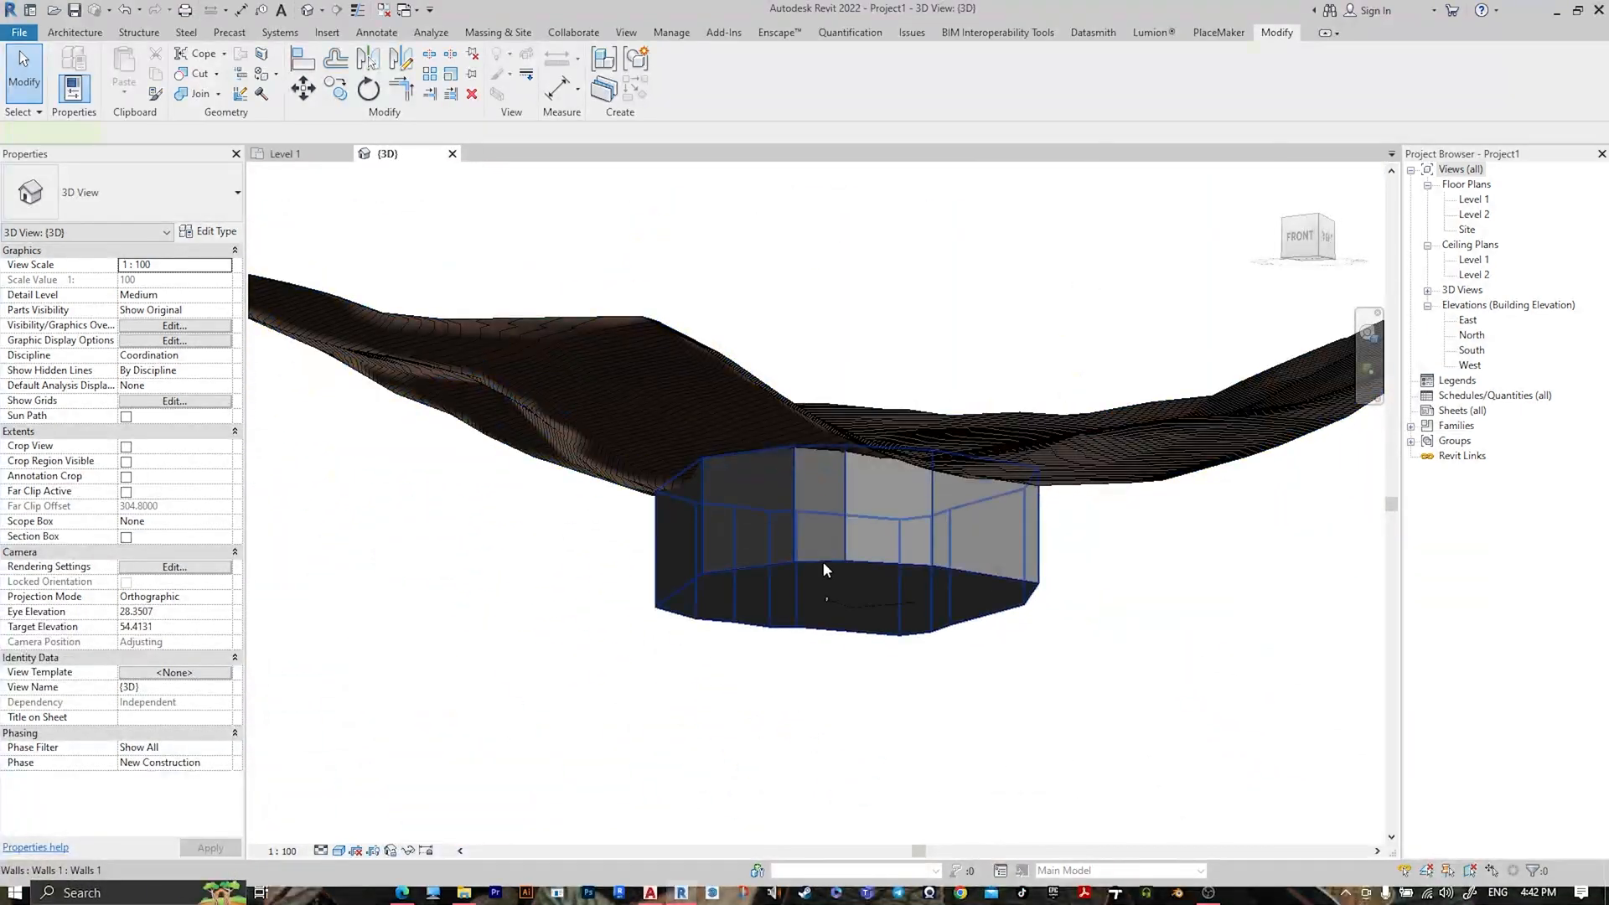
left_click(821, 560)
left_click(1326, 238)
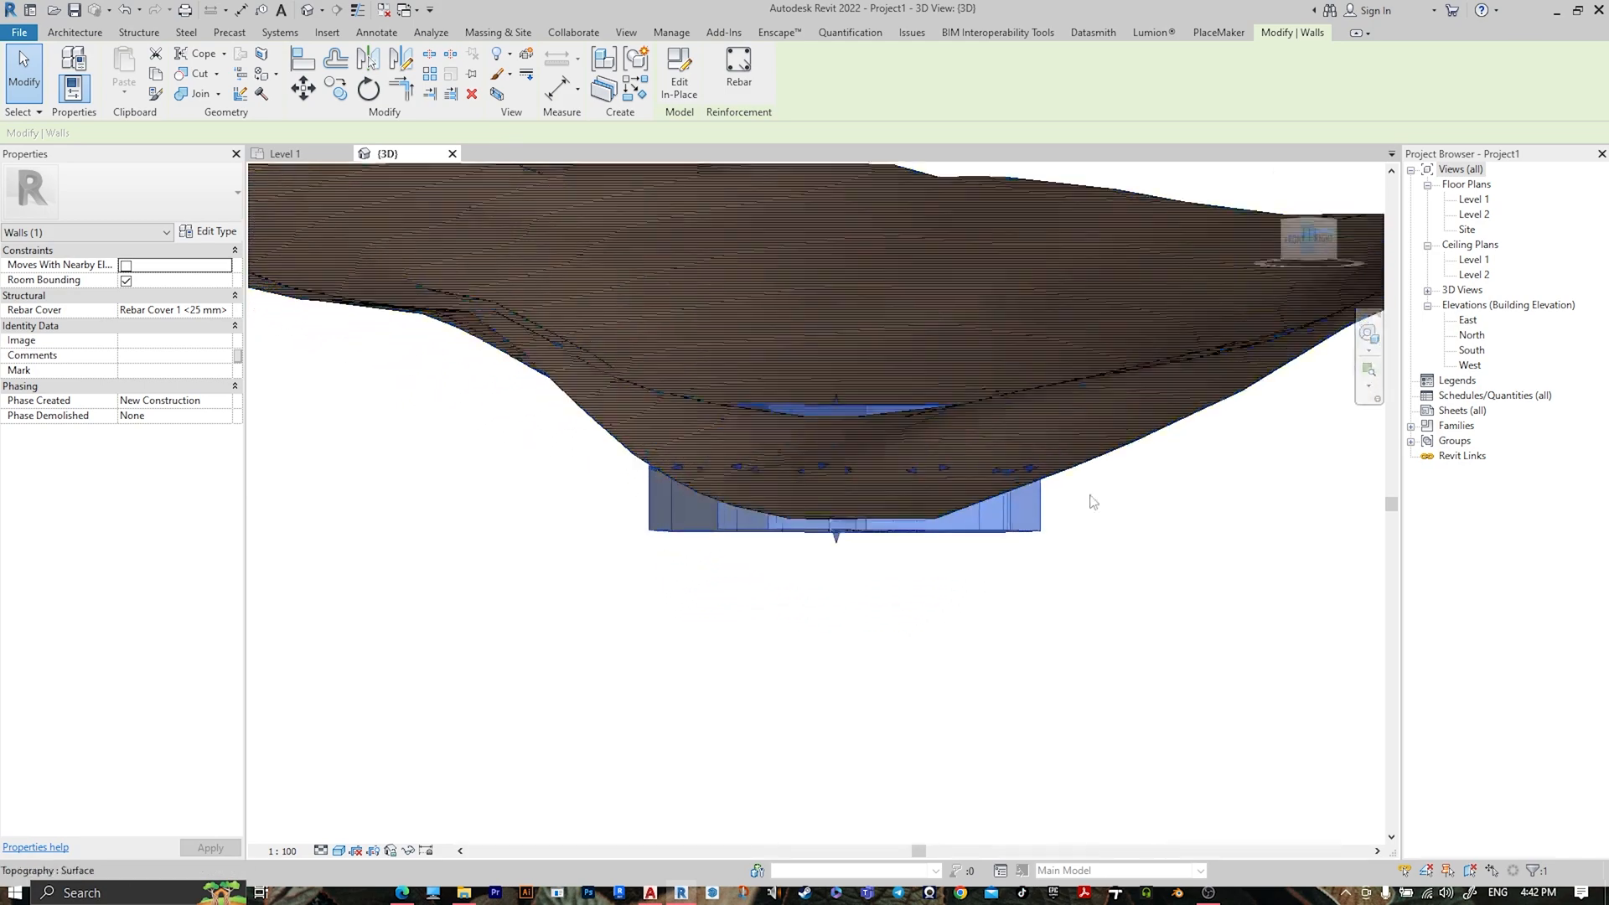
left_click_drag(797, 568, 775, 478)
left_click(1061, 622)
middle_click_drag(1010, 511, 1132, 651, "shift")
scroll(1001, 580, "down", 3)
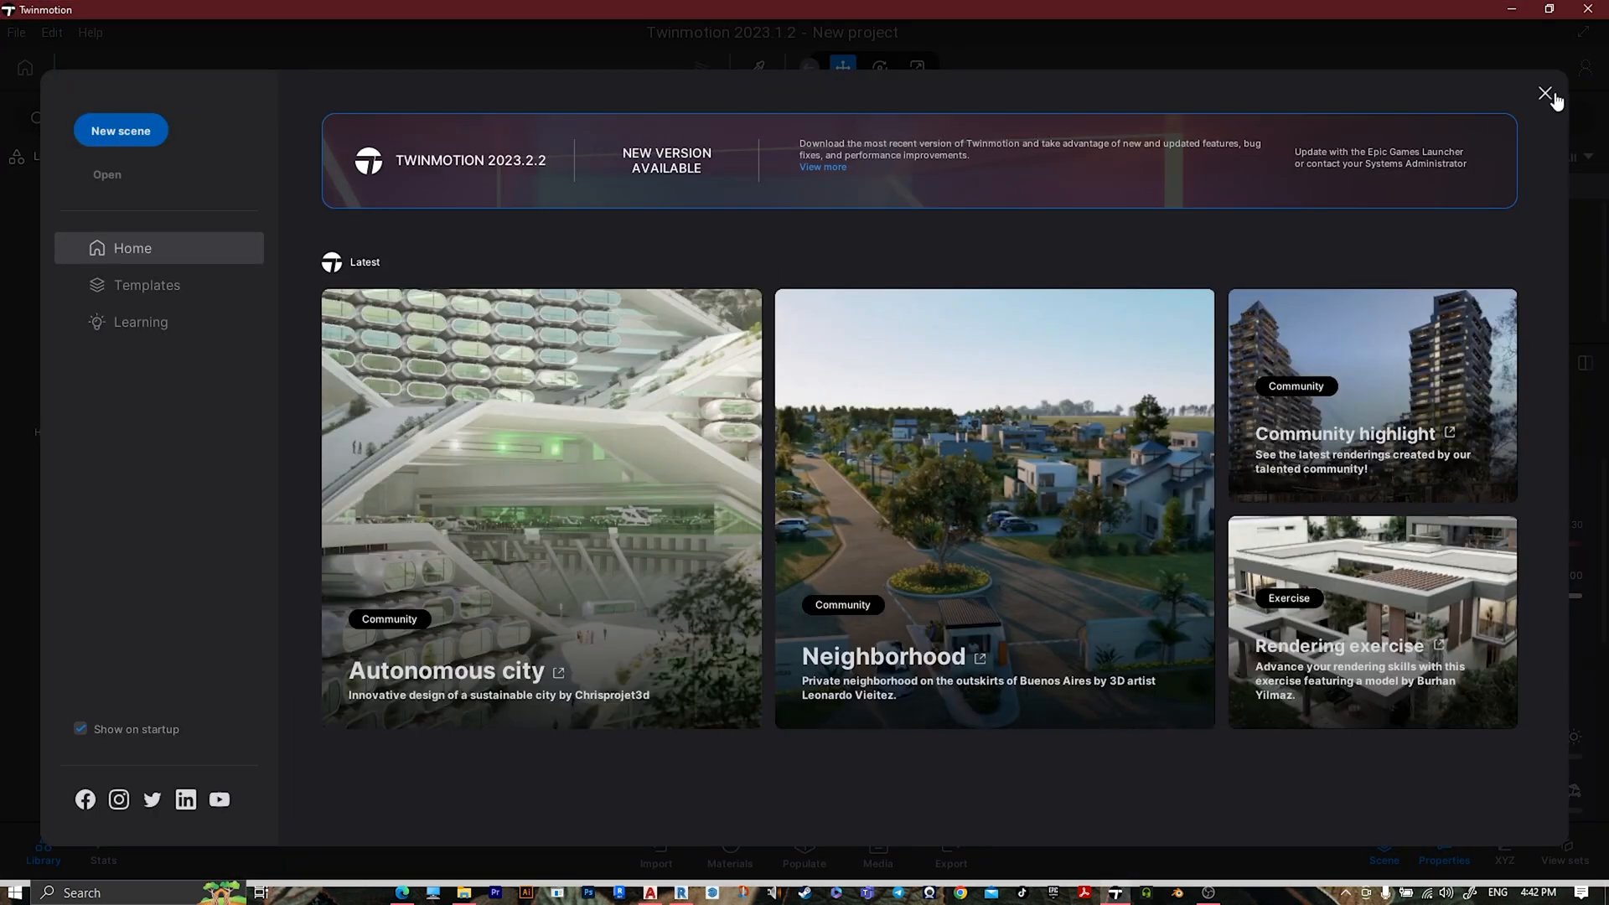
- Dismiss Twinmotion's start screen, switch back to Revit and bring up the Datasmith Direct Link tools for the {3D} view
left_click(1544, 93)
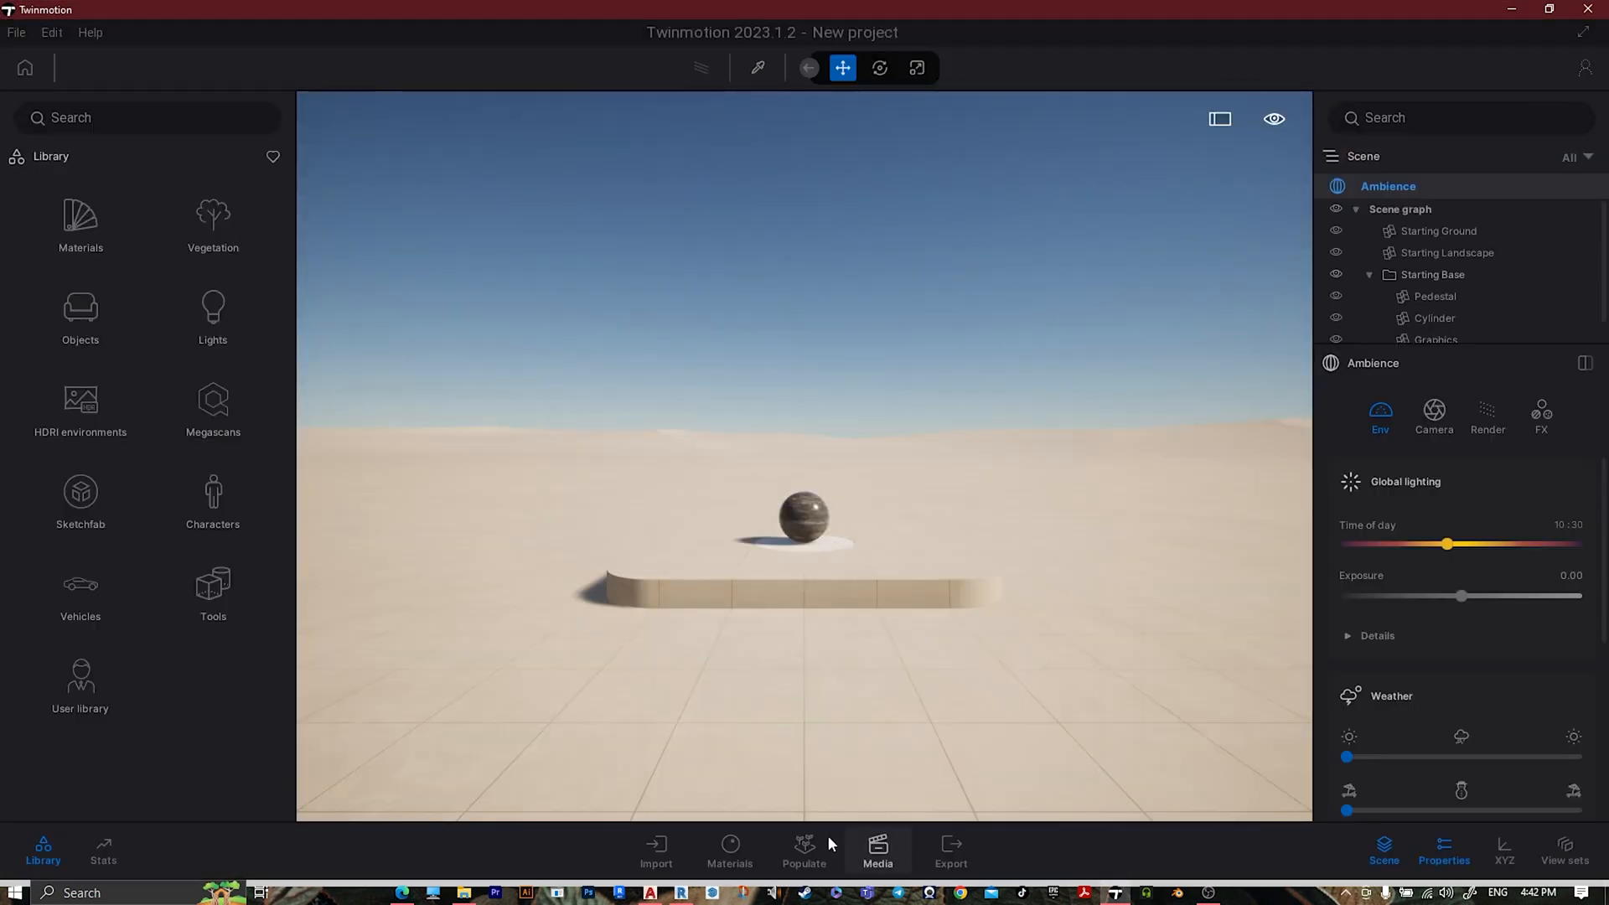
left_click(678, 901)
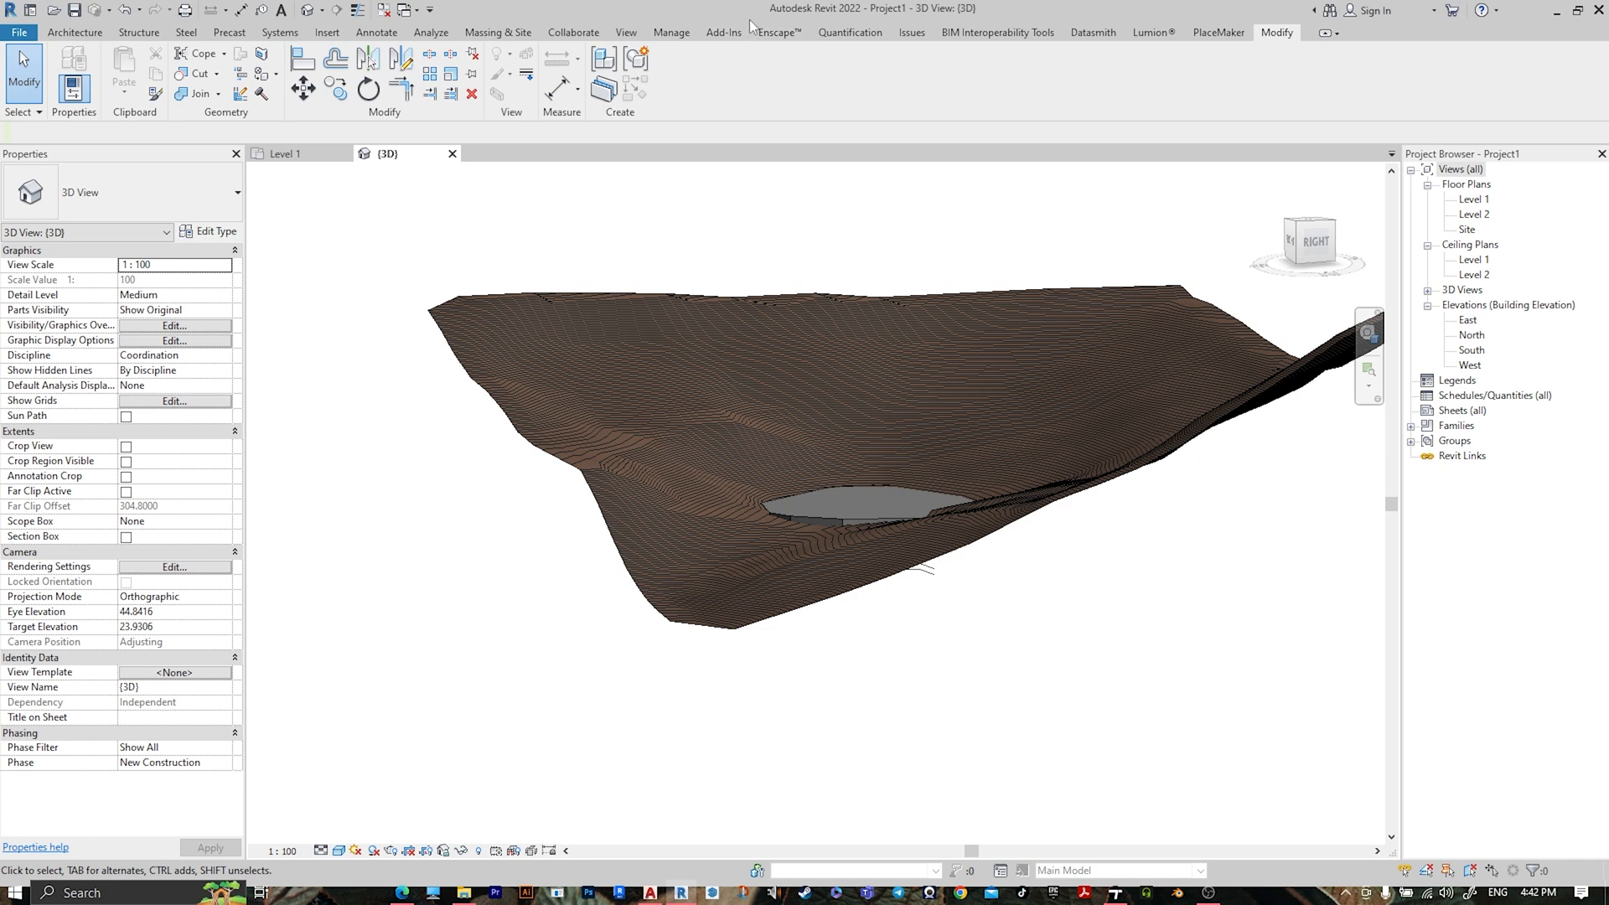
left_click(1093, 33)
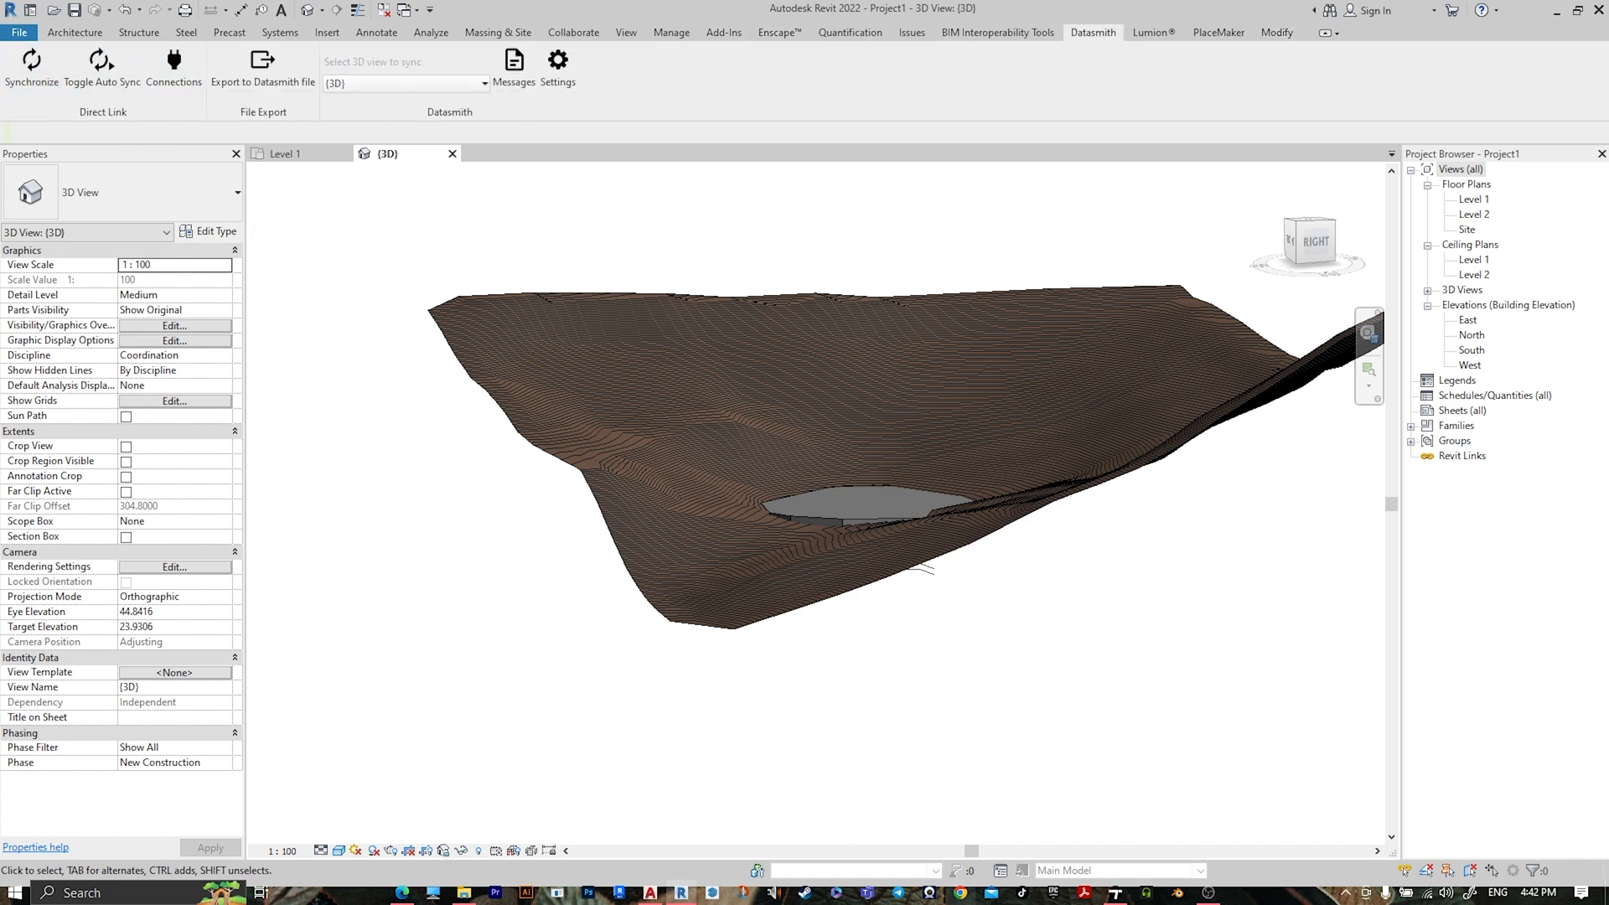
- Switch to Twinmotion and import the Direct Link source "Revit - Object__3D_"
left_click(1114, 894)
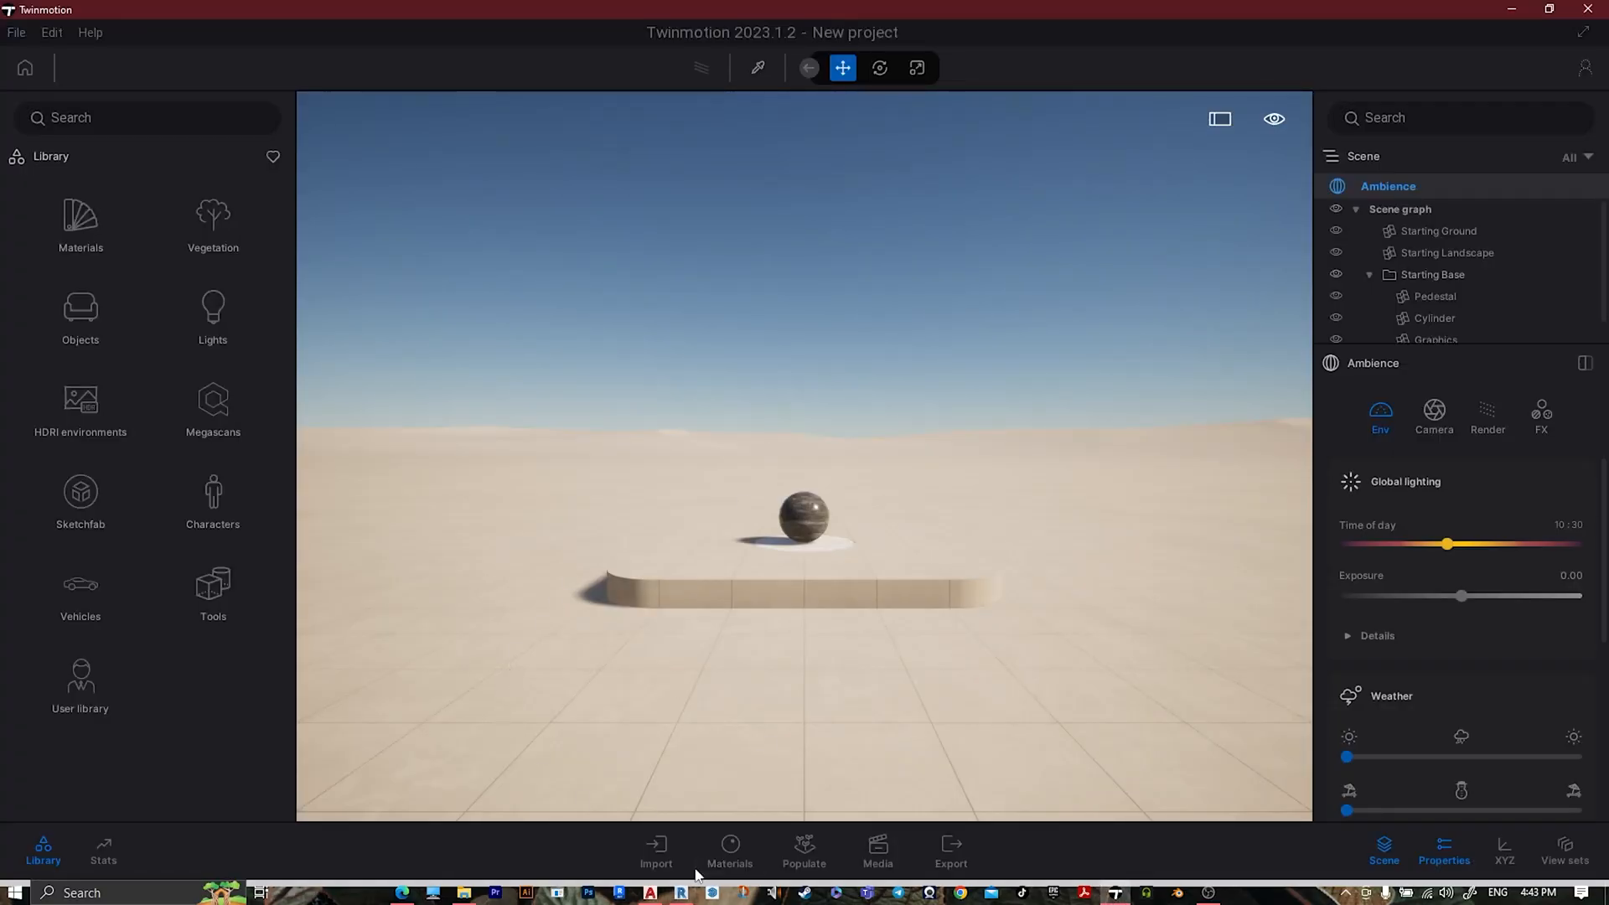
left_click(656, 851)
left_click(351, 700)
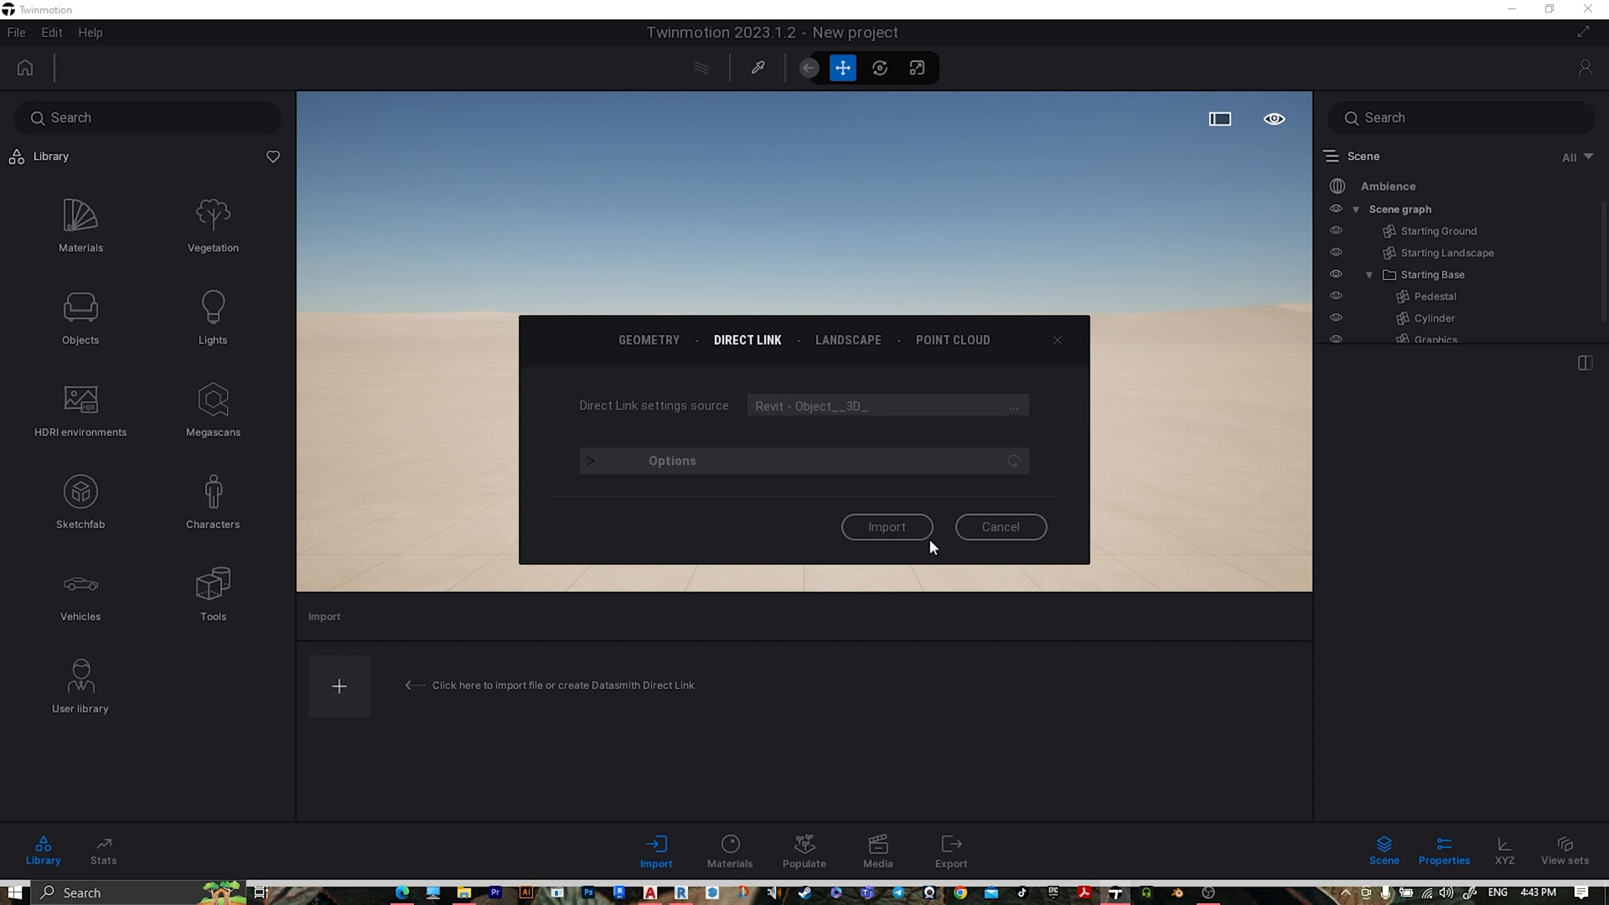
left_click(885, 528)
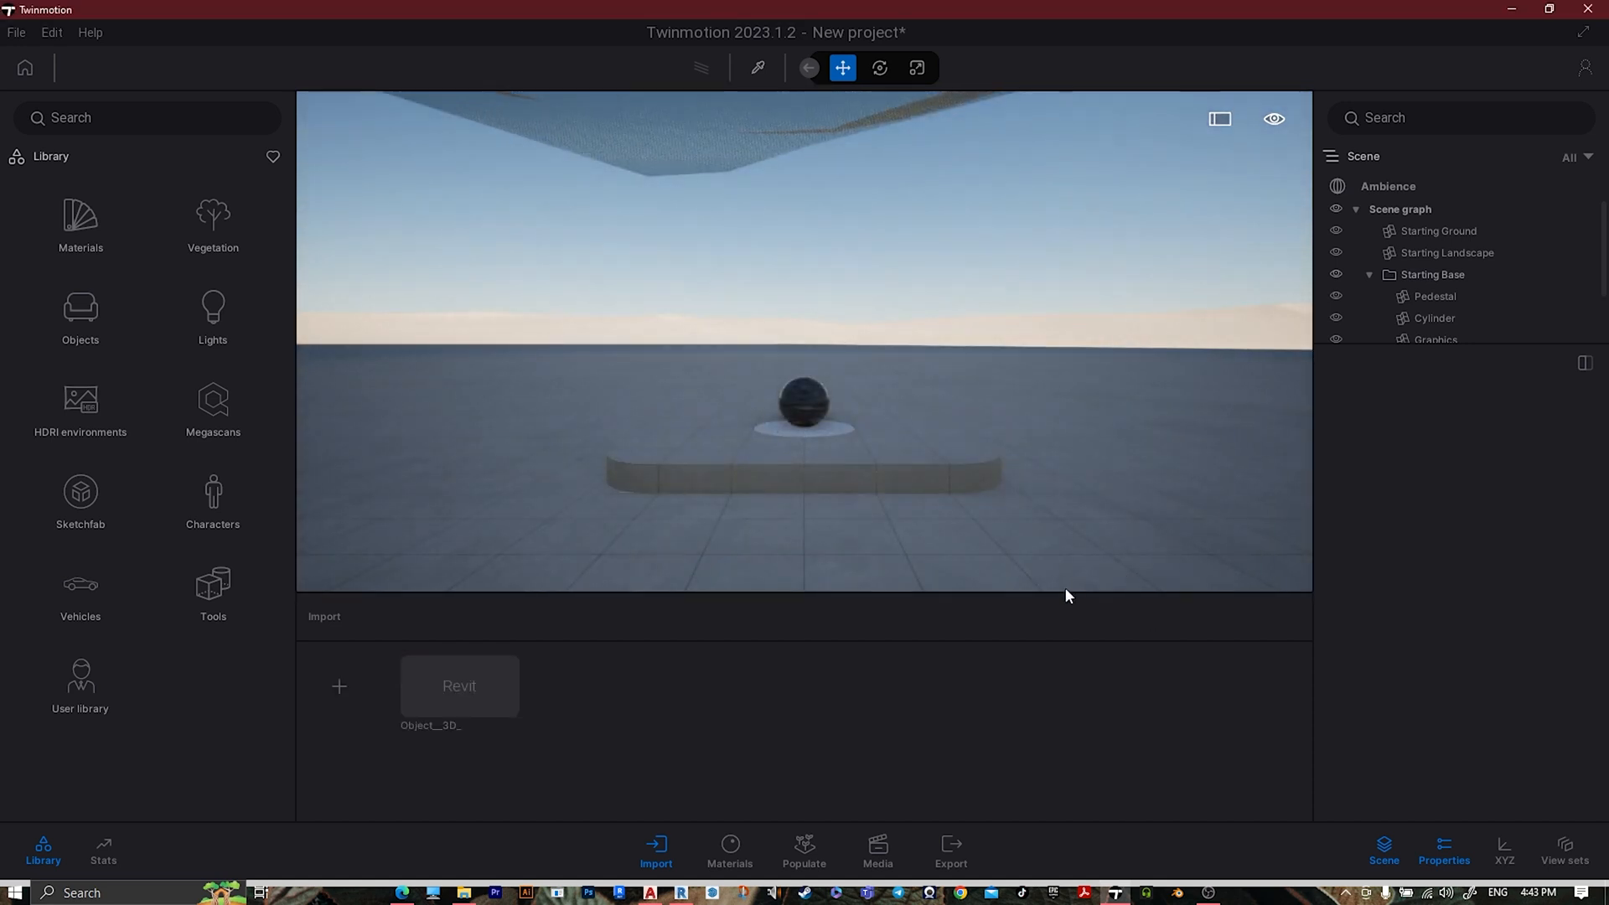
- Fly the camera up over the imported terrain to examine the lake from above
scroll(1019, 417, "down", 3)
right_click_drag(1019, 417, 930, 444)
key("e")
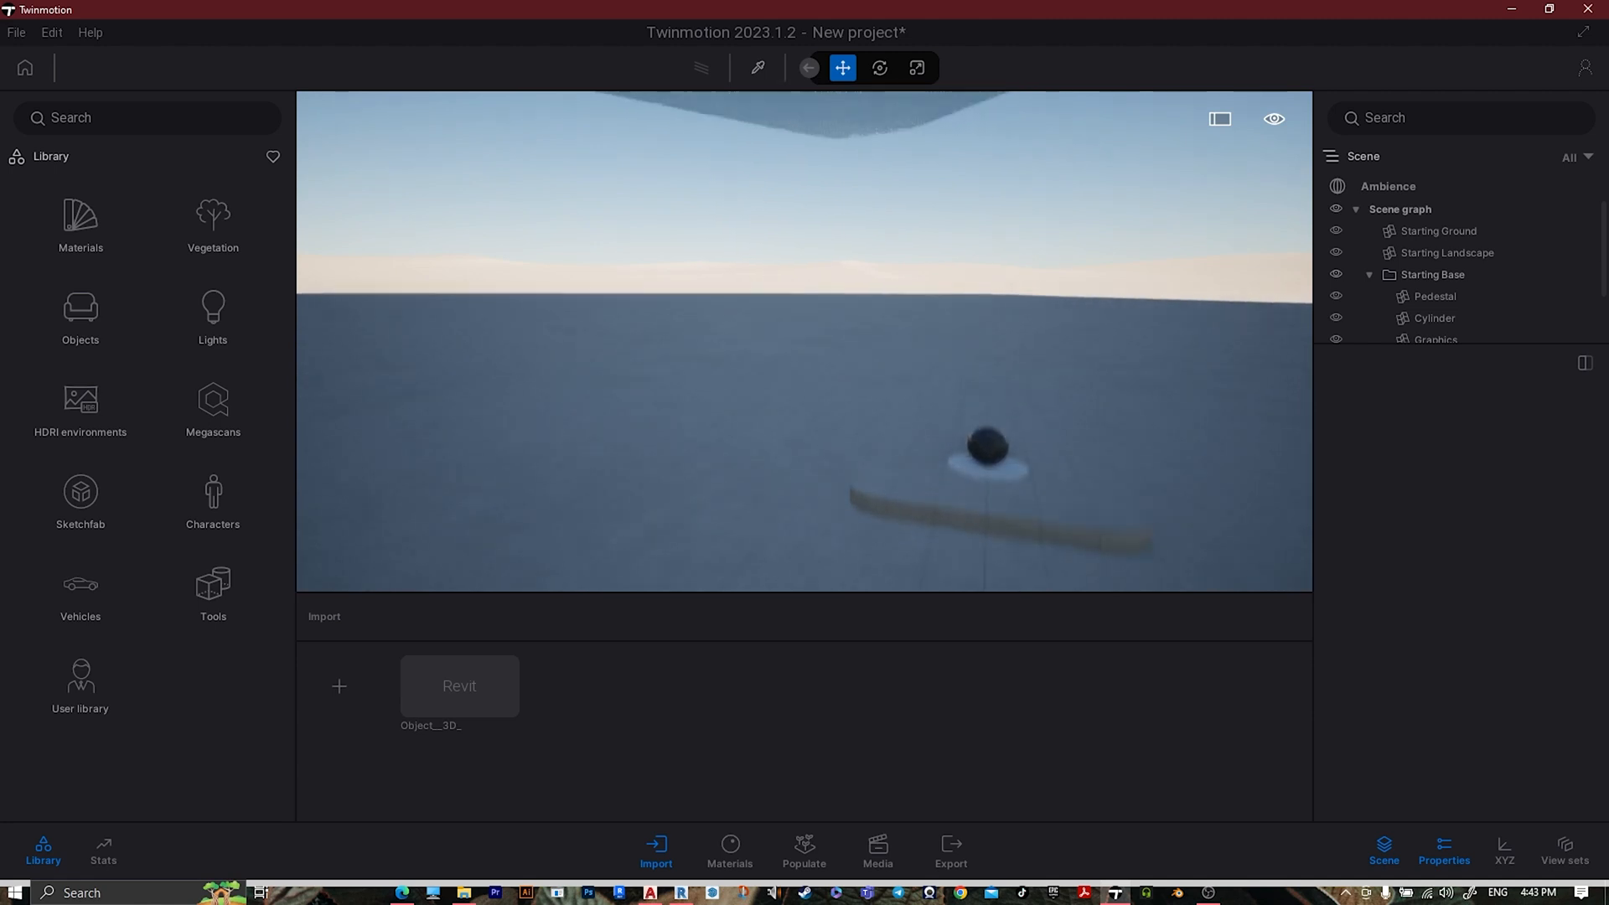
key("w")
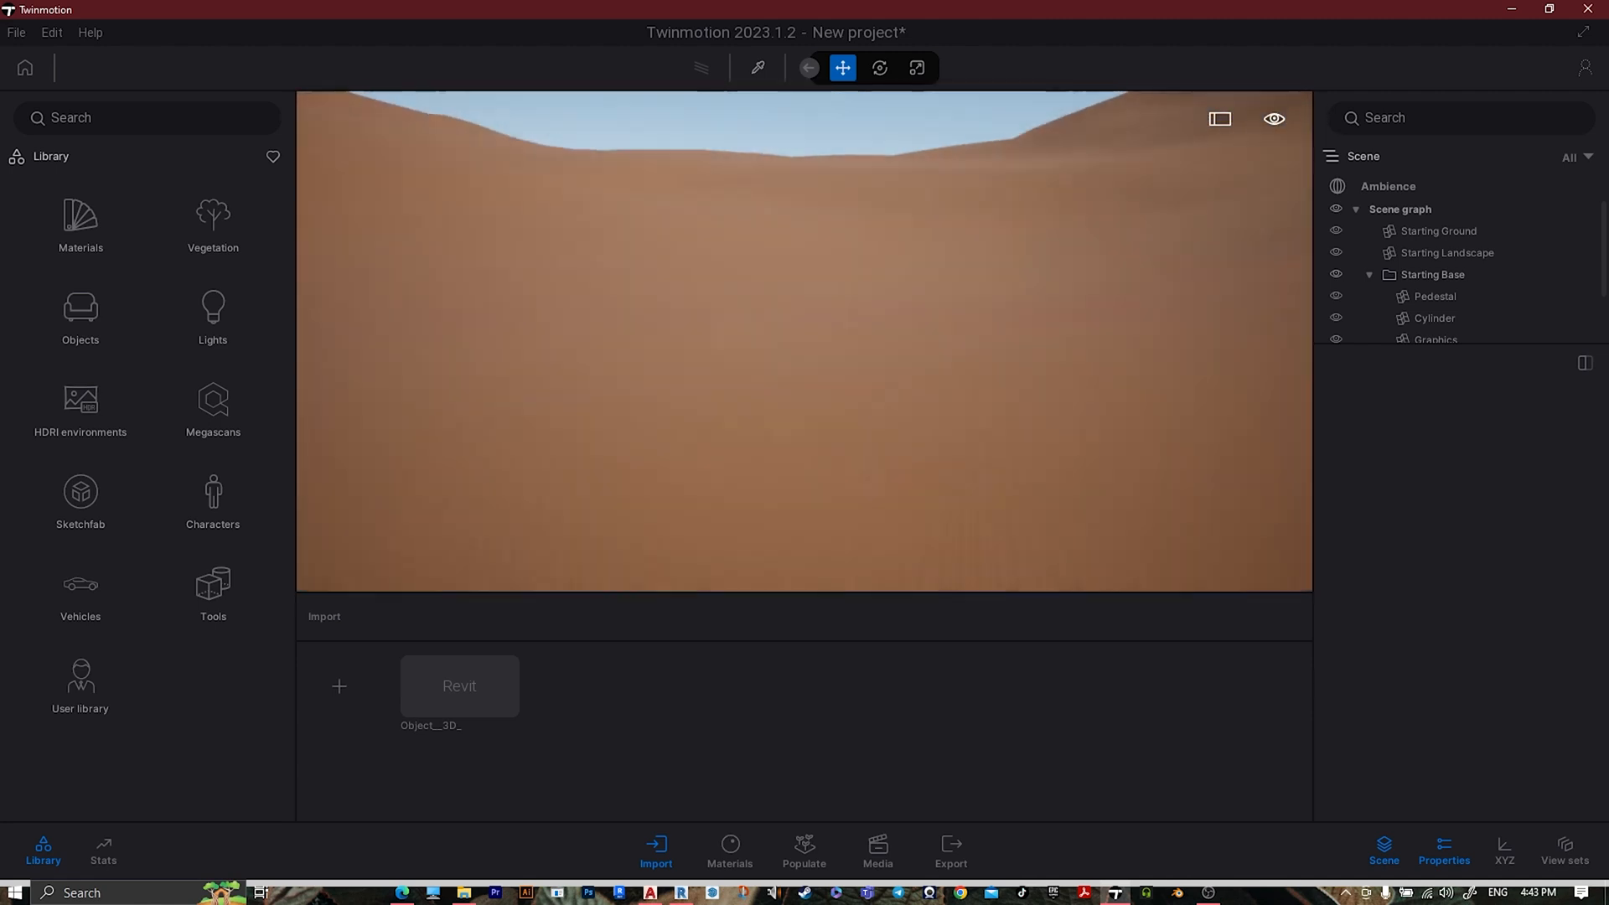
key("w")
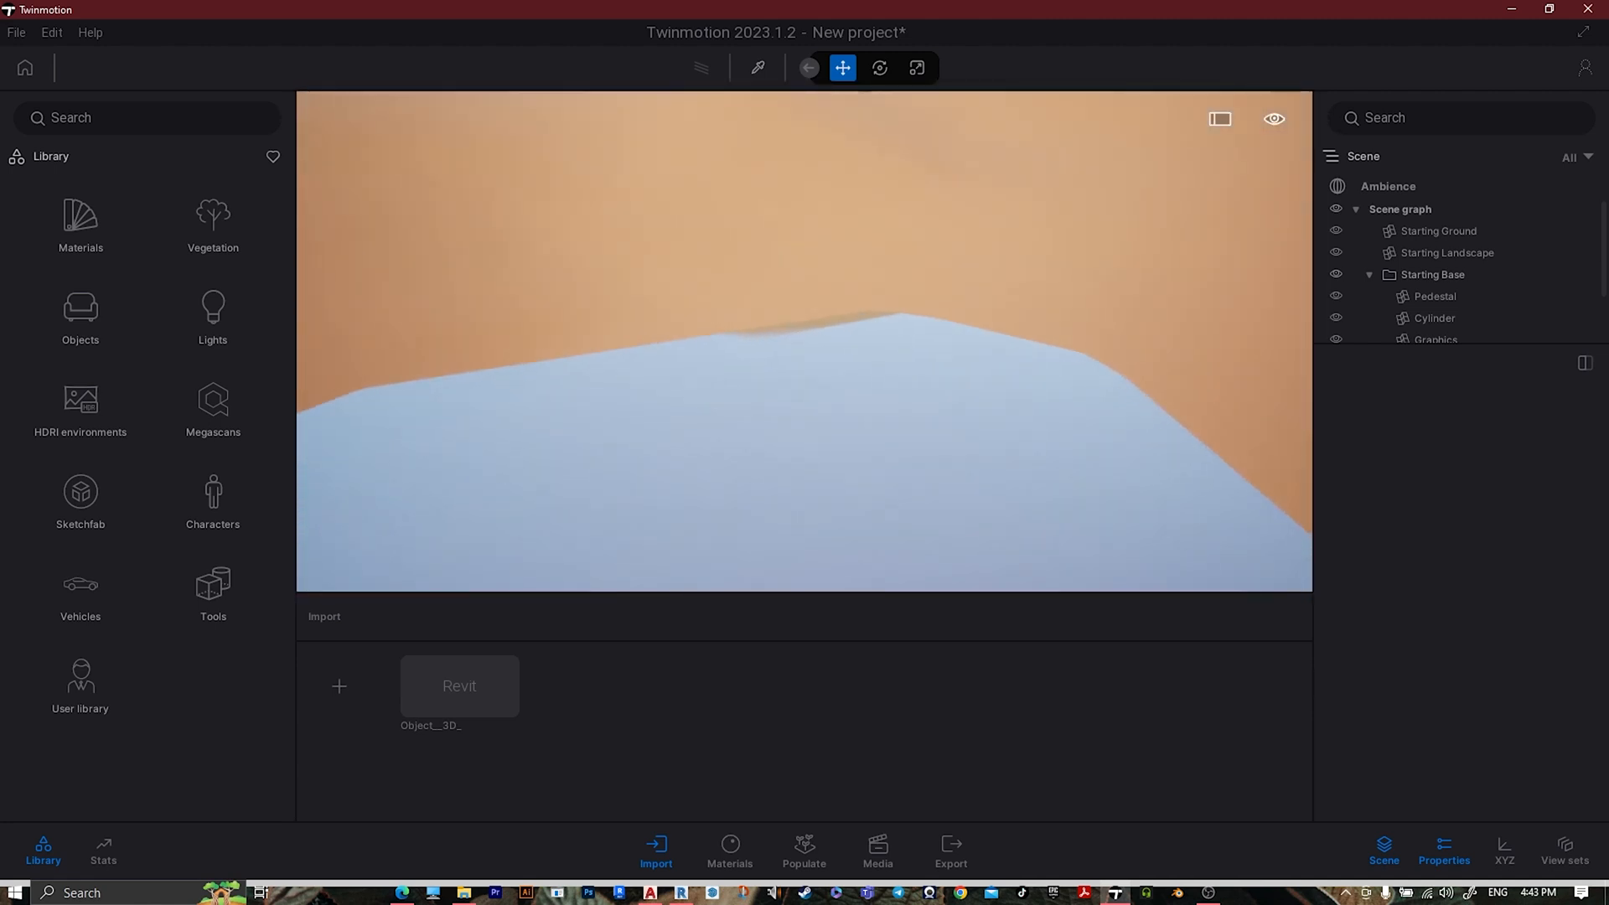
right_click_drag(1037, 402, 964, 381)
key("s")
right_click_drag(1039, 281, 1068, 310)
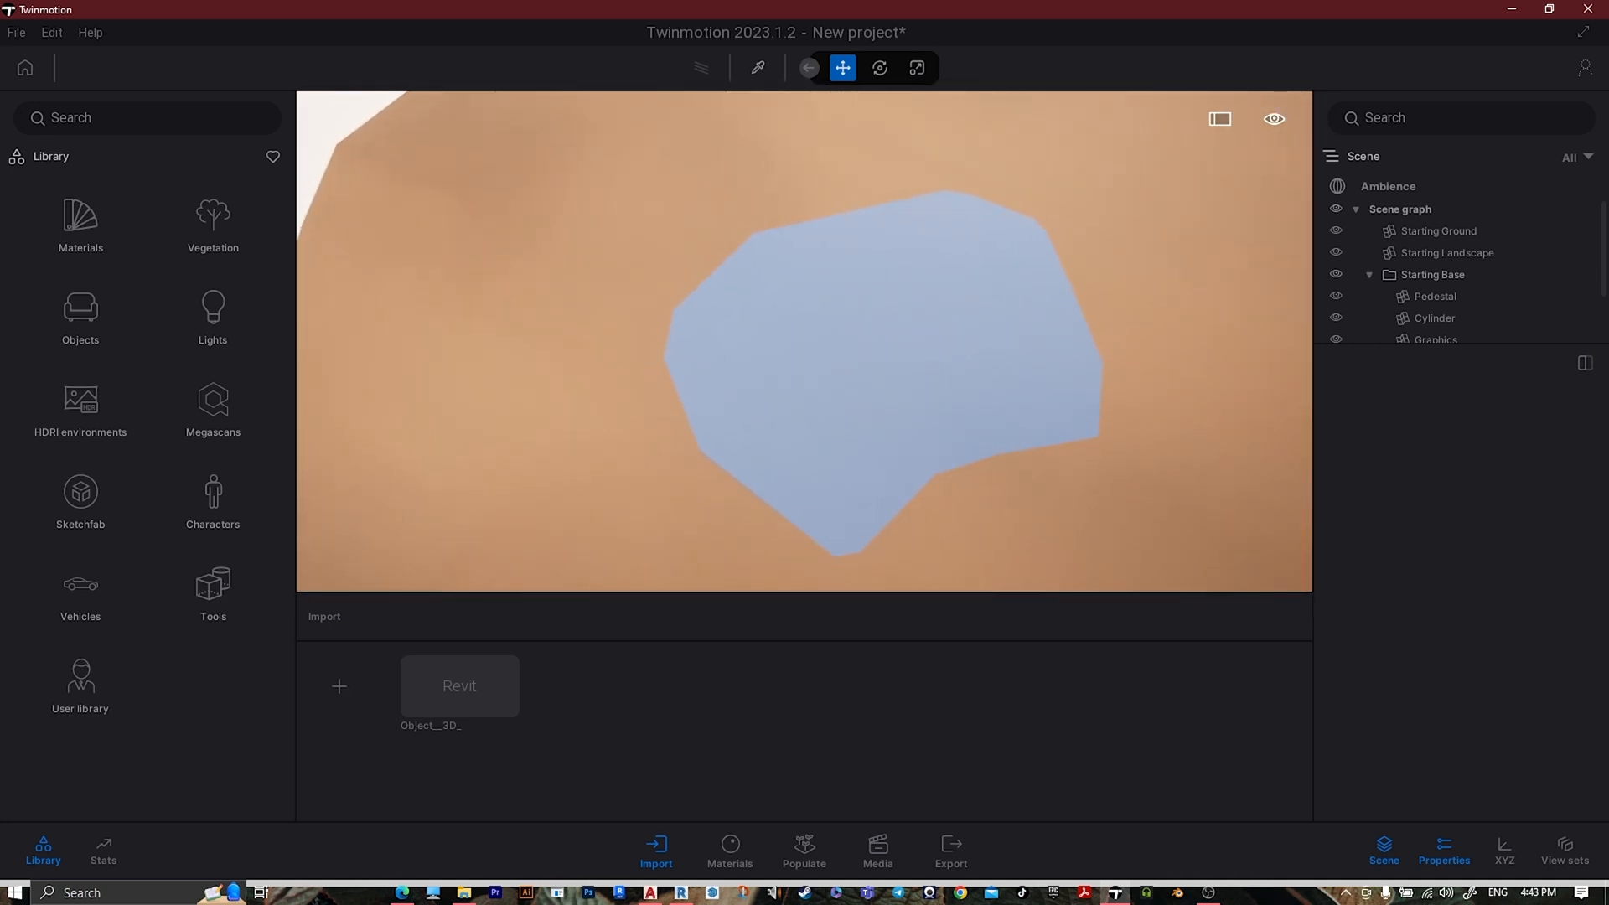
key("w")
- Pick the lake's material, search the library for "water" and apply the Pool 01 material to the lake surface
left_click(756, 68)
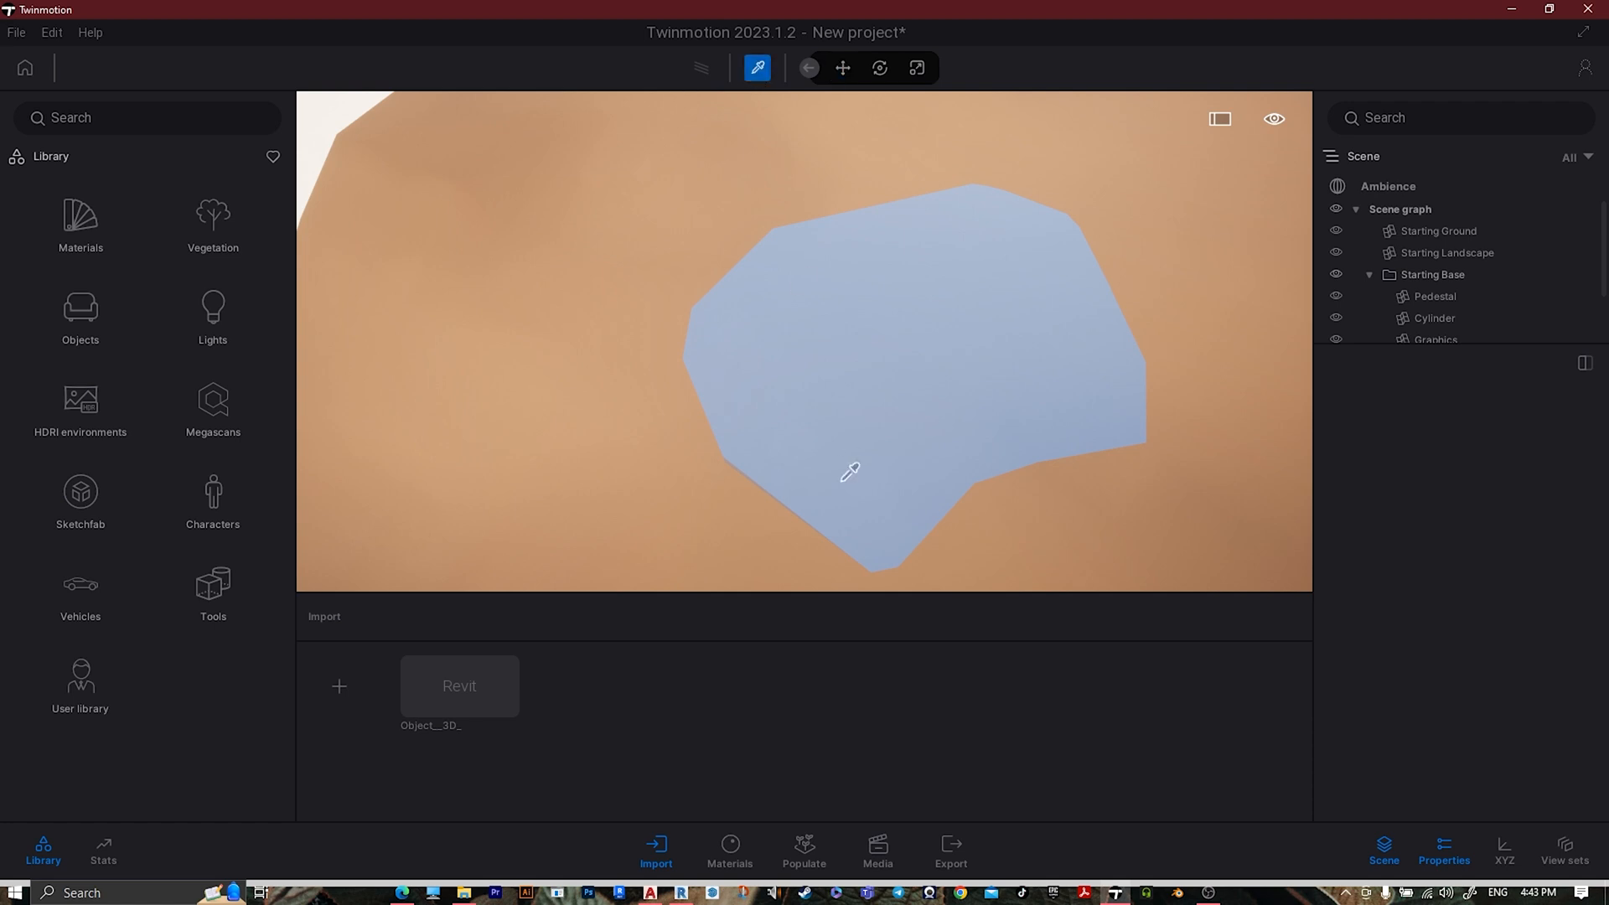
left_click(931, 329)
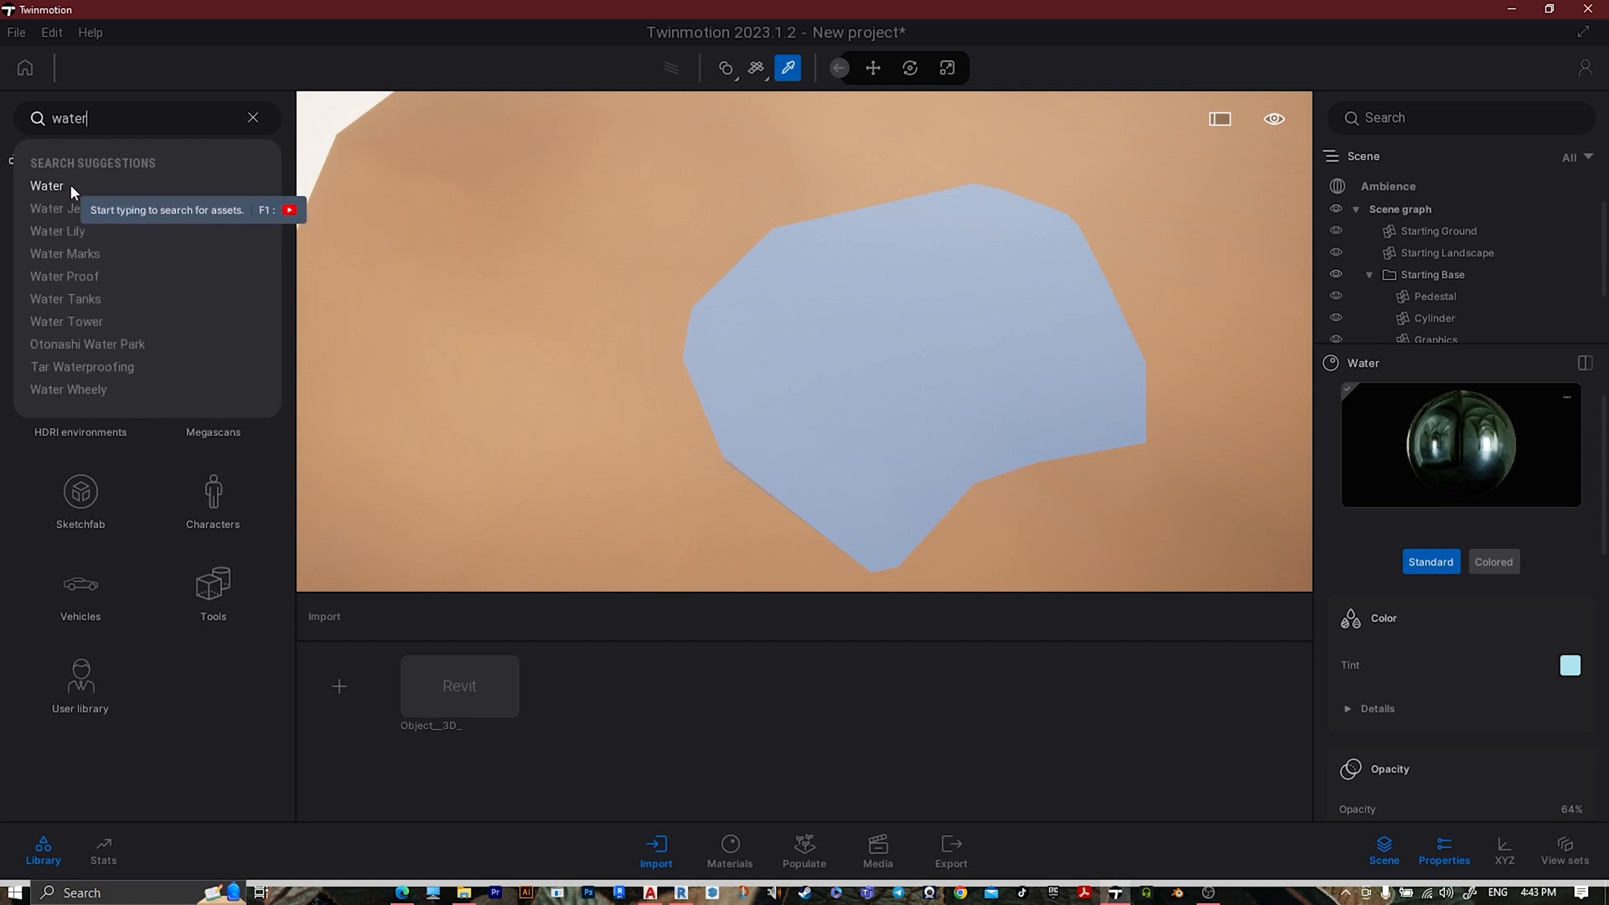
left_click(71, 184)
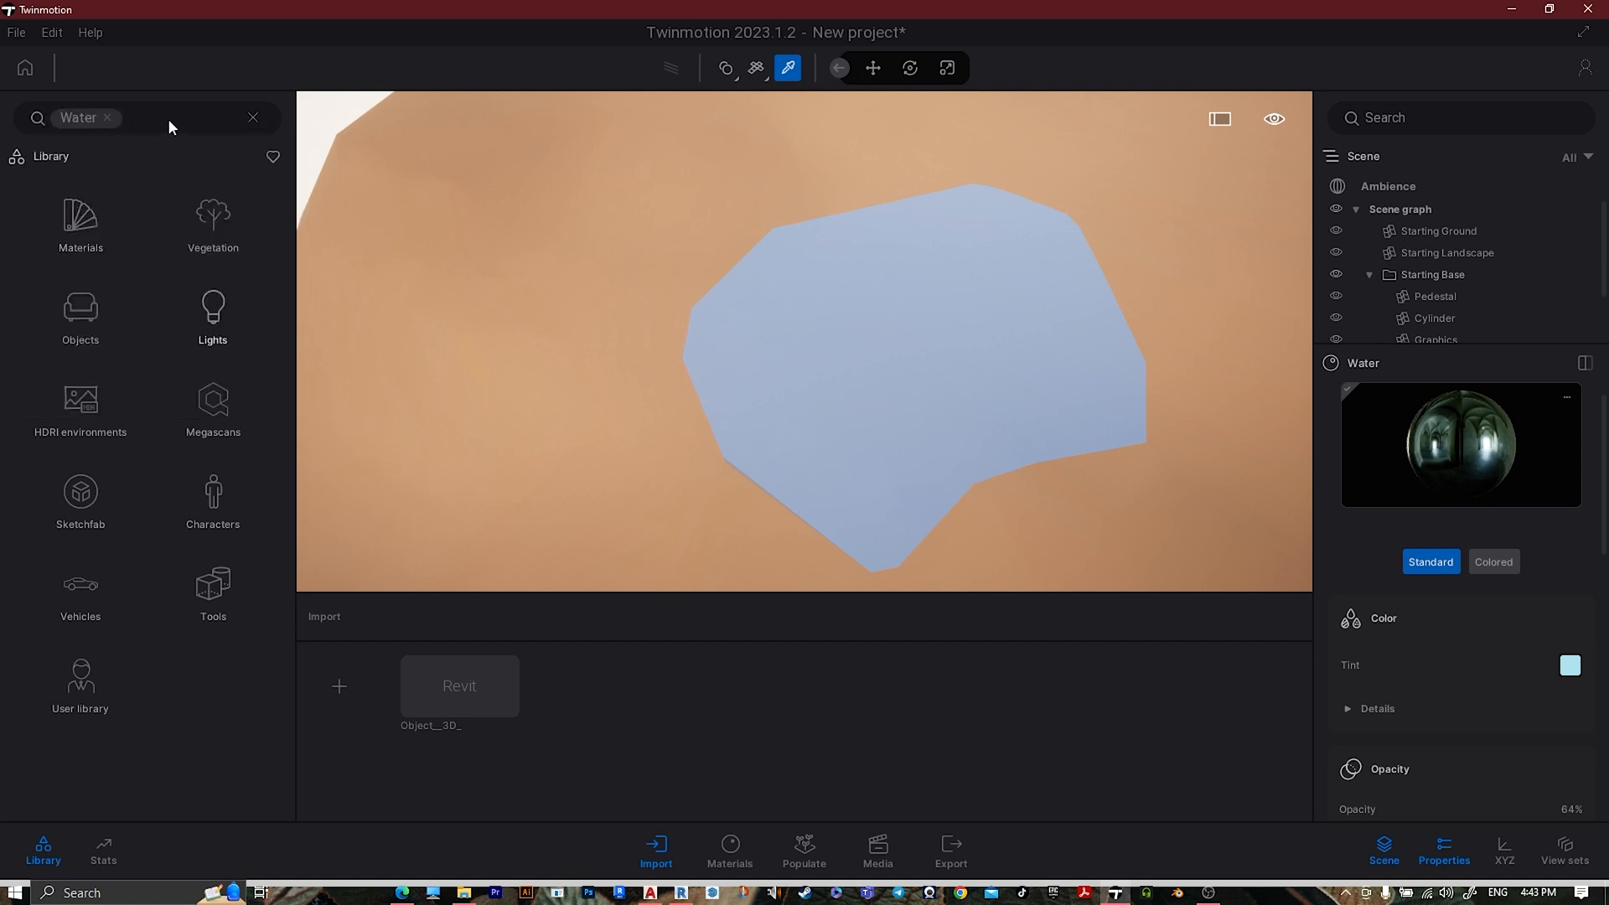
mouse_move(95, 408)
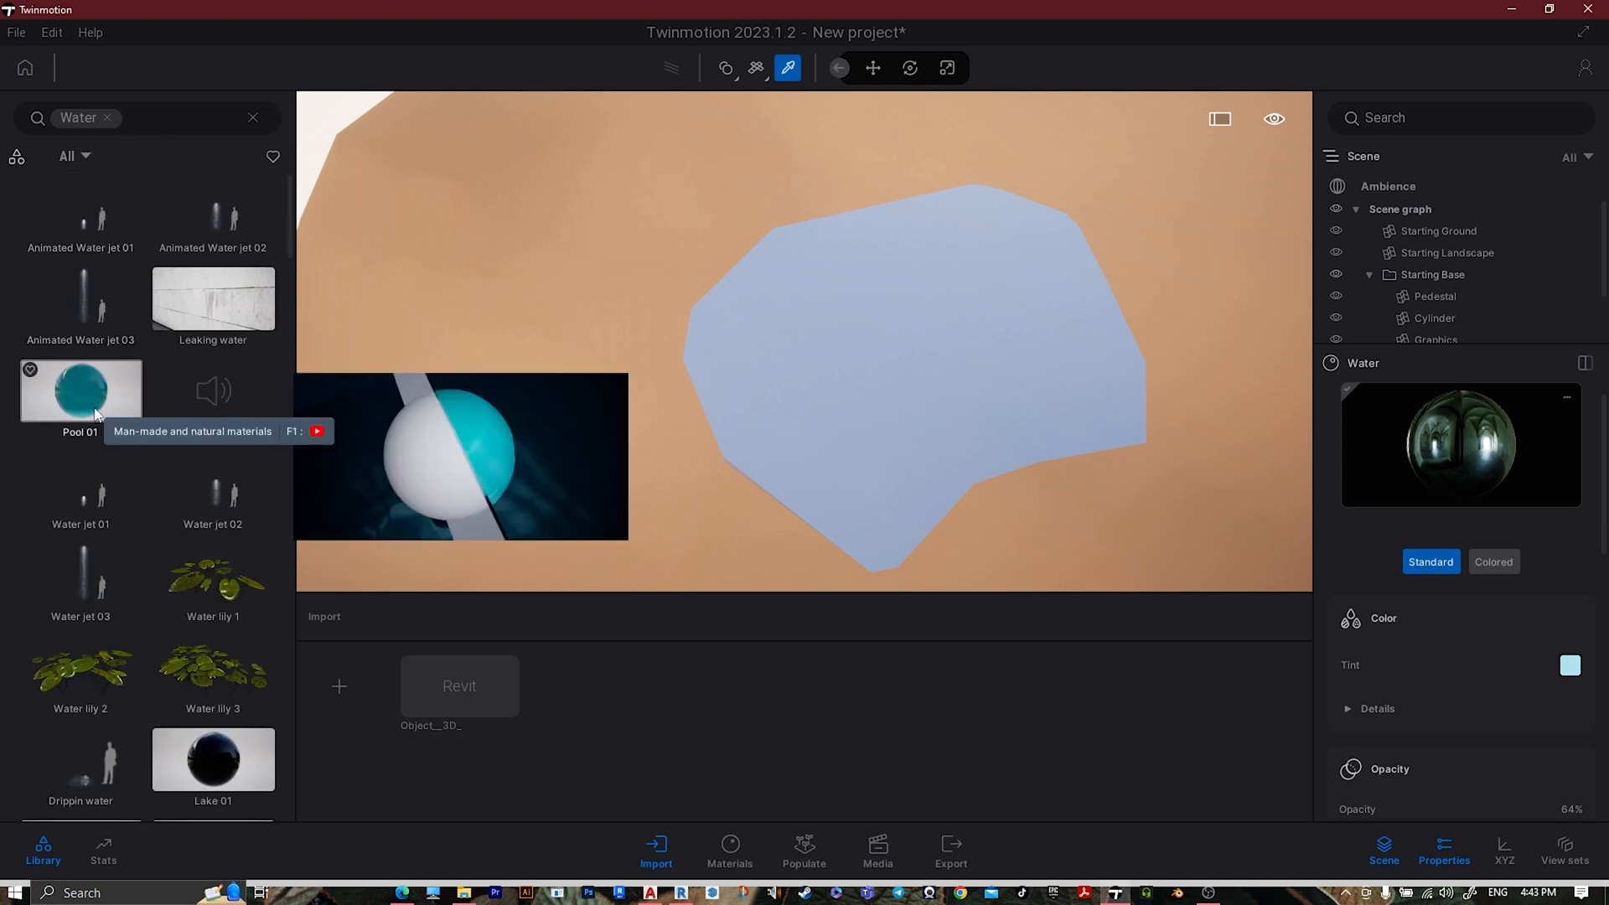
left_click_drag(95, 410, 893, 340)
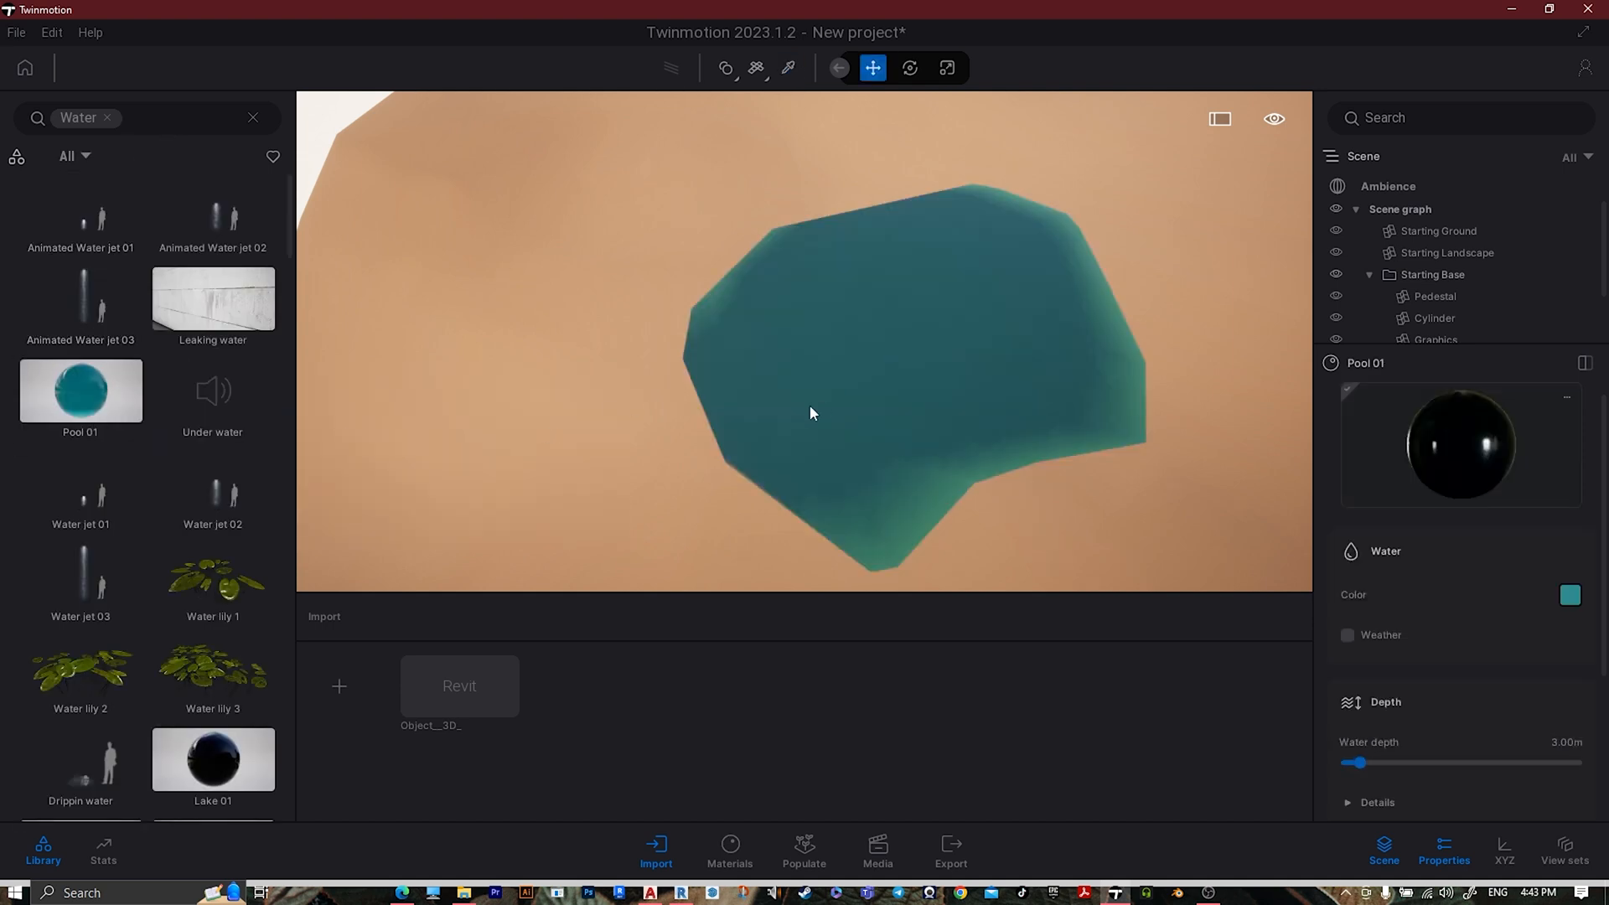
- Search the library for "grass" and apply the Grassy ground material to the terrain
right_click_drag(714, 417, 766, 352)
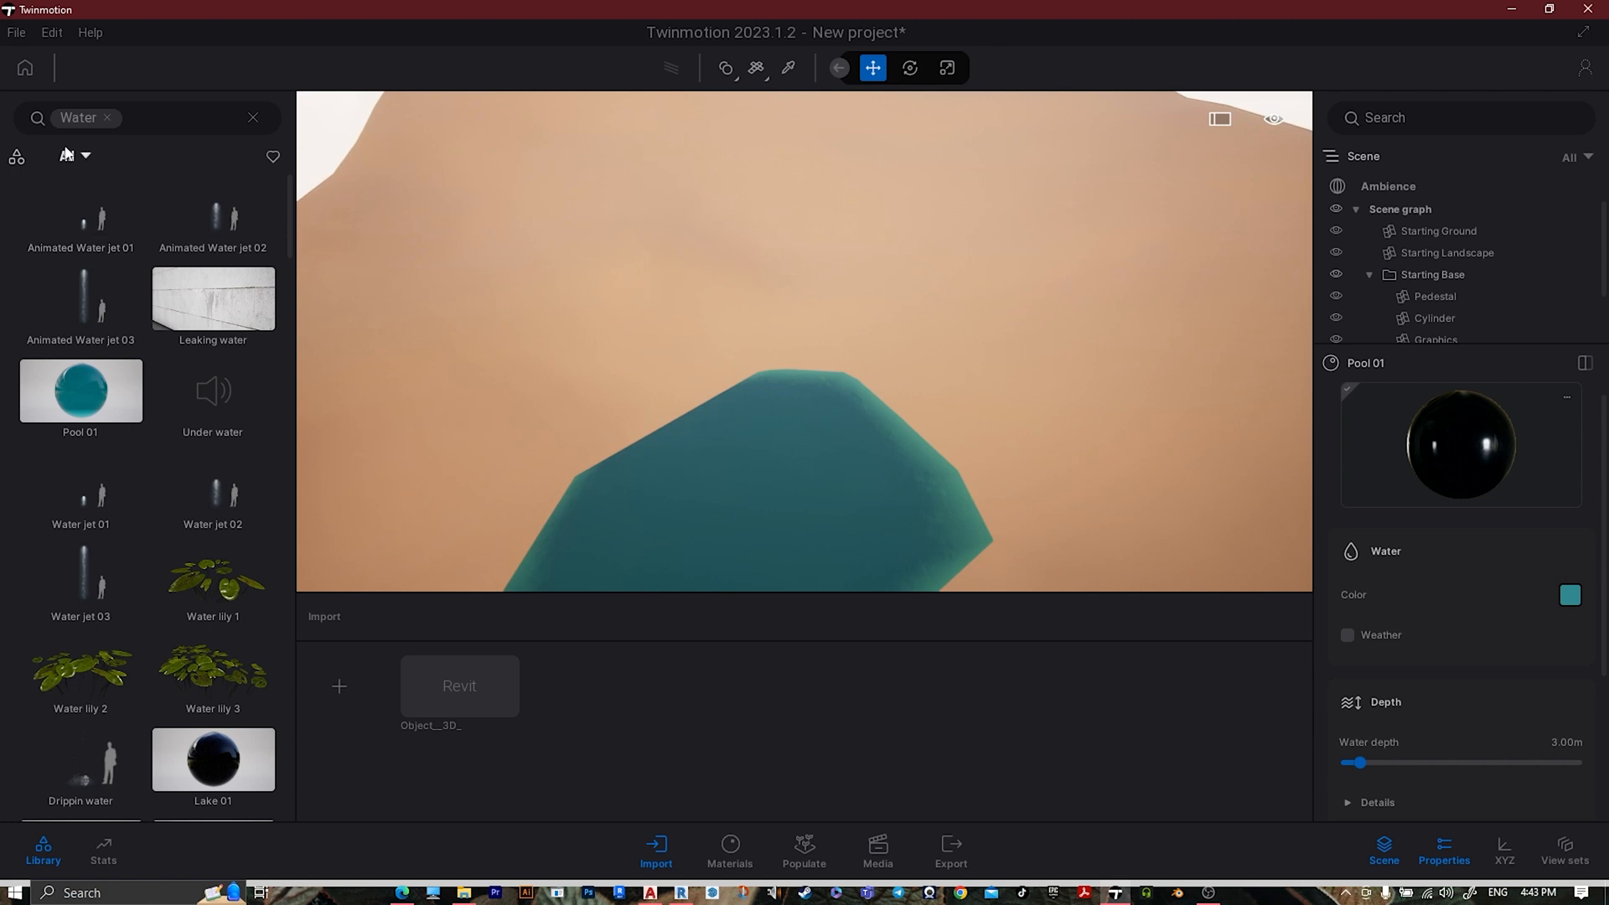
left_click(107, 118)
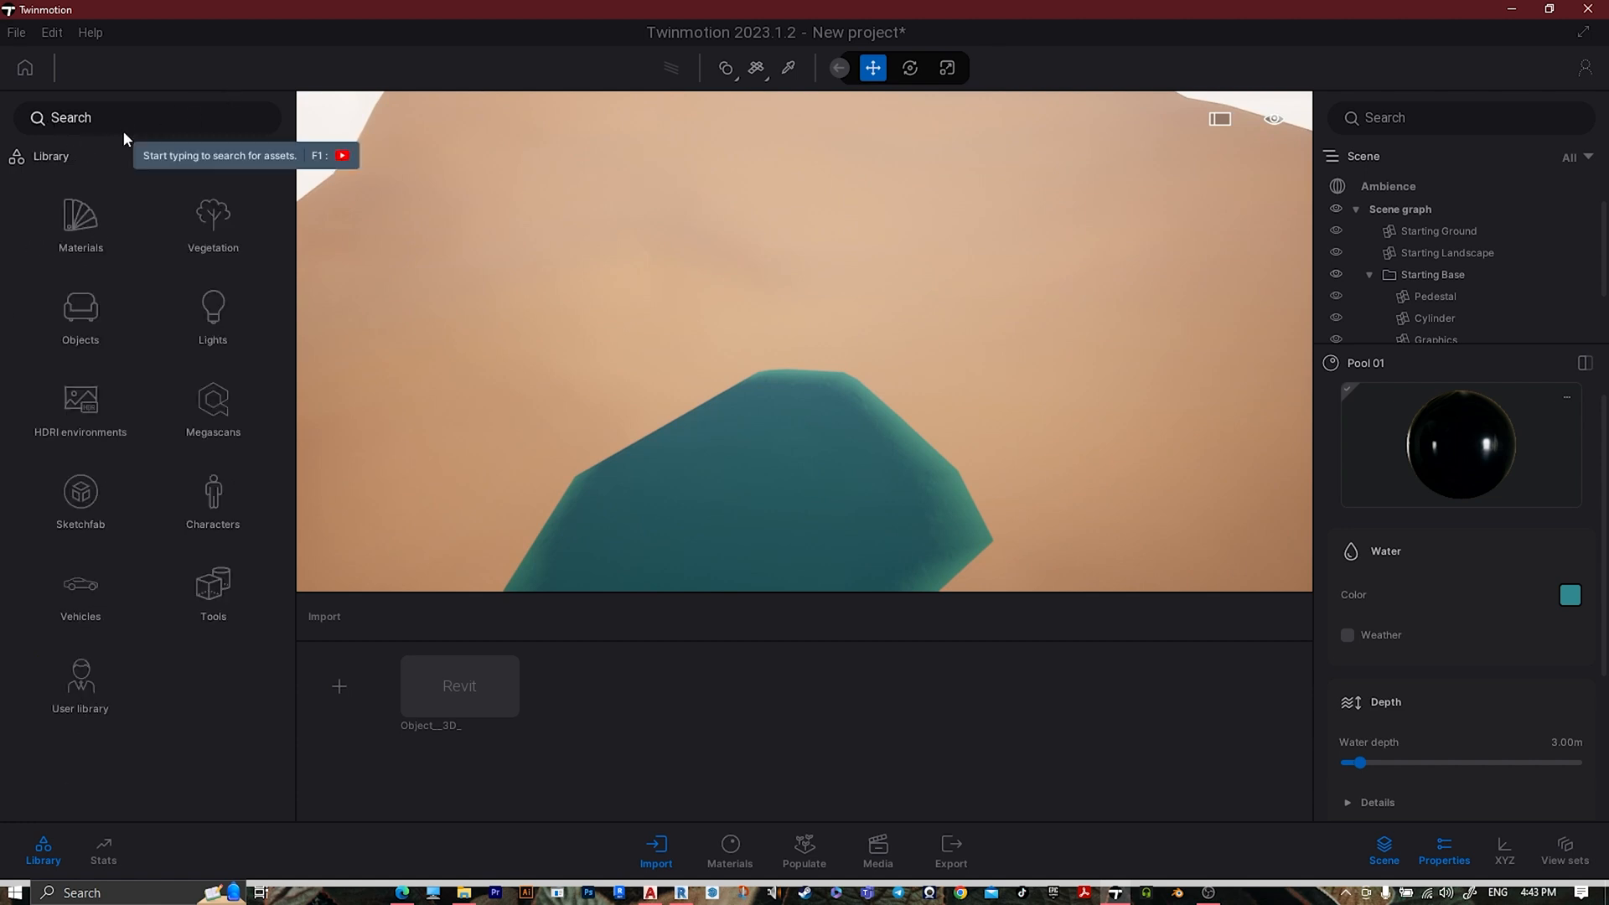
type("grass")
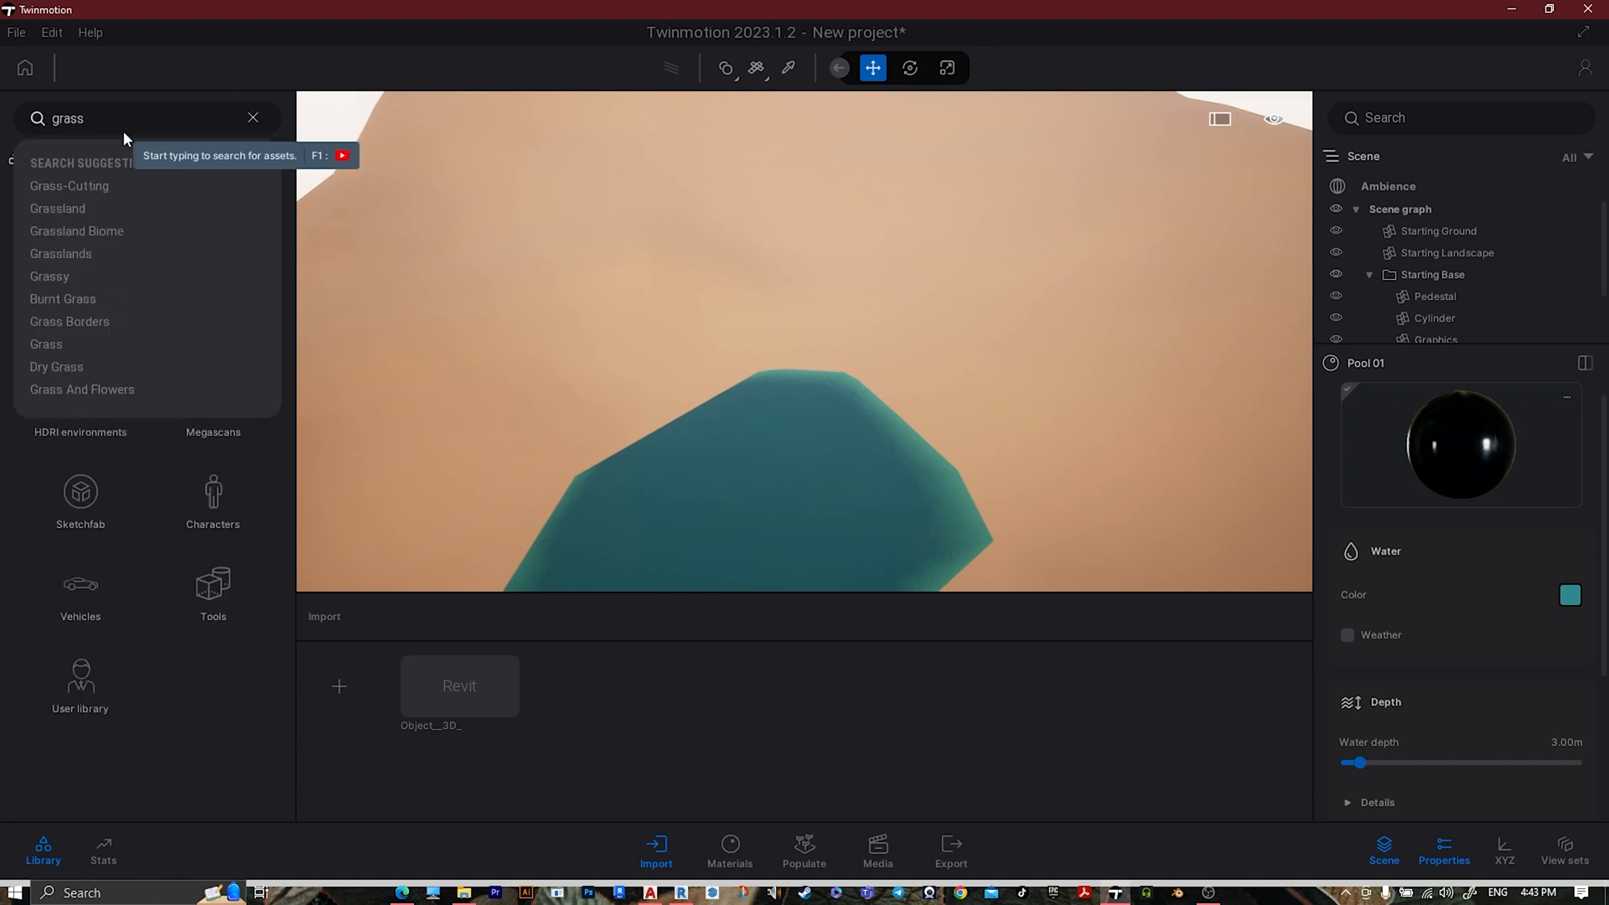
key("Return")
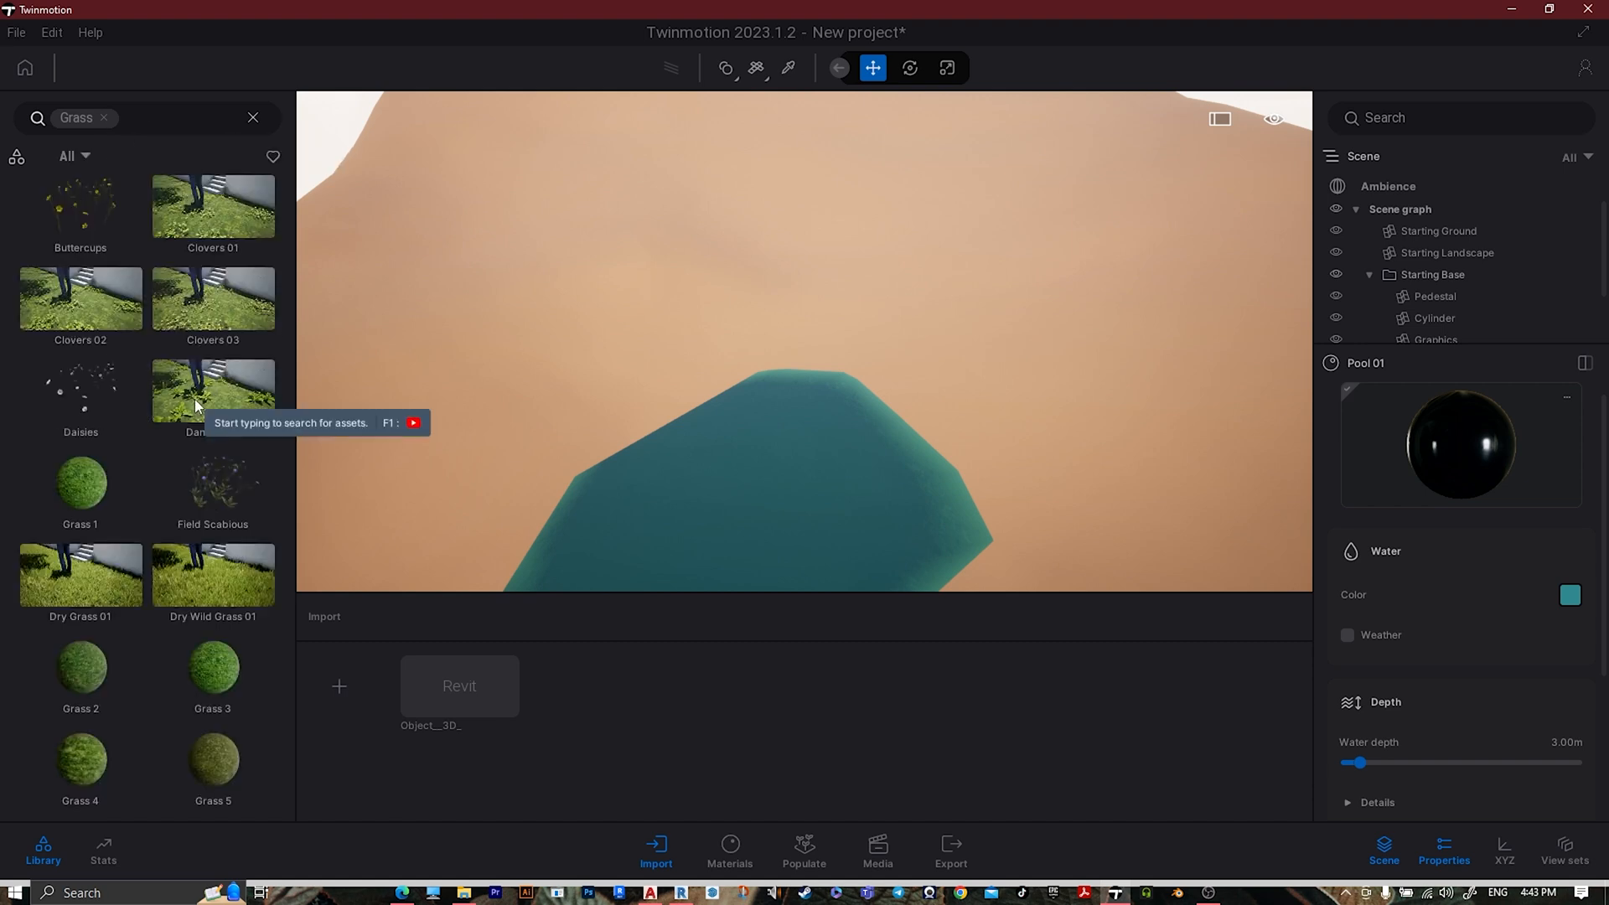
mouse_move(209, 616)
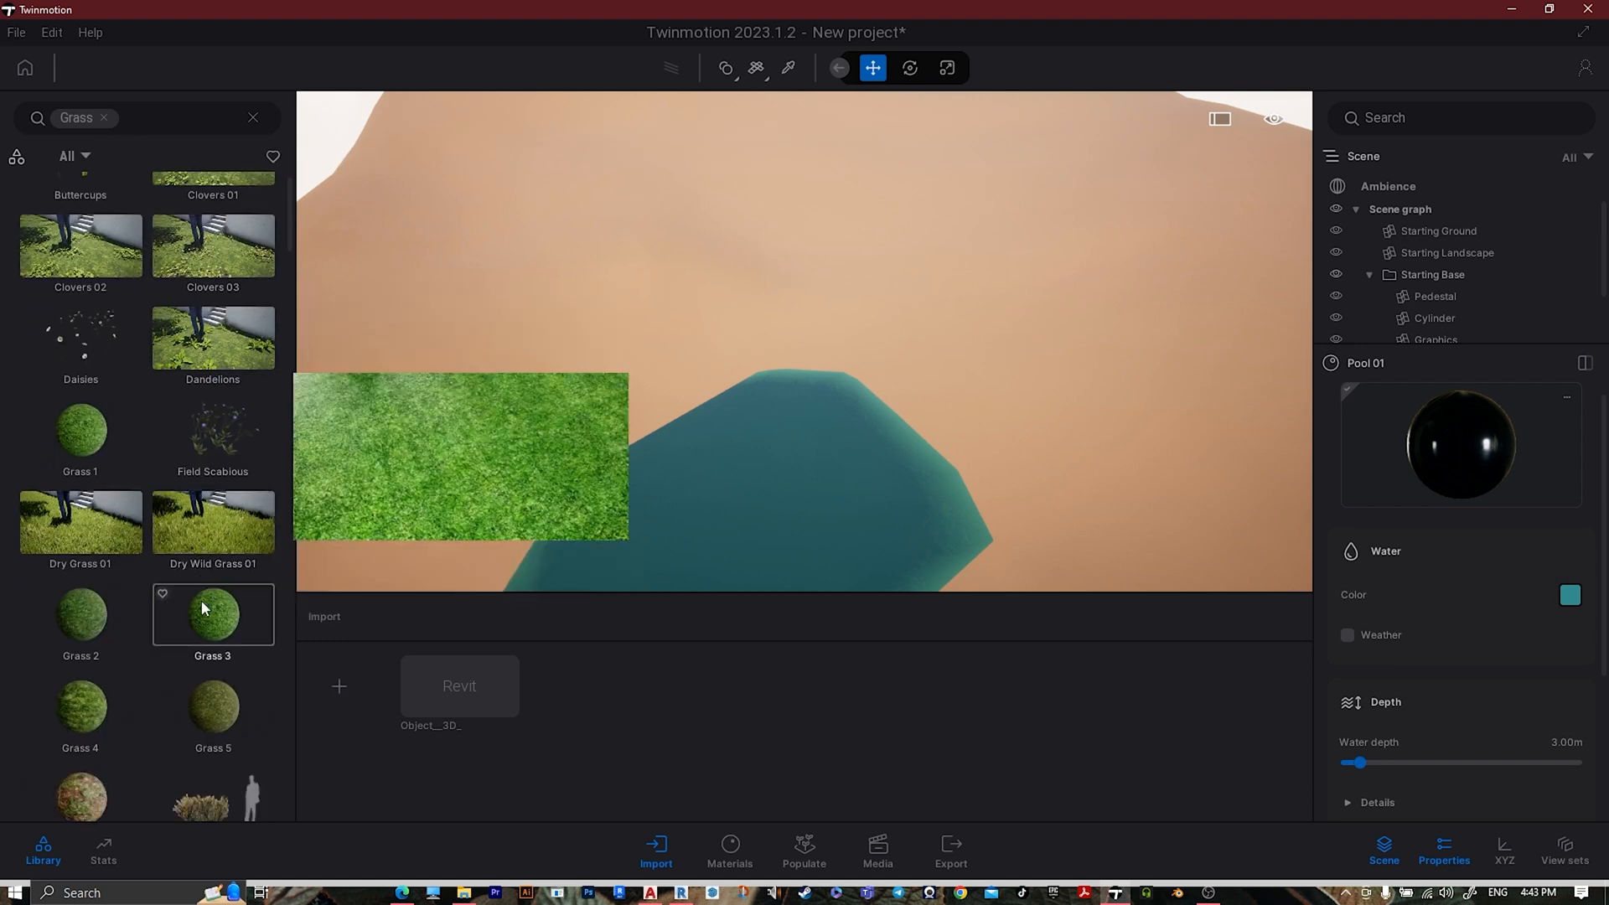
scroll(63, 682, "down", 3)
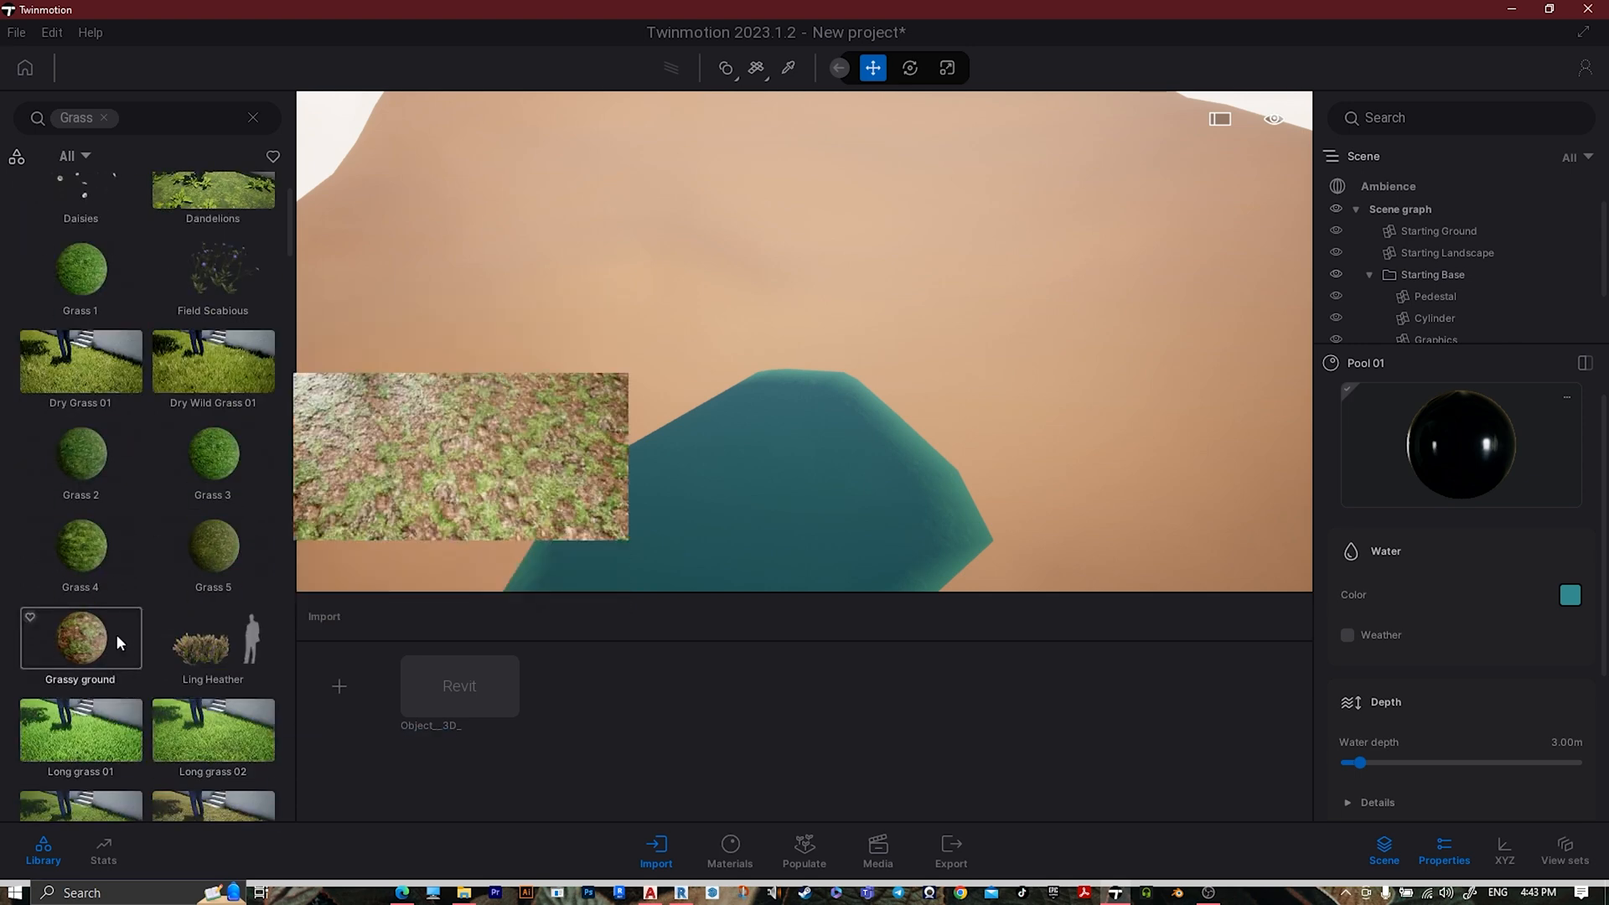
left_click_drag(108, 641, 855, 298)
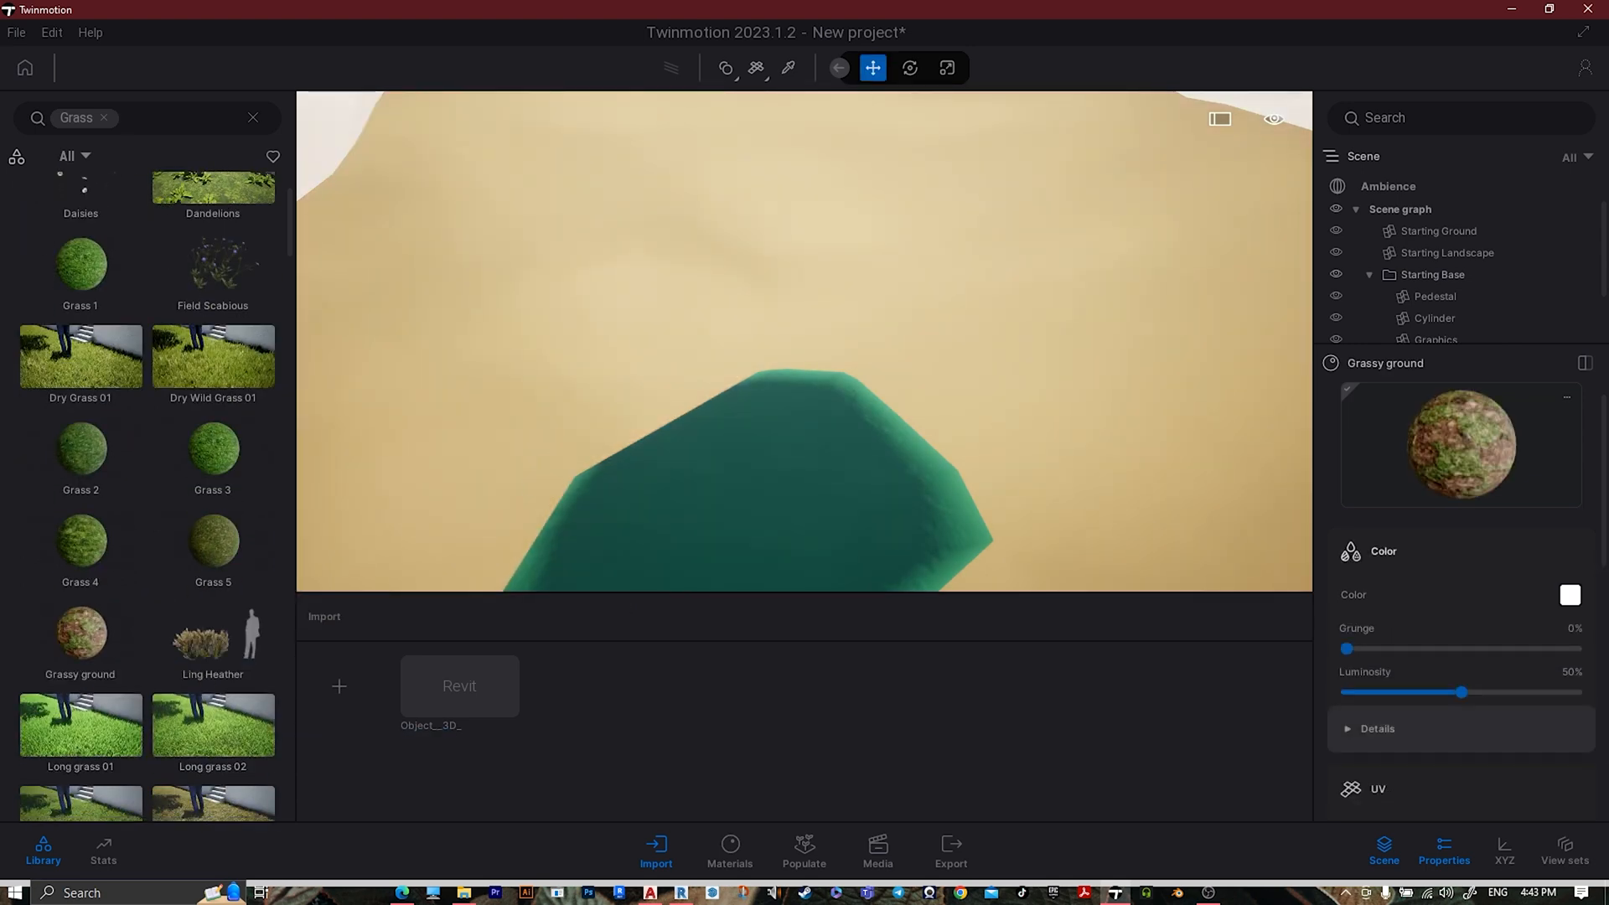
- Set the Grassy ground material's UV scale to 10 and examine the texture close up at the lakeshore
scroll(1446, 754, "down", 2)
scroll(1448, 754, "down", 2)
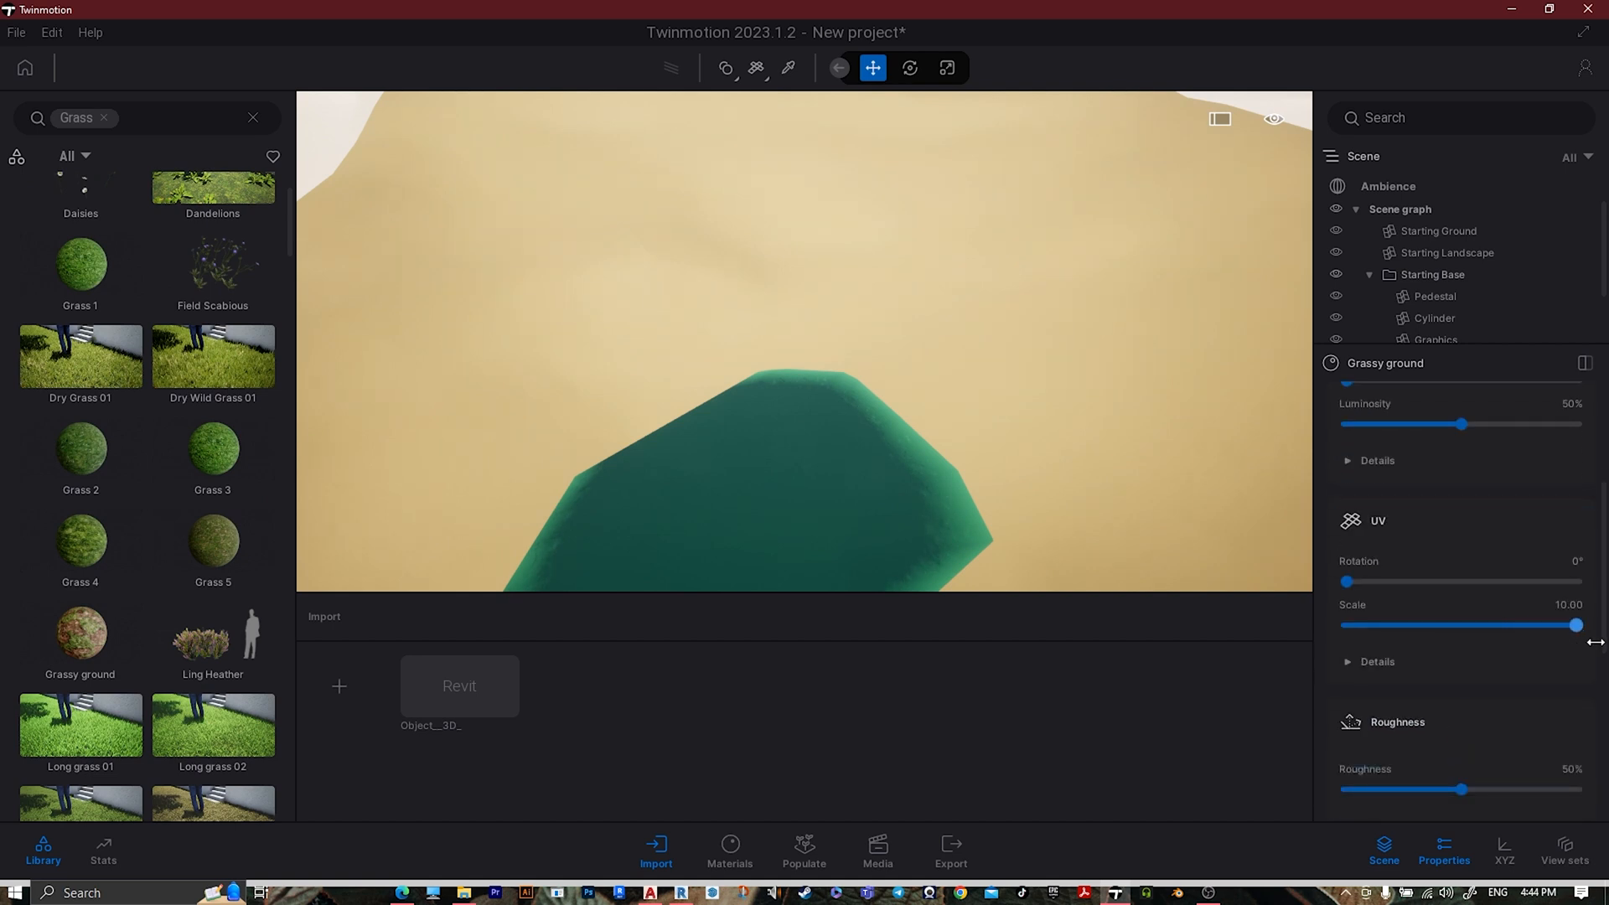
right_click_drag(836, 436, 733, 434)
key("w")
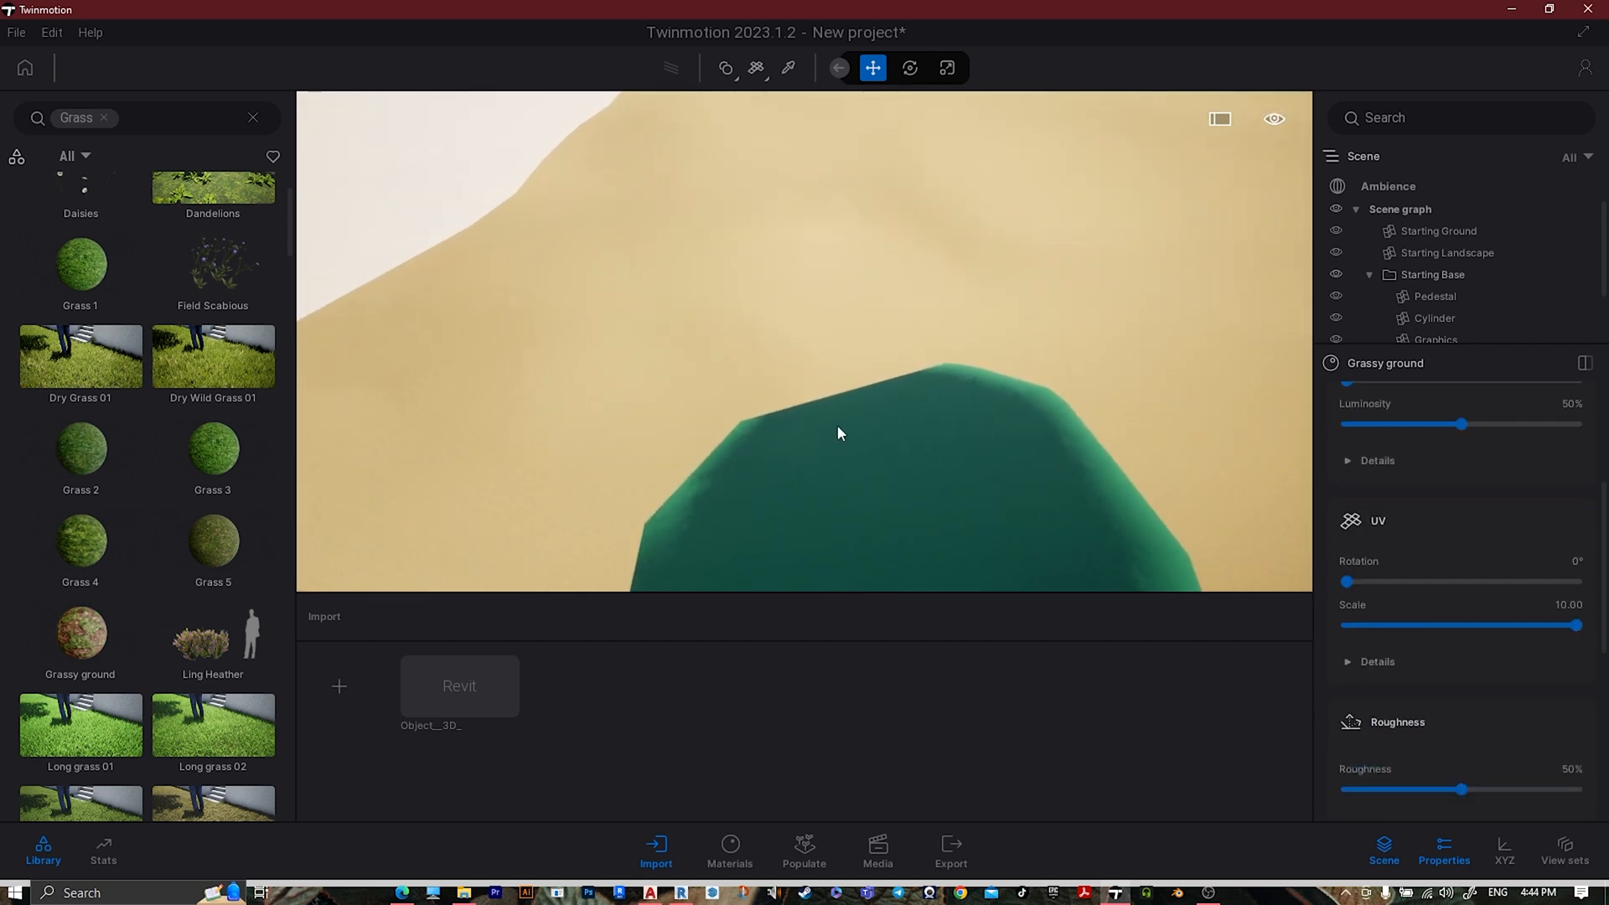
key("w")
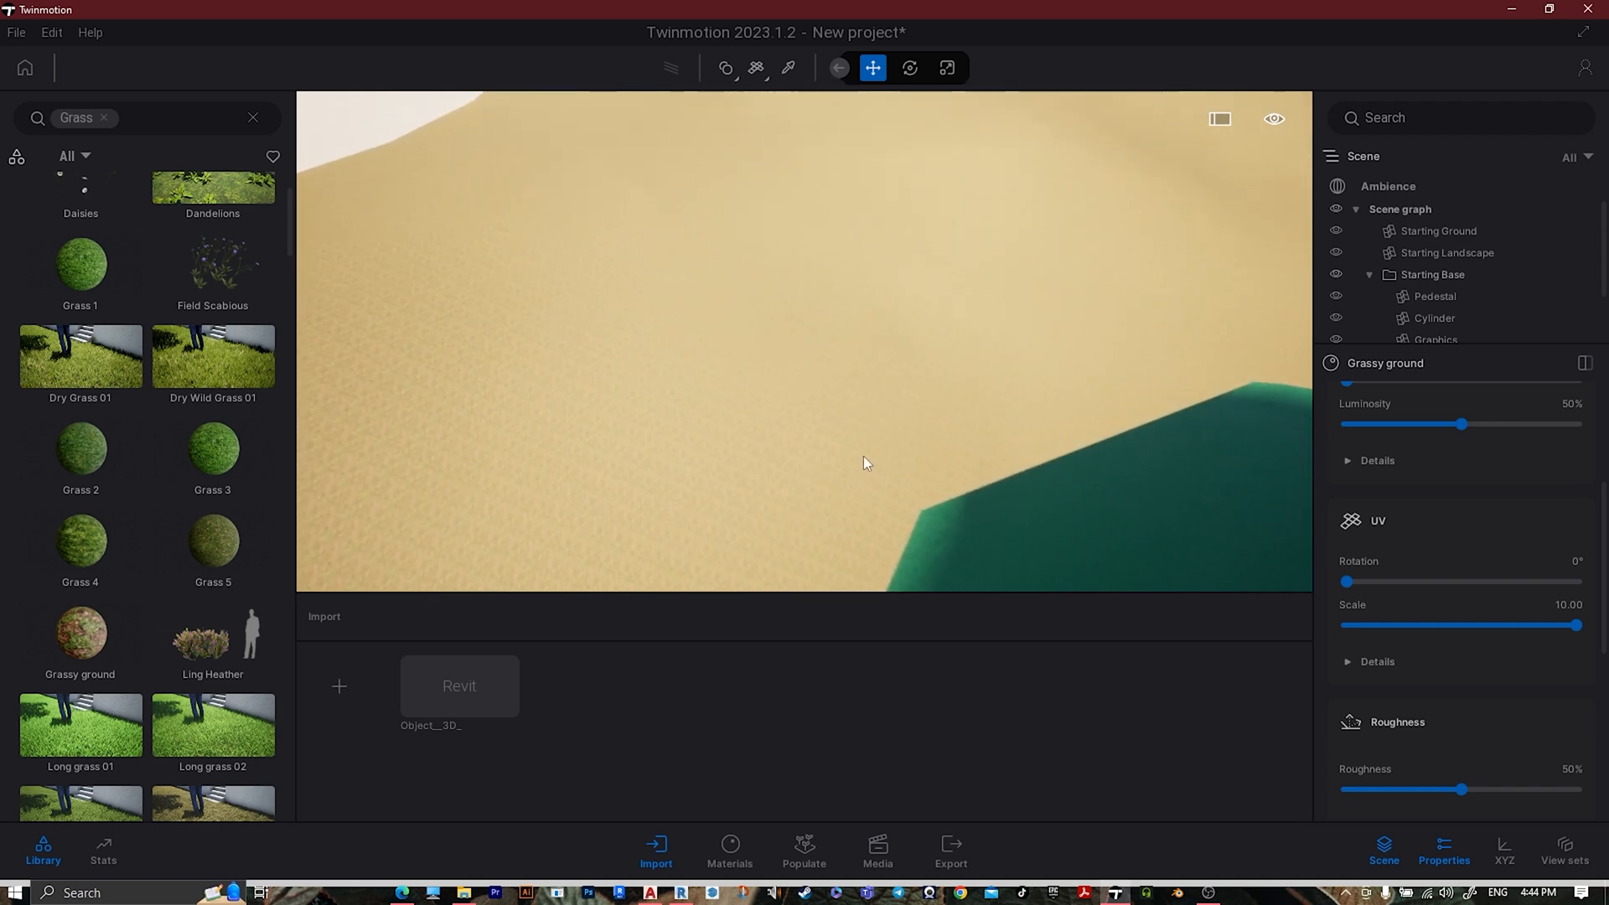
key("w")
right_click_drag(903, 430, 1027, 466)
key("w")
right_click_drag(750, 389, 802, 394)
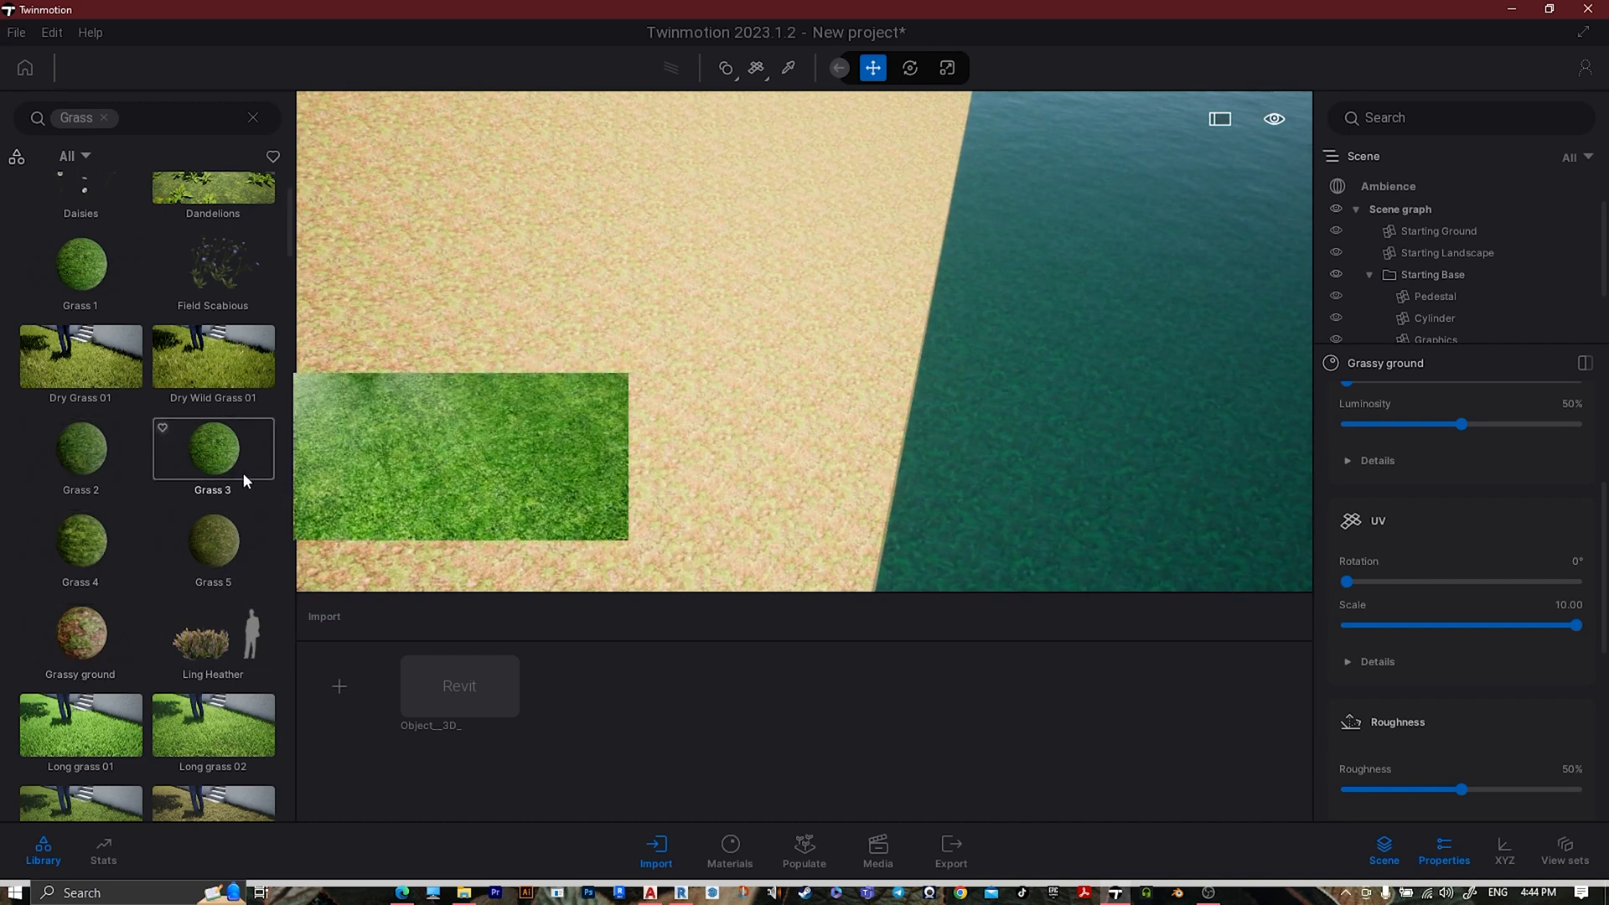
- Try Grass 3 on the terrain, replace it with Grass 5 and set the UV scale to 9.54
left_click_drag(242, 465, 645, 409)
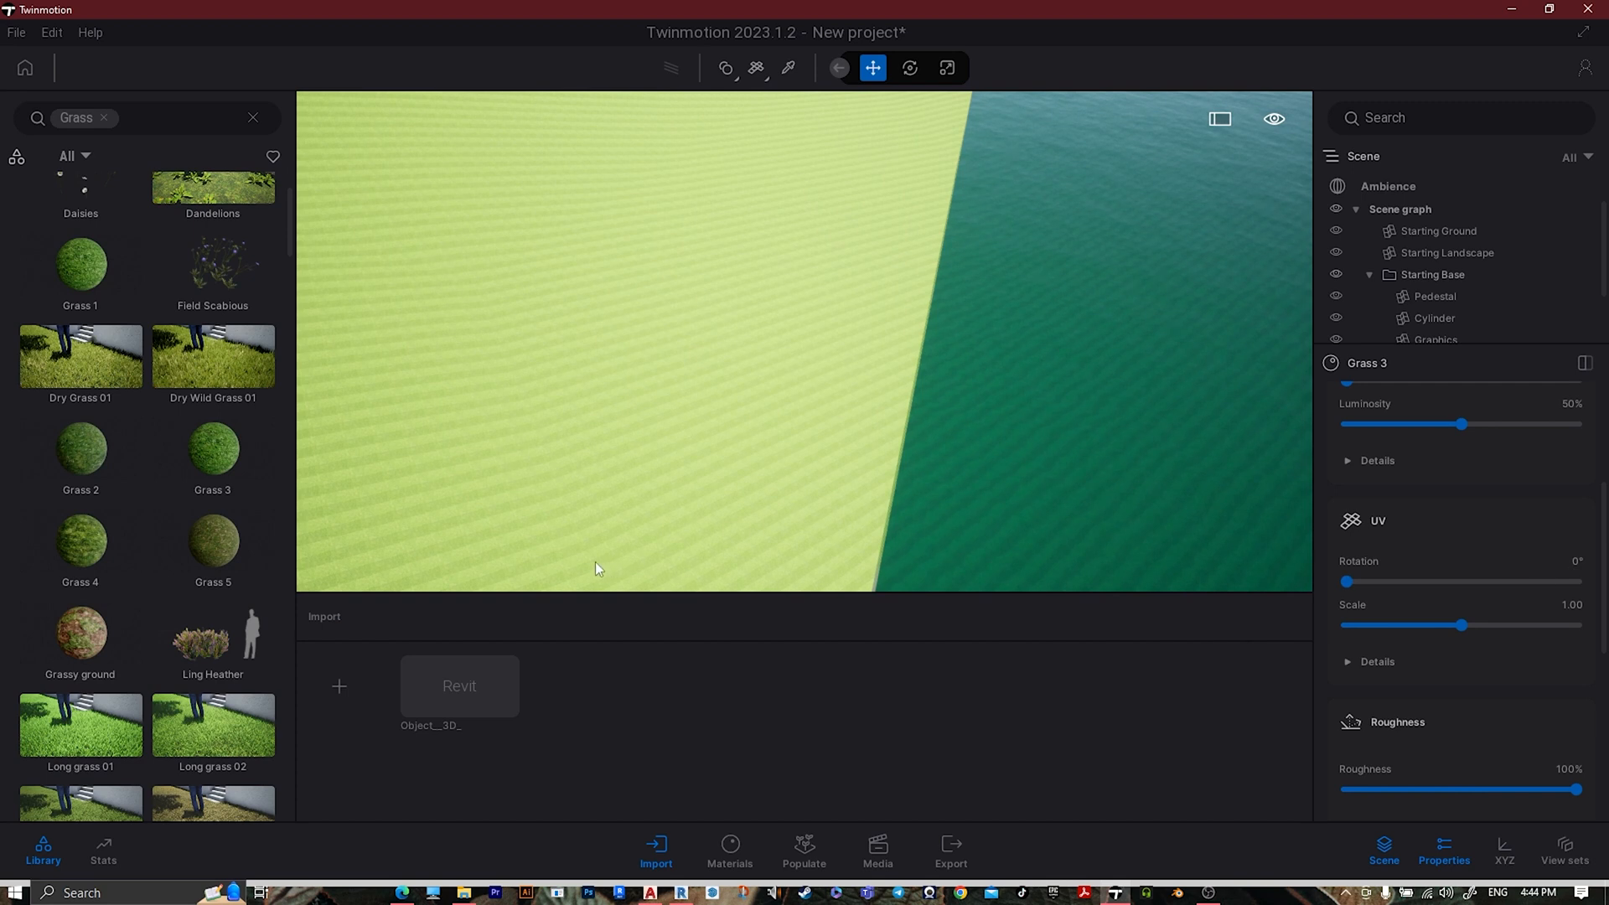
left_click_drag(235, 546, 751, 442)
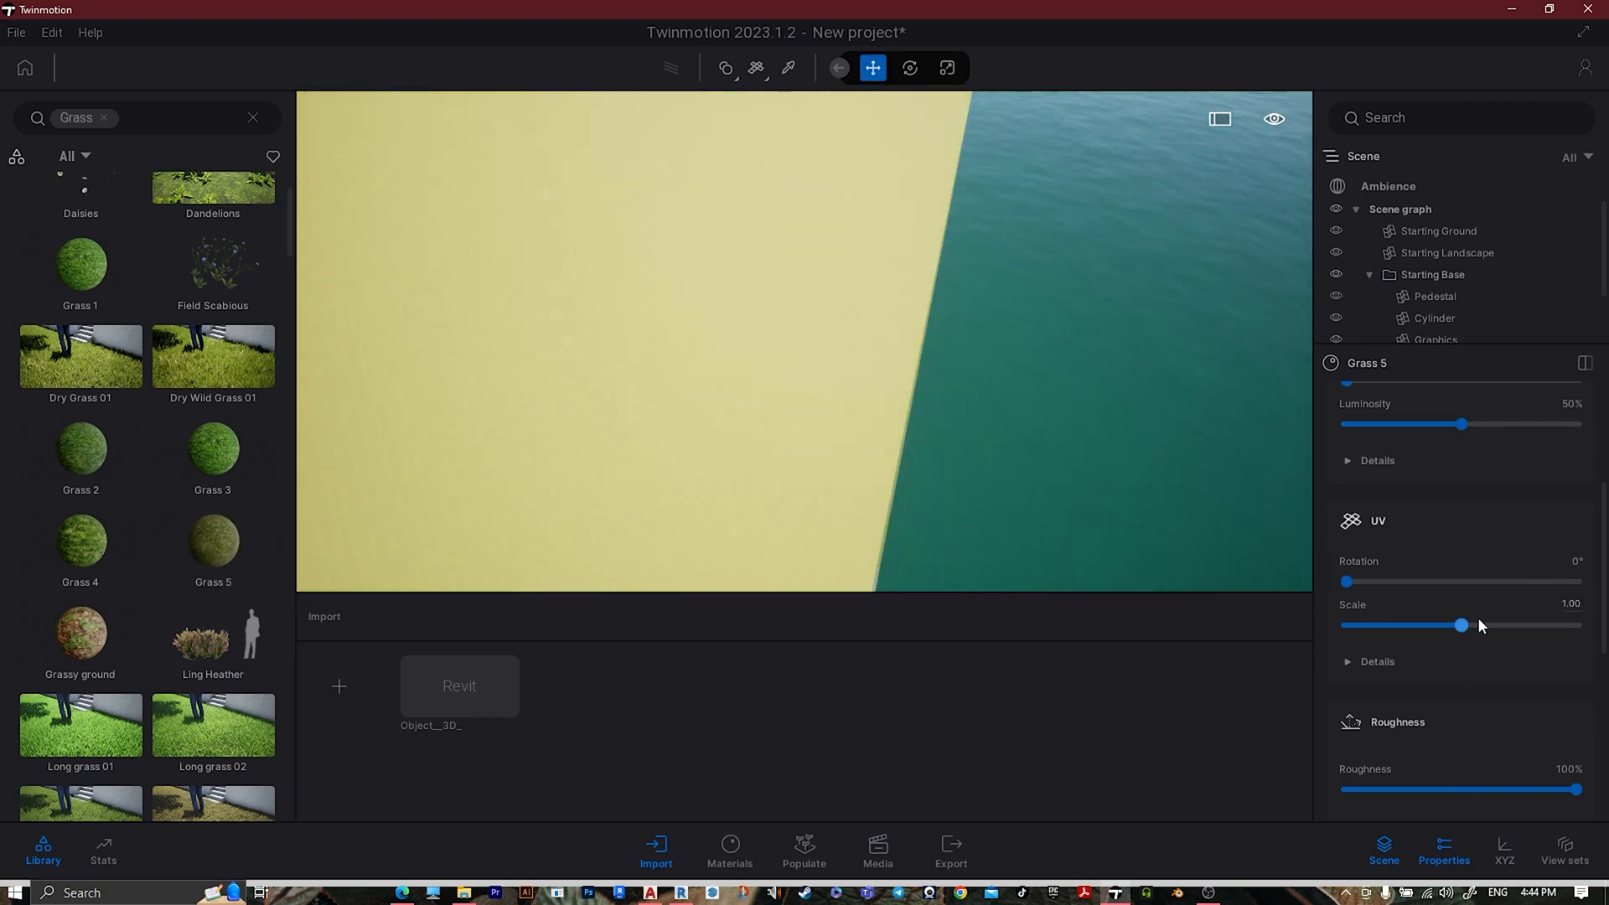
right_click_drag(989, 494, 1236, 440)
mouse_move(827, 540)
right_mouse_down()
mouse_move(775, 540)
mouse_move(799, 539)
right_mouse_up()
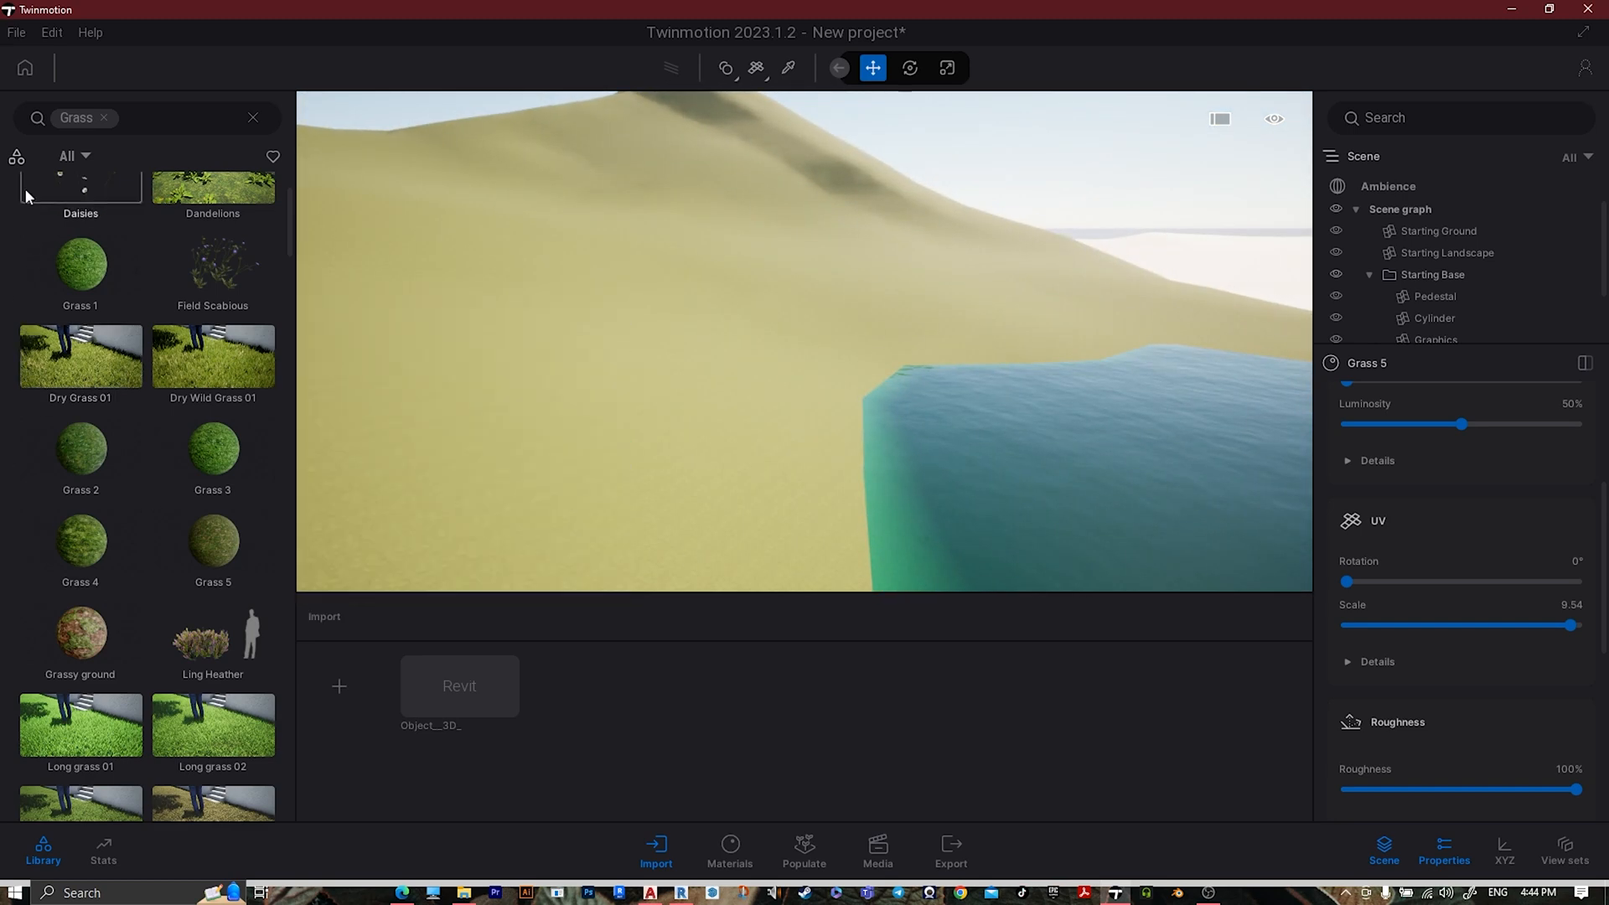
left_click(25, 67)
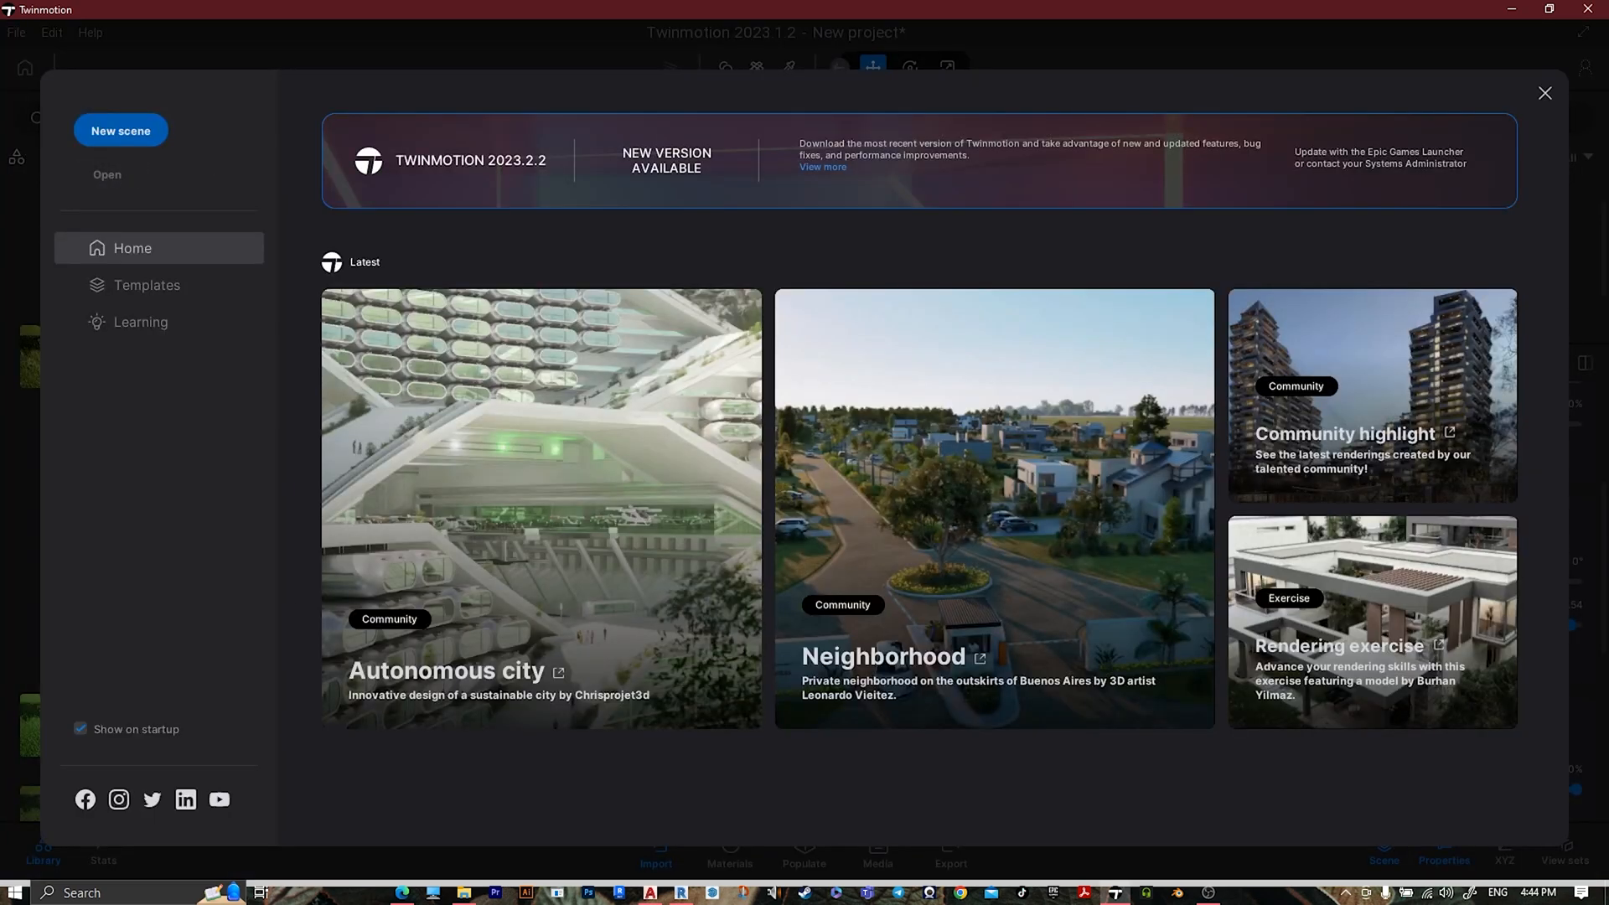
left_click(1543, 95)
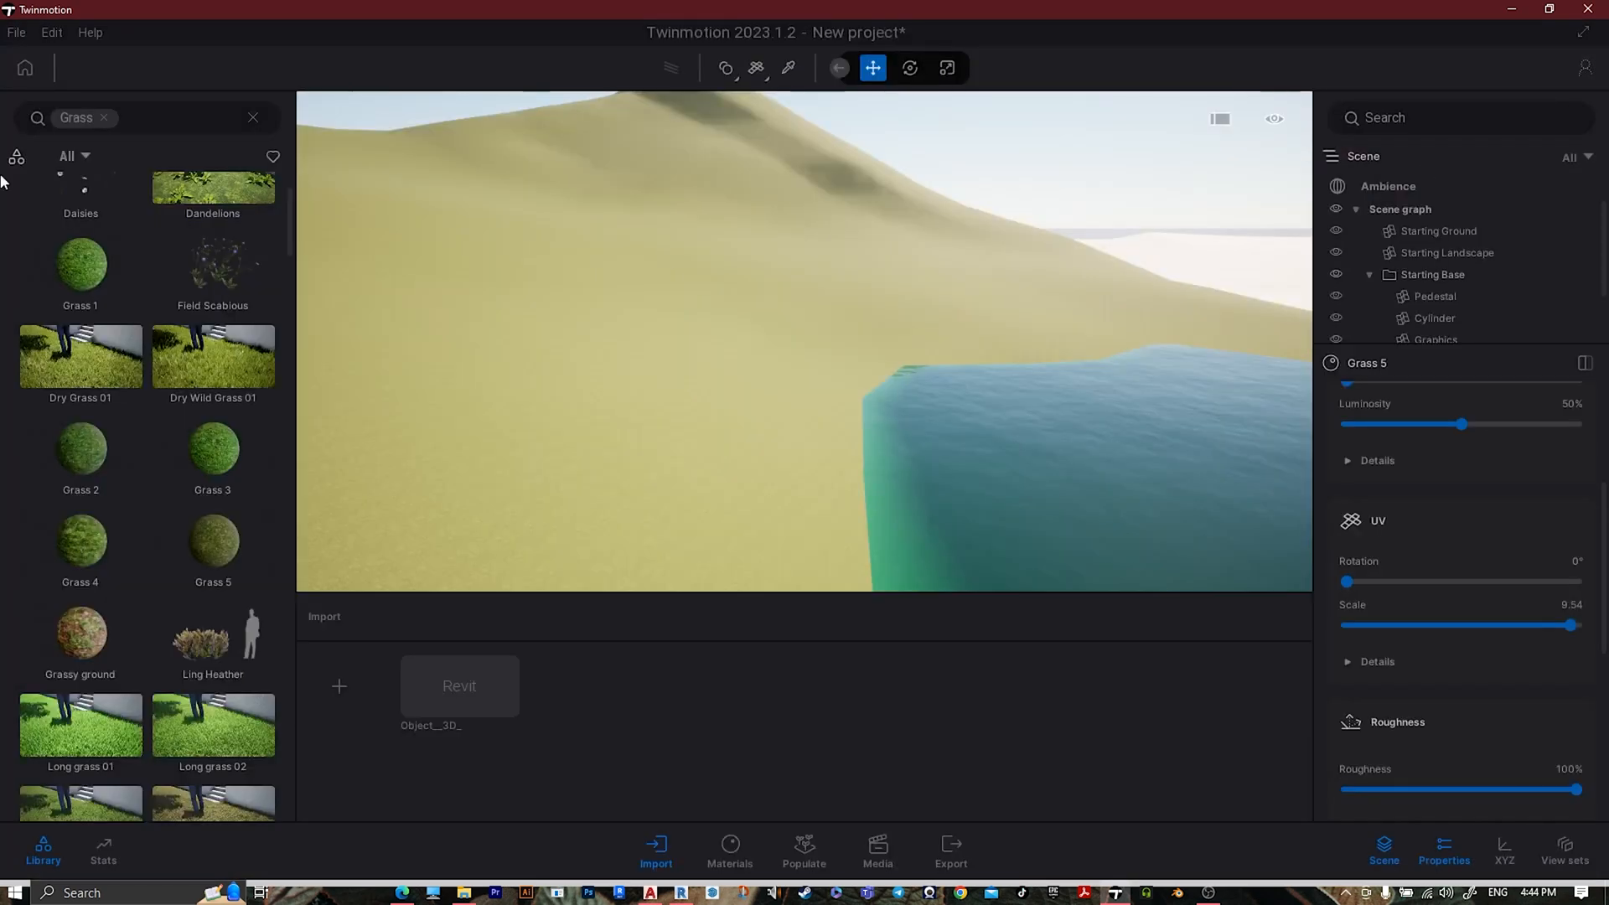
- Clear the library search, find the vegetation trees and scatter Chinaberry Trees over the hillside and along the lakeshore
left_click(251, 117)
left_click(215, 225)
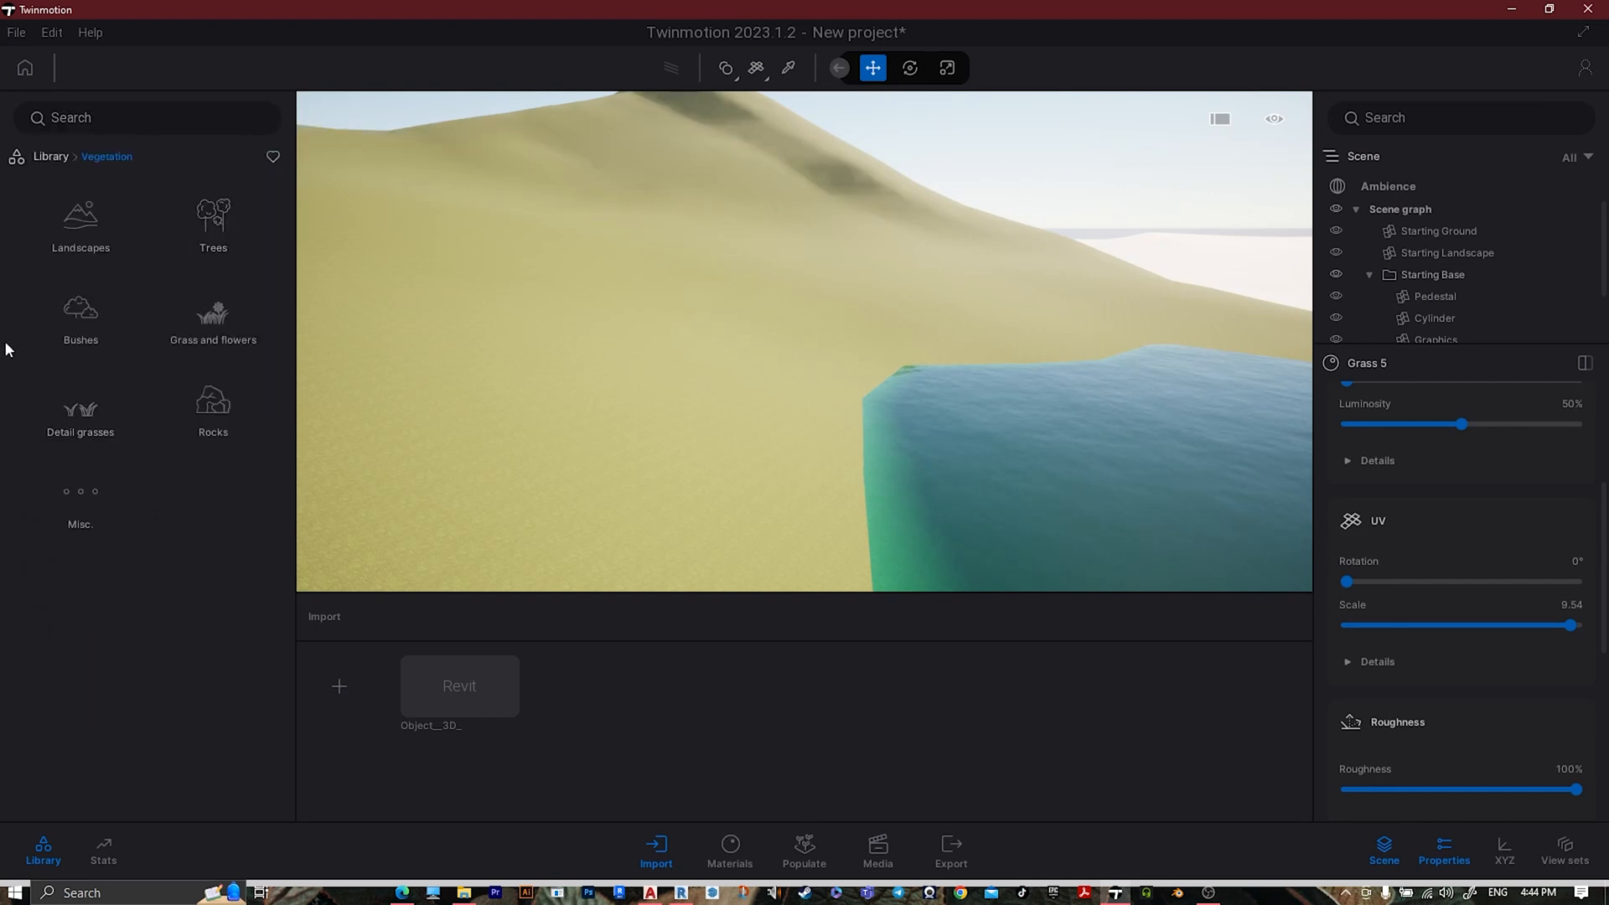
left_click(249, 252)
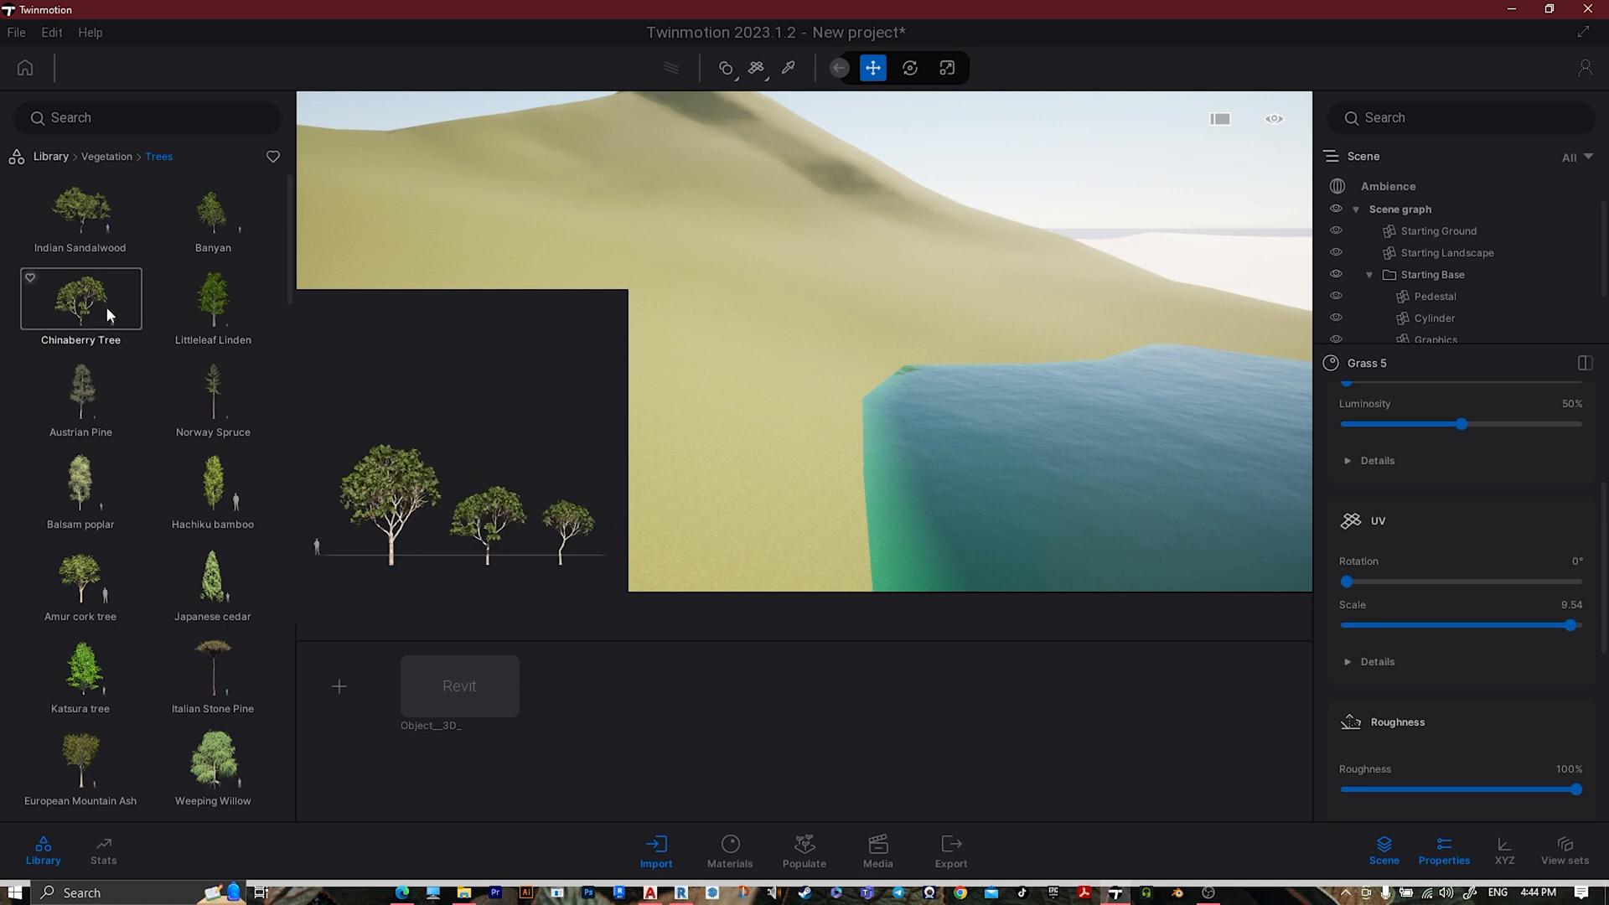
left_click_drag(106, 307, 568, 274)
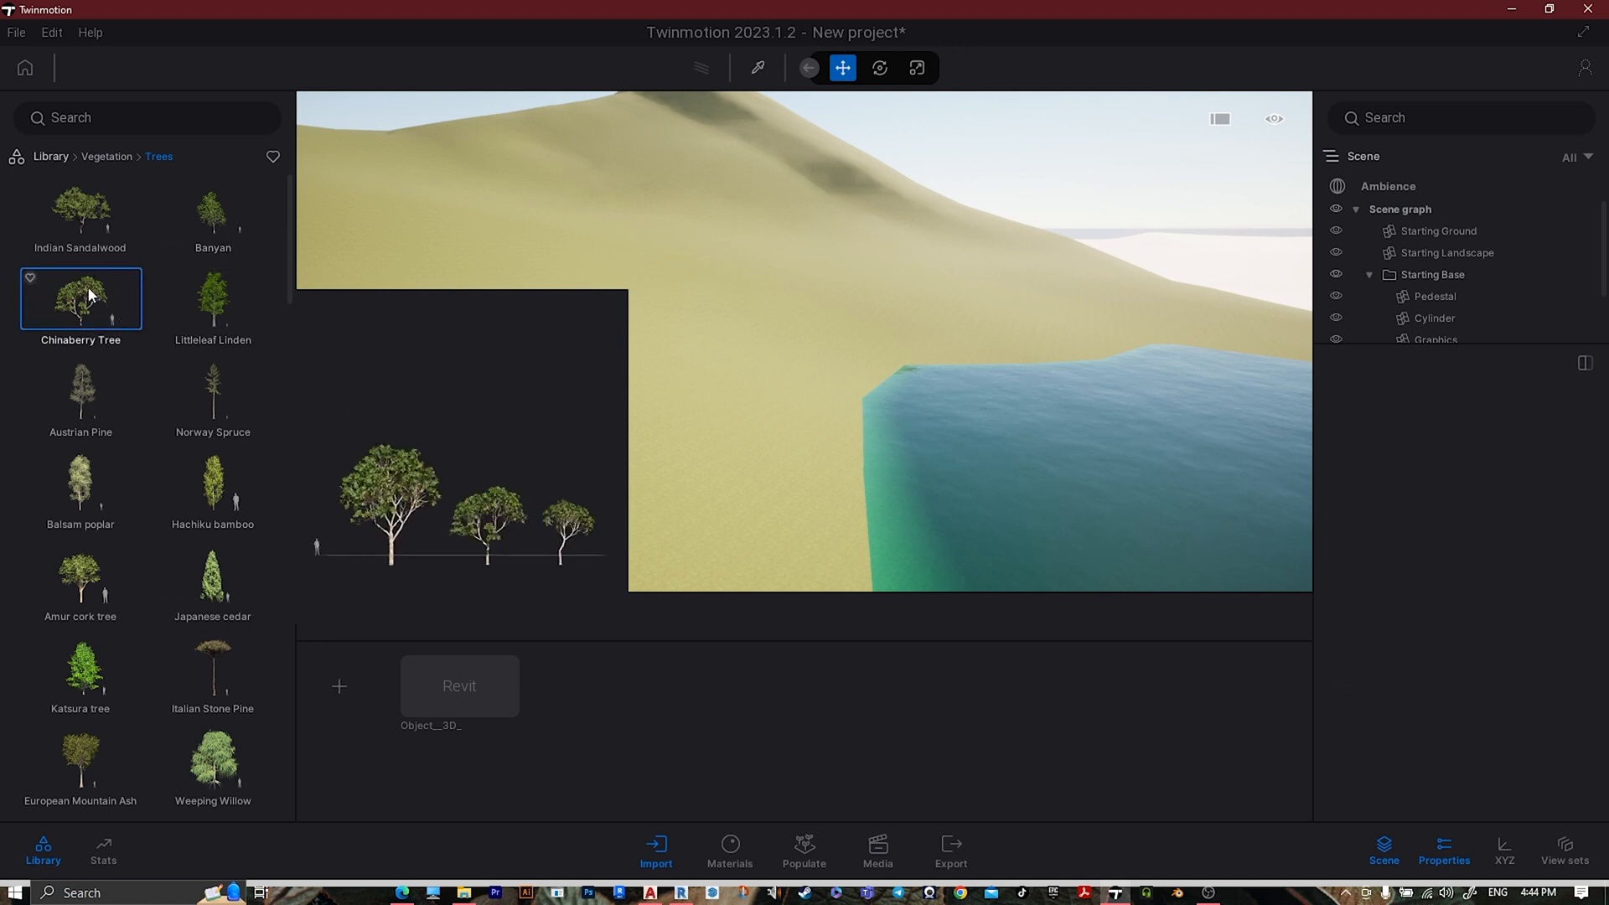
left_click_drag(87, 285, 514, 283)
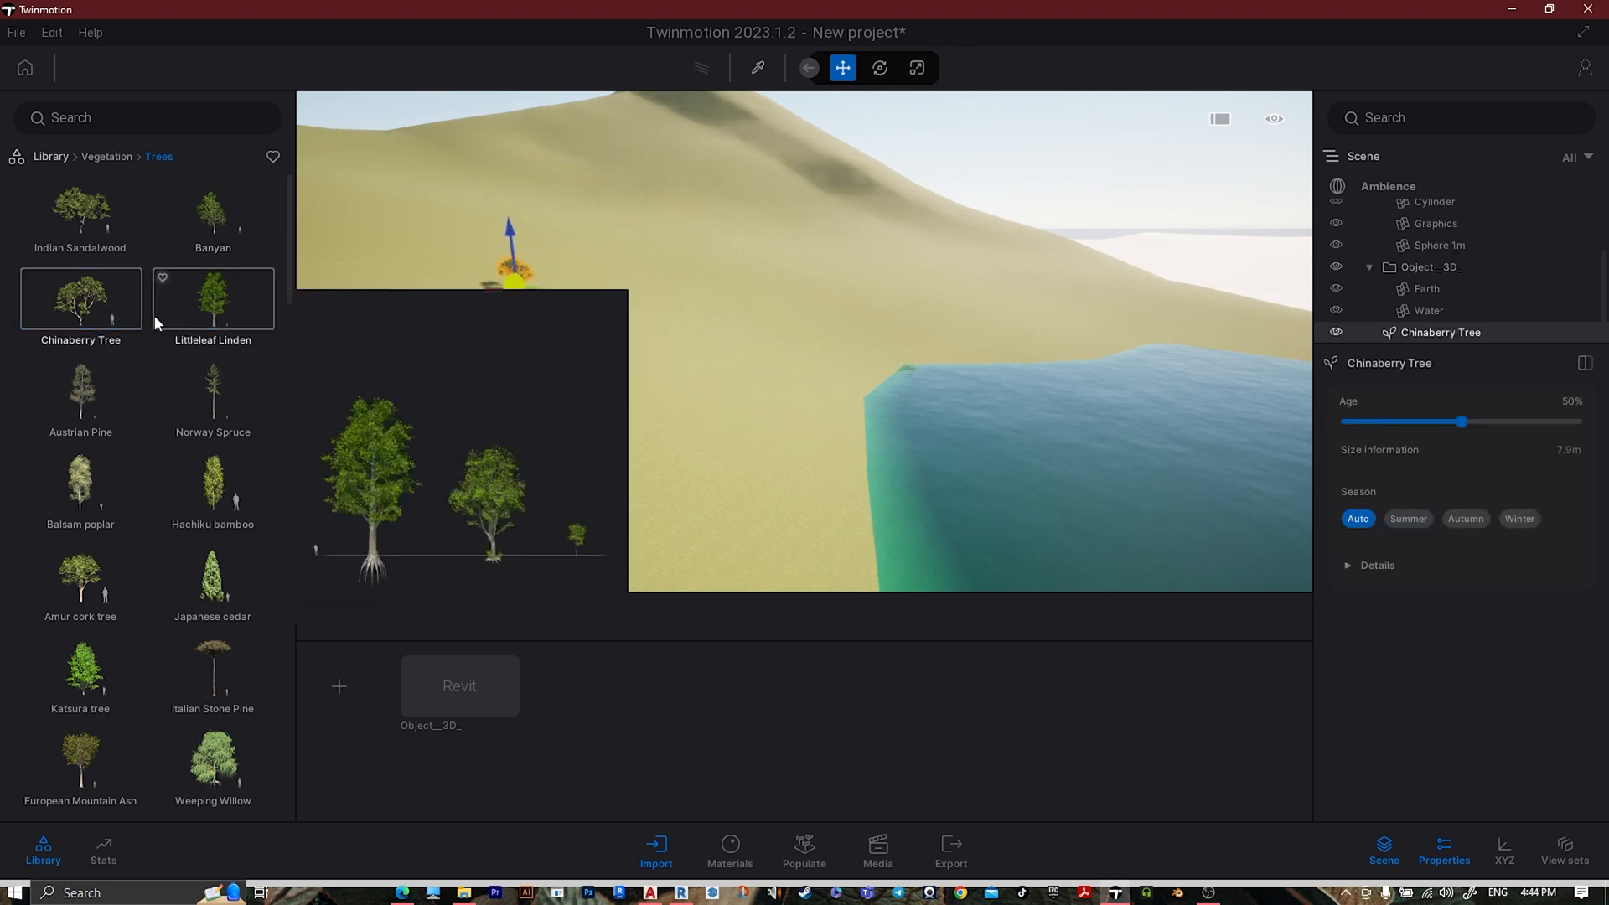
left_click_drag(99, 307, 456, 319)
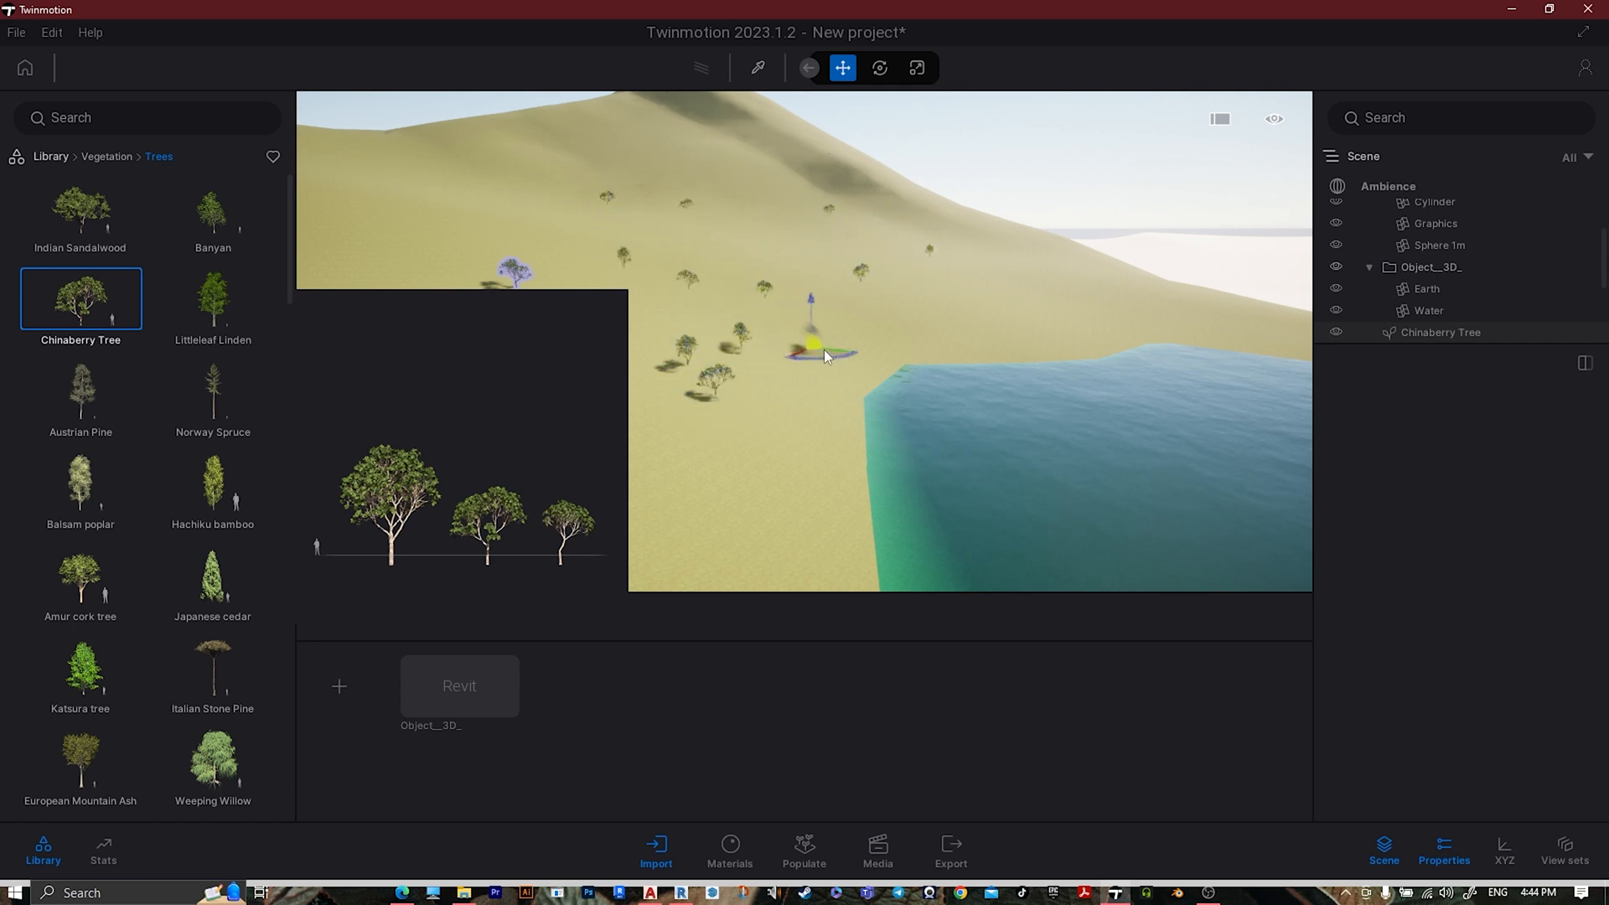
left_click(1053, 275)
left_click(1099, 283)
left_click(1125, 374)
left_click(823, 399)
left_click(795, 471)
left_click(751, 562)
left_click(787, 494)
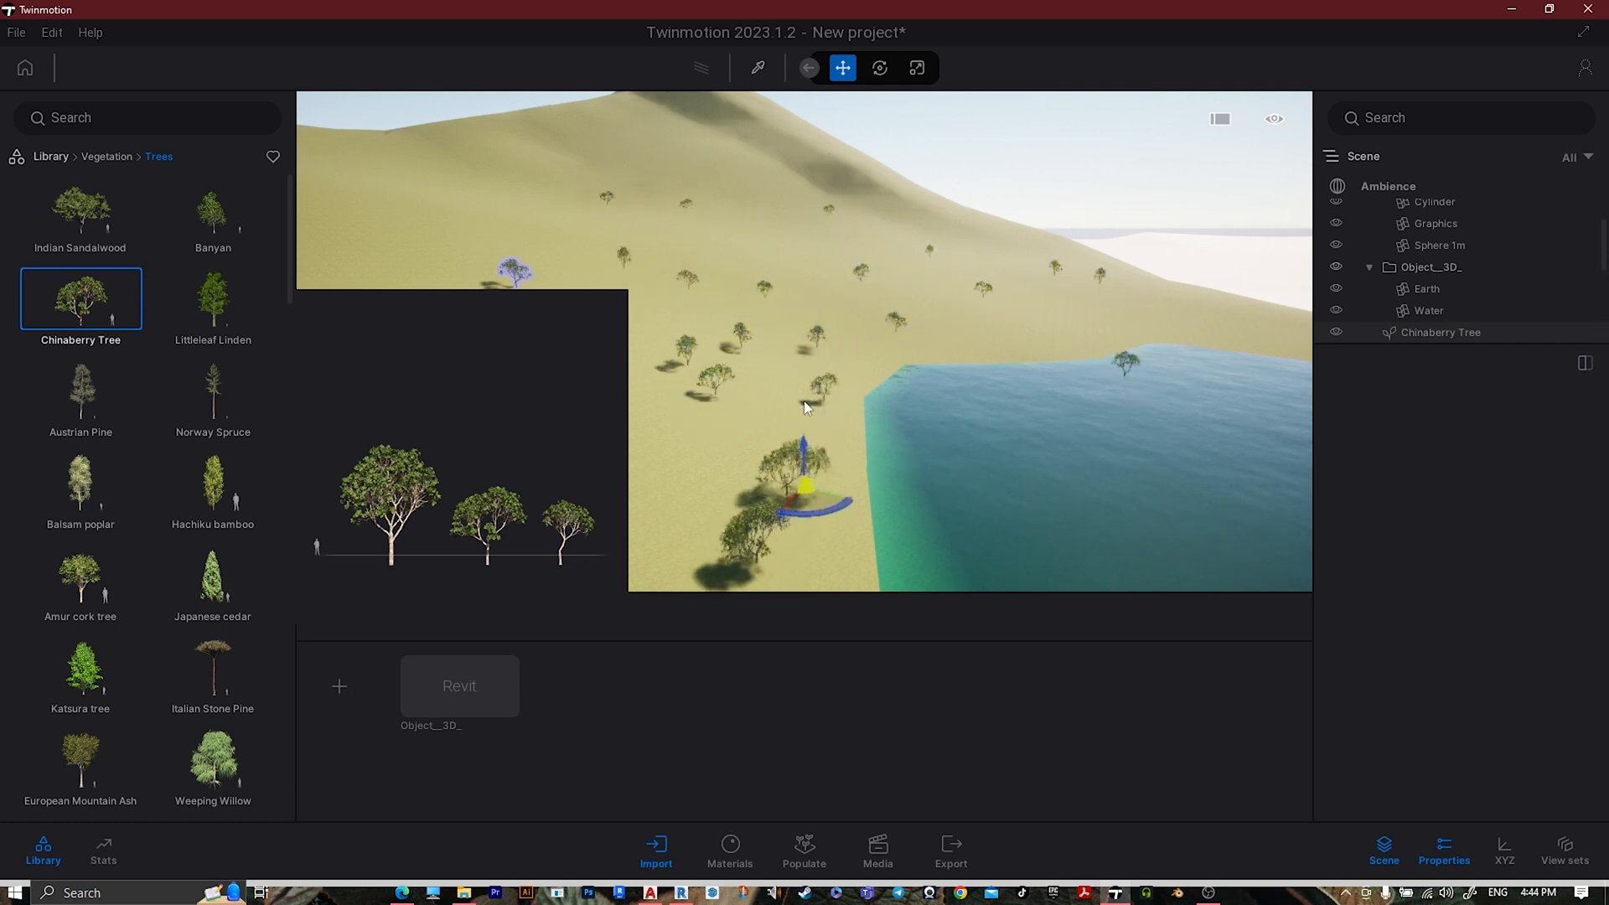
left_click(761, 368)
- Scatter Littleleaf Linden trees among the Chinaberry Trees on the hillside and beside the lake
left_click(213, 299)
left_click(656, 255)
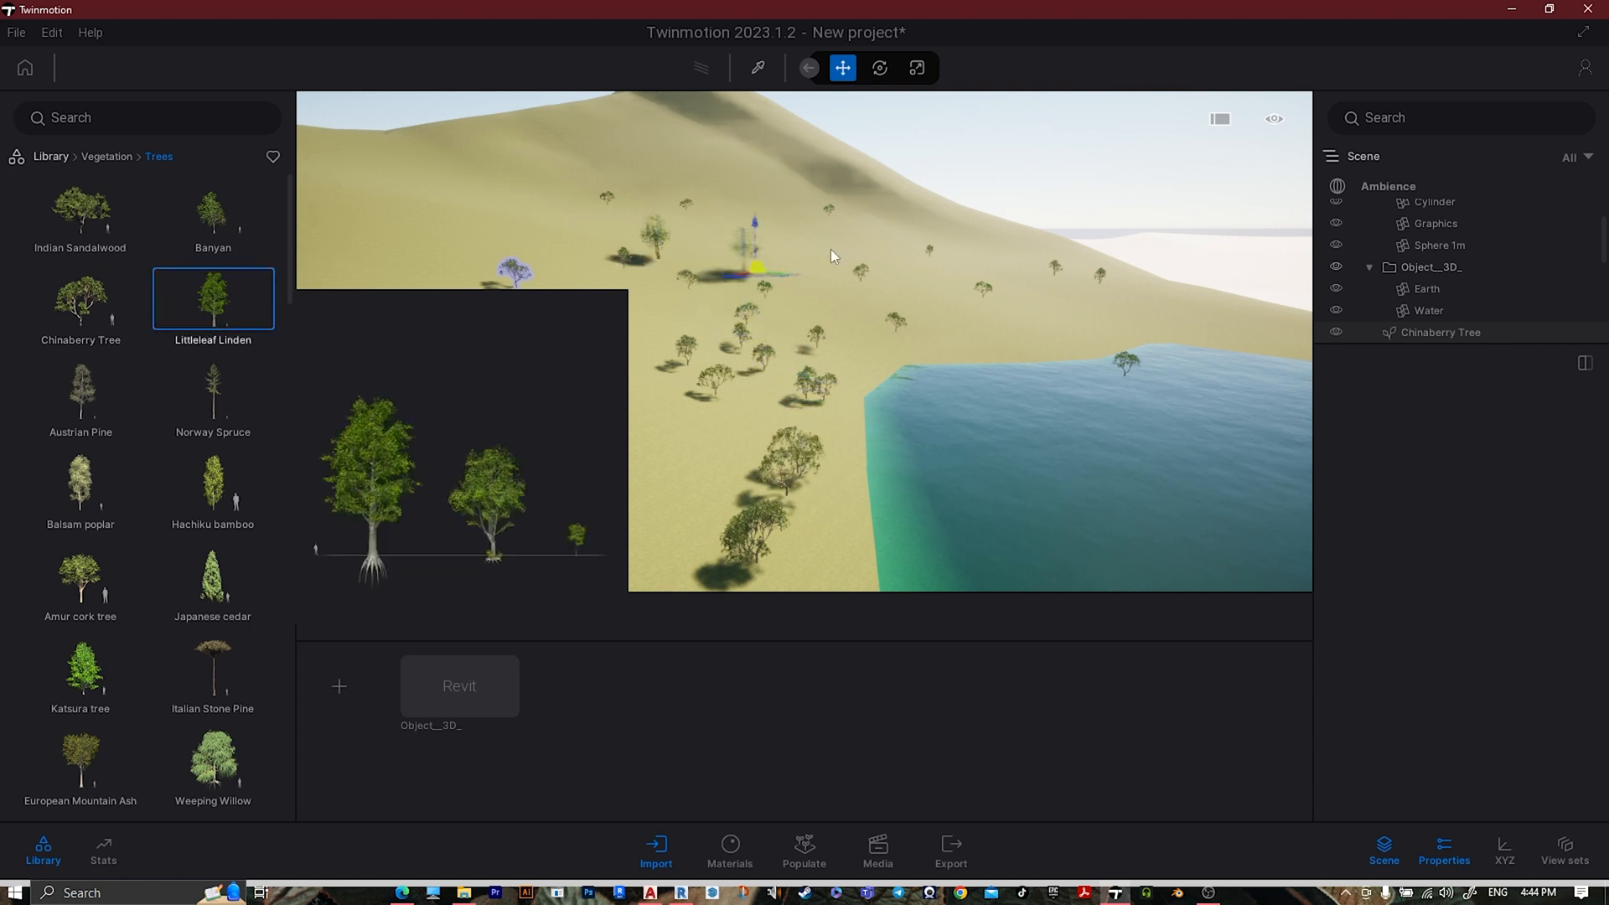
left_click(782, 256)
left_click(949, 313)
left_click(1053, 315)
left_click(1070, 338)
left_click(890, 332)
left_click(842, 326)
left_click(801, 312)
left_click(777, 442)
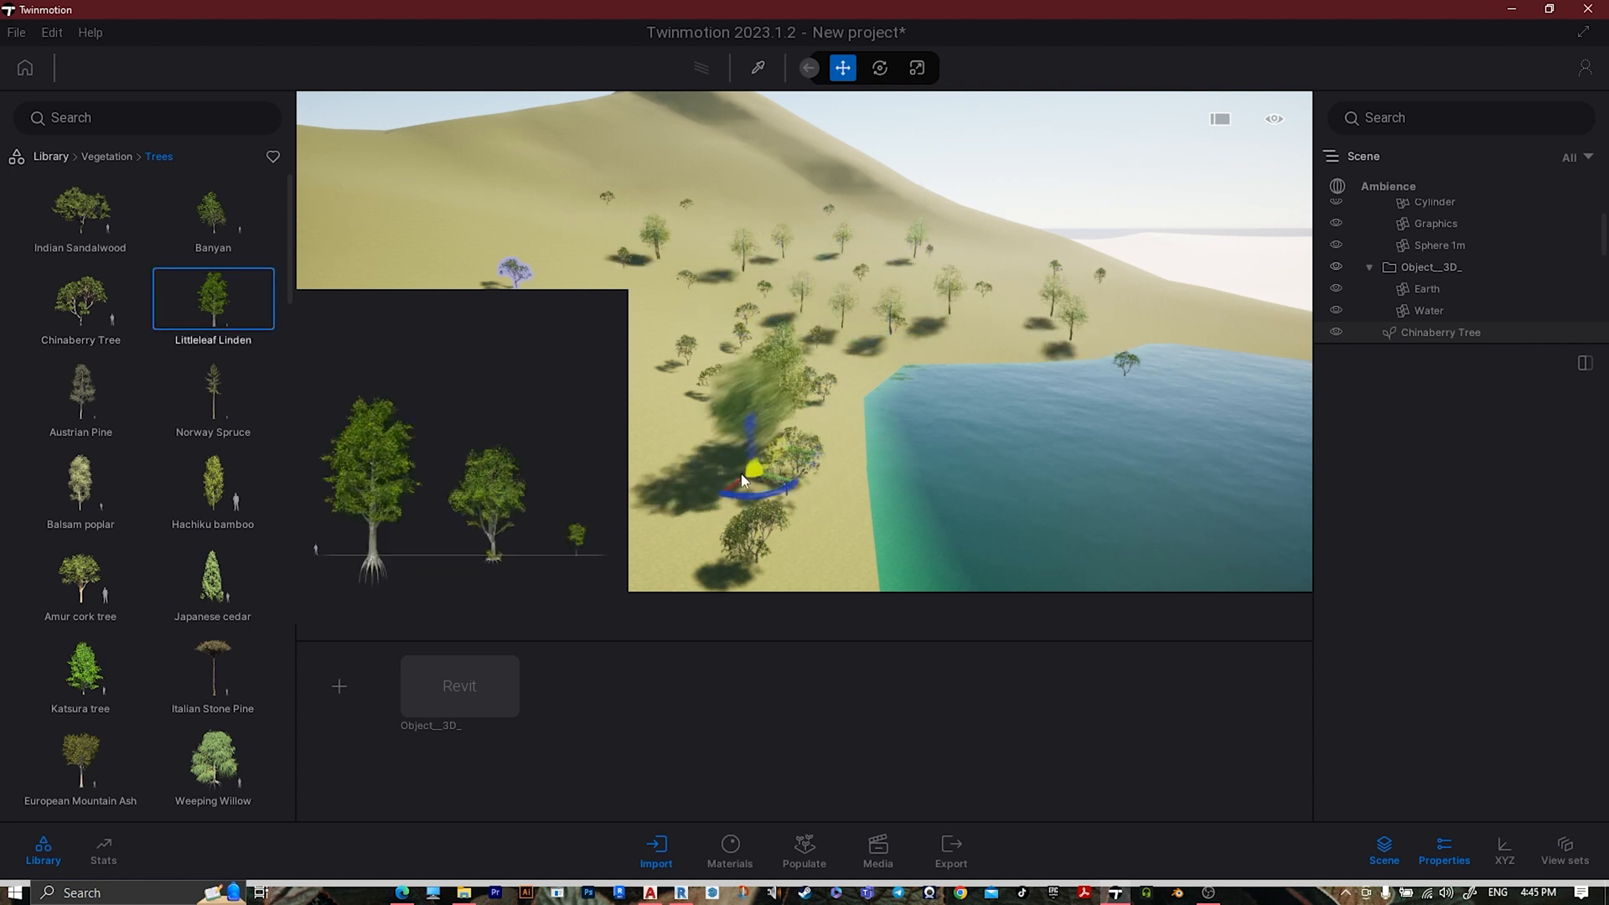
left_click(801, 280)
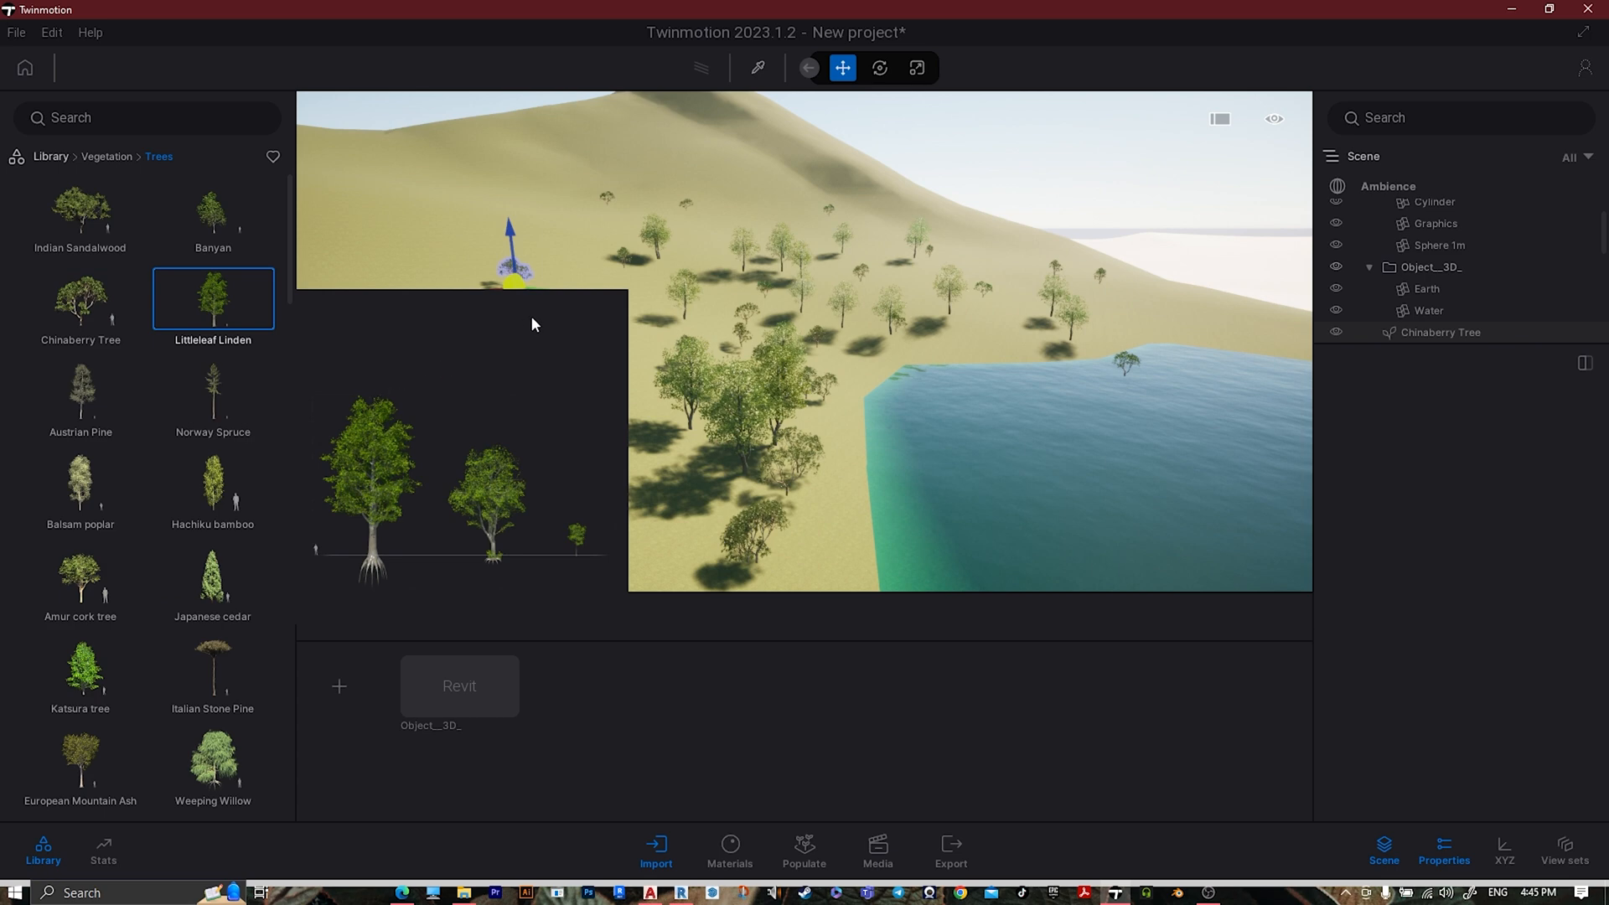
- Frame the planted lakeshore with the hill behind it and create a new media image of that view
right_click_drag(831, 234, 729, 324)
key("d")
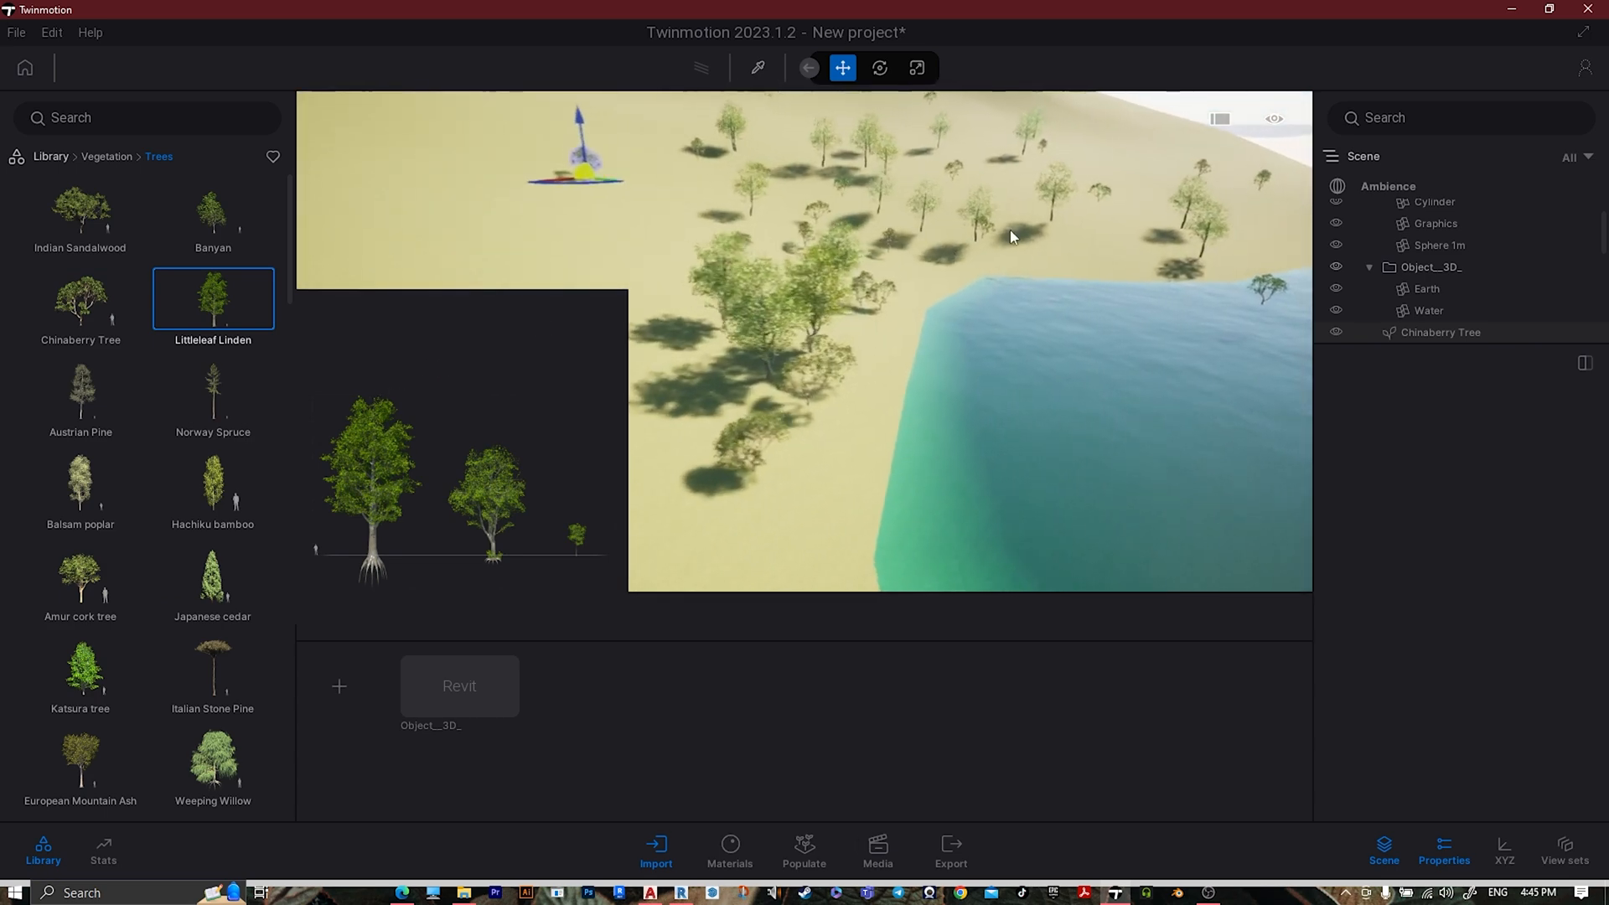
left_click(28, 70)
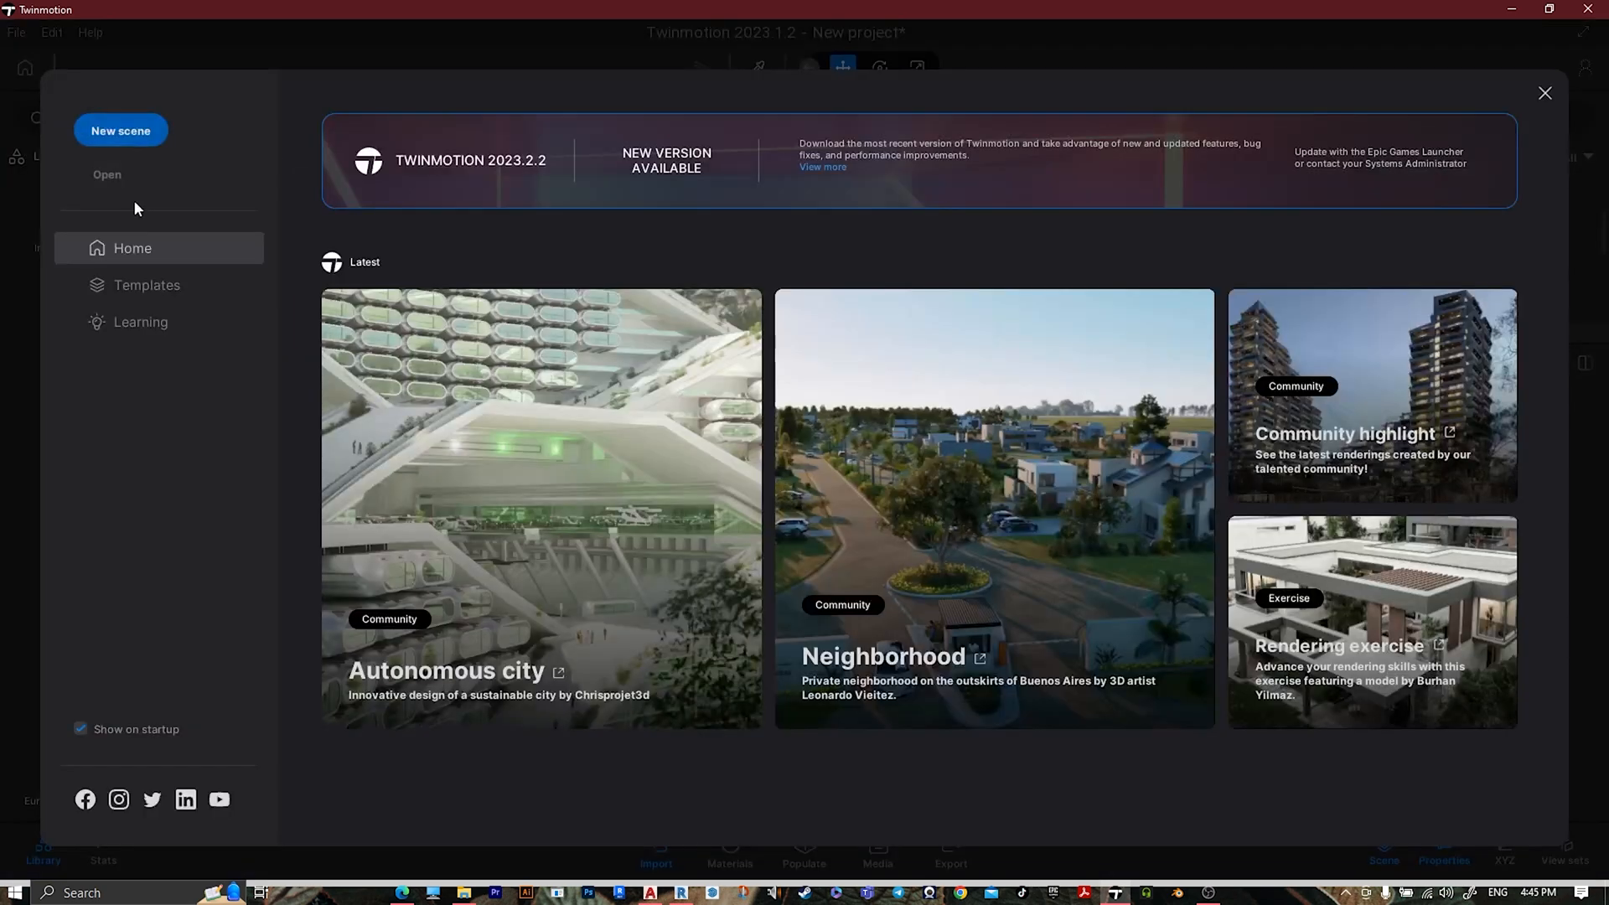
left_click(1544, 94)
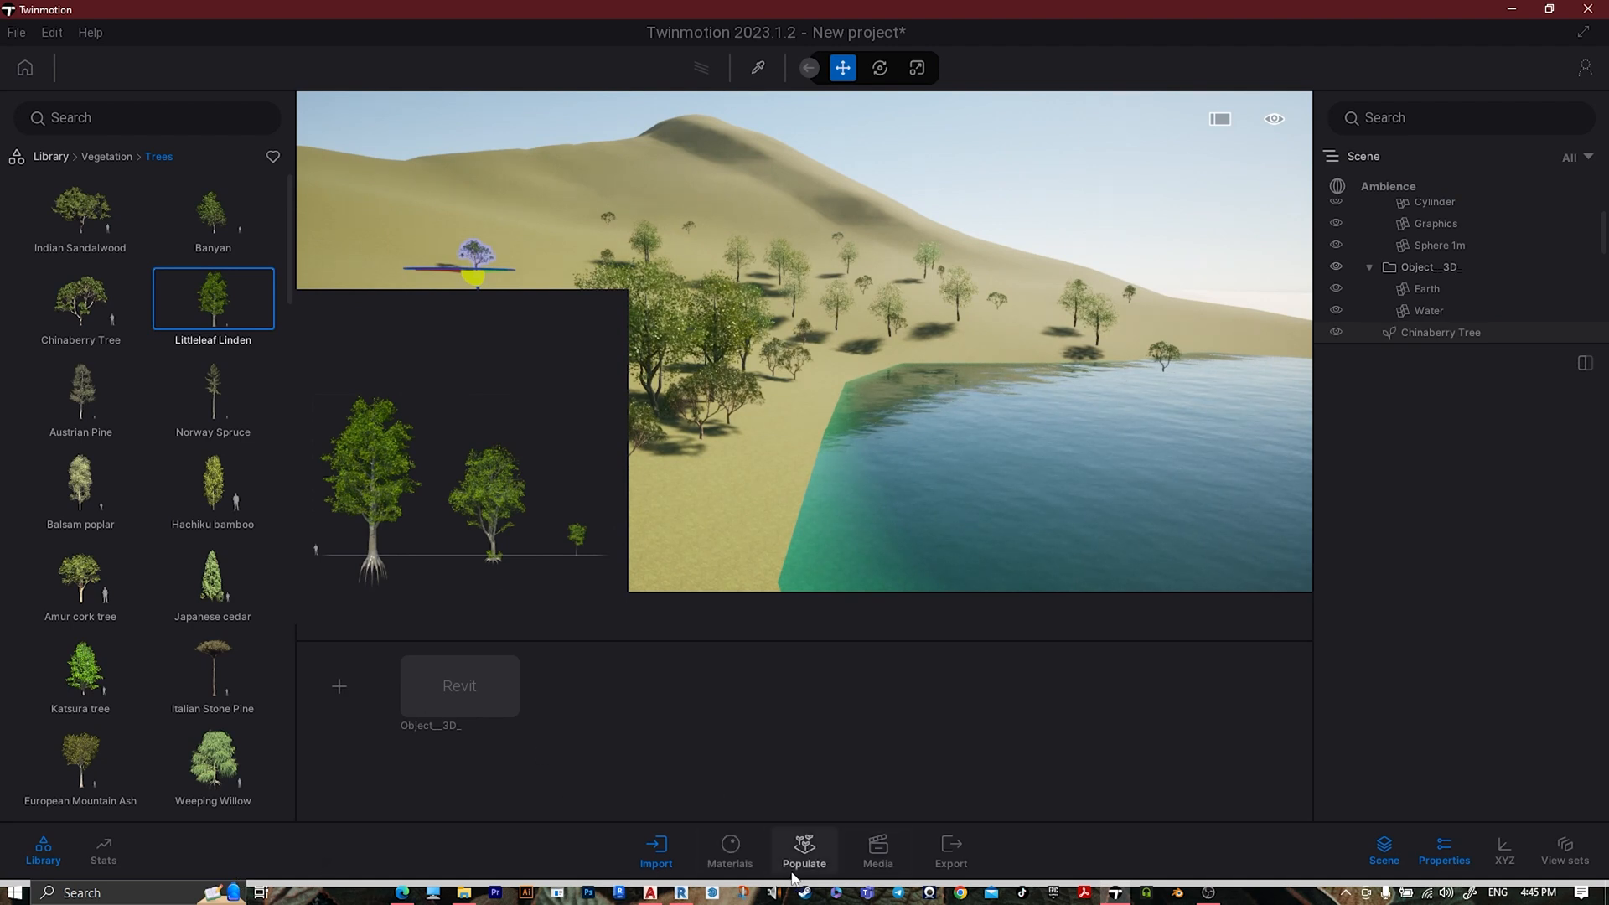
left_click(872, 871)
left_click(328, 704)
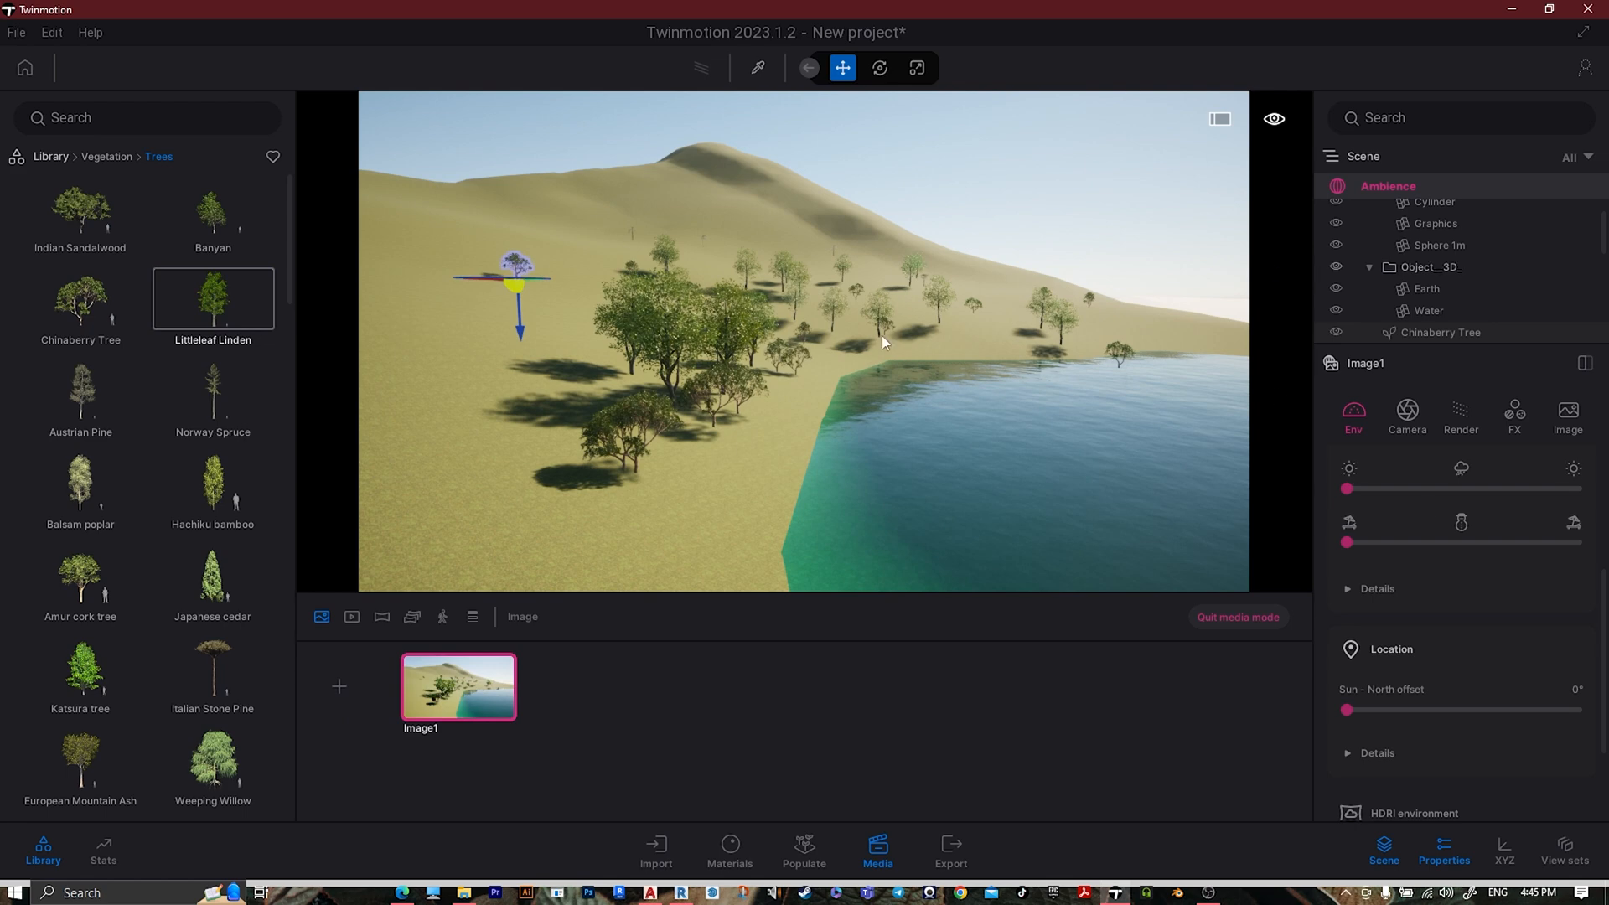
- Enable the HDRI environment for Image1
key("w")
right_click_drag(882, 336, 932, 333)
key("q")
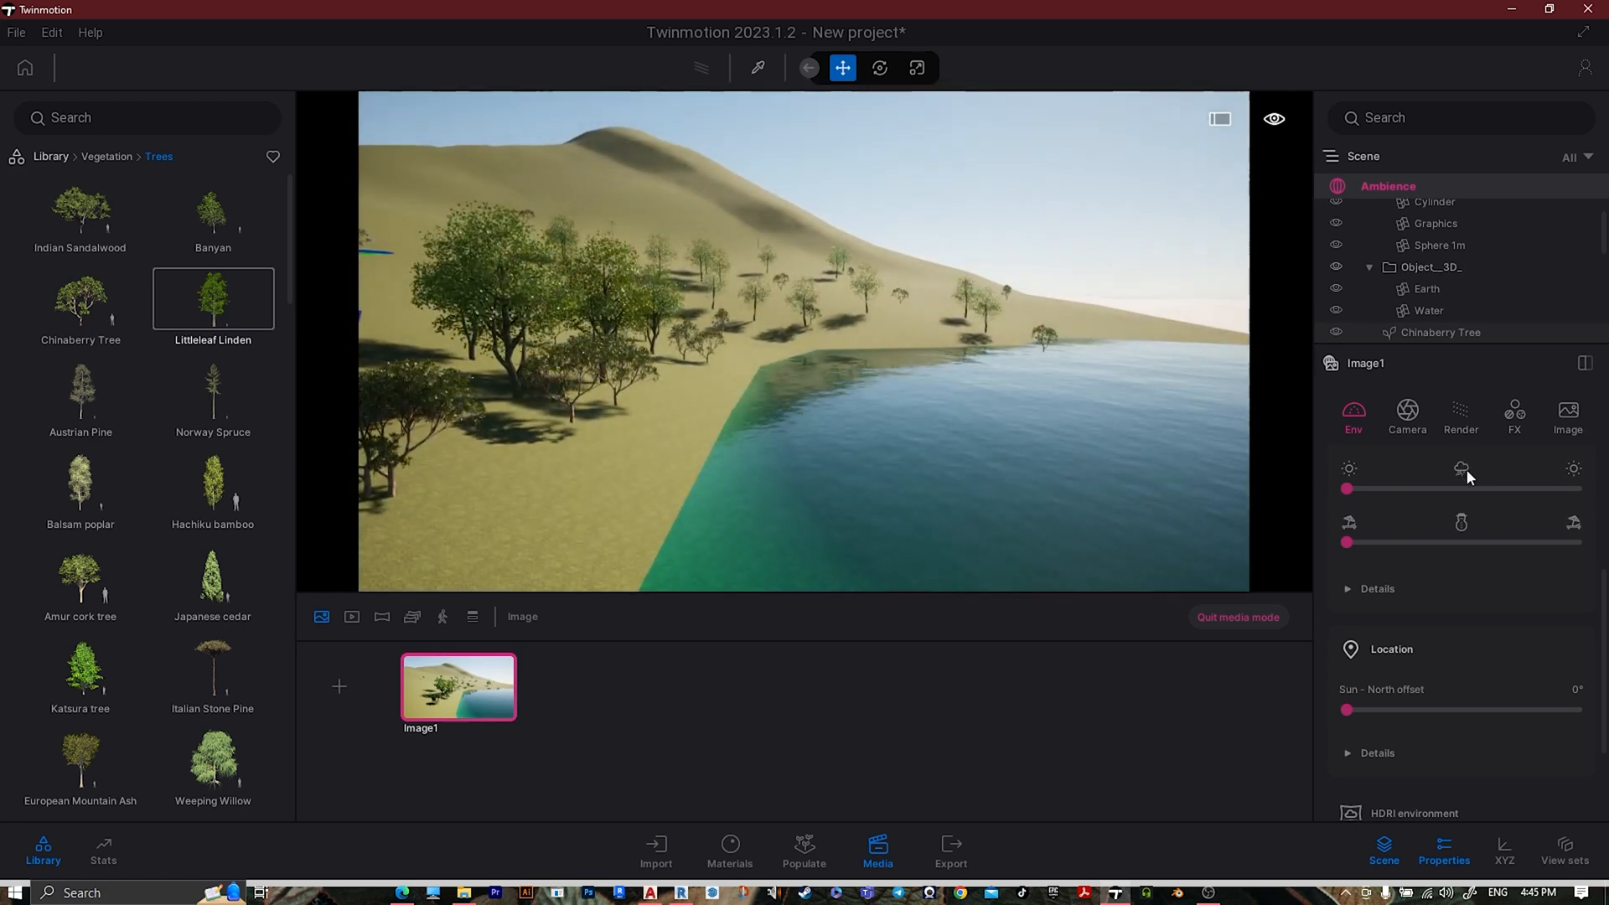
scroll(1441, 586, "down", 2)
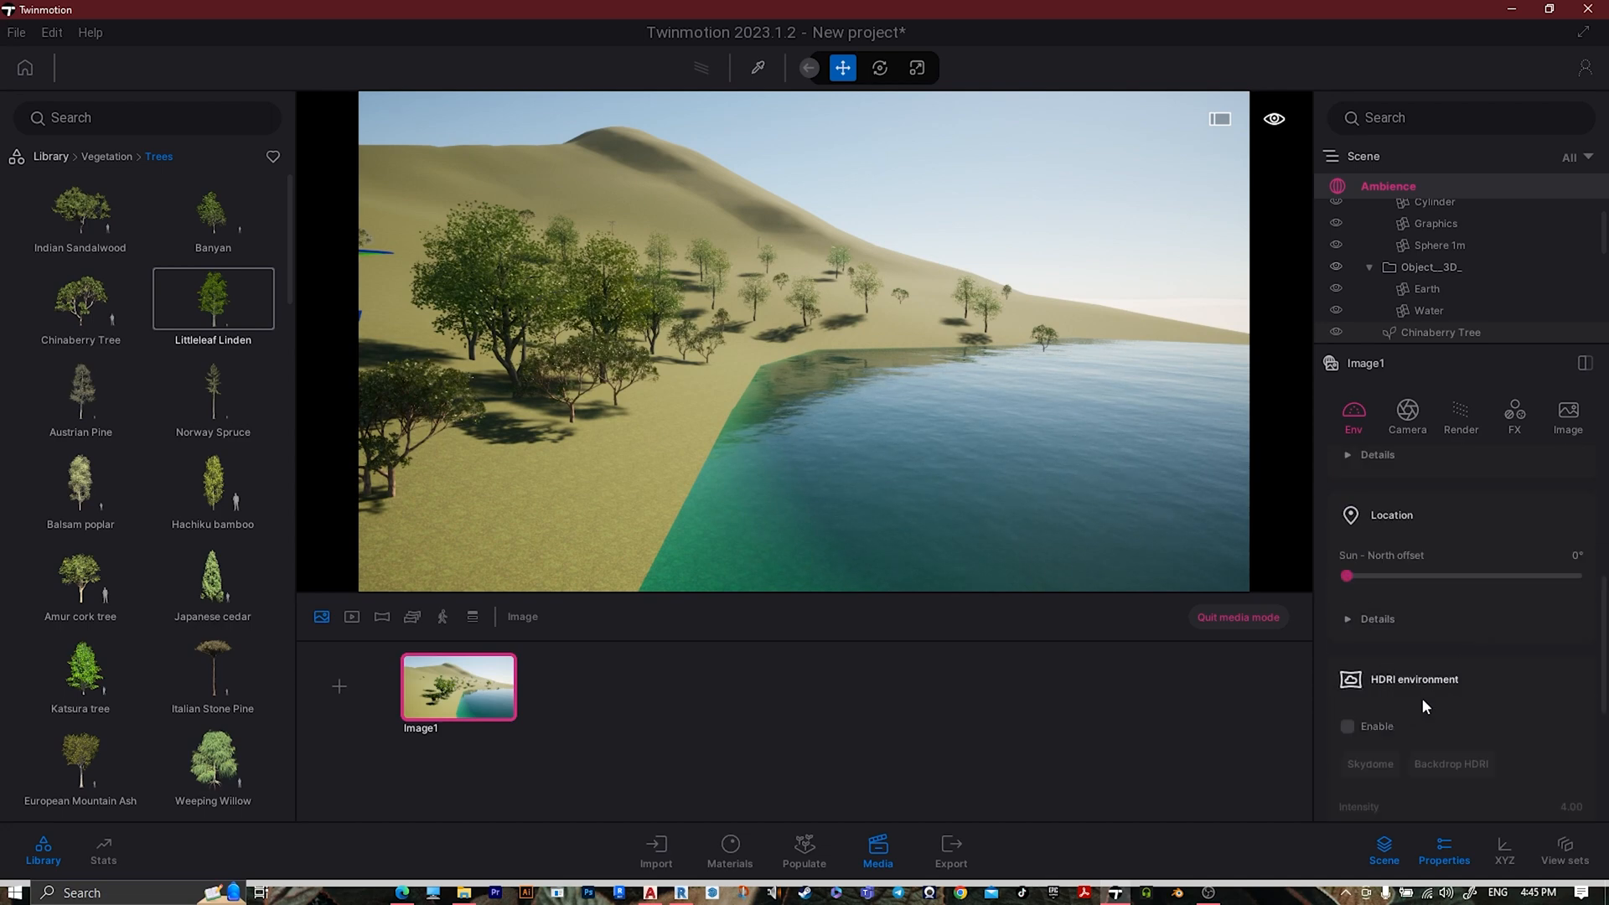
left_click(1394, 726)
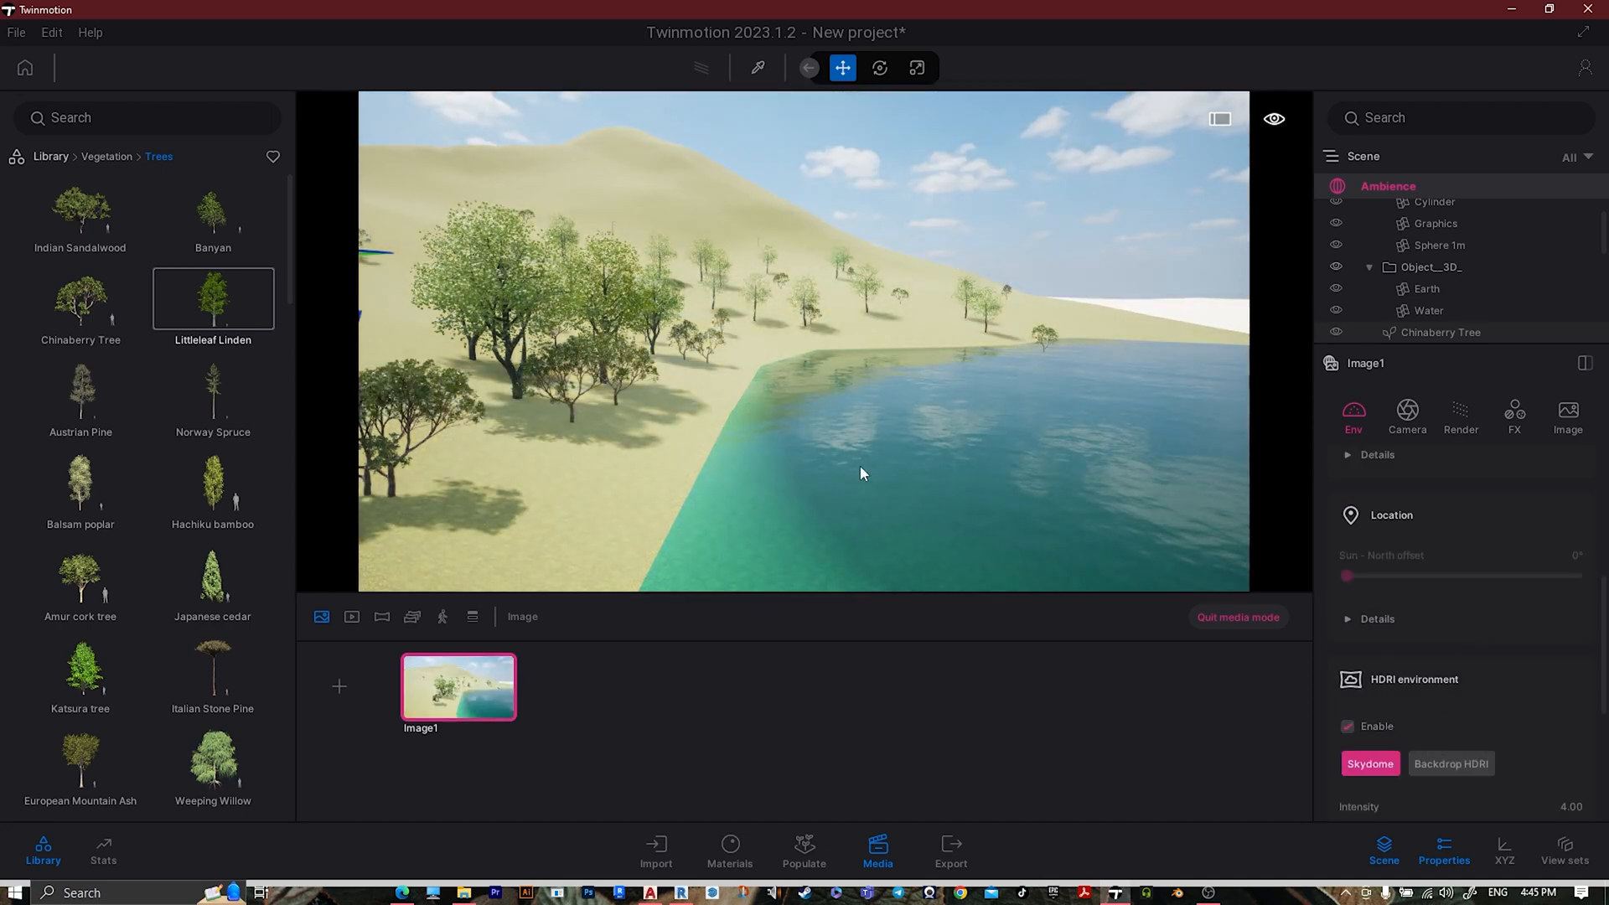
- Add Hachiku bamboo, Amur cork trees and Indian Sandalwood trees to the slope and shoreline, and return to the main library
right_click_drag(859, 465, 905, 461)
key("w")
key("q")
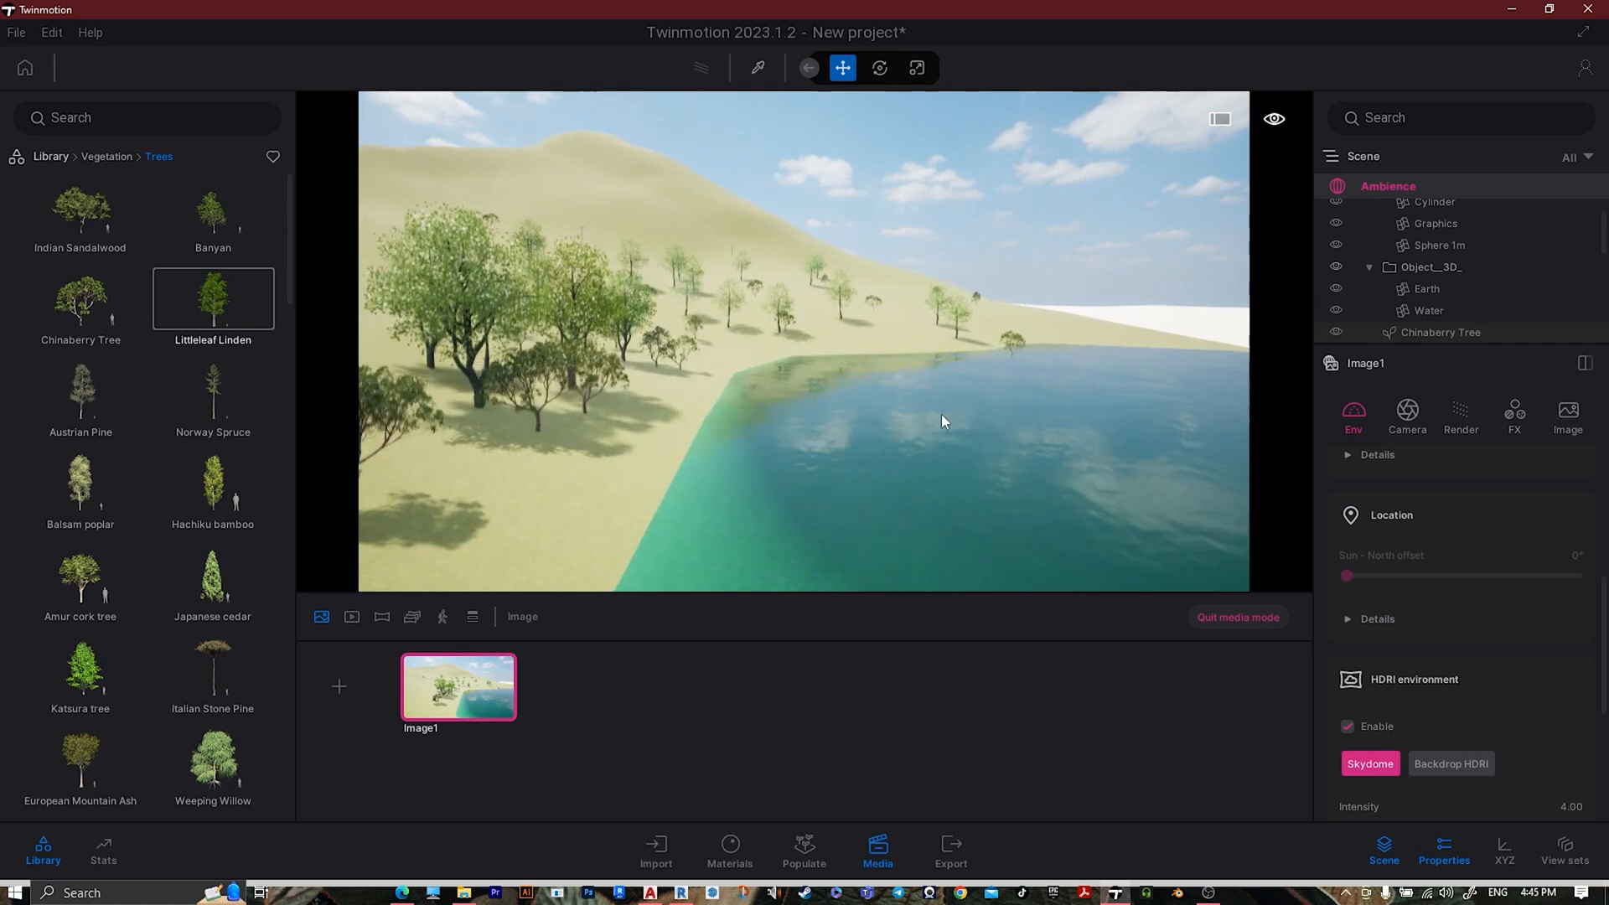
left_click(233, 500)
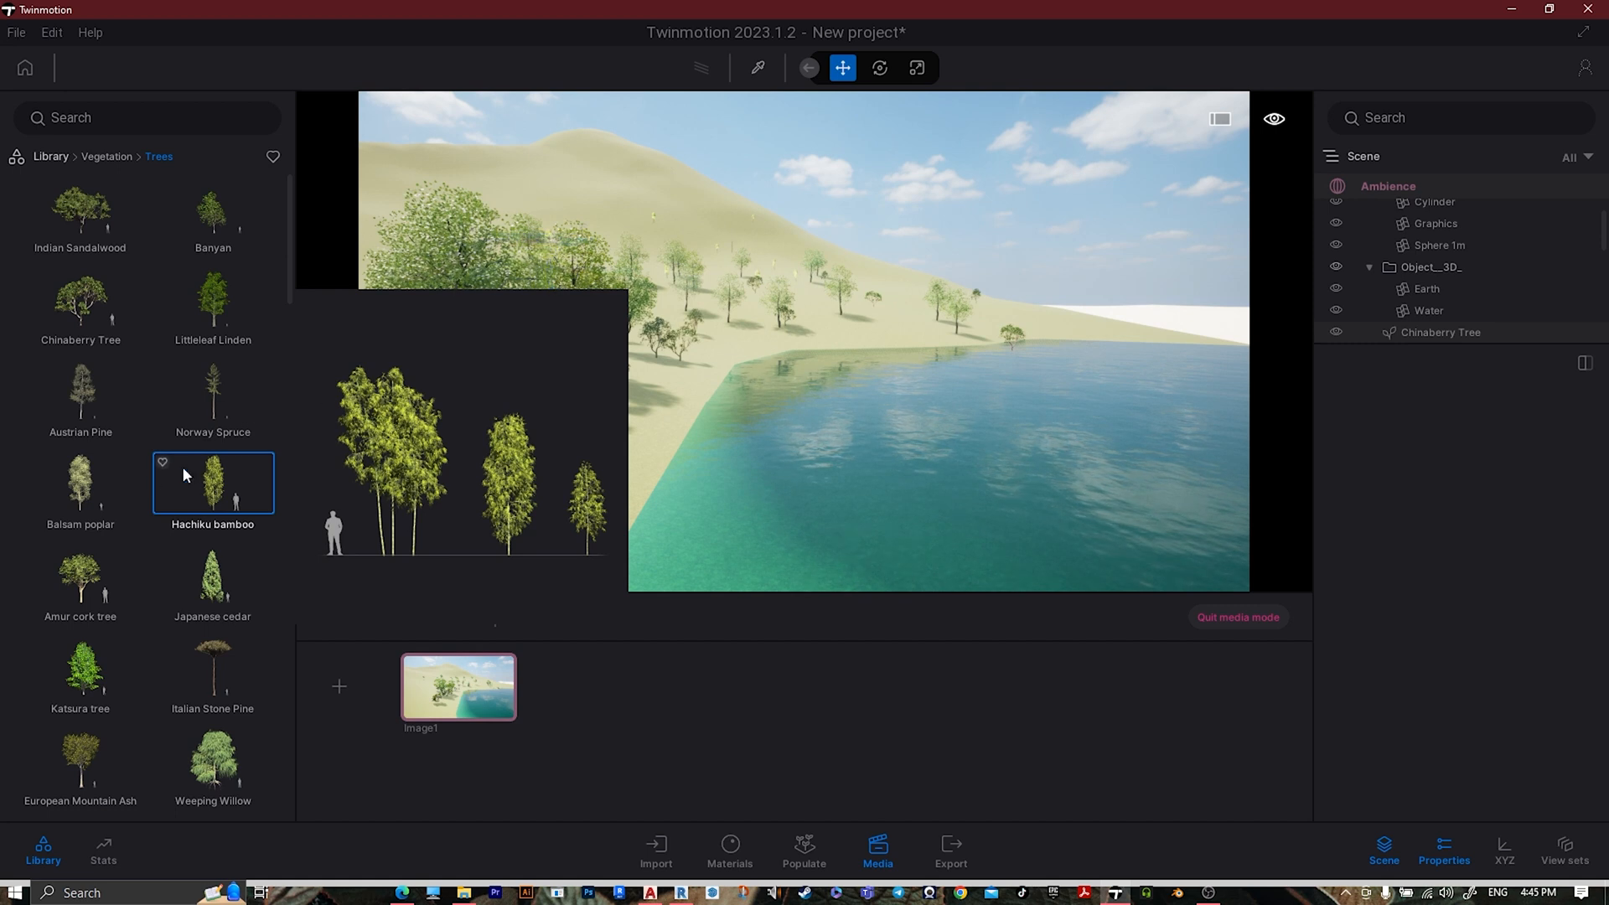
left_click(114, 572)
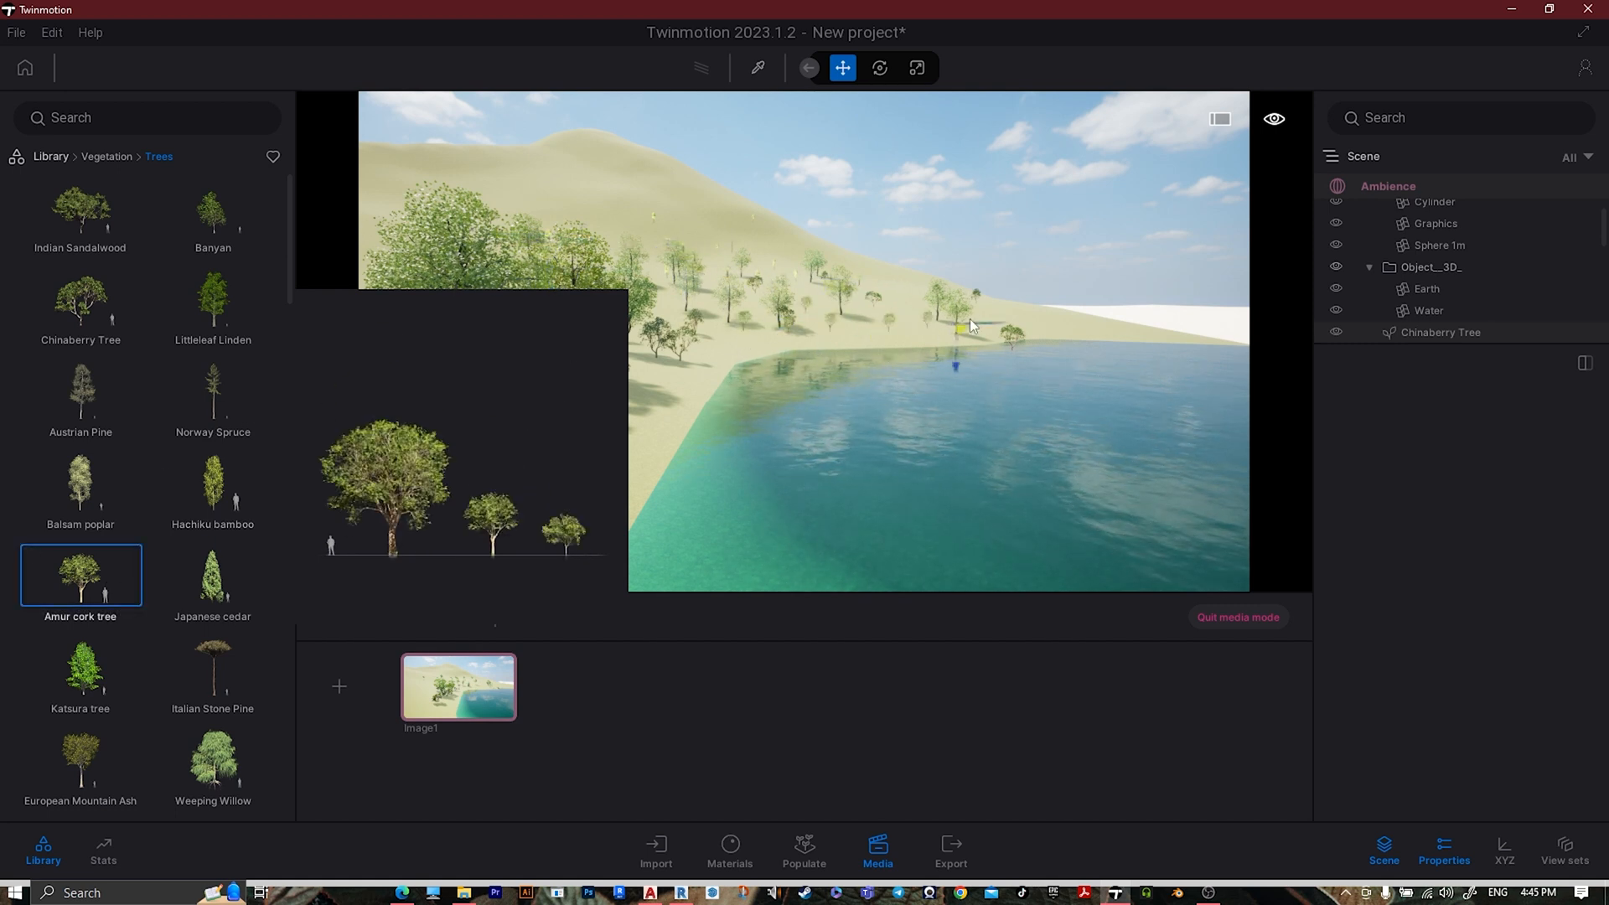
left_click(99, 234)
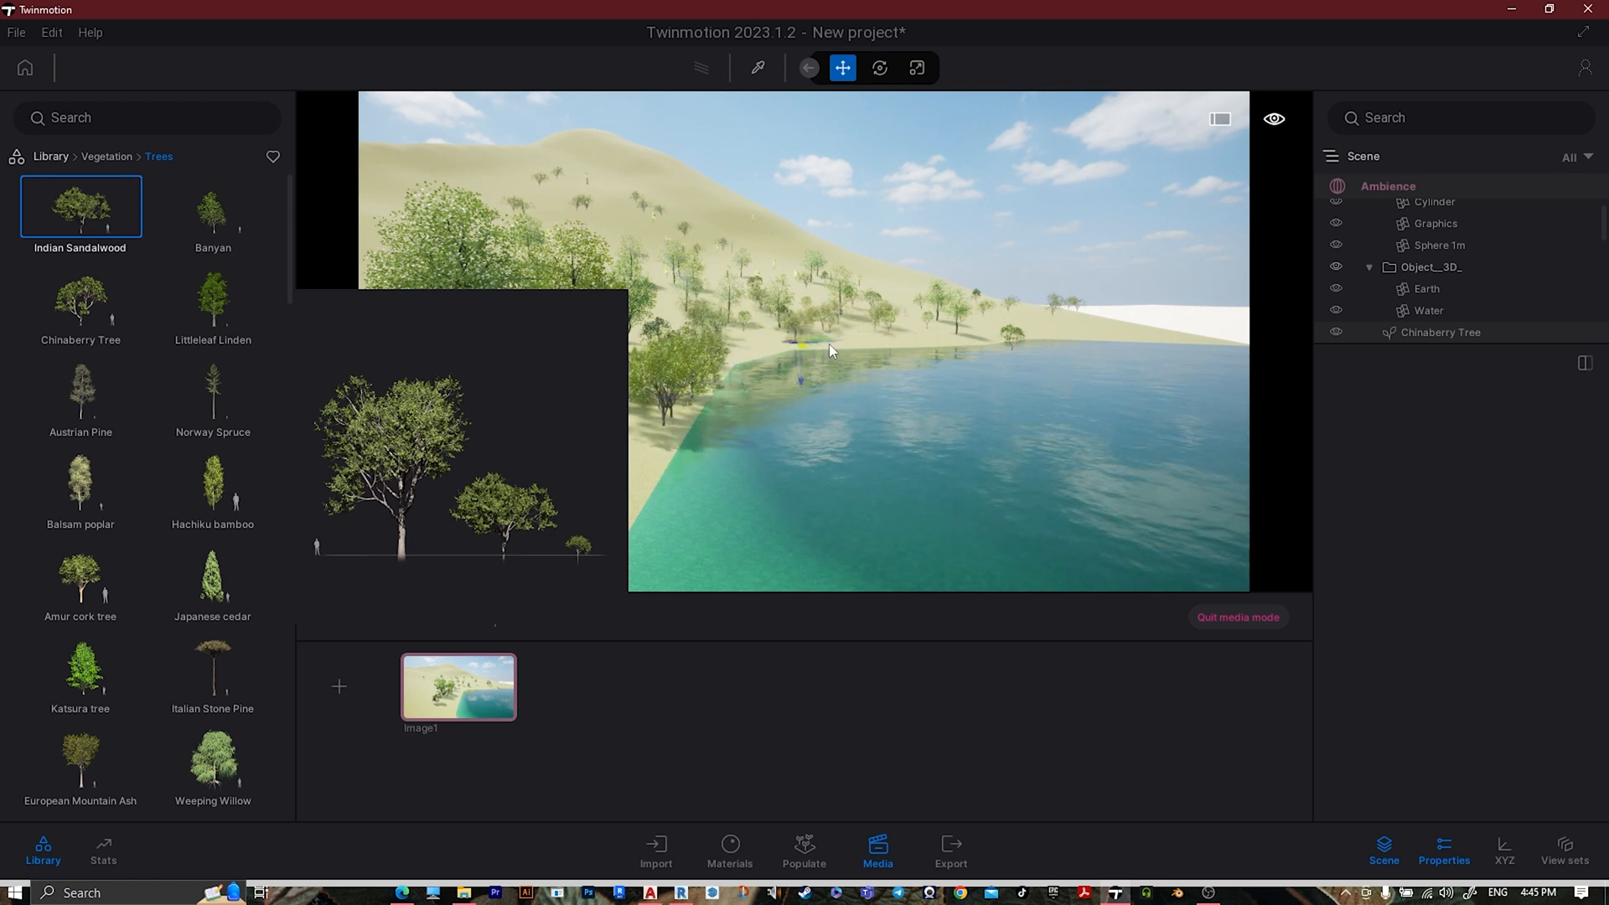
left_click(58, 158)
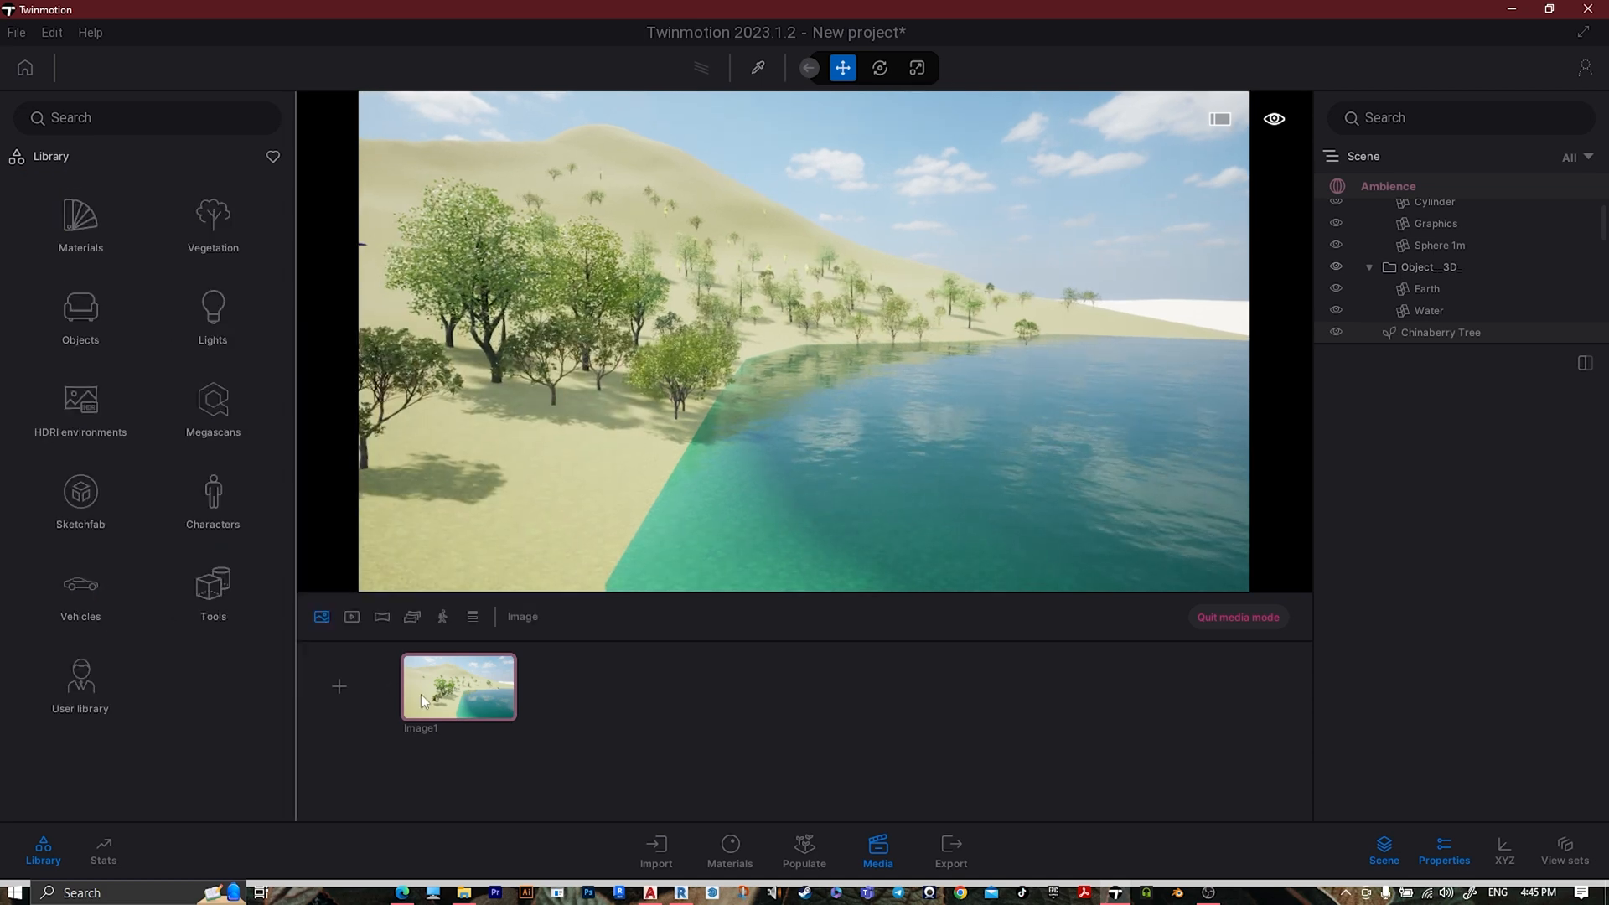
- Return to the saved Image1 view and fly low over the water to examine the planted lakeshore and reflections
left_click(496, 687)
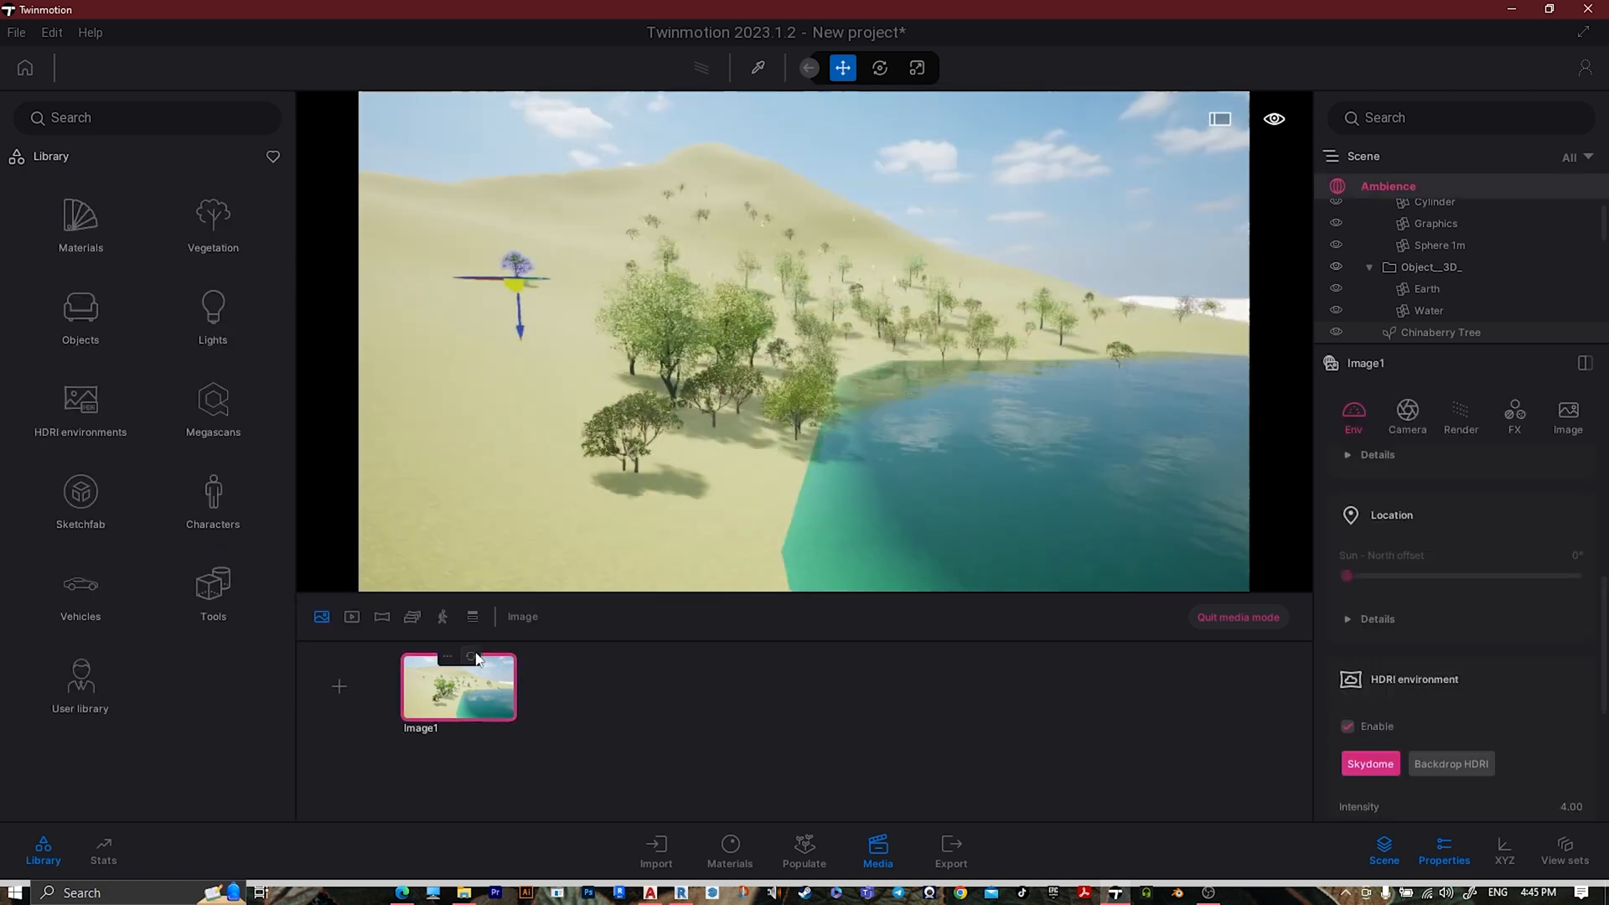
key("w")
right_click_drag(867, 450, 878, 438)
left_click(867, 450)
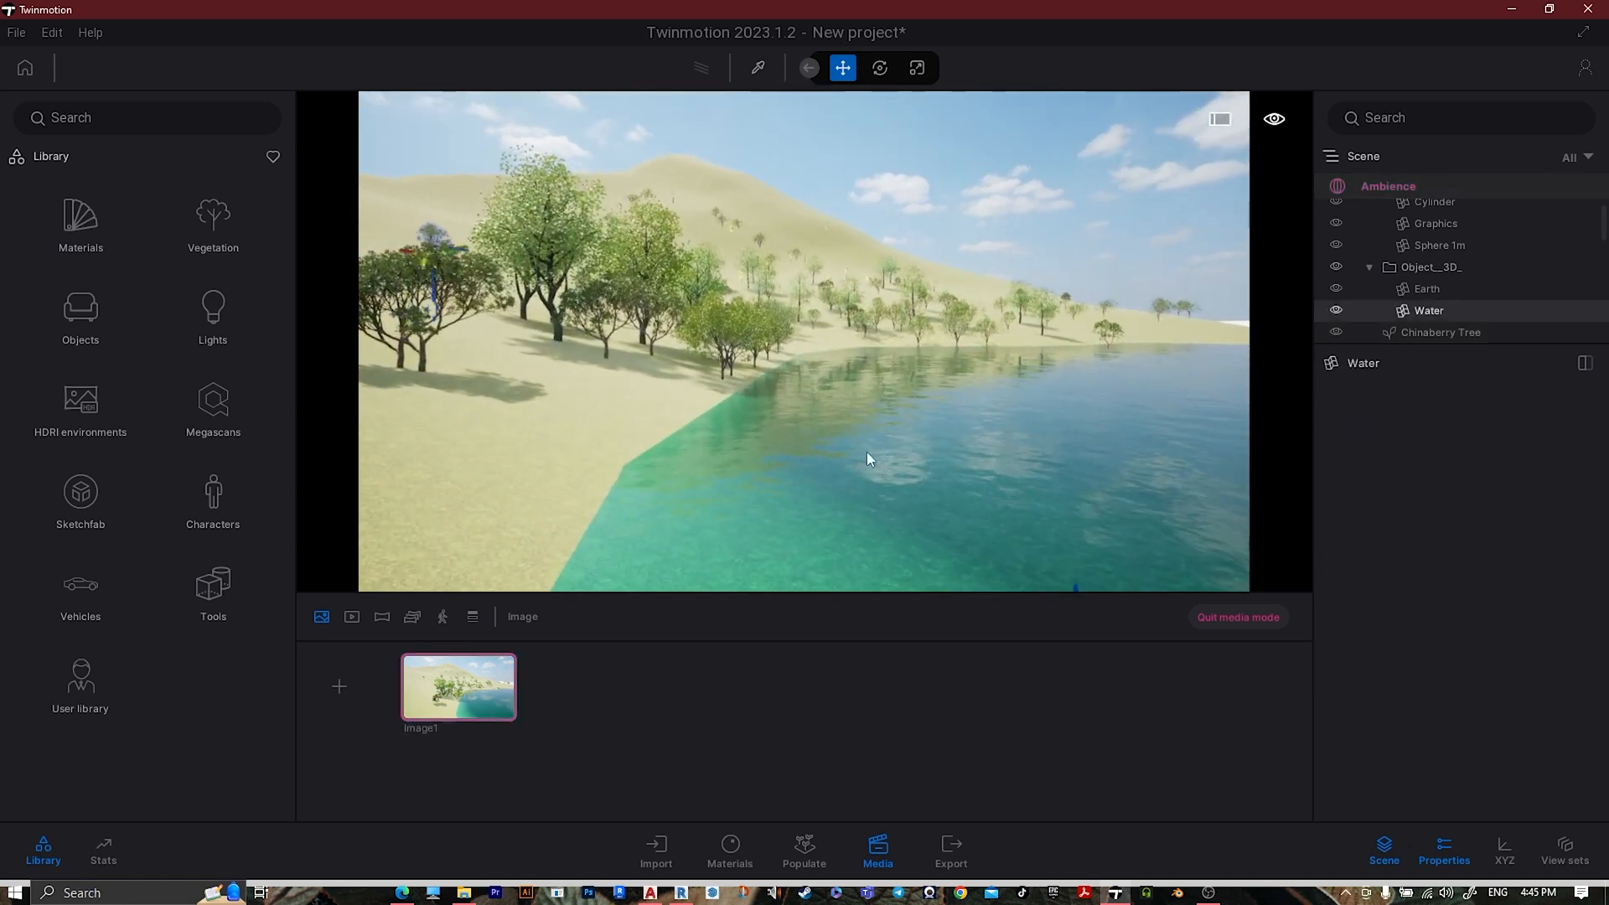
left_click(466, 691)
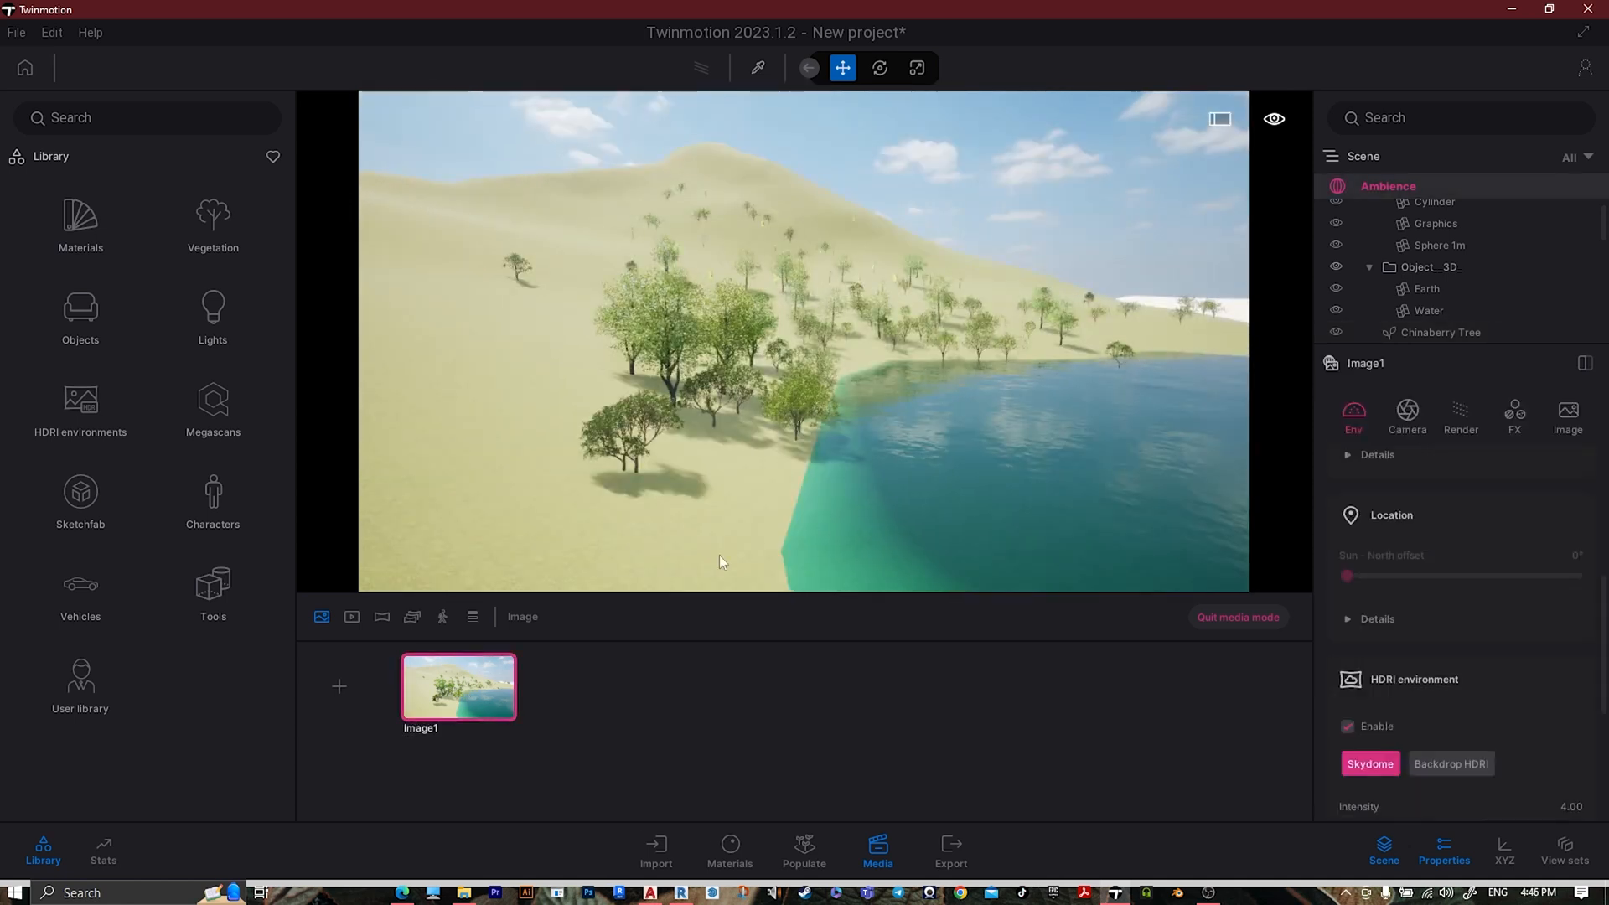
key("w")
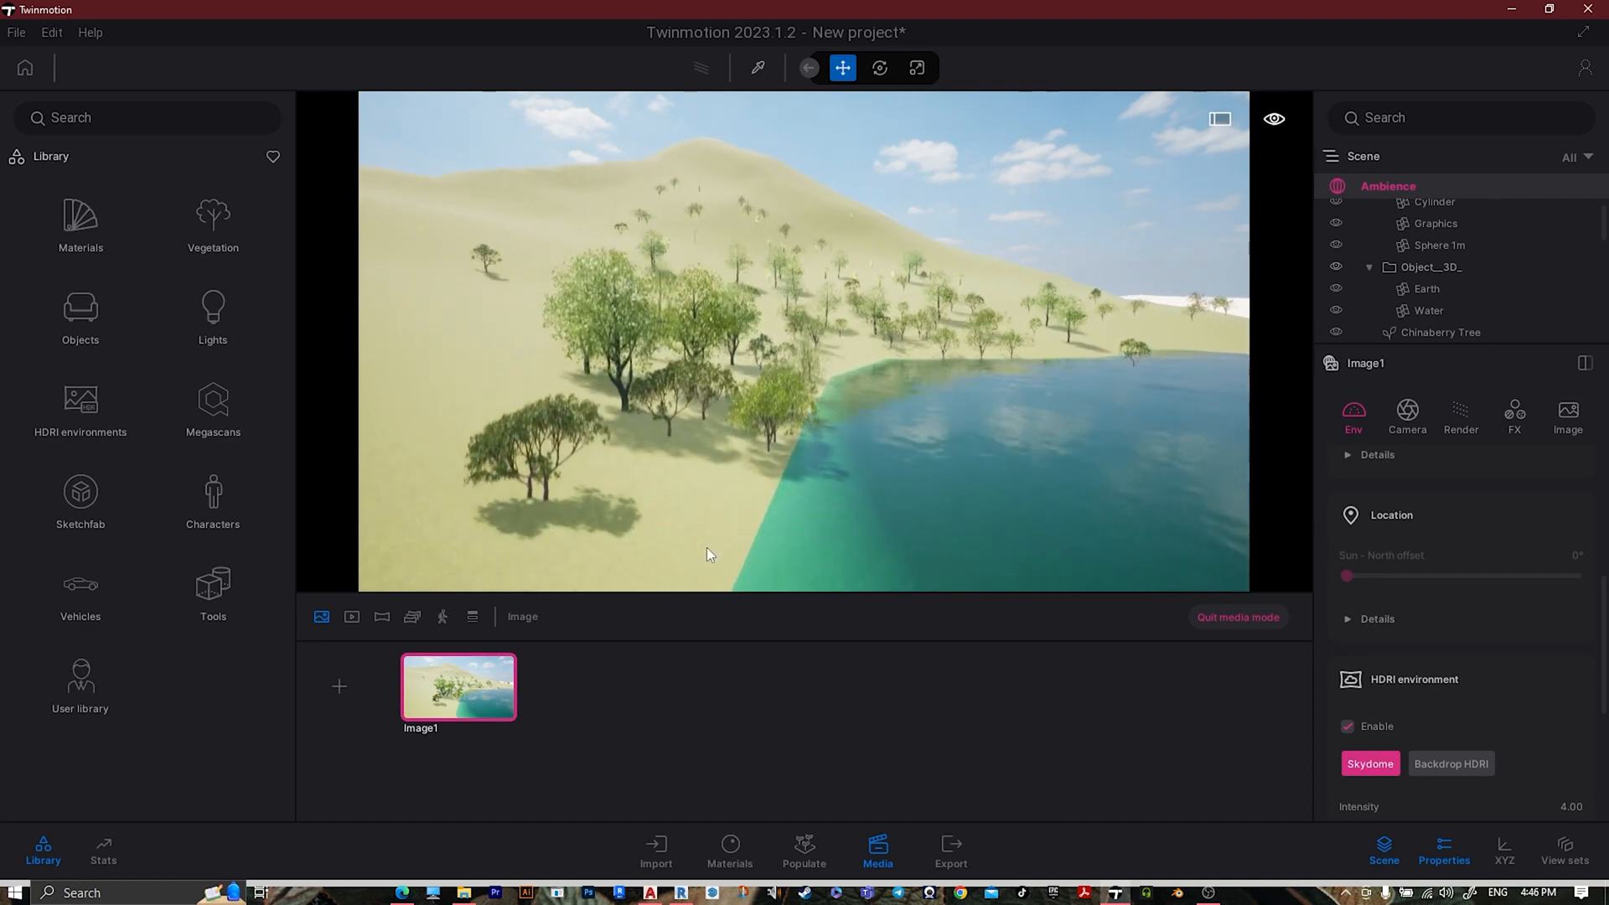
key("q")
key("w")
mouse_move(705, 452)
right_mouse_down()
mouse_move(697, 463)
mouse_move(721, 460)
mouse_move(694, 457)
right_mouse_up()
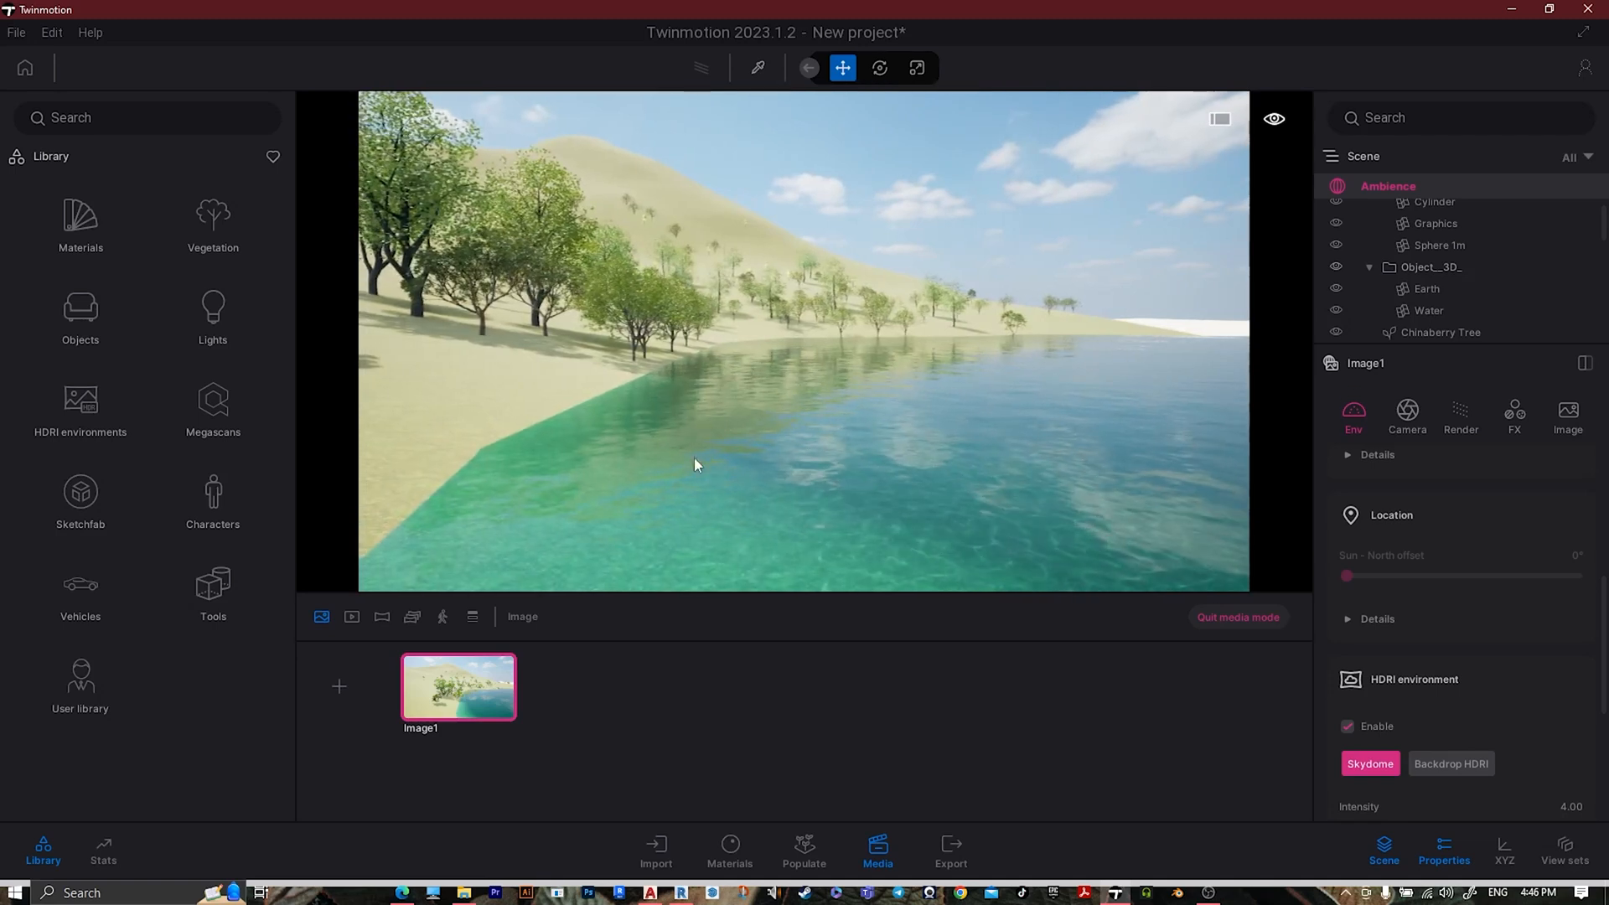
- Create a second media image of the low lakeshore view and expand the details of its HDRI environment settings
left_click(339, 686)
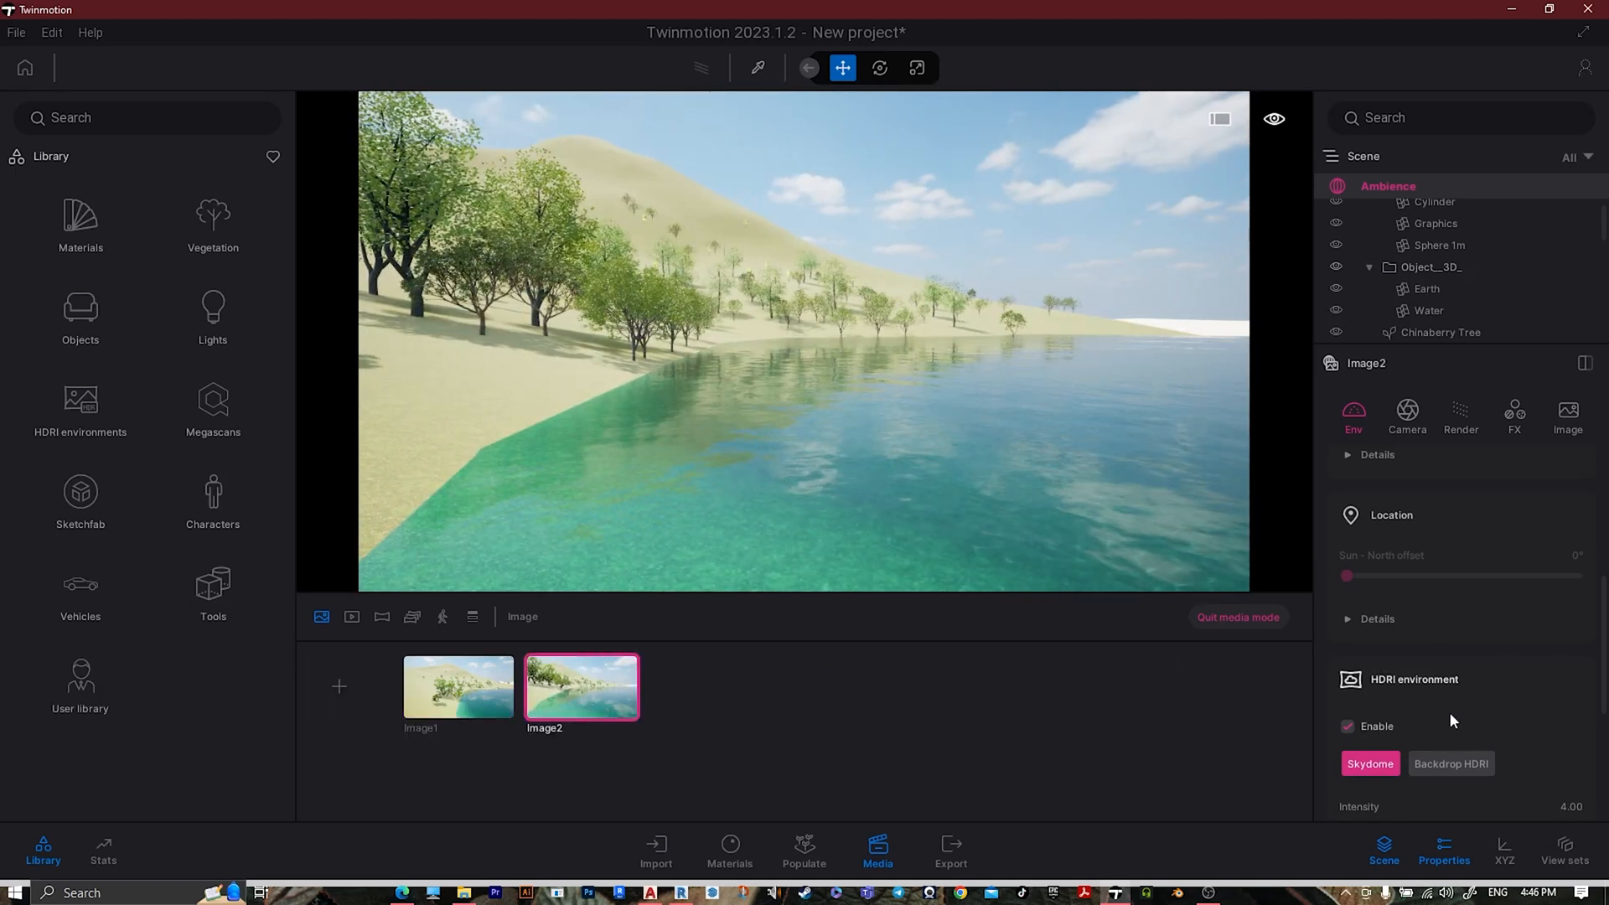
scroll(1449, 714, "down", 2)
scroll(1400, 781, "down", 2)
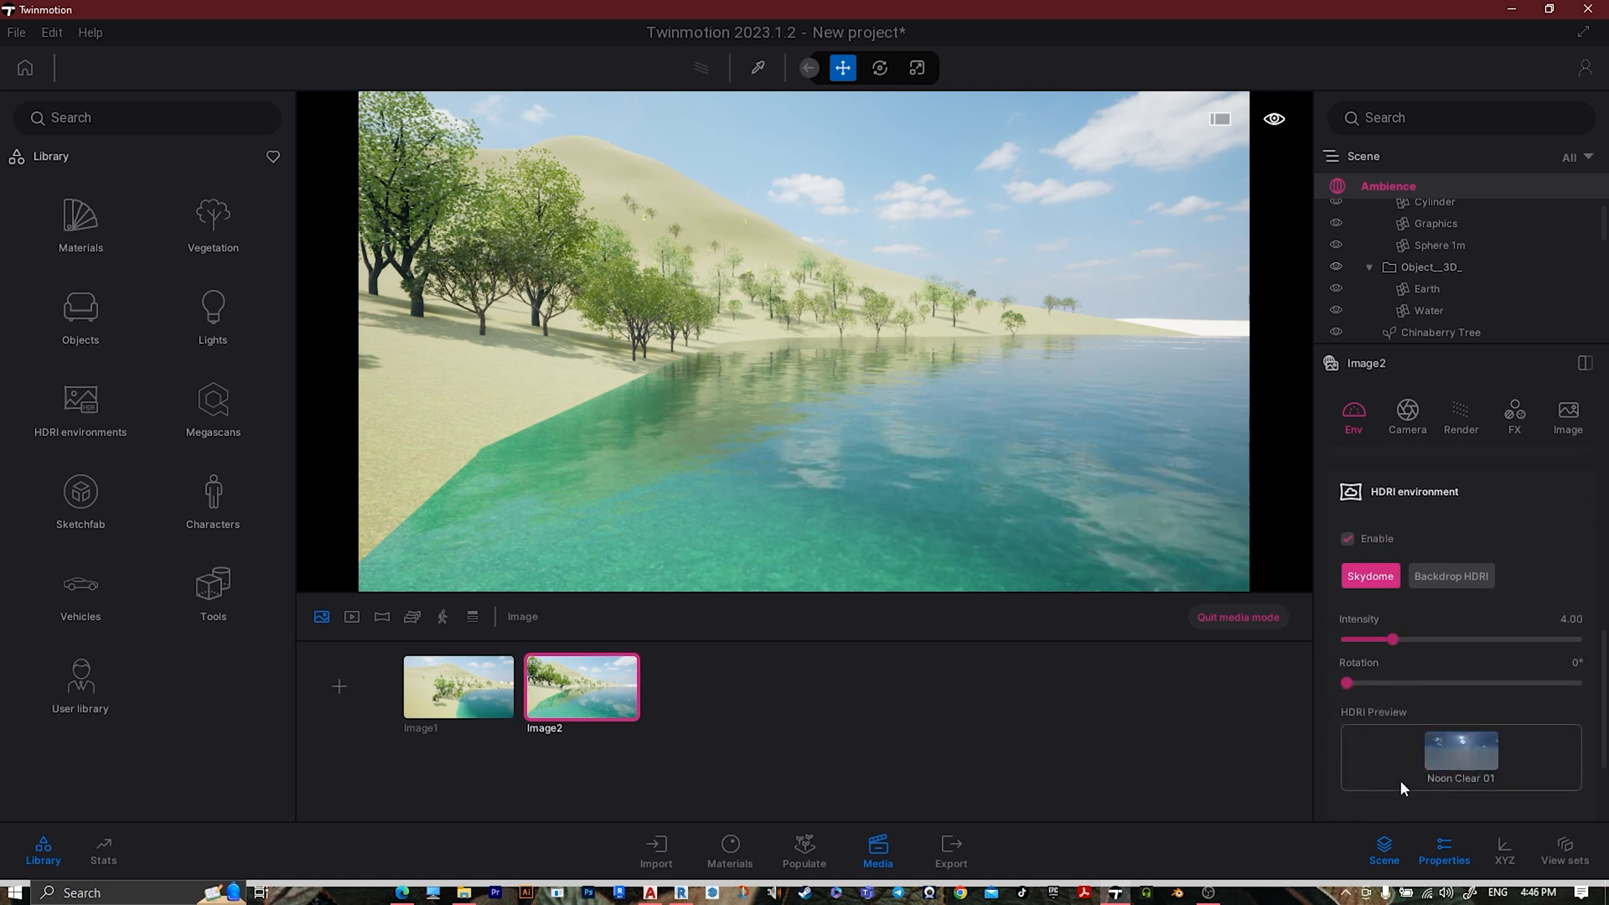
scroll(1461, 741, "down", 3)
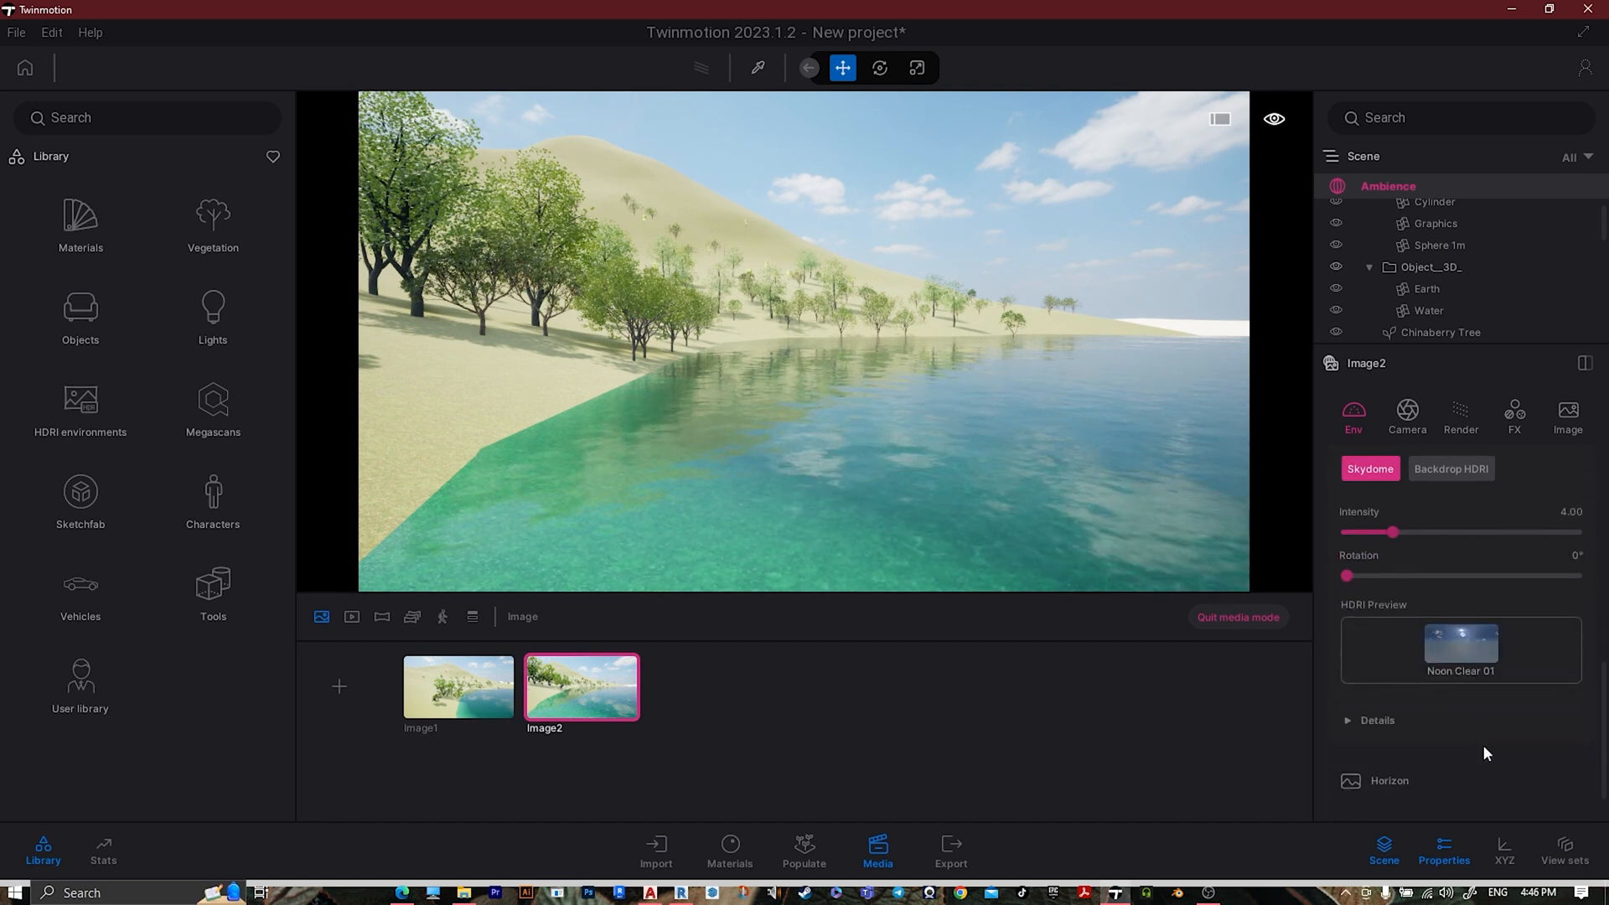
left_click(1434, 667)
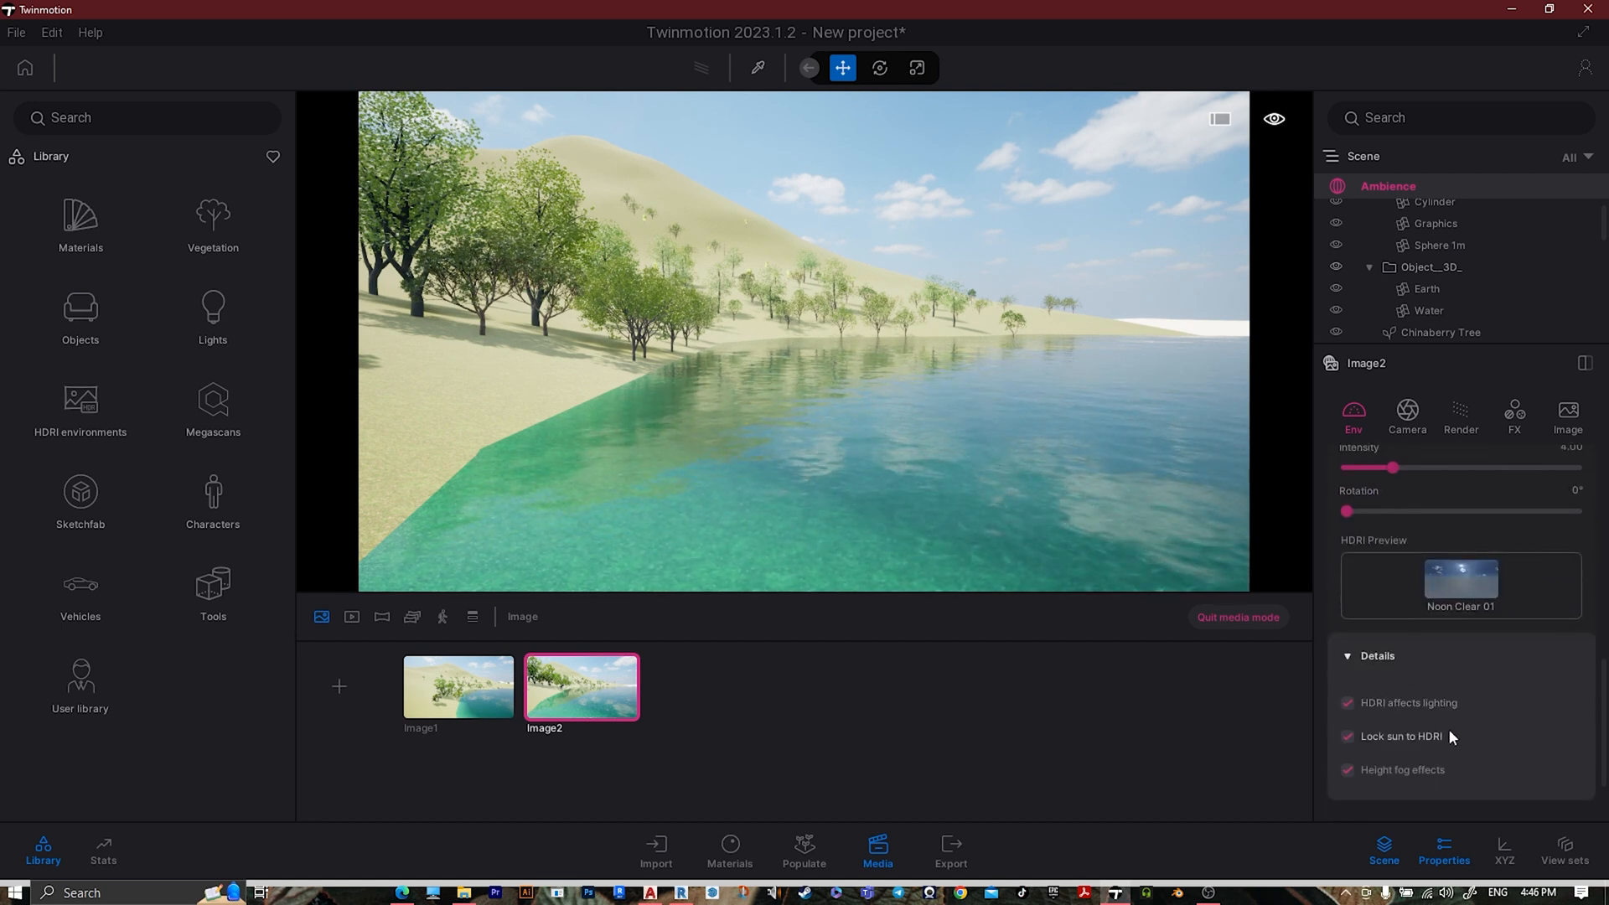
- Try enabling the horizon and the ocean in Image2's environment settings, switching each one back off
scroll(1448, 729, "down", 2)
scroll(1448, 728, "down", 2)
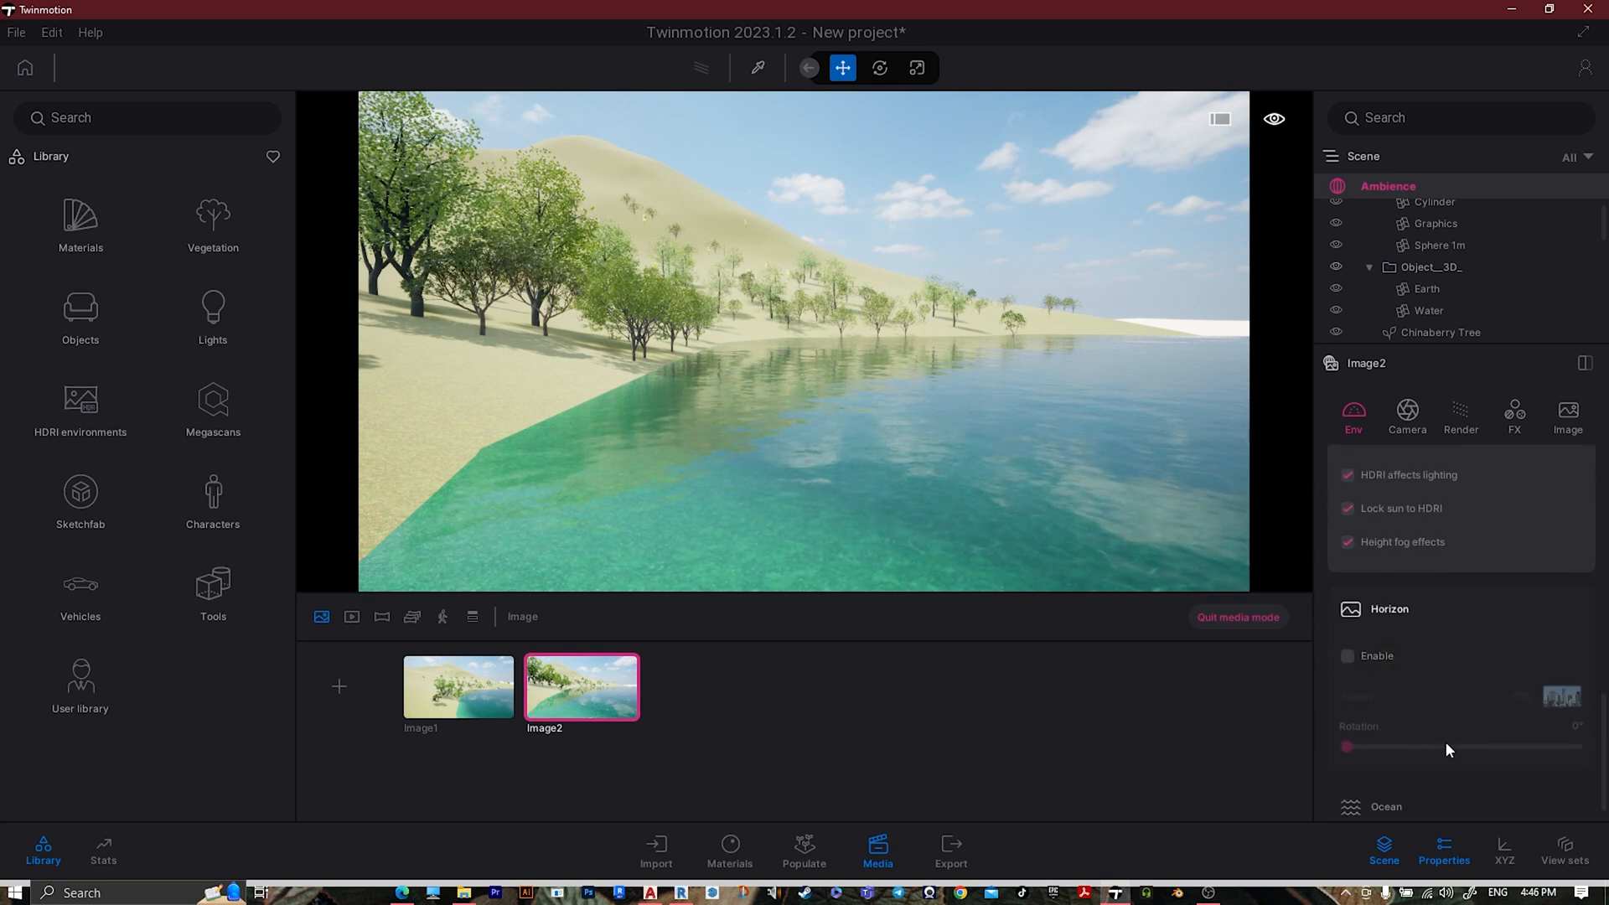
left_click(1374, 662)
left_click(1374, 662)
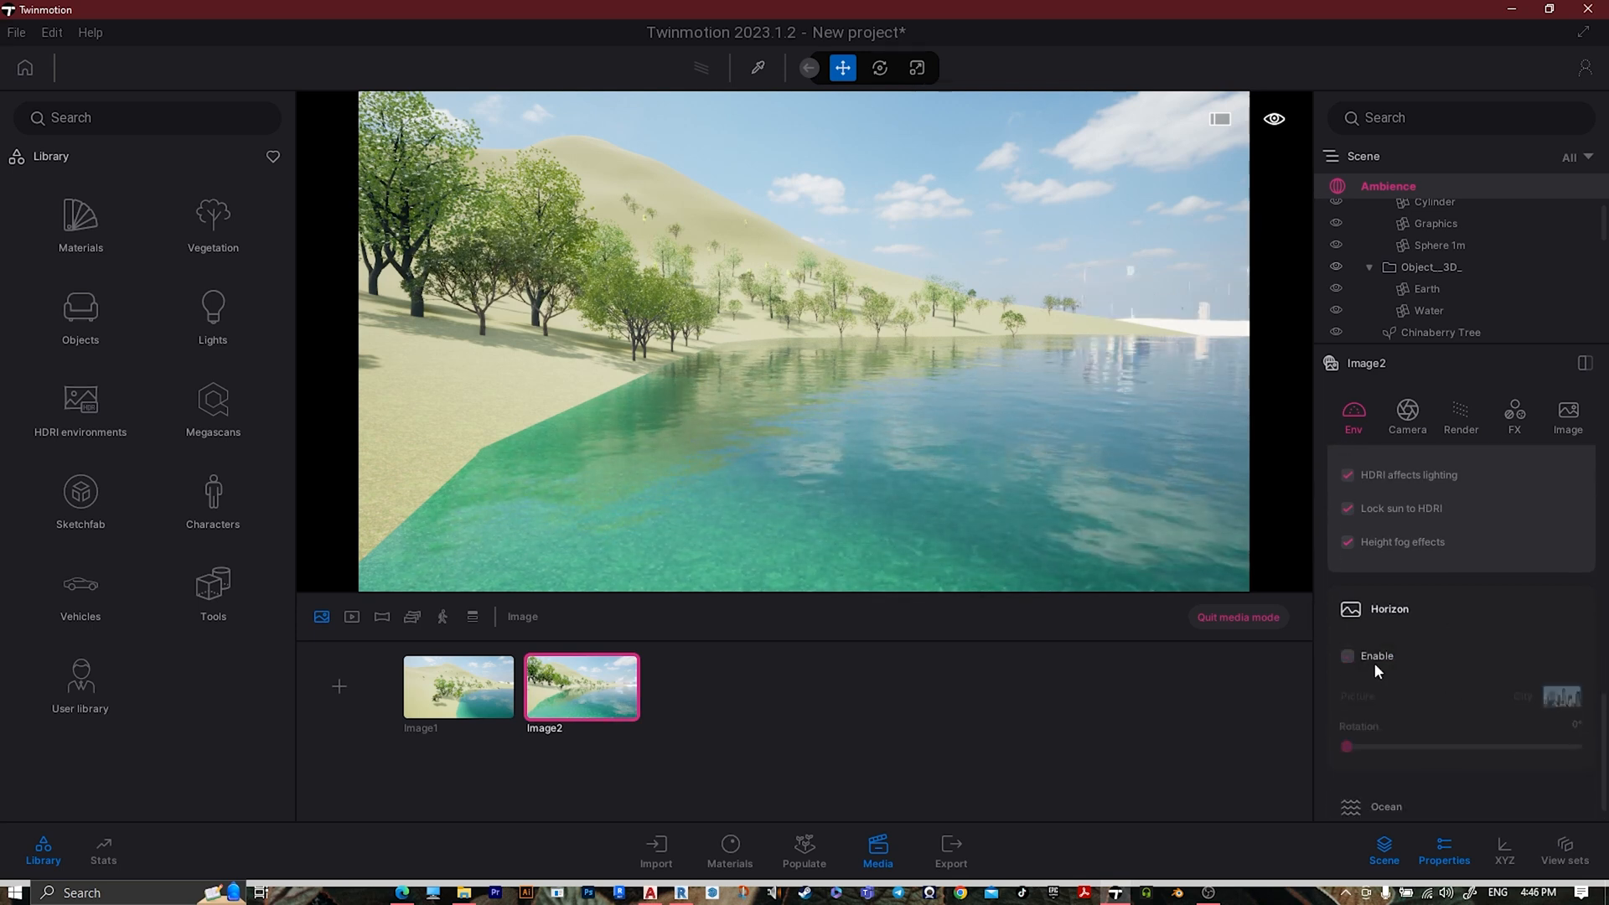
scroll(1485, 722, "down", 1)
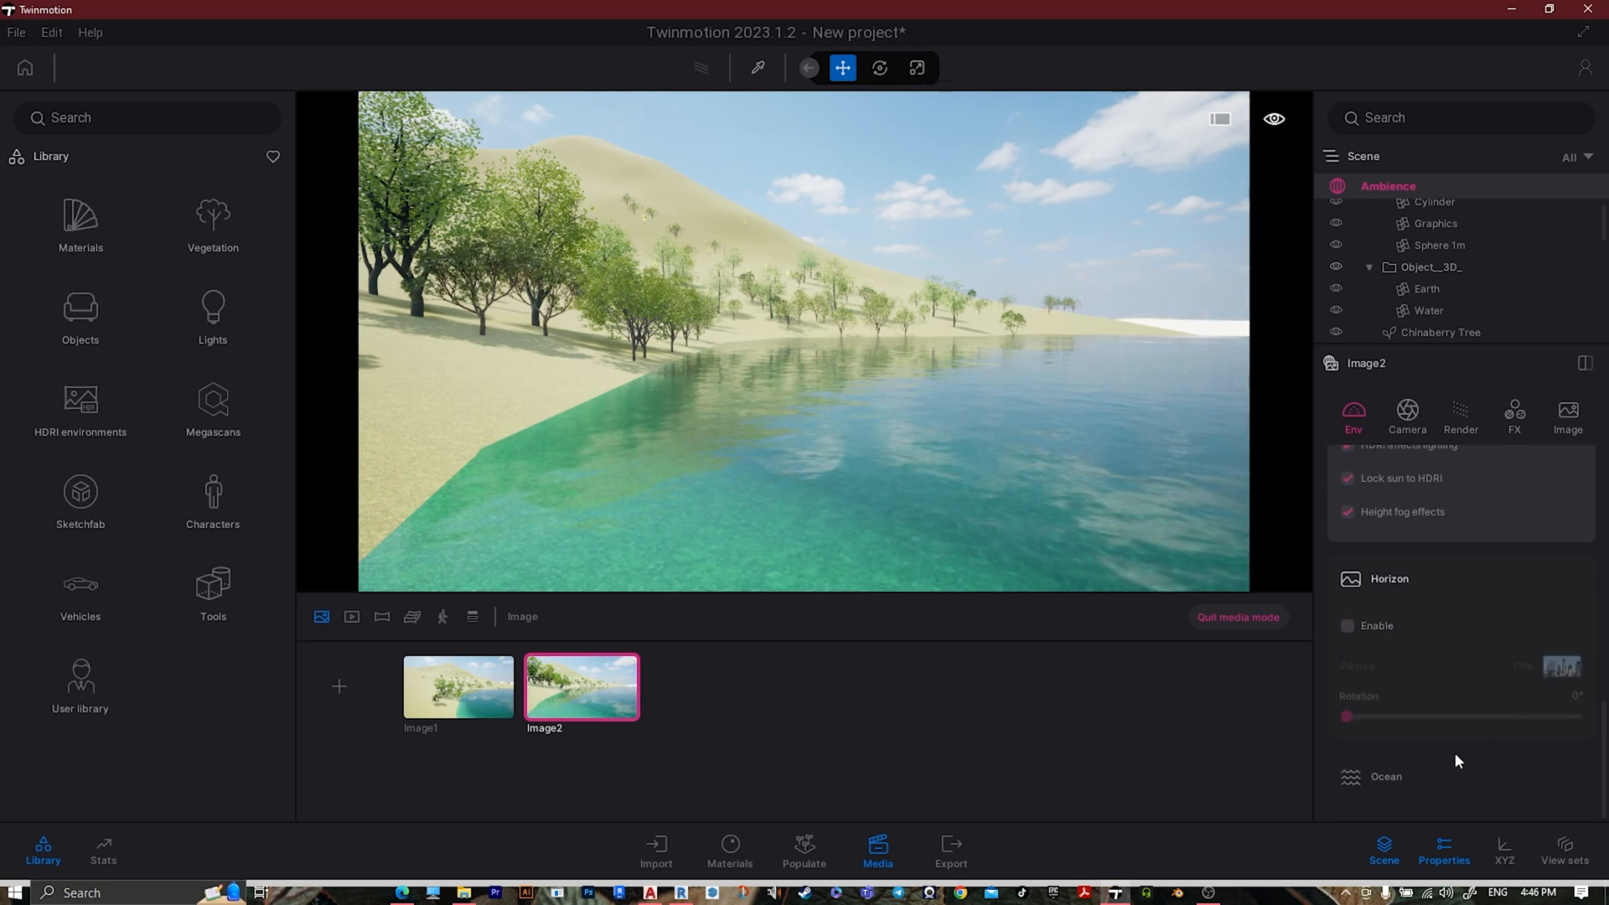
scroll(1383, 742, "down", 2)
left_click(1359, 720)
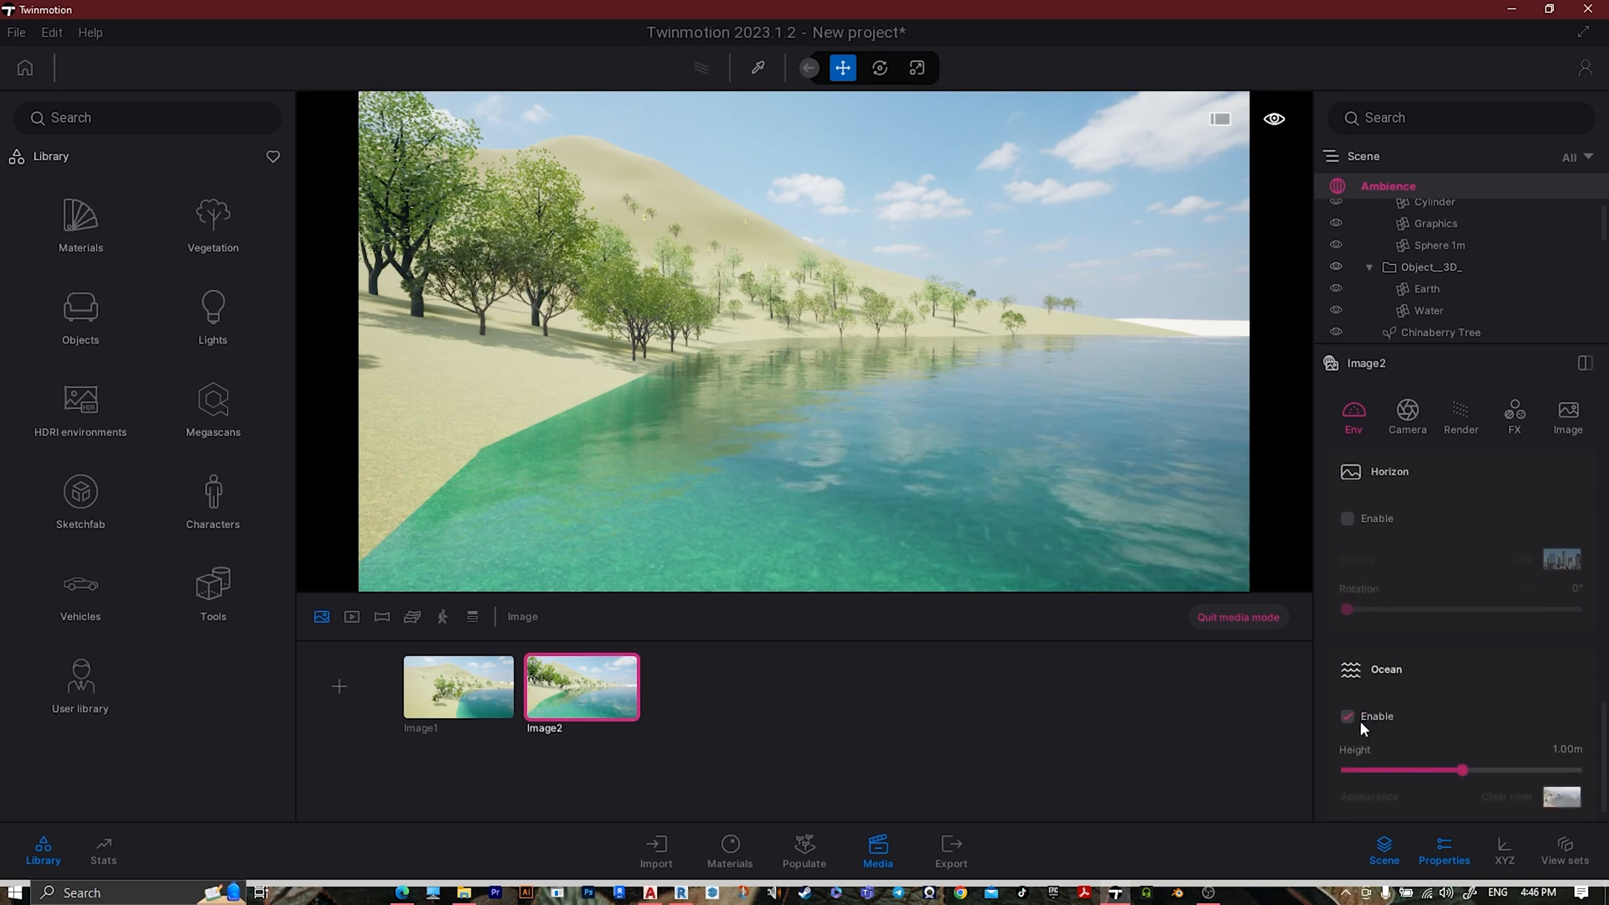
left_click(1358, 719)
scroll(1461, 657, "down", 1)
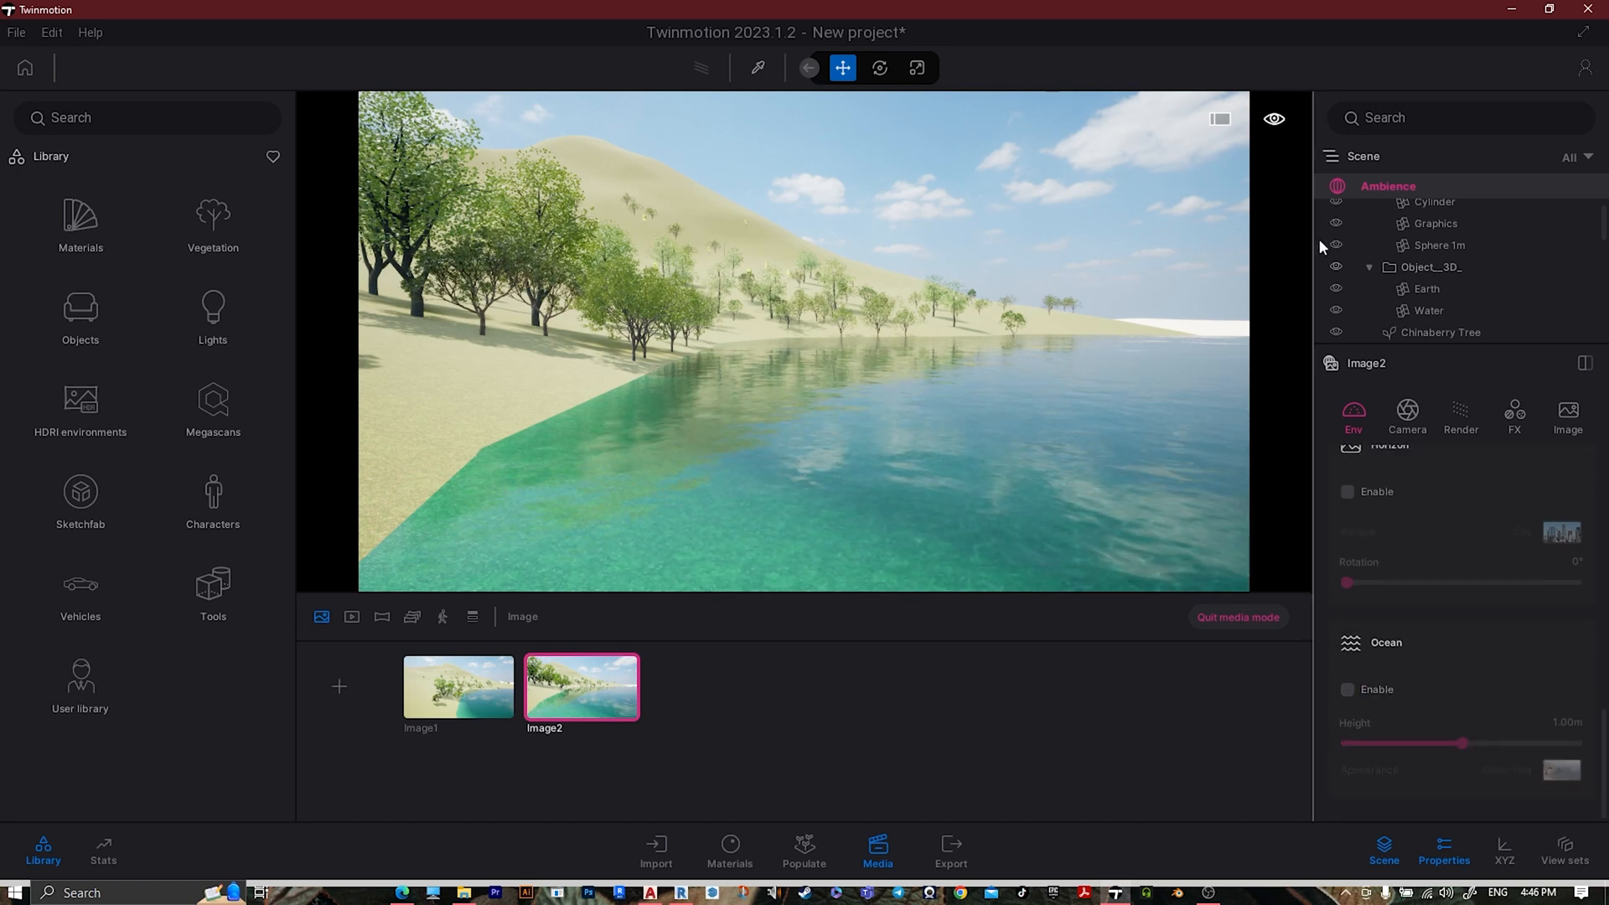
- Set Image2's camera focal length to 29 mm, turn the view along the planted shoreline, and show the render settings
left_click(1401, 419)
left_click_drag(1436, 543, 1508, 543)
right_click_drag(821, 464, 914, 449)
left_click_drag(1501, 545, 1475, 543)
right_click_drag(1163, 471, 1215, 471)
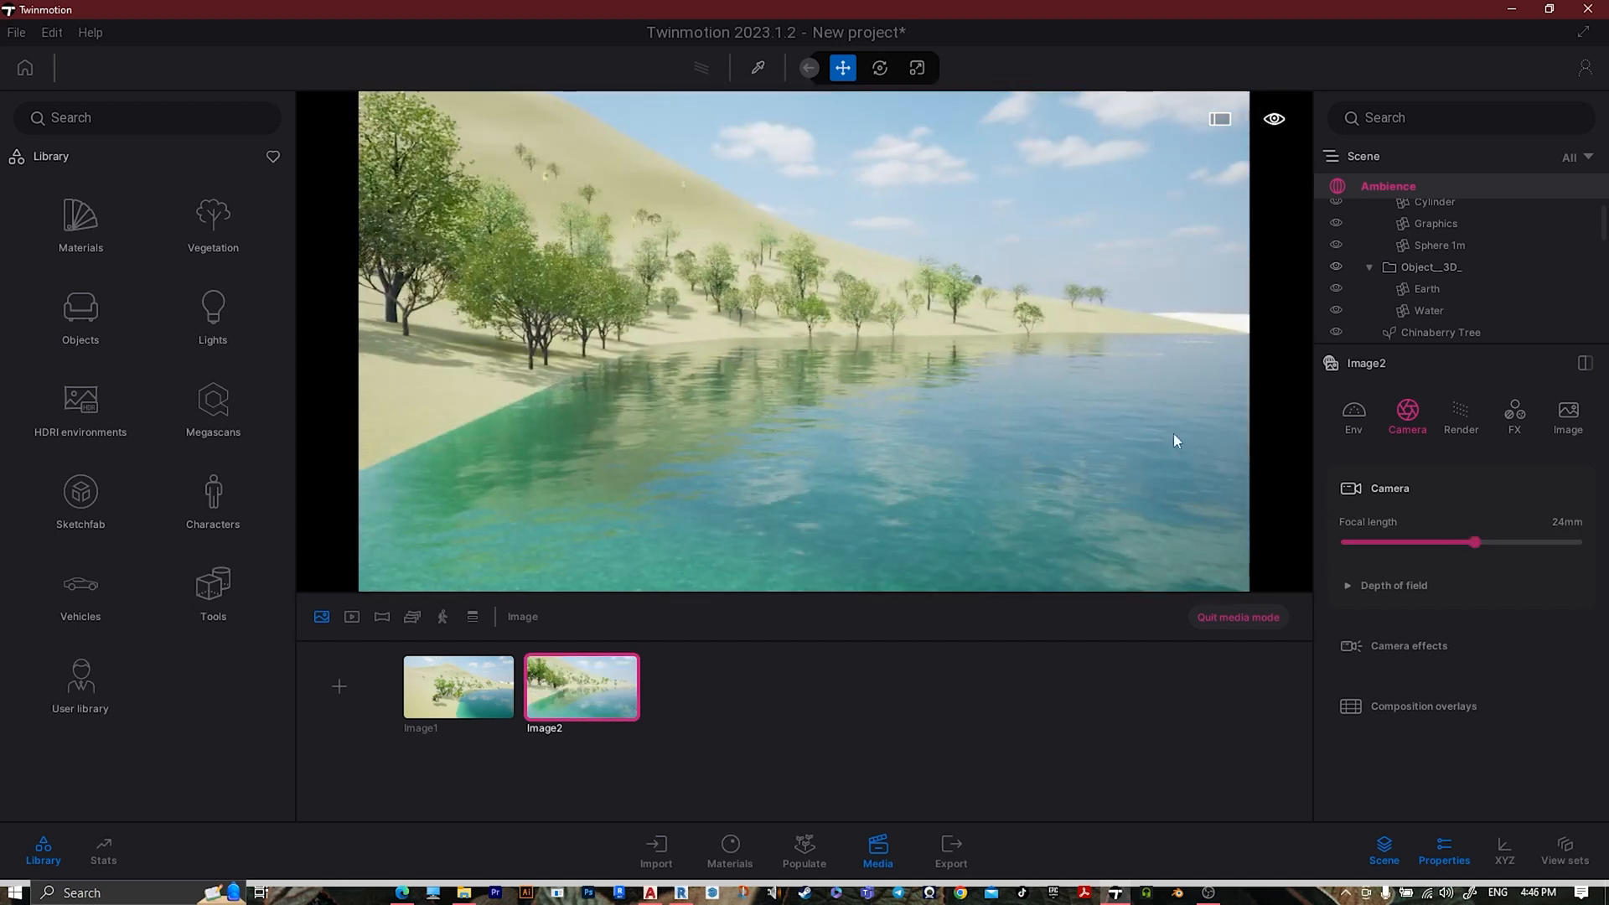
left_click_drag(1479, 540, 1488, 542)
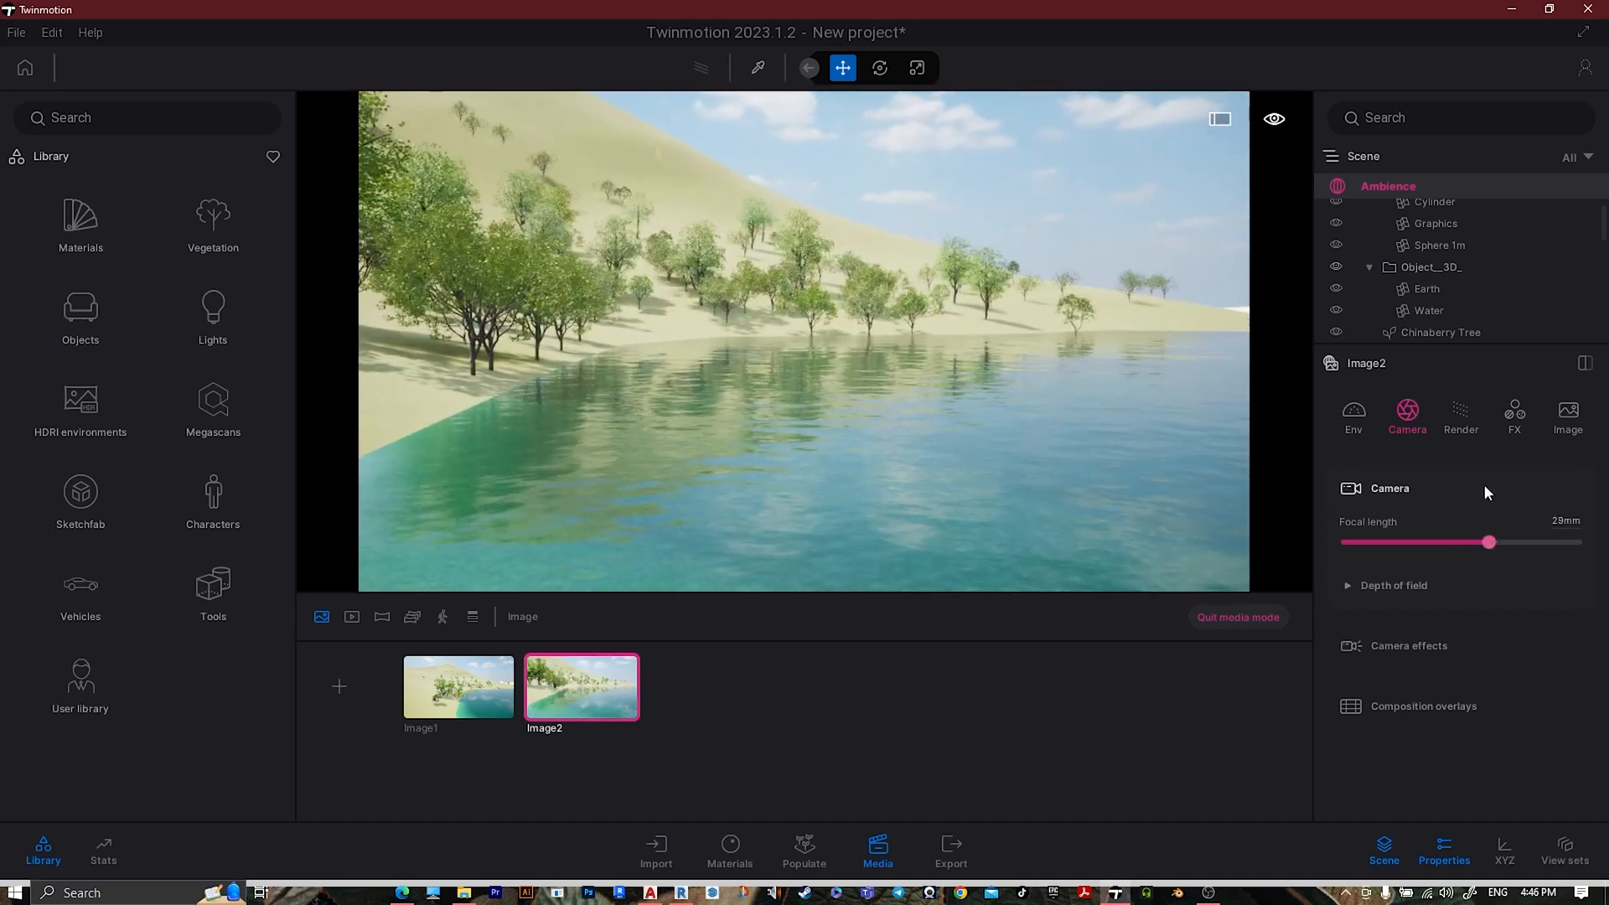
left_click(1463, 423)
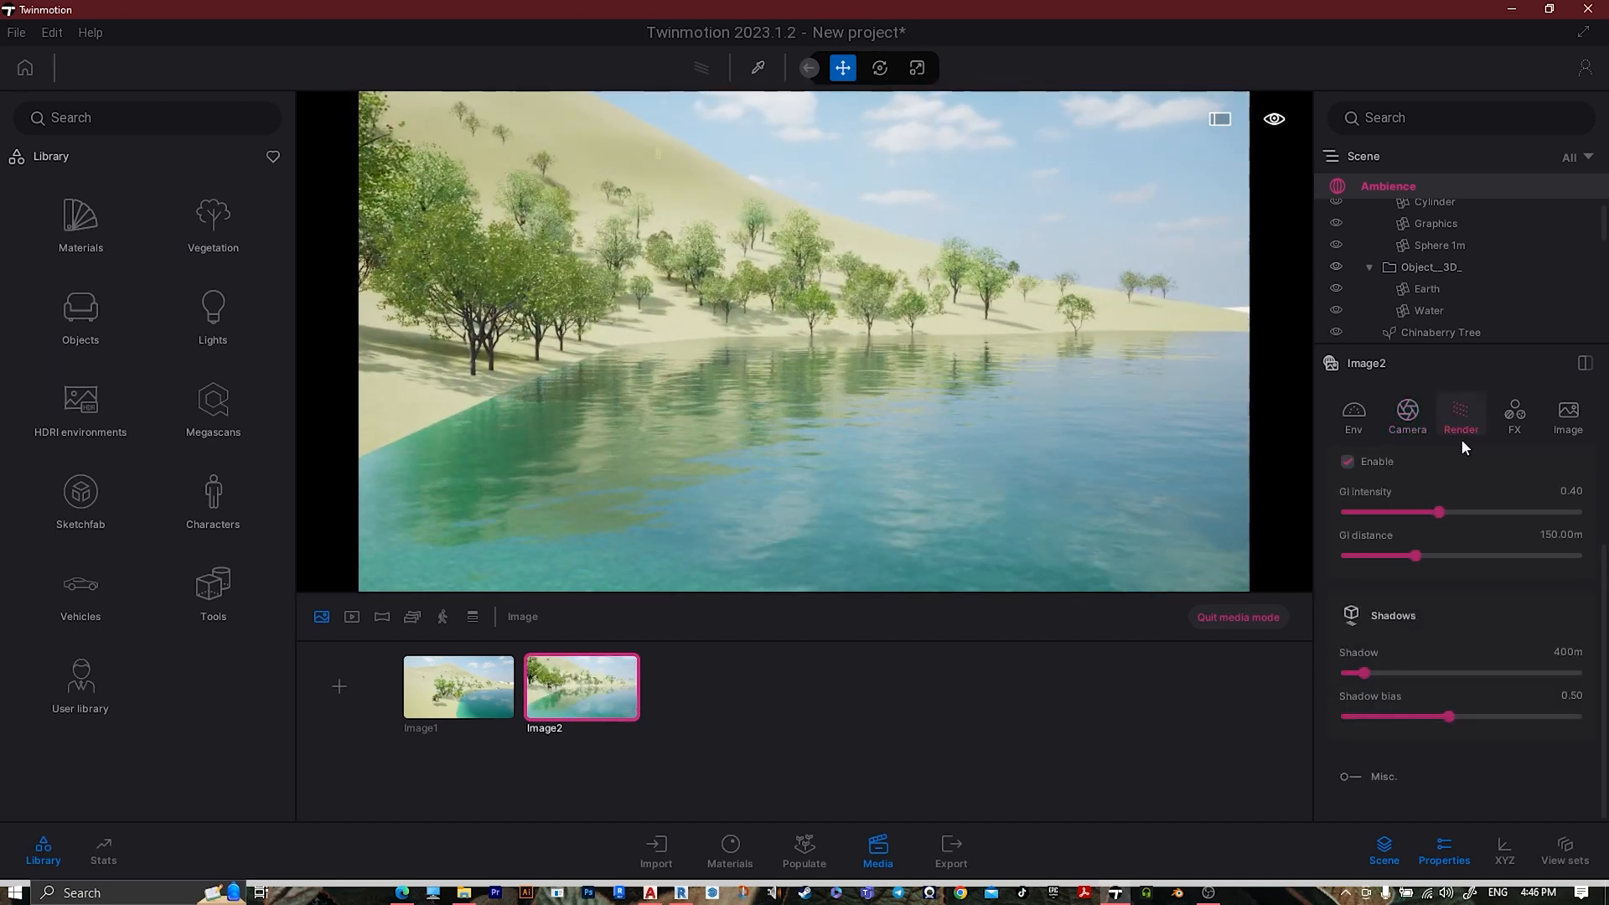
- Open the export settings and choose Image2 as the only image for local export
left_click(930, 842)
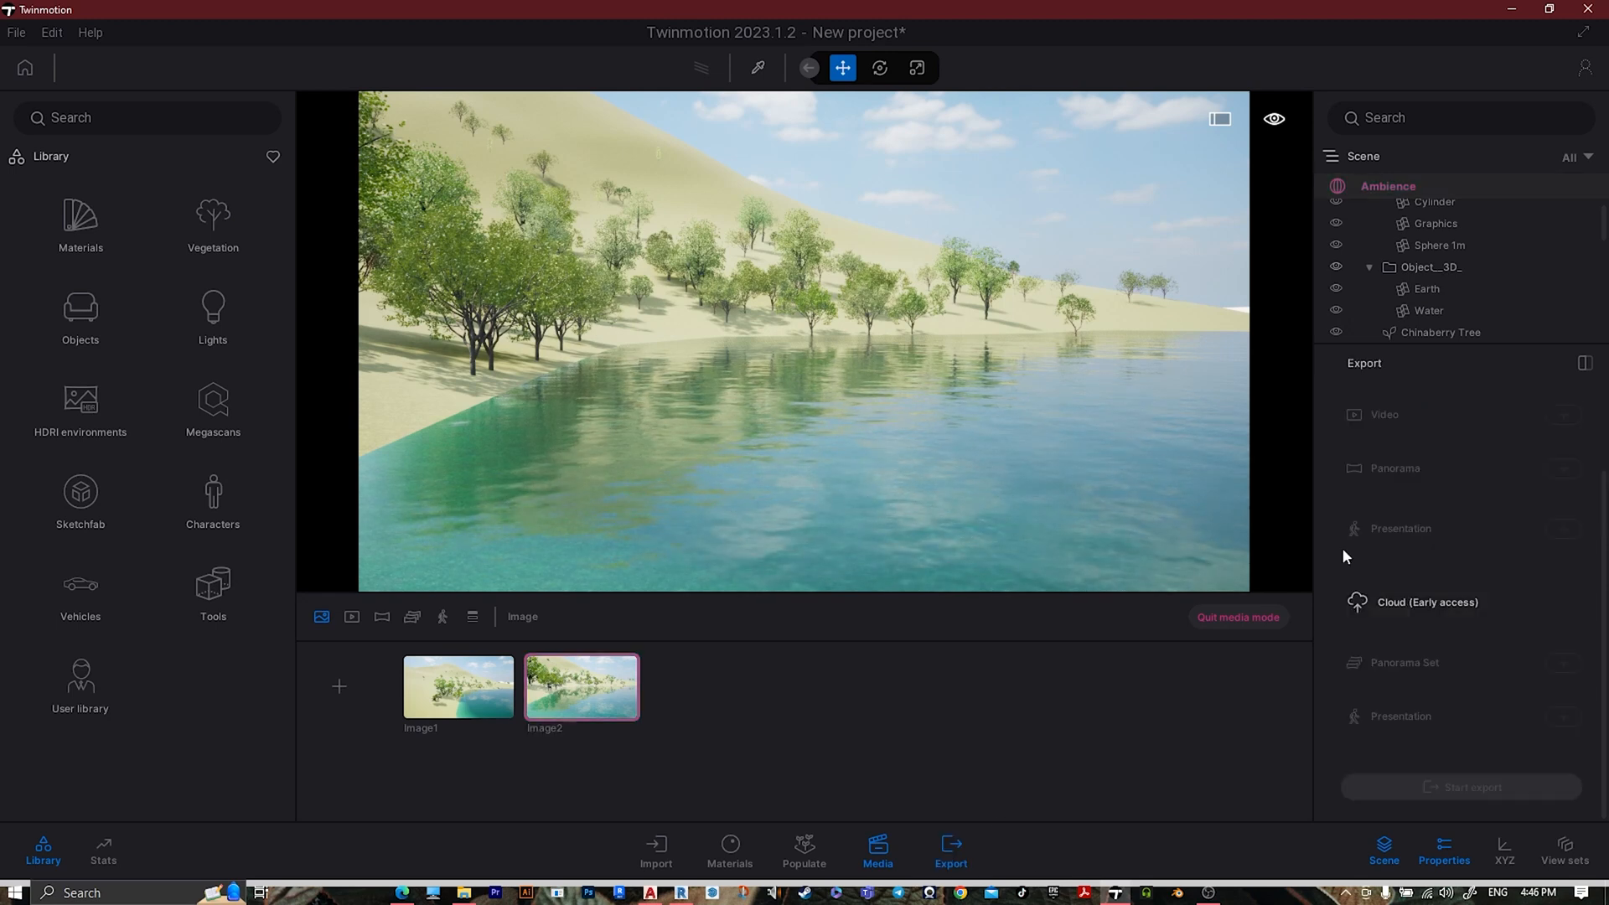
left_click(1560, 466)
left_click(640, 468)
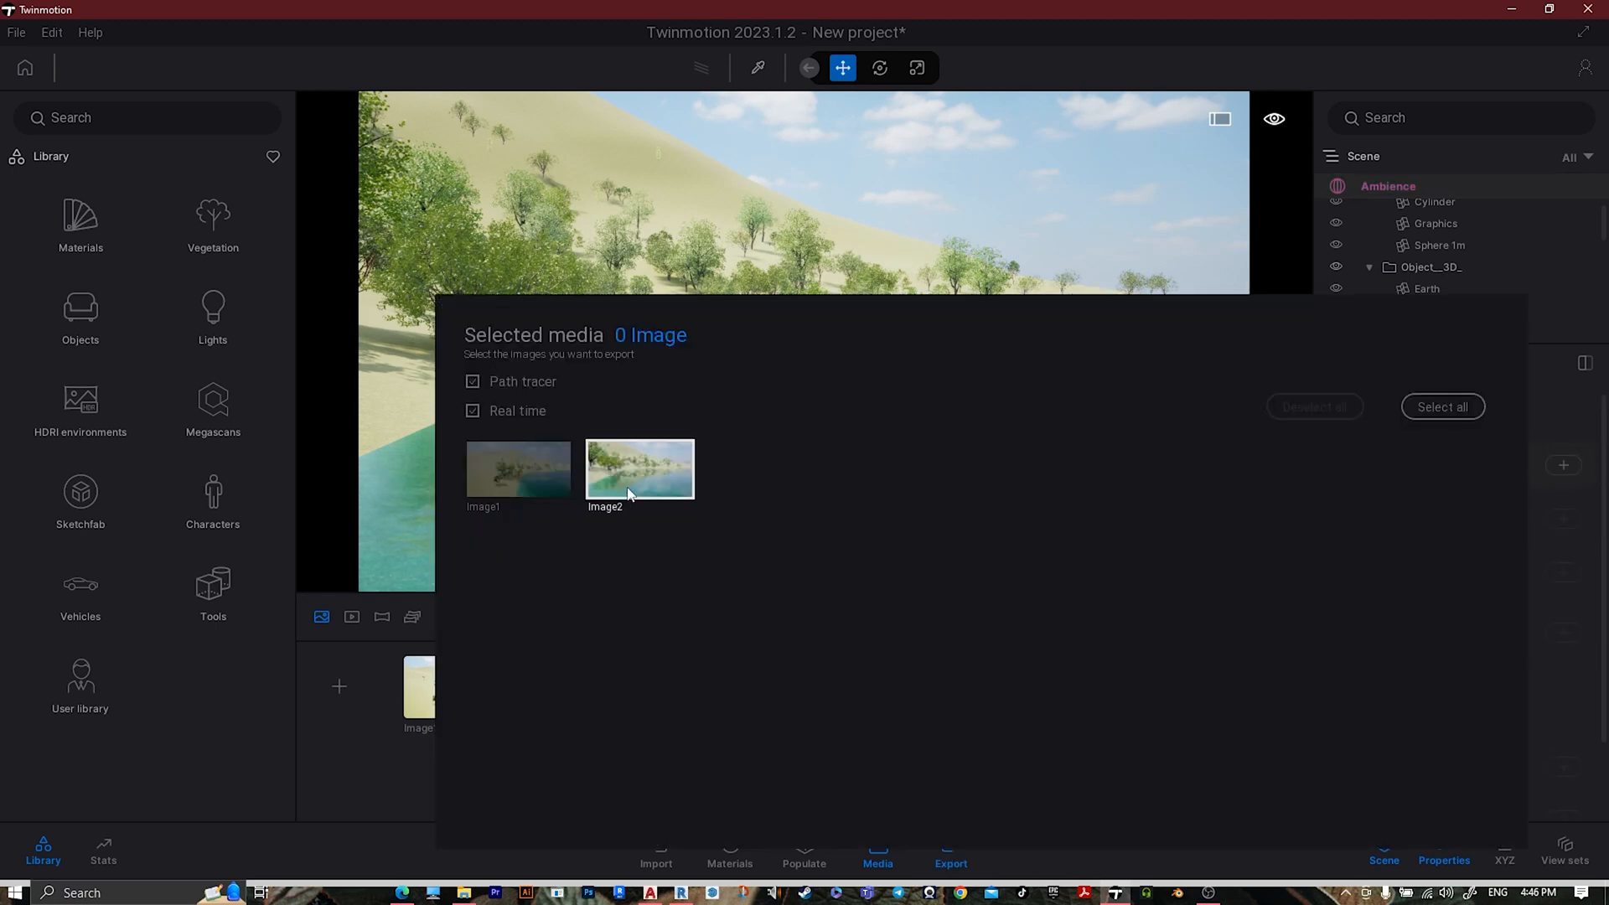
left_click(1552, 727)
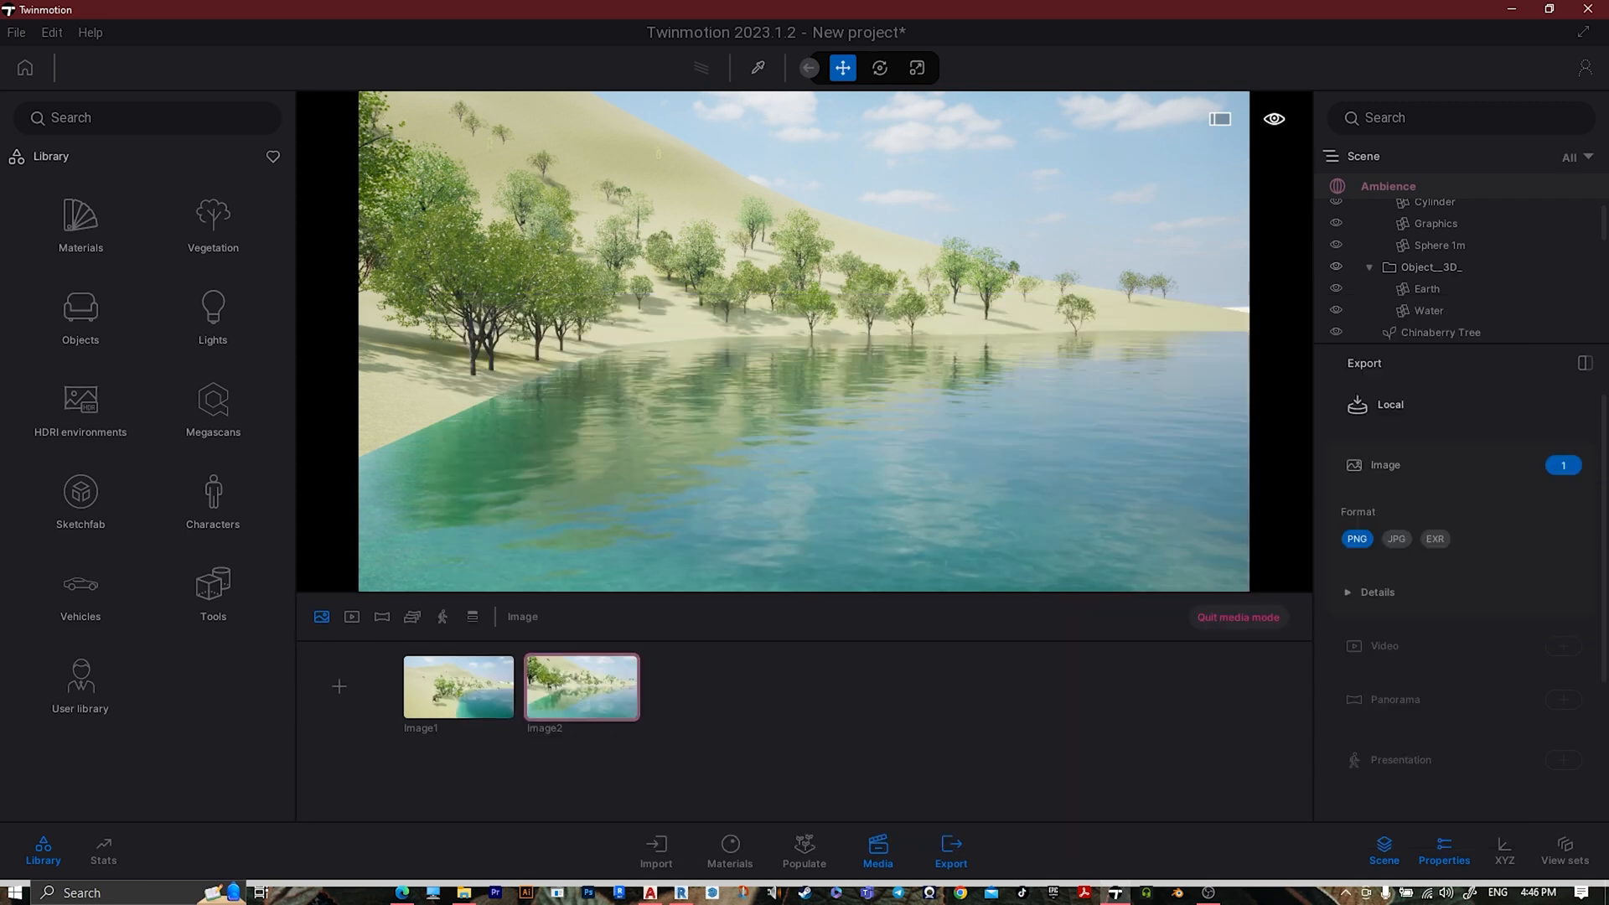
- Export the selected image to the lake folder on the Desktop
scroll(1555, 741, "down", 4)
left_click(1542, 789)
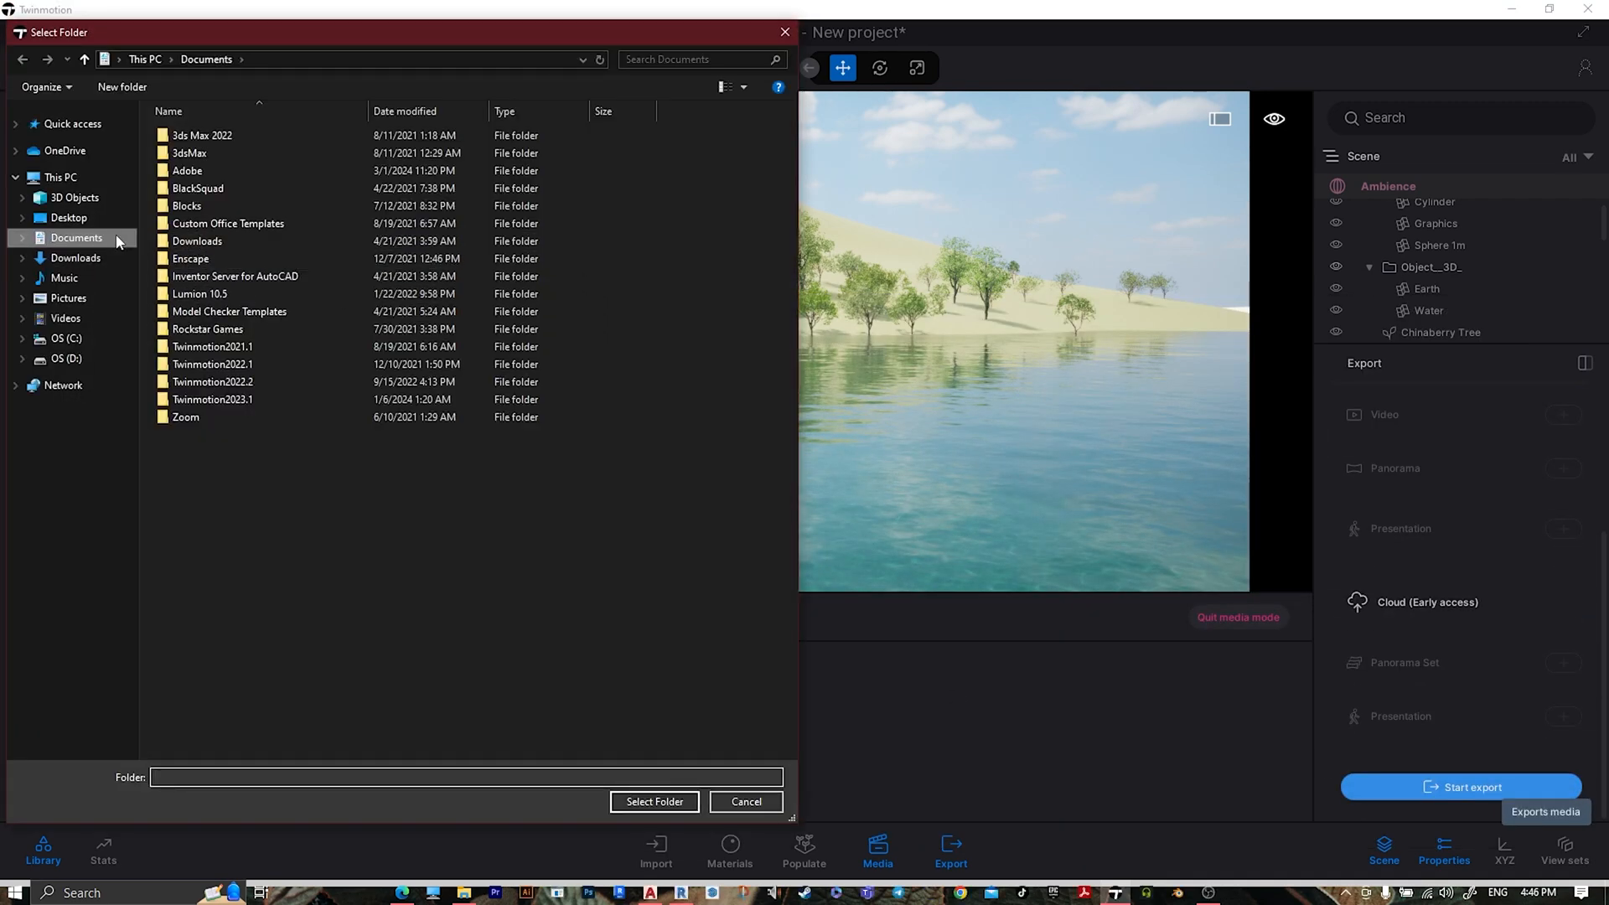
left_click(70, 218)
double_click(293, 253)
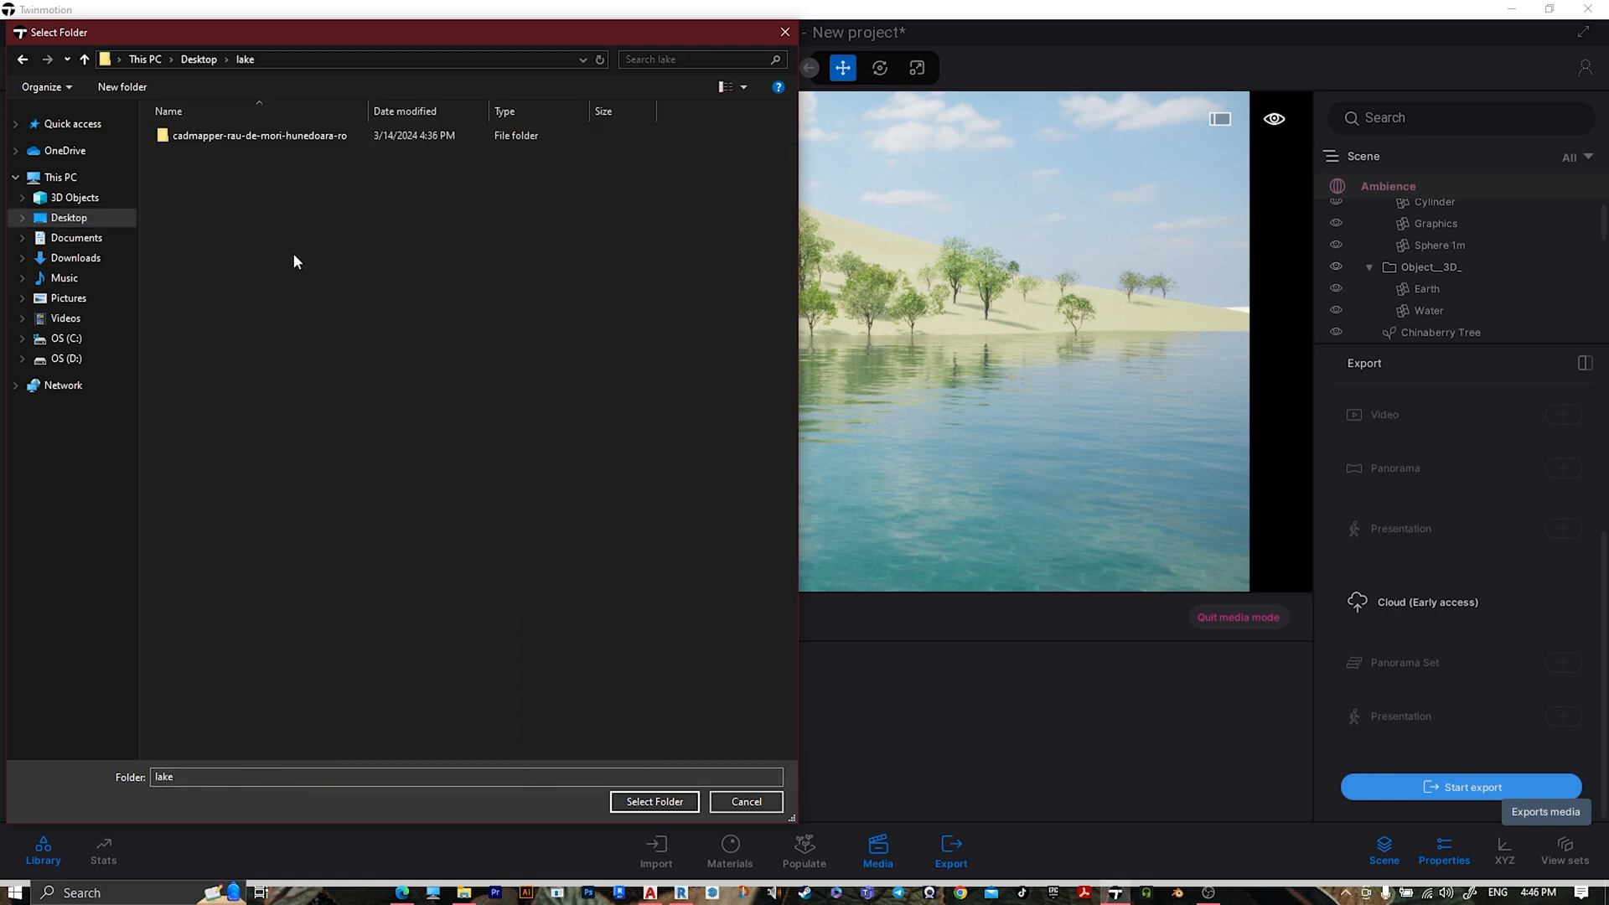
left_click(655, 802)
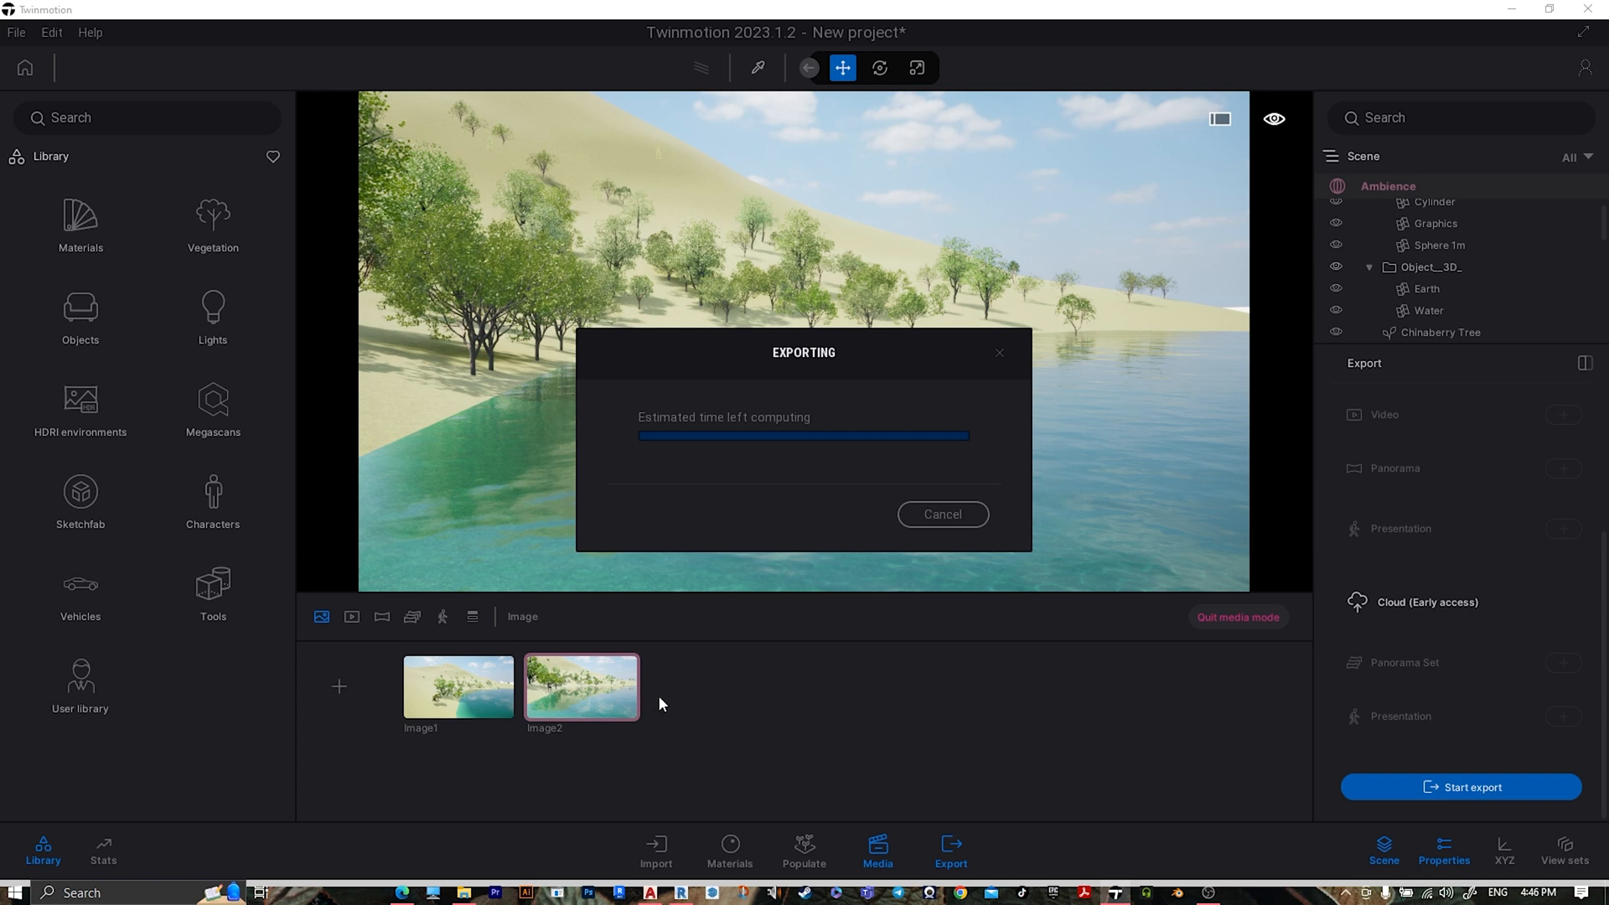
- Switch to the Revit project and save it as "lake revit" in the lake folder
mouse_move(681, 893)
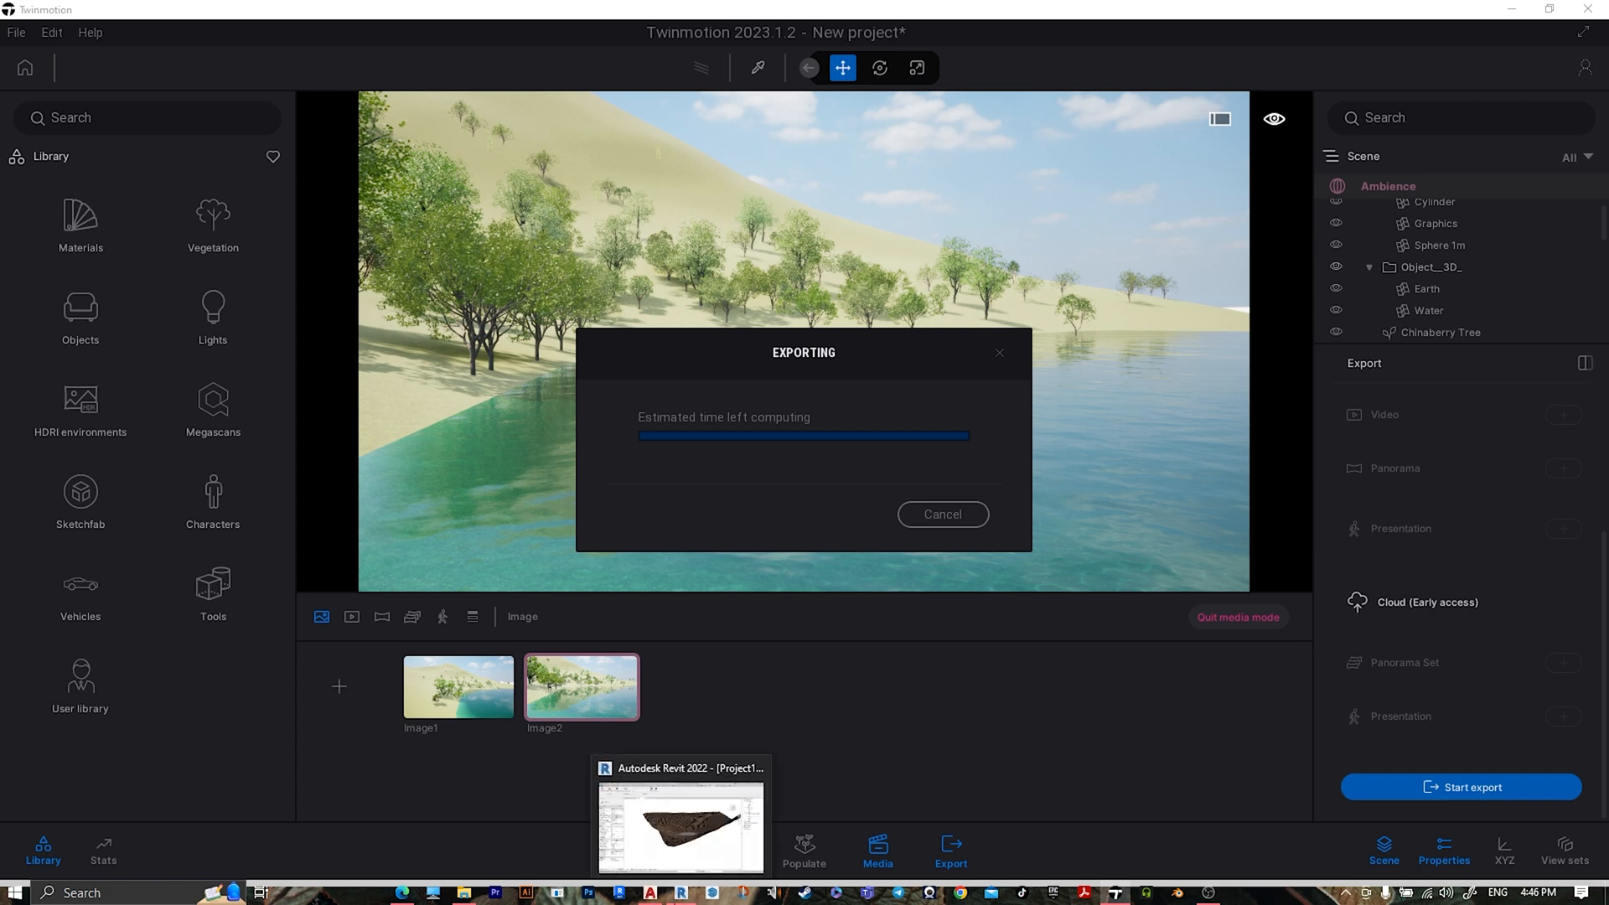
left_click(681, 817)
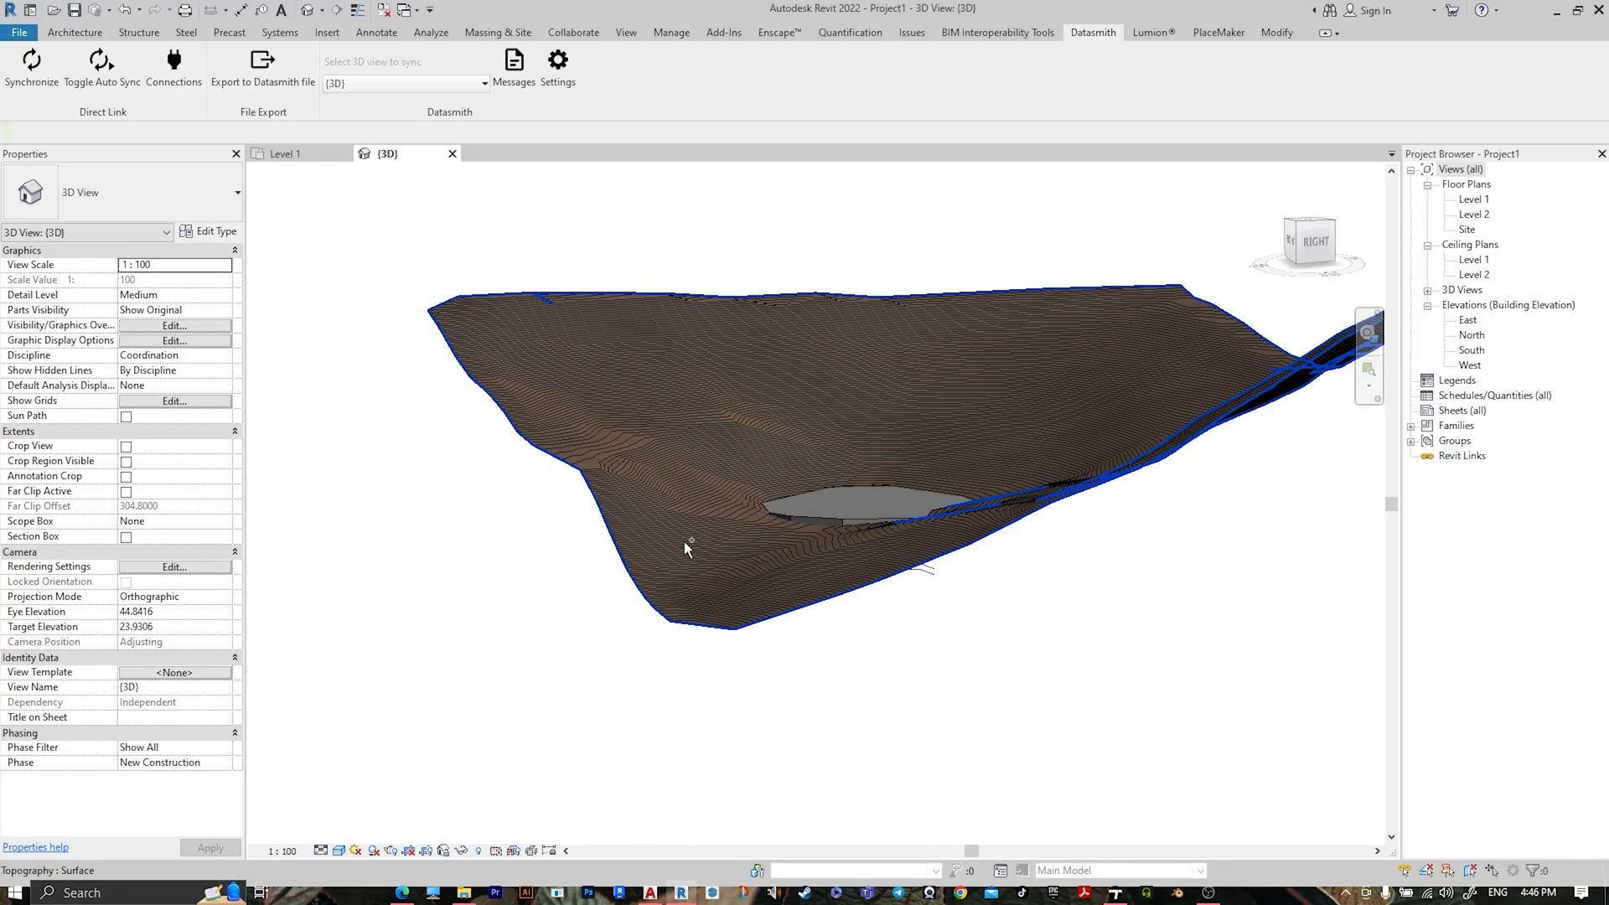
key("ctrl+s")
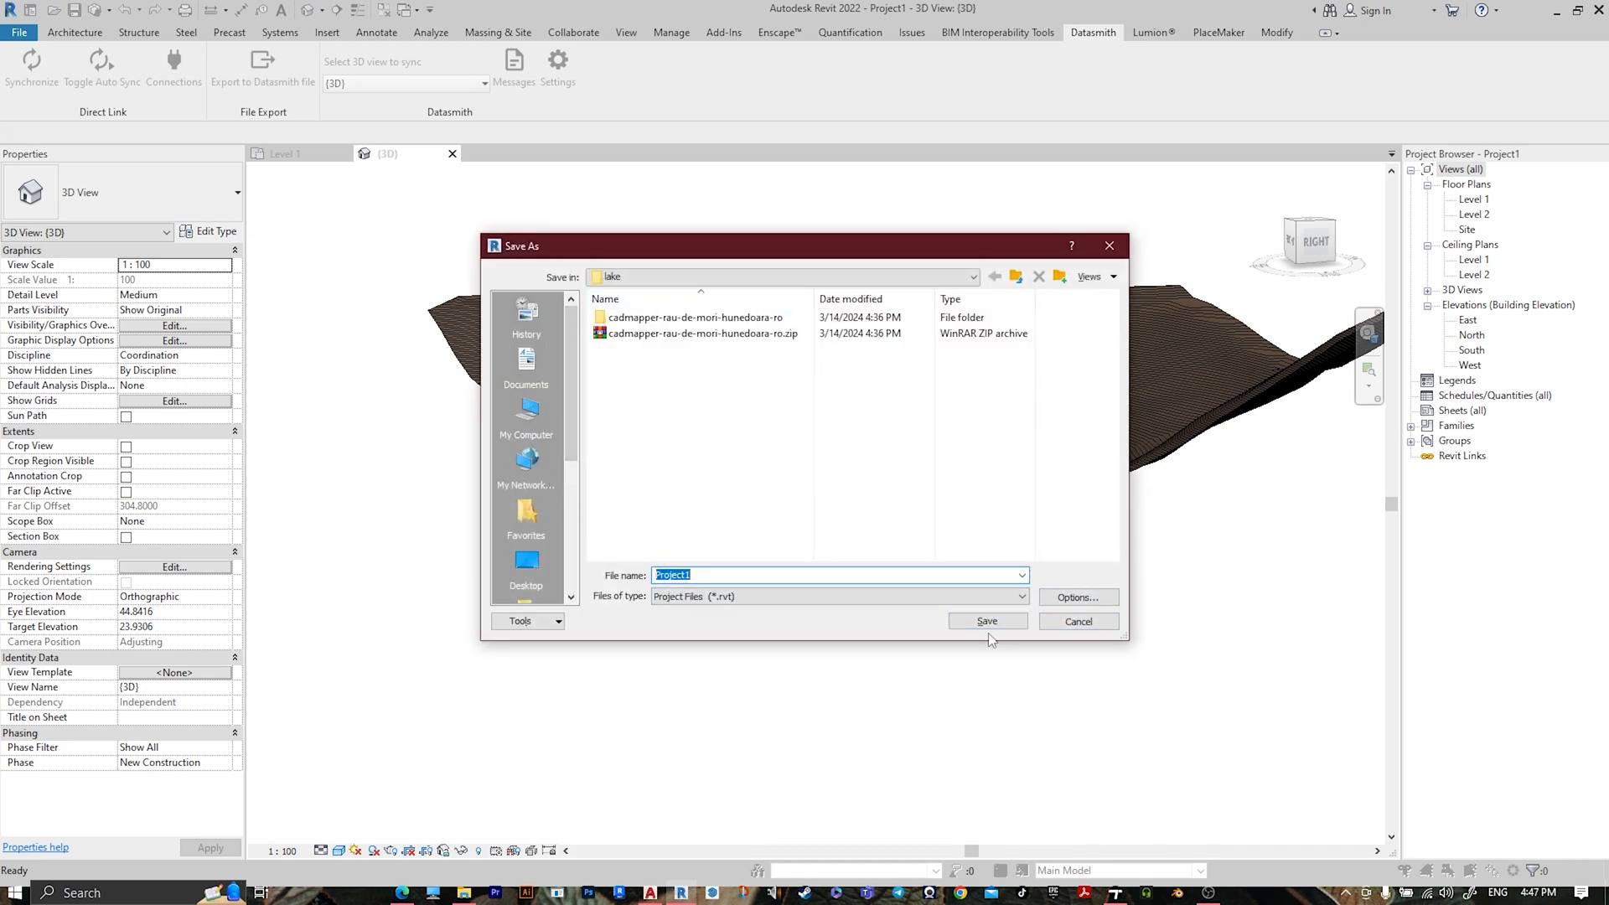
type("lake revit")
key("Return")
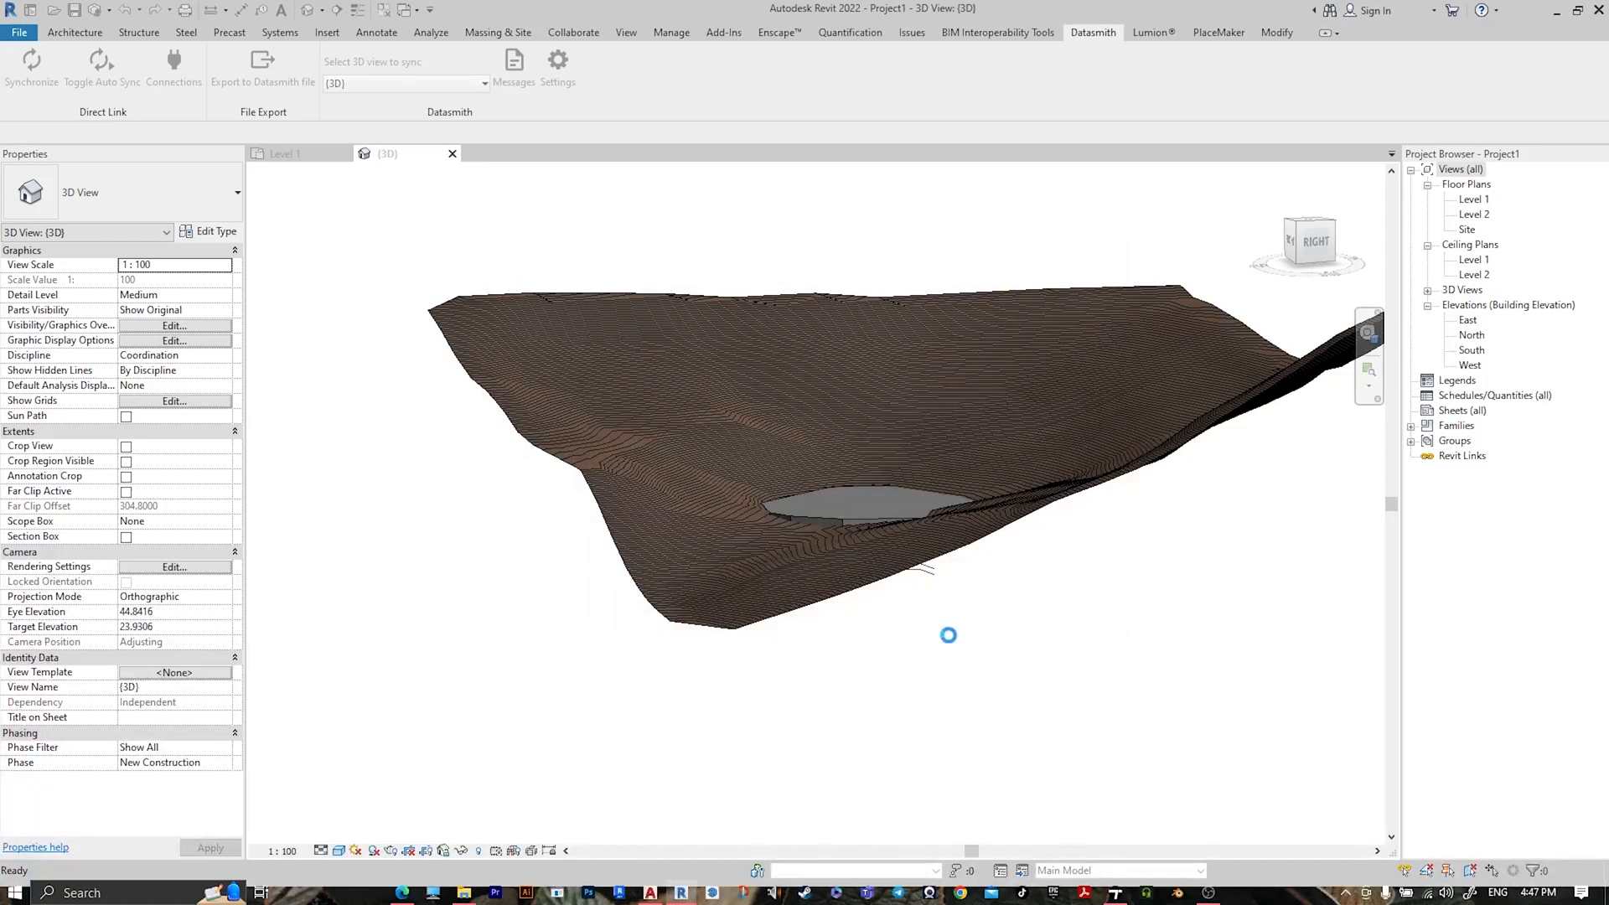